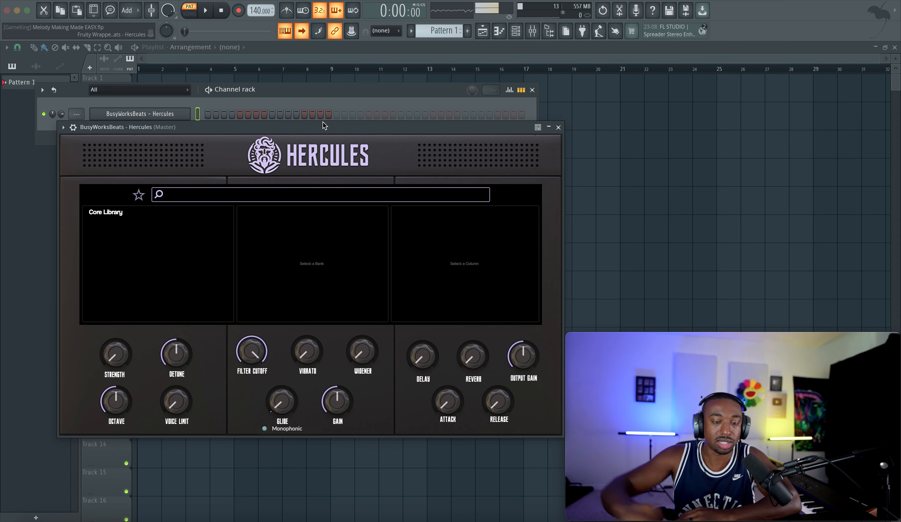
Load "The Truth" from the Keys category of Hercules' Core Library and close the plugin window.
{"action": "left_click_drag", "start_coordinate": [323, 122], "coordinate": [380, 123]}
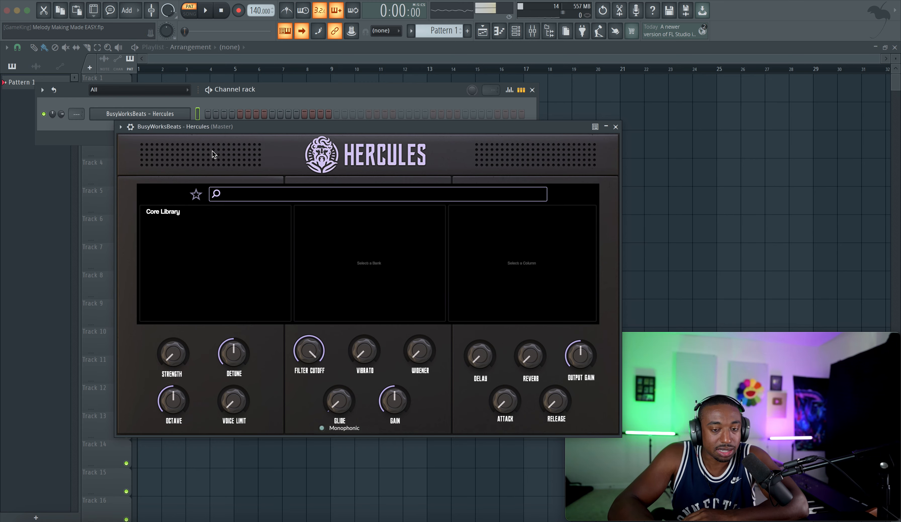
{"action": "left_click", "coordinate": [166, 212]}
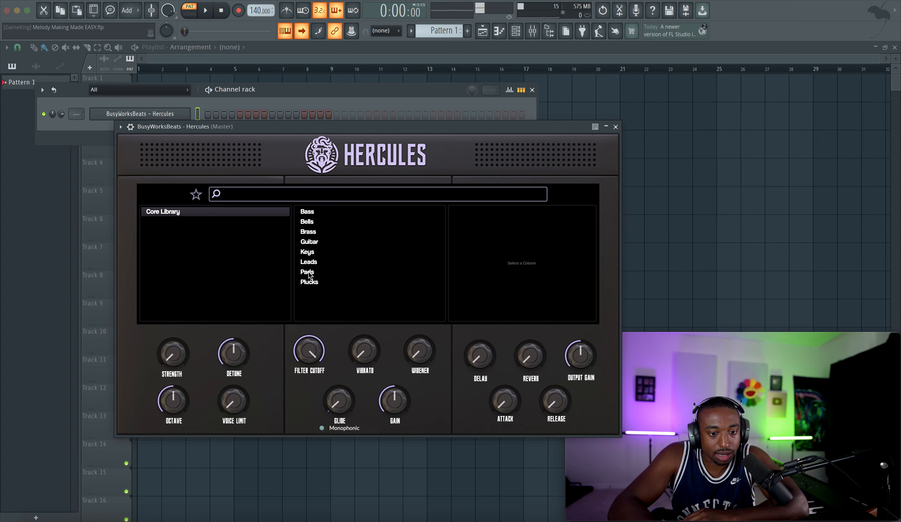
{"action": "left_click", "coordinate": [307, 252]}
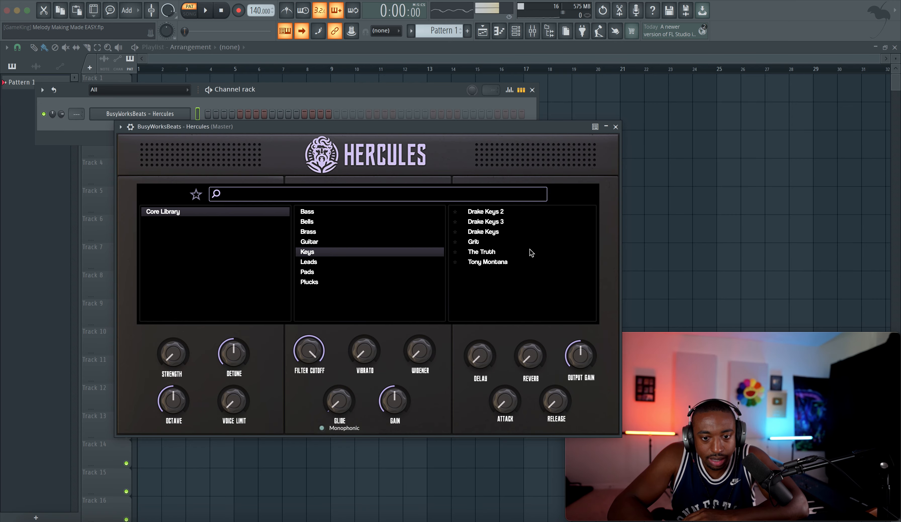
{"action": "left_click", "coordinate": [481, 251]}
{"action": "left_click", "coordinate": [615, 127]}
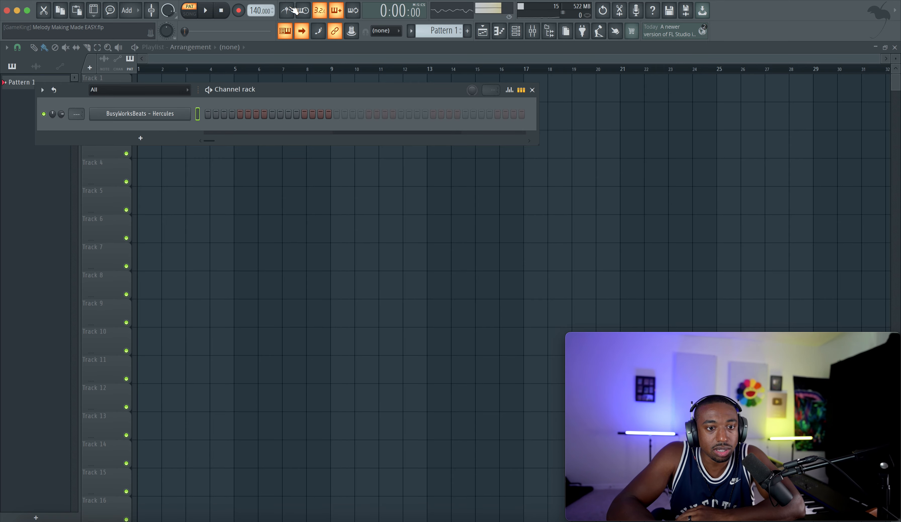
Turn on the metronome and open the piano roll for the BusyWorksBeats - Hercules channel.
{"action": "left_click", "coordinate": [281, 14]}
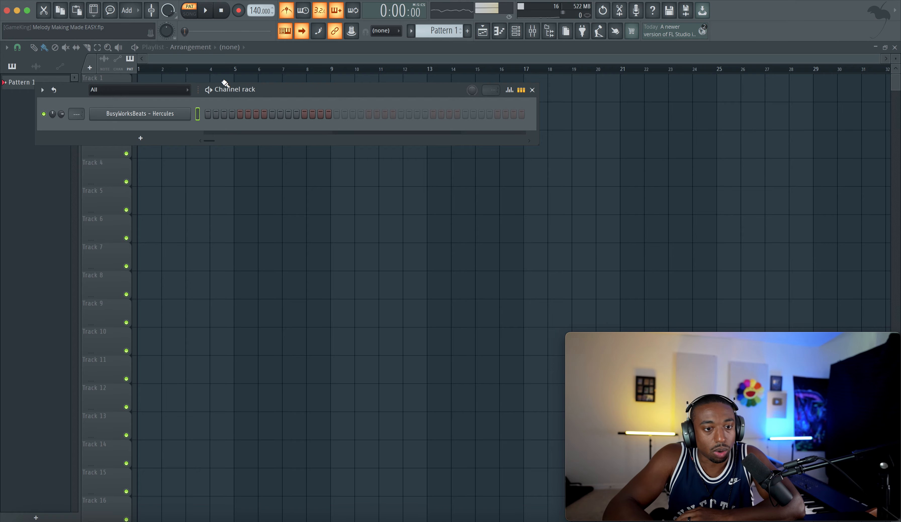
{"action": "right_click", "coordinate": [168, 113]}
{"action": "left_click", "coordinate": [200, 116]}
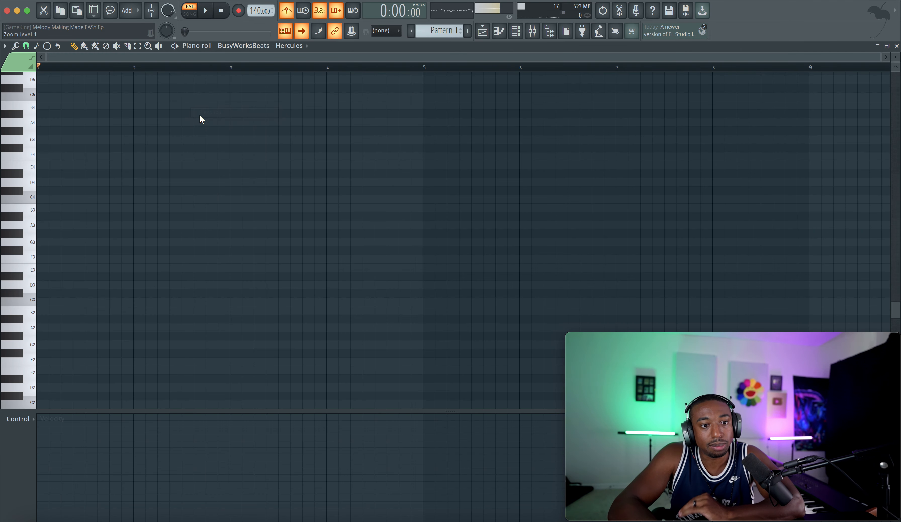
Draw one-bar notes on C4 and C3 in bar 1 of the piano roll.
{"action": "scroll", "coordinate": [199, 117], "scroll_direction": "down", "scroll_amount": 1}
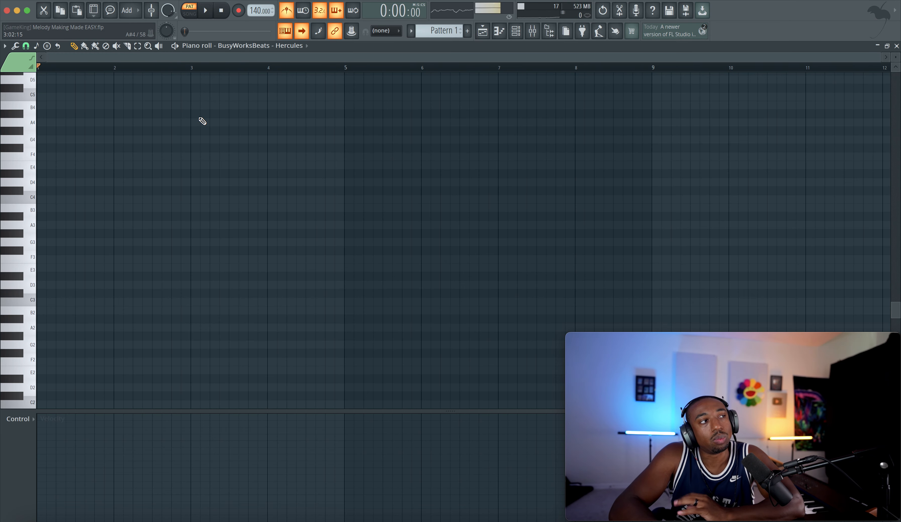
{"action": "scroll", "coordinate": [203, 122], "scroll_direction": "down", "scroll_amount": 1}
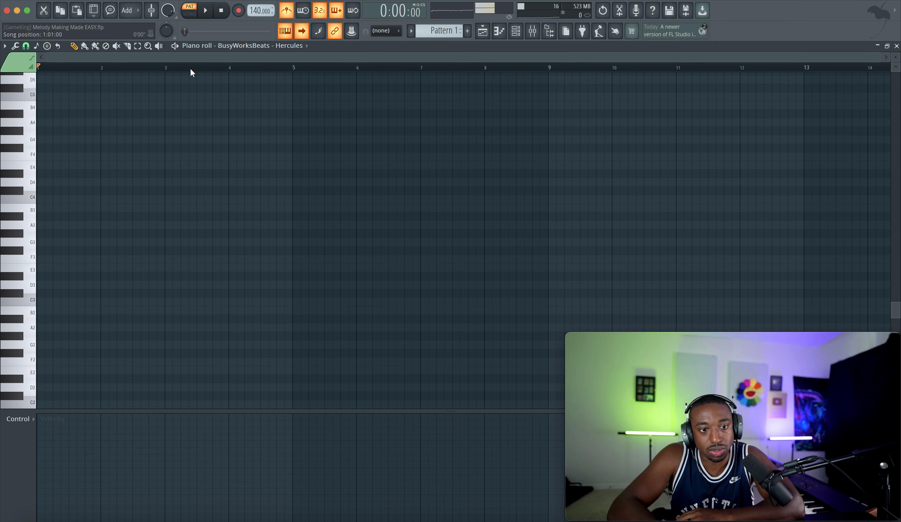
{"action": "scroll", "coordinate": [66, 201], "scroll_direction": "up", "scroll_amount": 5}
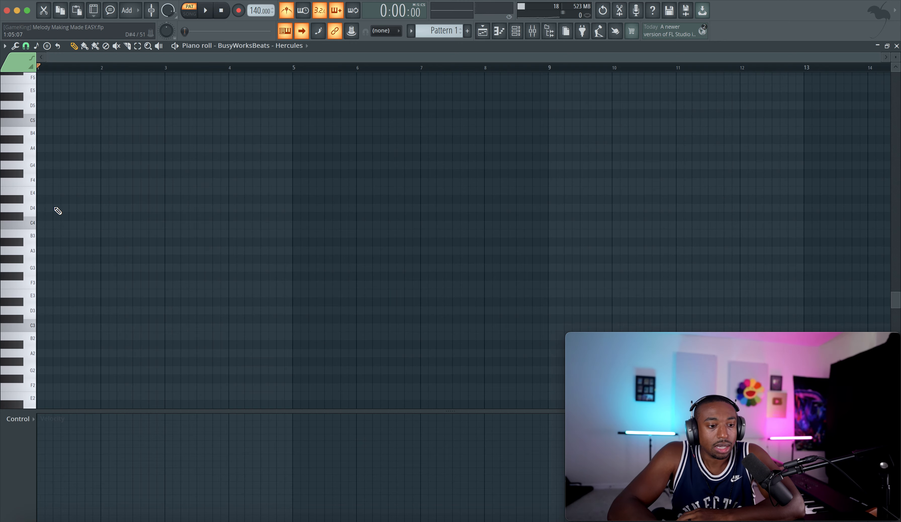
{"action": "scroll", "coordinate": [50, 258], "scroll_direction": "down", "scroll_amount": 3}
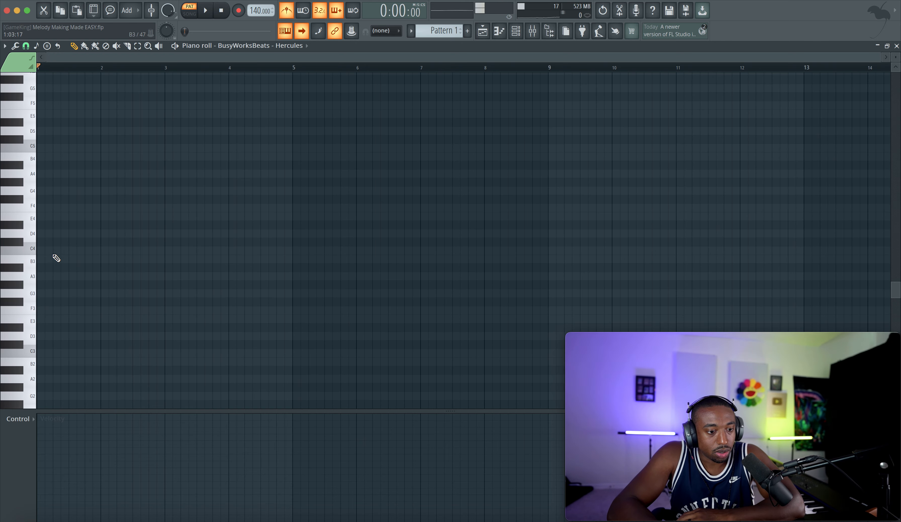
{"action": "left_click", "coordinate": [41, 251]}
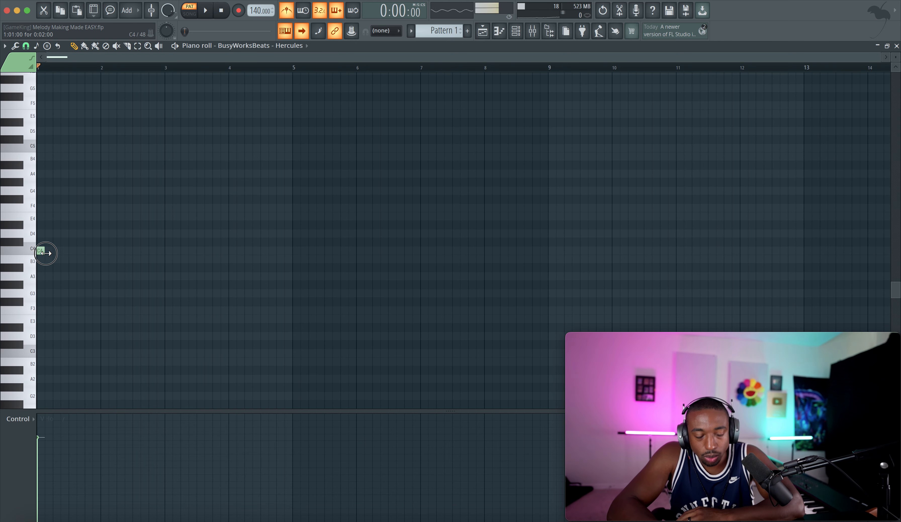
{"action": "left_click_drag", "start_coordinate": [46, 253], "coordinate": [59, 353]}
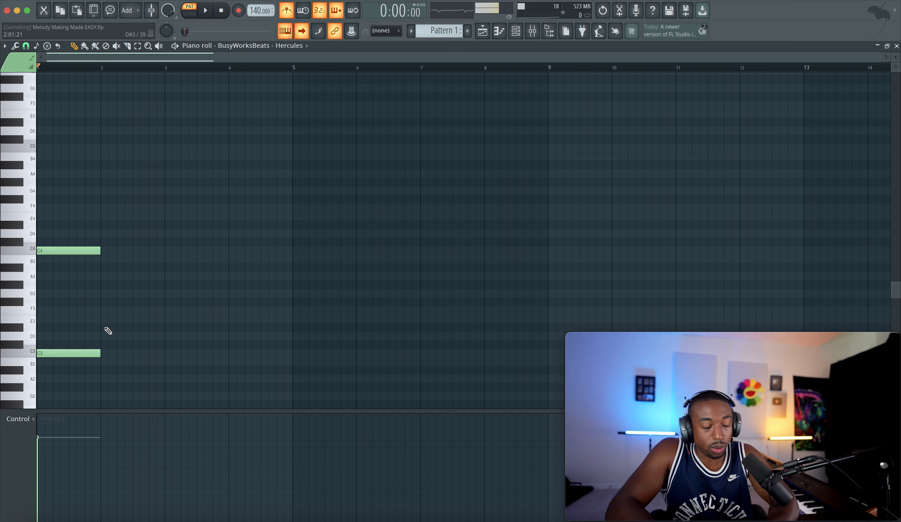
Play back the C4 and C3 octave notes in bar 1.
{"action": "key", "text": "space"}
{"action": "key", "text": "space"}
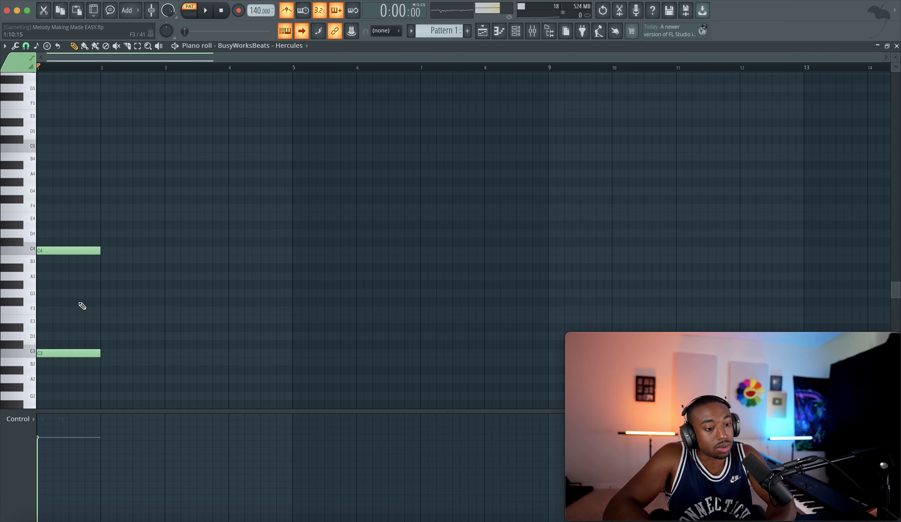
{"action": "key", "text": "space"}
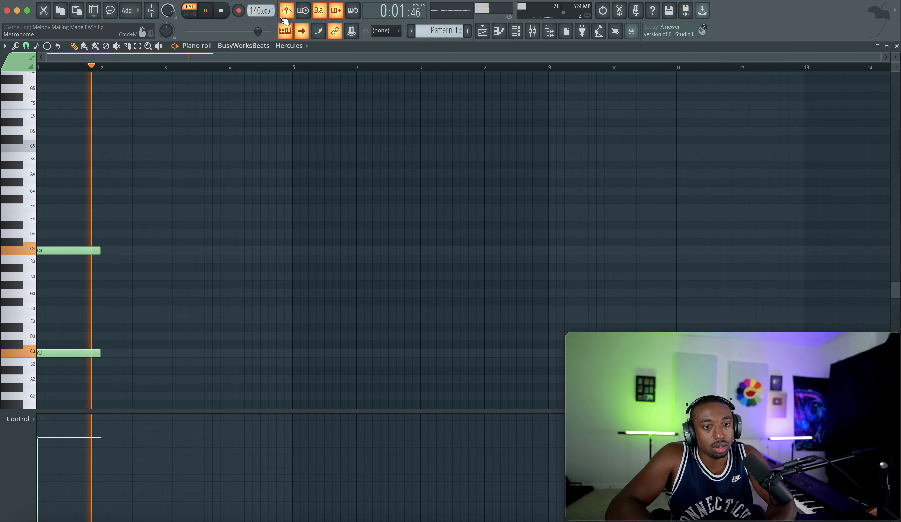
{"action": "key", "text": "space"}
{"action": "left_click_drag", "start_coordinate": [176, 144], "coordinate": [38, 389]}
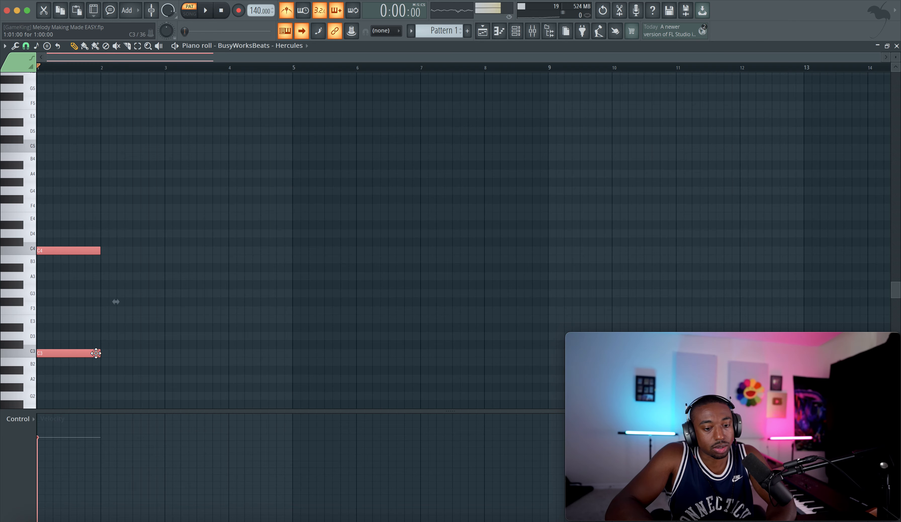
{"action": "key", "text": "space"}
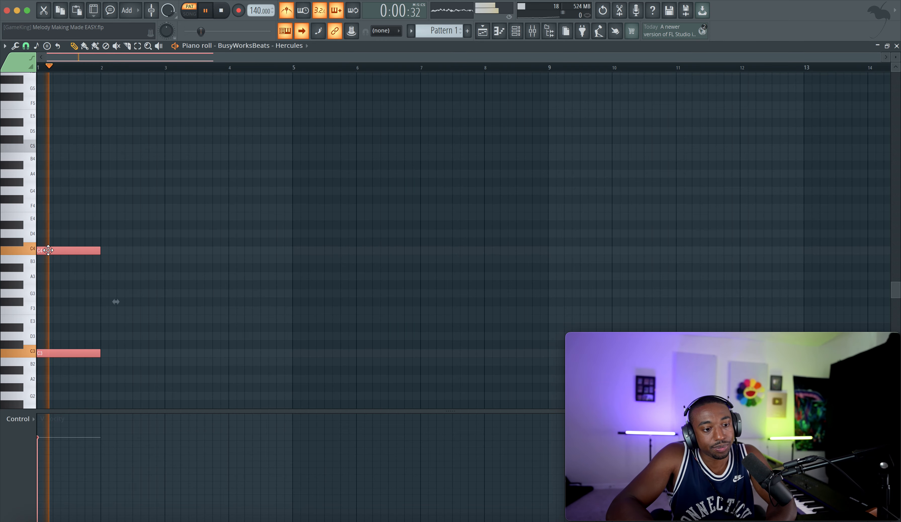
{"action": "key", "text": "space"}
Audition D#4 on the piano keys and add one-bar notes on D#4 and D#3 in bar 2.
{"action": "left_click", "coordinate": [21, 221]}
{"action": "left_click", "coordinate": [14, 221]}
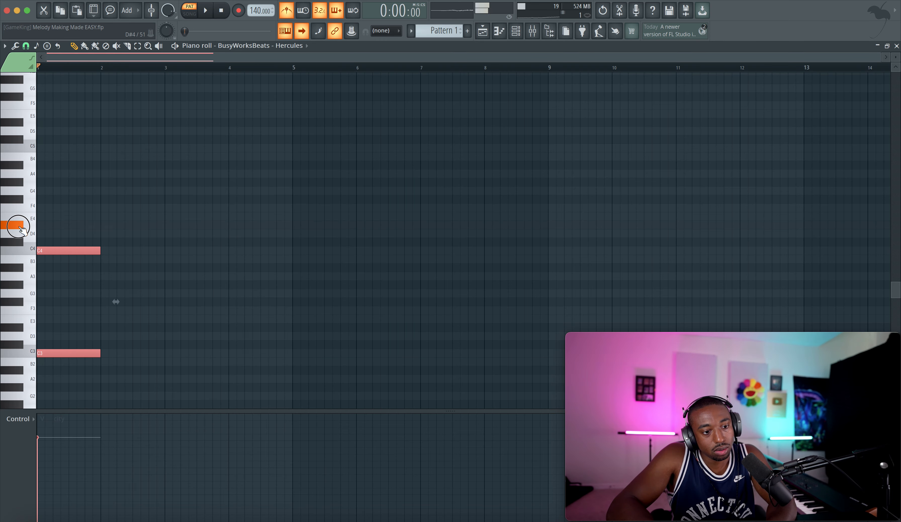
{"action": "left_click_drag", "start_coordinate": [53, 250], "coordinate": [68, 365]}
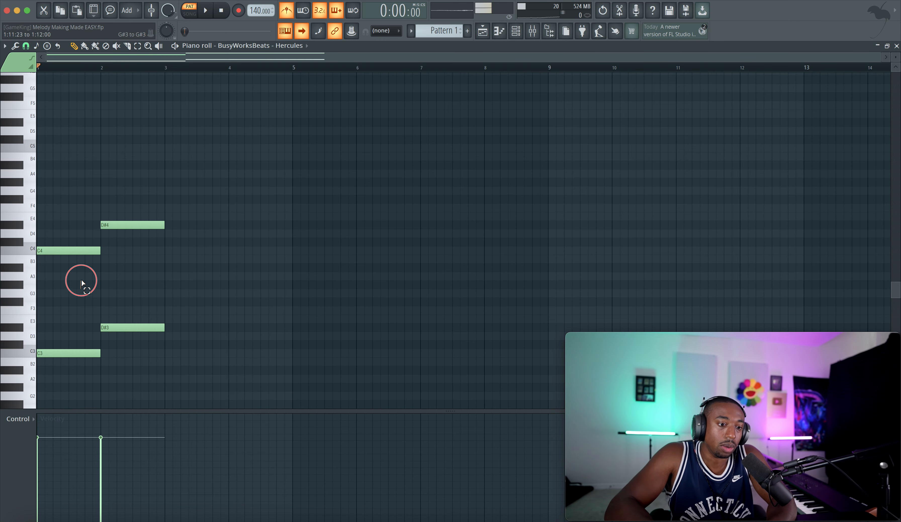
Copy the D# octave pair into bar 3 and transpose the copies to G4 and G3.
{"action": "left_click_drag", "start_coordinate": [81, 278], "coordinate": [118, 220]}
{"action": "left_click_drag", "start_coordinate": [96, 261], "coordinate": [100, 250]}
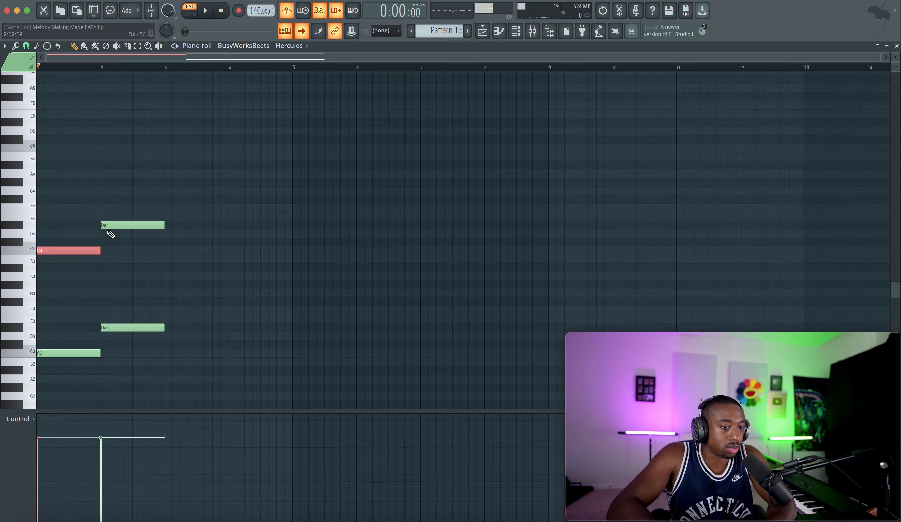
{"action": "left_click", "coordinate": [111, 224]}
{"action": "left_click_drag", "start_coordinate": [137, 188], "coordinate": [176, 320]}
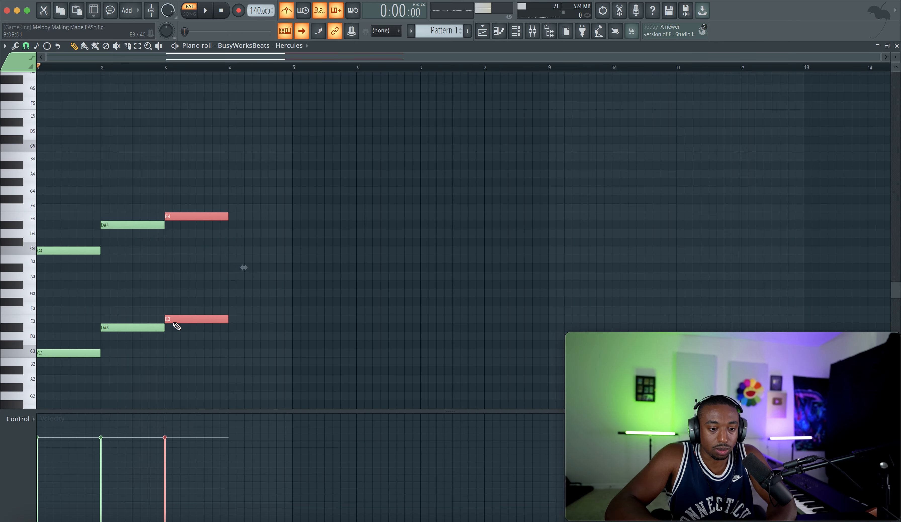
{"action": "key", "text": "Up"}
{"action": "key", "text": "Up"}
{"action": "key", "text": "Up"}
Examine the lower C3, D#3, G3 line and the upper C4, D#4, G4 line by selecting their notes.
{"action": "left_click", "coordinate": [95, 351]}
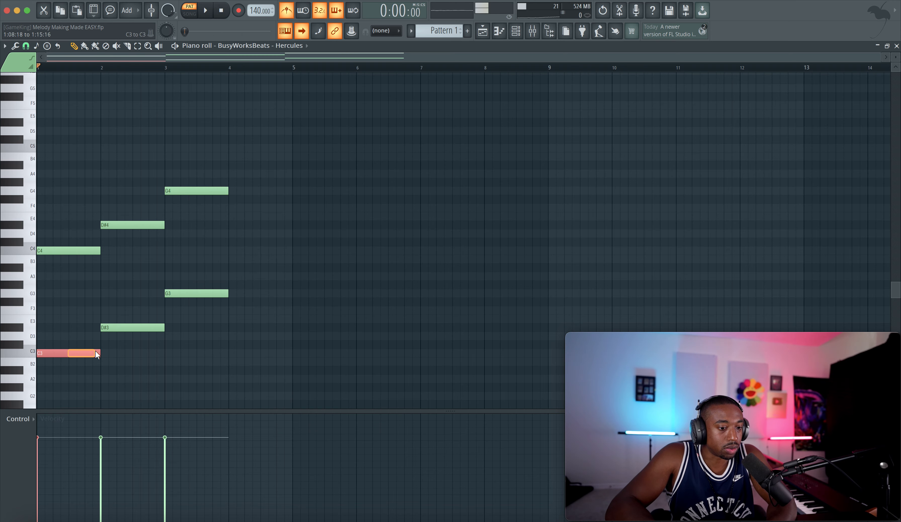
{"action": "left_click", "coordinate": [135, 328]}
{"action": "left_click_drag", "start_coordinate": [104, 322], "coordinate": [62, 364]}
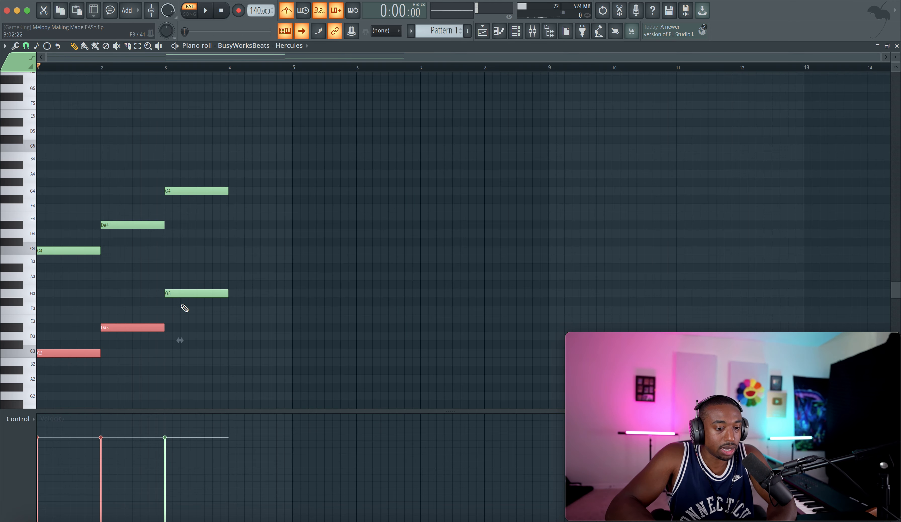
{"action": "left_click", "coordinate": [182, 293]}
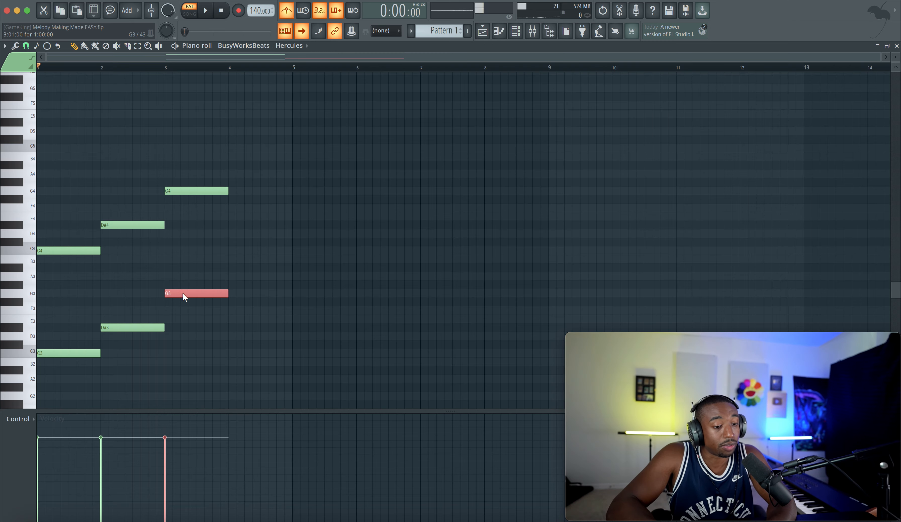
{"action": "left_click", "coordinate": [77, 251]}
{"action": "left_click_drag", "start_coordinate": [77, 251], "coordinate": [215, 177]}
Stack one-bar D#4 and G4 notes above C4 in bar 1 to form a chord.
{"action": "left_click", "coordinate": [45, 225]}
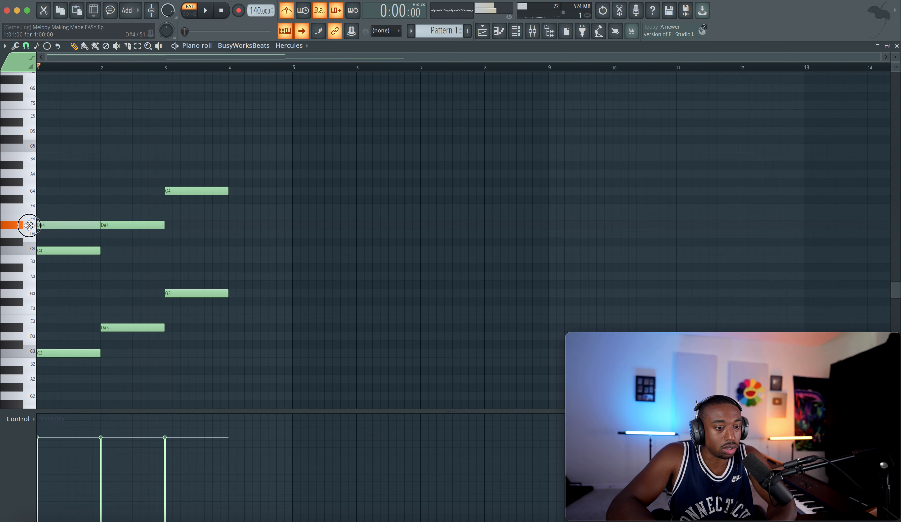
{"action": "left_click", "coordinate": [50, 191]}
{"action": "left_click_drag", "start_coordinate": [35, 190], "coordinate": [52, 274]}
{"action": "left_click", "coordinate": [70, 280], "text": "super"}
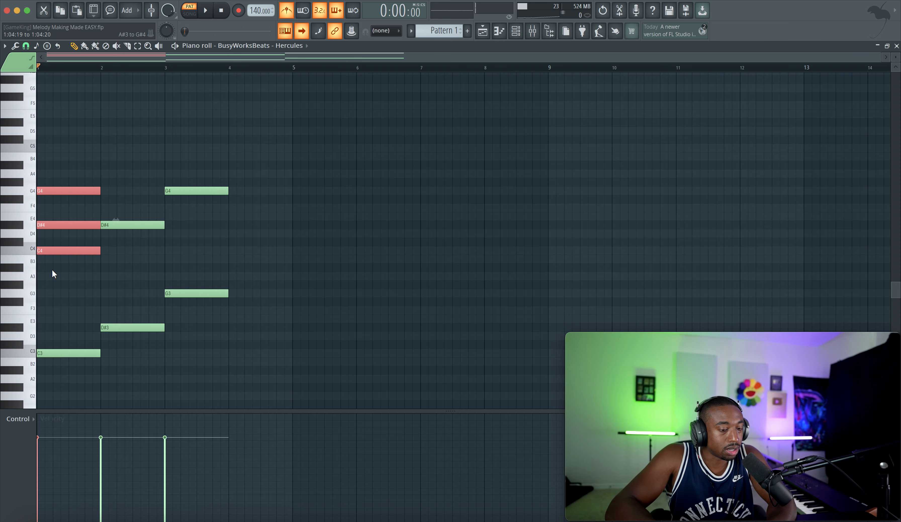
{"action": "left_click", "coordinate": [77, 272]}
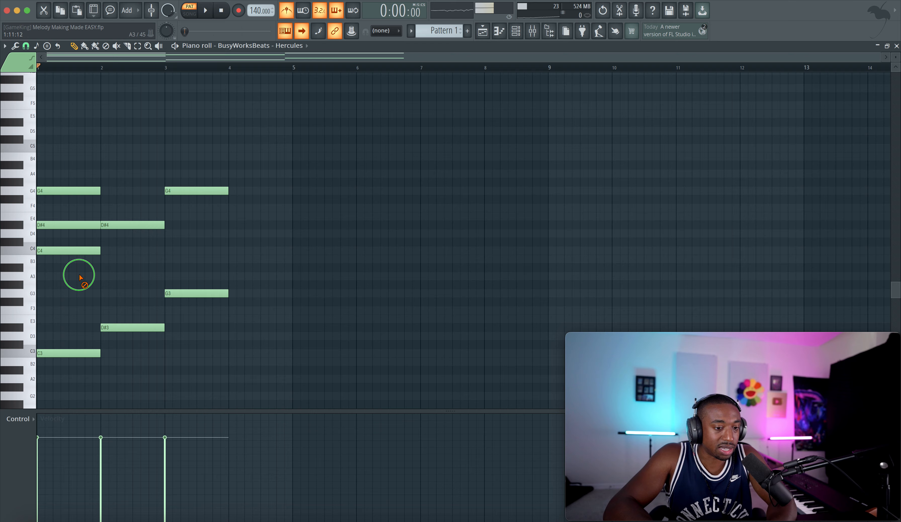
Audition the chord tones C4, D#4 and G4 on the piano keys and examine their stacked notes in bar 1.
{"action": "double_click", "coordinate": [33, 253]}
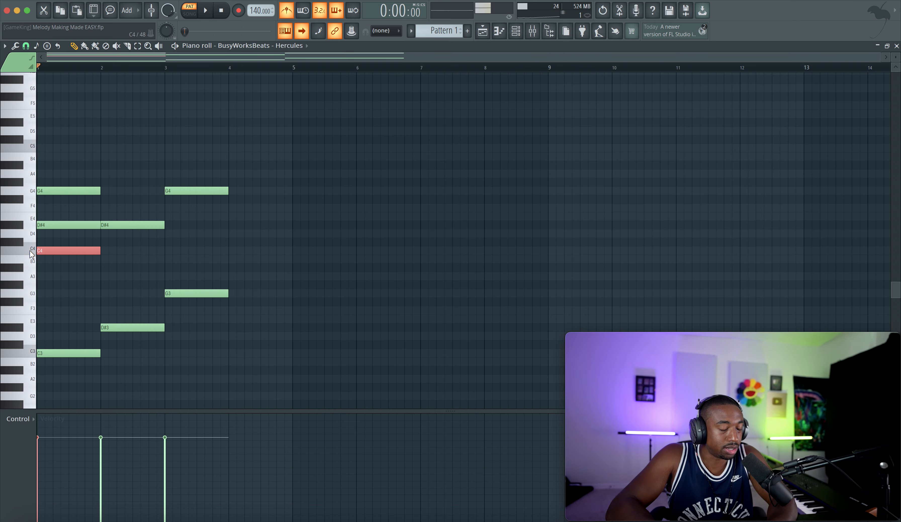
{"action": "left_click", "coordinate": [21, 227]}
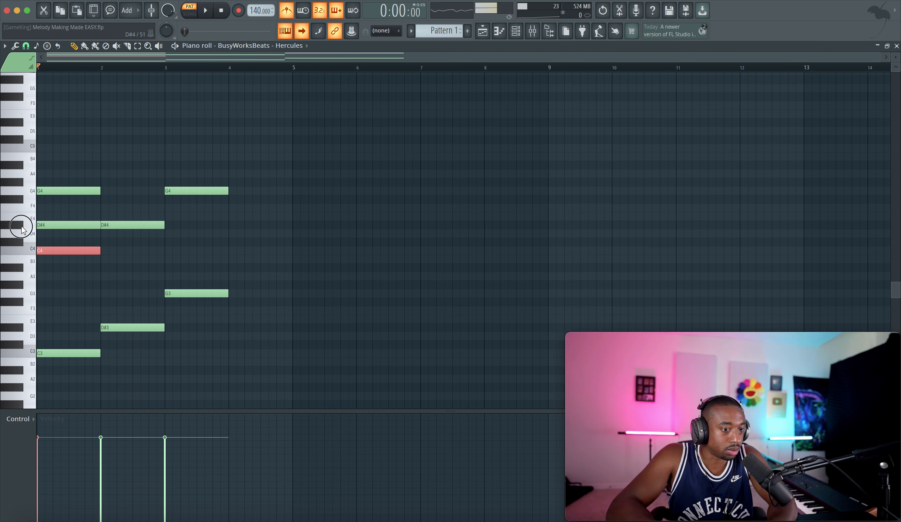
{"action": "left_click", "coordinate": [19, 193]}
{"action": "left_click_drag", "start_coordinate": [66, 178], "coordinate": [55, 275]}
{"action": "left_click", "coordinate": [67, 224]}
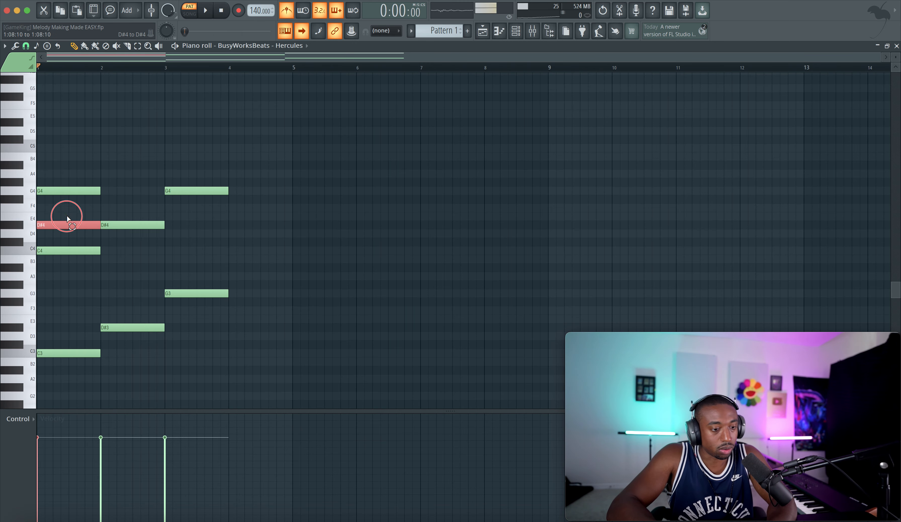
{"action": "left_click", "coordinate": [66, 191], "text": "shift"}
{"action": "left_click_drag", "start_coordinate": [48, 227], "coordinate": [16, 222]}
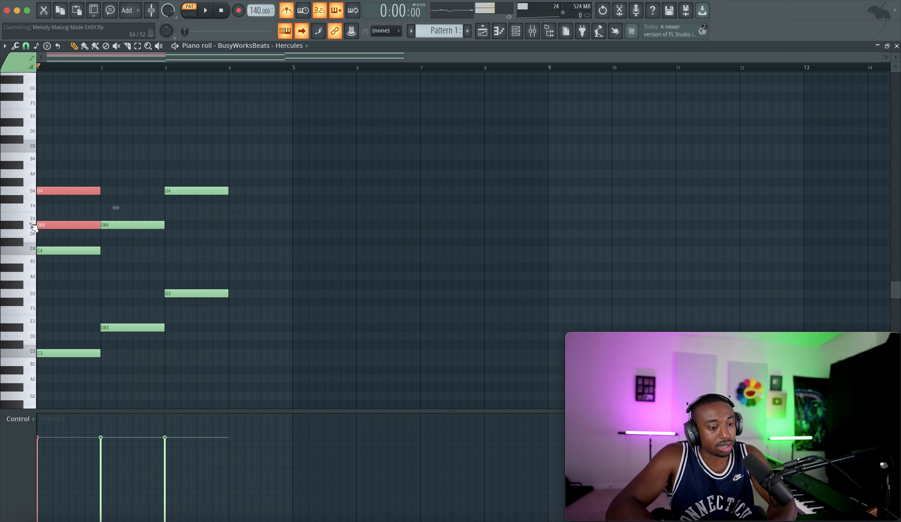
Delete the D#4 and G4 chord notes from bar 1.
{"action": "right_click", "coordinate": [45, 221]}
{"action": "right_click", "coordinate": [47, 191]}
Add one-bar notes on C4 and C3 in bar 4 while the pattern plays and listen to the four-bar melody.
{"action": "key", "text": "space"}
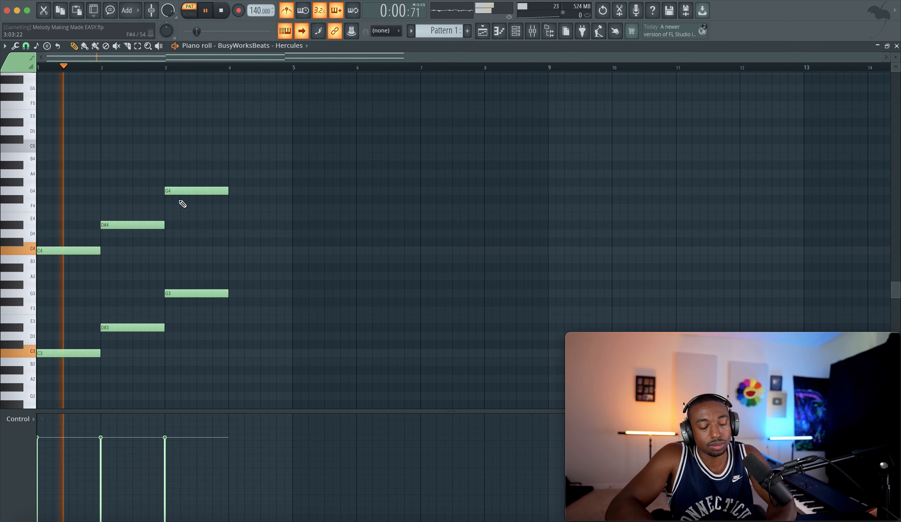
{"action": "left_click", "coordinate": [186, 192]}
{"action": "left_click", "coordinate": [189, 293], "text": "shift"}
{"action": "mouse_move", "coordinate": [85, 370]}
{"action": "left_mouse_down"}
{"action": "mouse_move", "coordinate": [57, 238]}
{"action": "mouse_move", "coordinate": [261, 213]}
{"action": "mouse_move", "coordinate": [265, 236]}
{"action": "mouse_move", "coordinate": [239, 257]}
{"action": "left_mouse_up"}
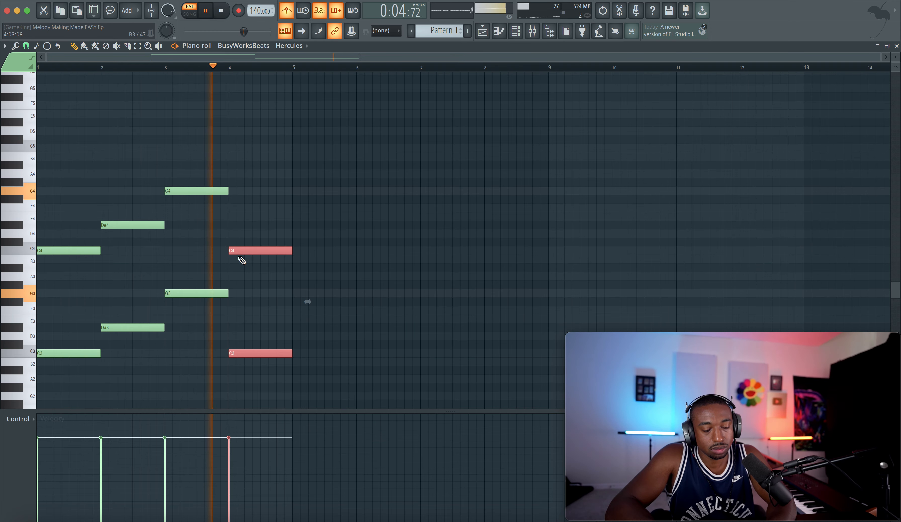
{"action": "key", "text": "space"}
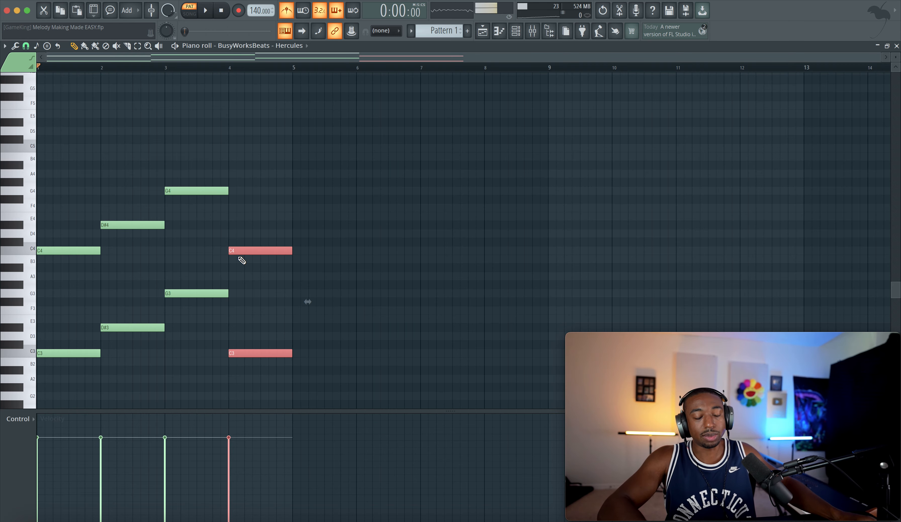
{"action": "right_click", "coordinate": [248, 289]}
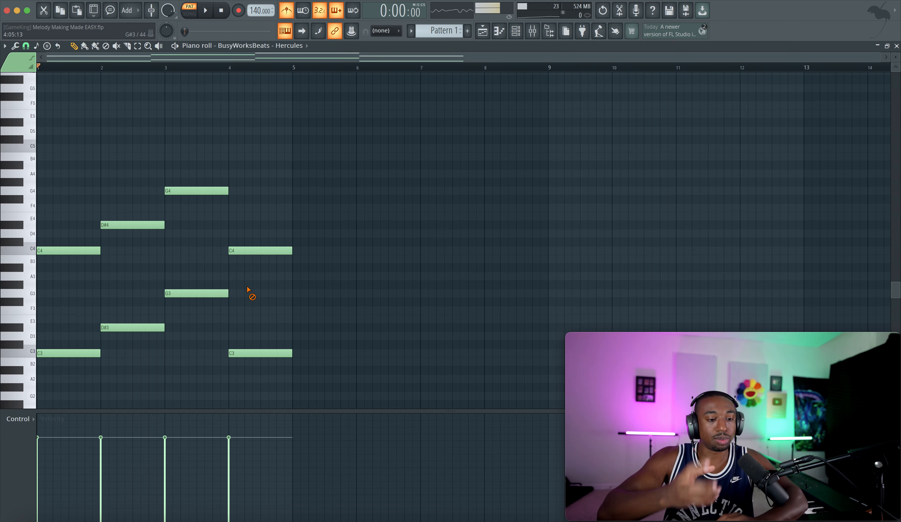
{"action": "left_click_drag", "start_coordinate": [317, 357], "coordinate": [68, 186]}
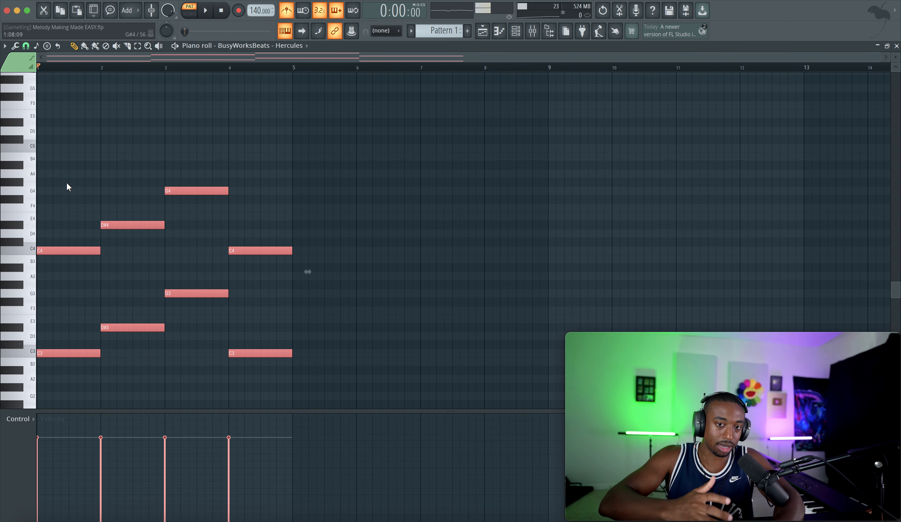
{"action": "left_click", "coordinate": [74, 188]}
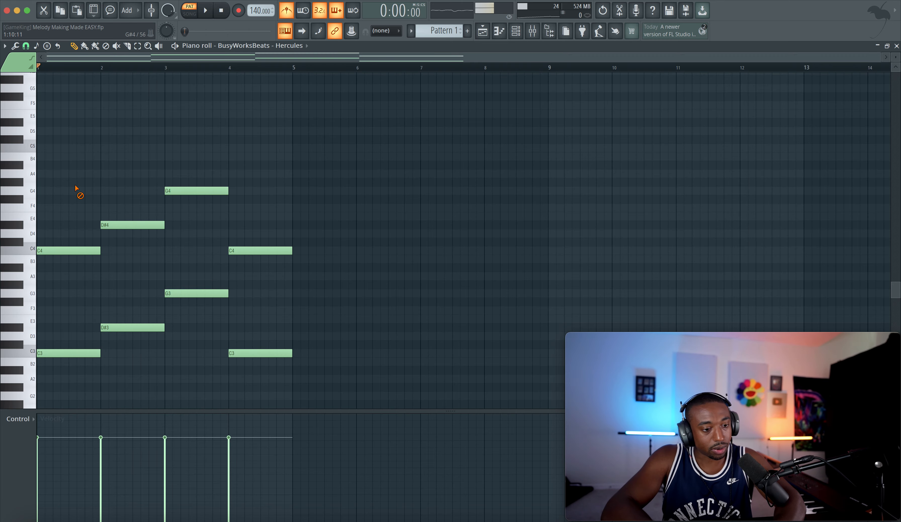
Play back the four-bar melody and check that note snapping is set to 1/2 beat.
{"action": "key", "text": "space"}
{"action": "scroll", "coordinate": [137, 141], "scroll_direction": "up", "scroll_amount": 2}
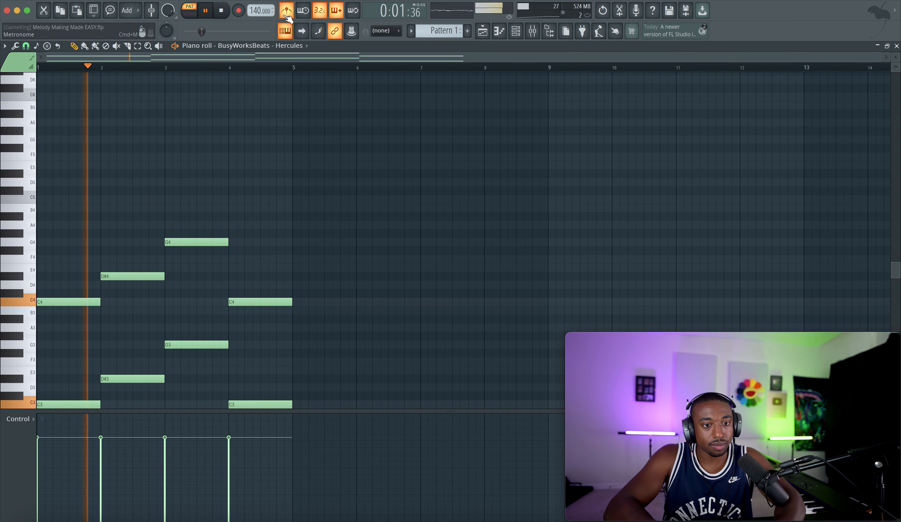
{"action": "left_click", "coordinate": [26, 46]}
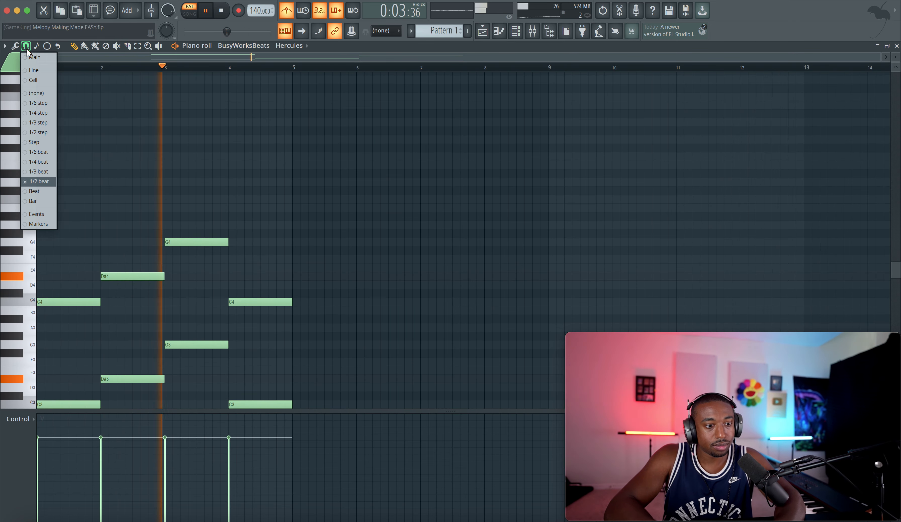
{"action": "left_click", "coordinate": [32, 181]}
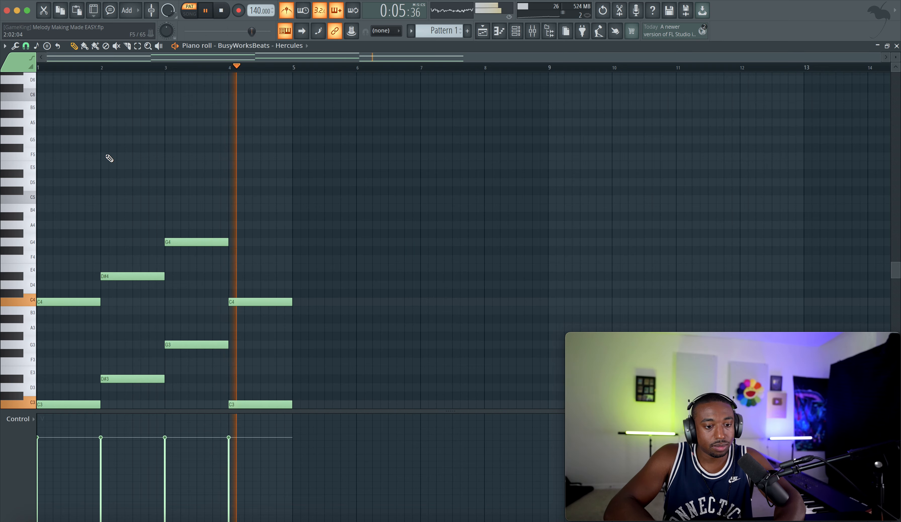
{"action": "key", "text": "space"}
{"action": "left_click", "coordinate": [25, 46]}
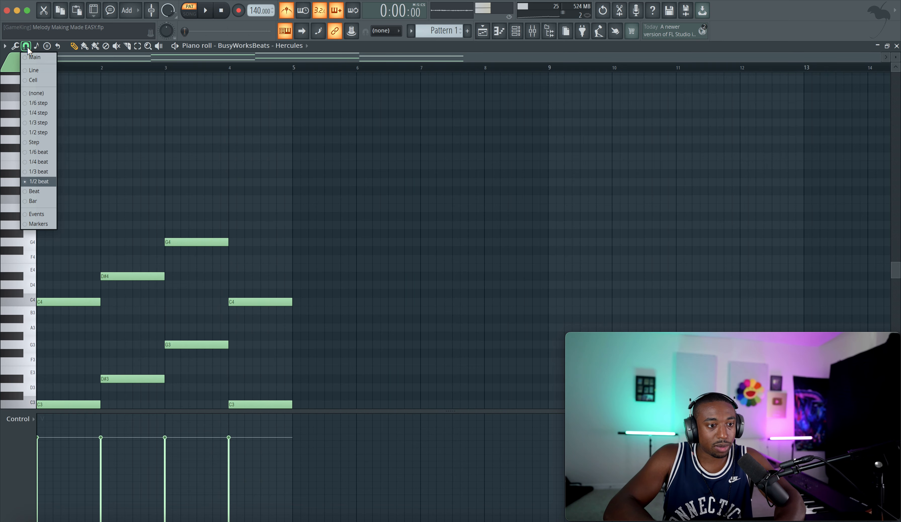
{"action": "left_click", "coordinate": [34, 179]}
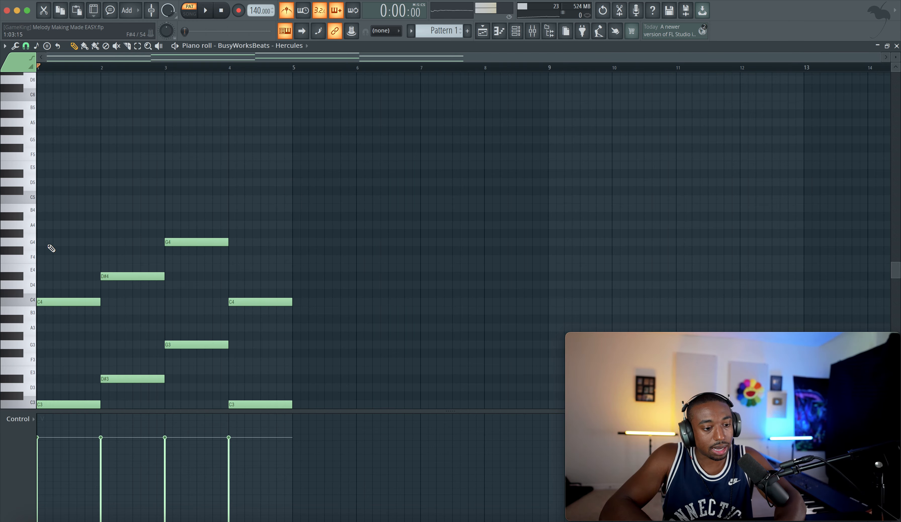
Duplicate the upper melody line one octave higher, giving C5, D#5, G5 and C5 across bars 1 to 4.
{"action": "left_click", "coordinate": [47, 302]}
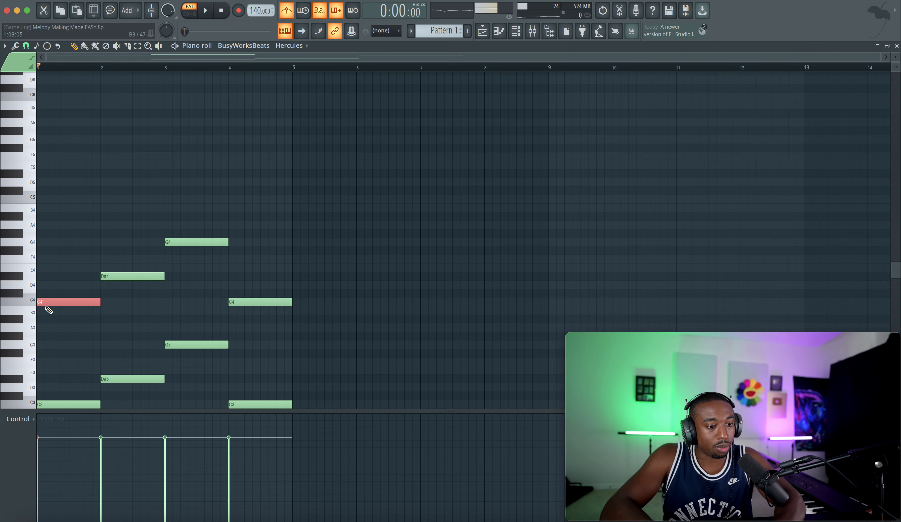
{"action": "left_click_drag", "start_coordinate": [43, 315], "coordinate": [245, 181]}
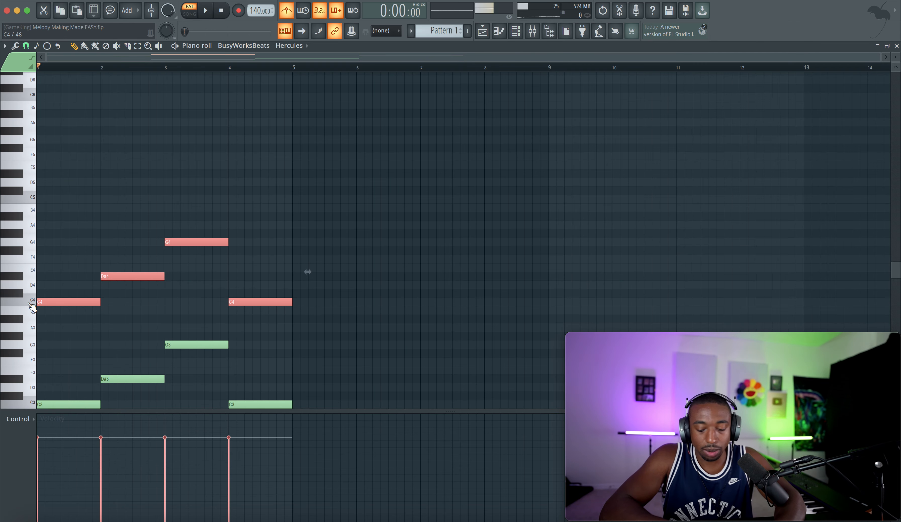
{"action": "key", "text": "shift+Up"}
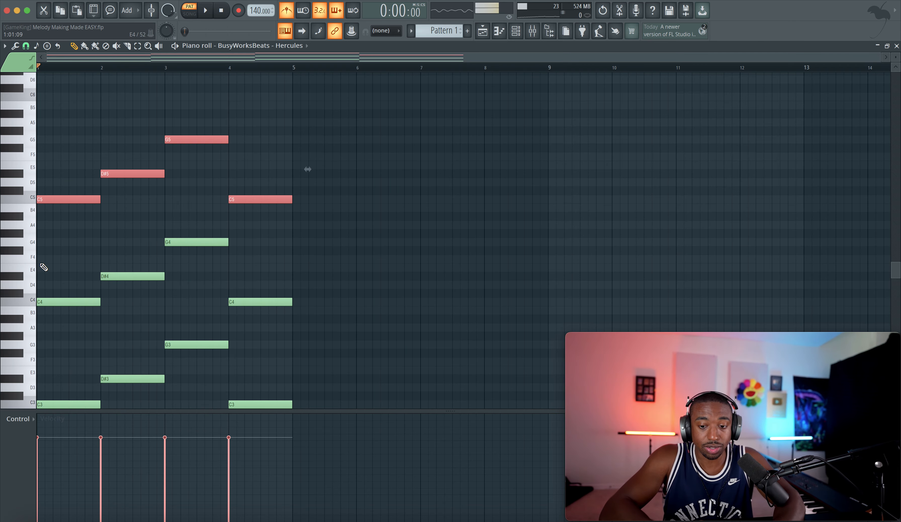
{"action": "scroll", "coordinate": [40, 260], "scroll_direction": "up", "scroll_amount": 2}
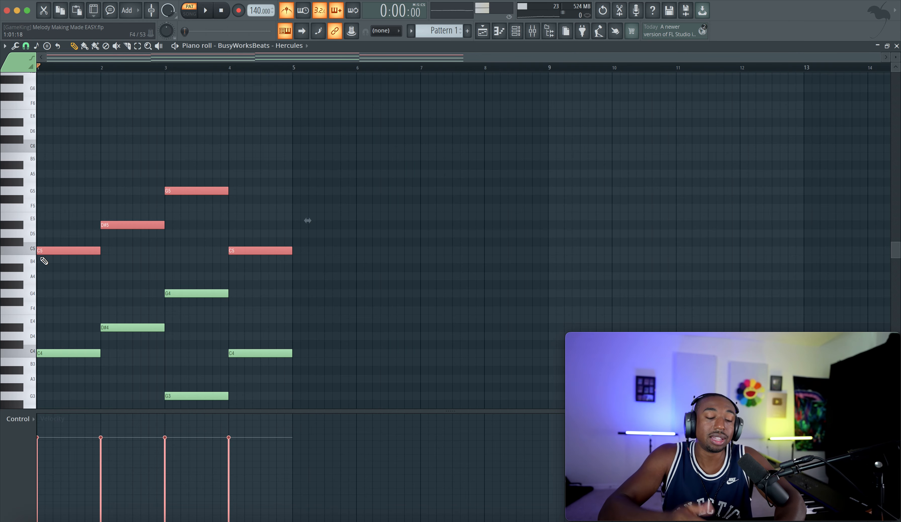
Add one-bar D#5 and G5 notes above C5 in bar 1 to form a chord, and select the three notes.
{"action": "right_click", "coordinate": [50, 230]}
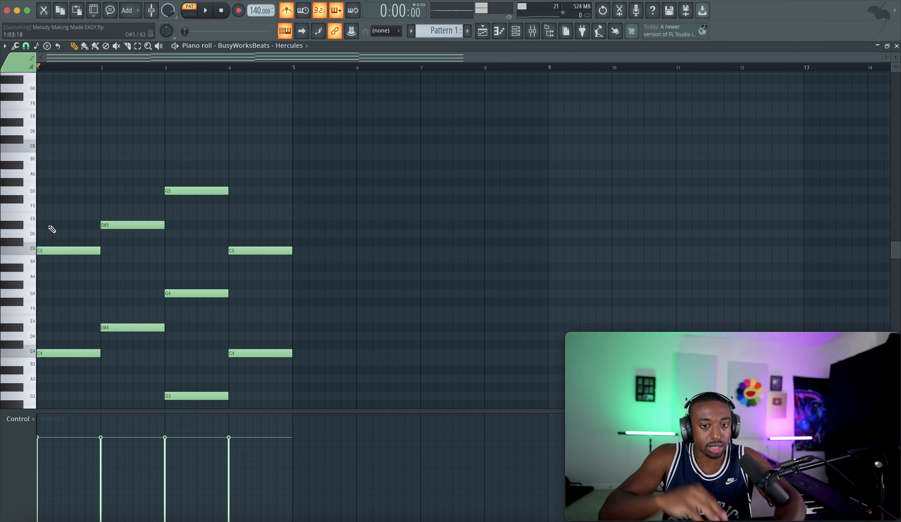
{"action": "mouse_move", "coordinate": [51, 230]}
{"action": "left_mouse_down"}
{"action": "mouse_move", "coordinate": [48, 251]}
{"action": "mouse_move", "coordinate": [40, 247]}
{"action": "mouse_move", "coordinate": [39, 190]}
{"action": "mouse_move", "coordinate": [62, 257]}
{"action": "mouse_move", "coordinate": [85, 254]}
{"action": "mouse_move", "coordinate": [64, 192]}
{"action": "left_mouse_up"}
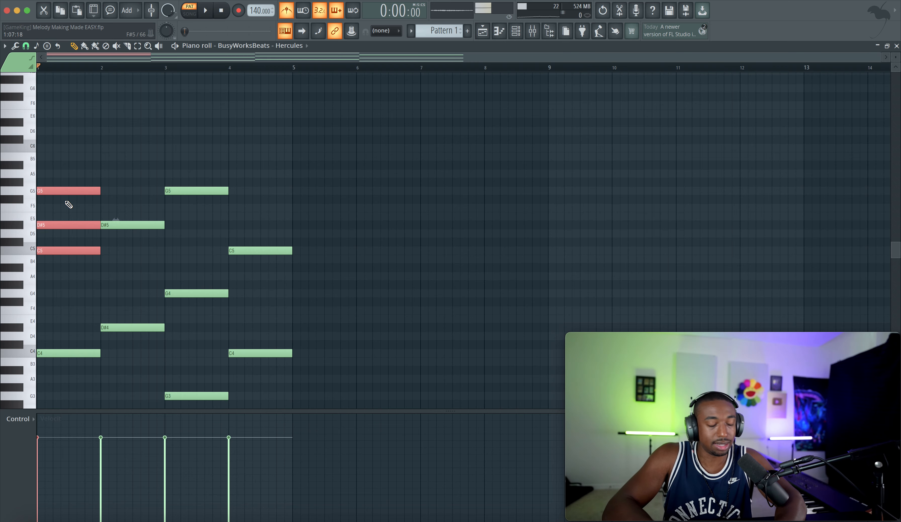
{"action": "left_click", "coordinate": [68, 211], "text": "super"}
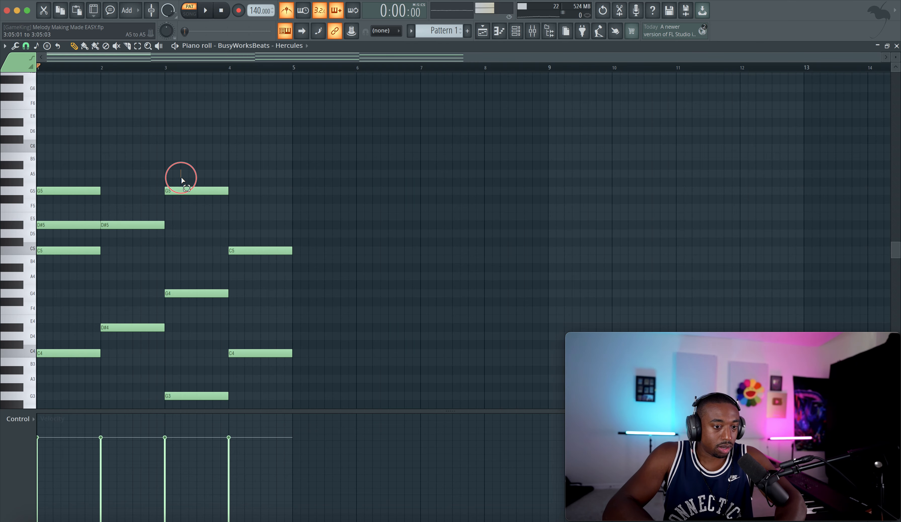
{"action": "left_click_drag", "start_coordinate": [181, 177], "coordinate": [112, 229]}
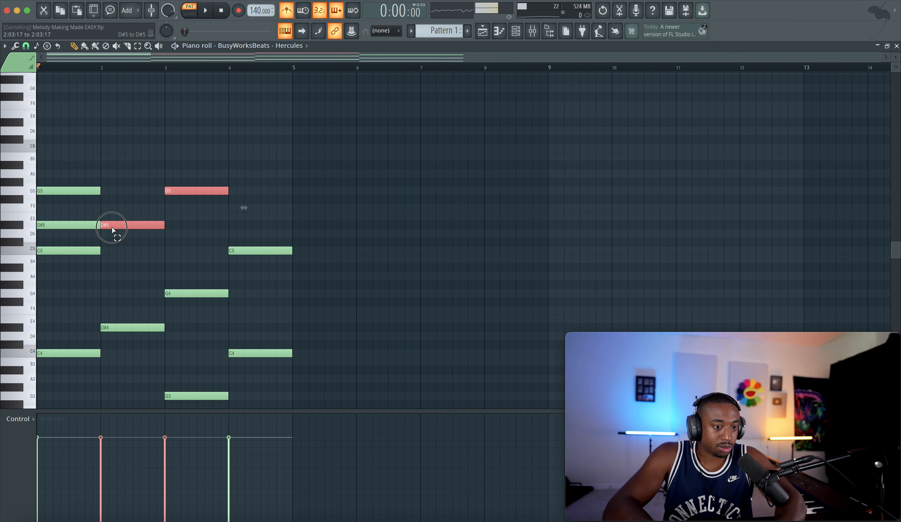
{"action": "left_click", "coordinate": [74, 245]}
{"action": "left_click_drag", "start_coordinate": [68, 250], "coordinate": [58, 191]}
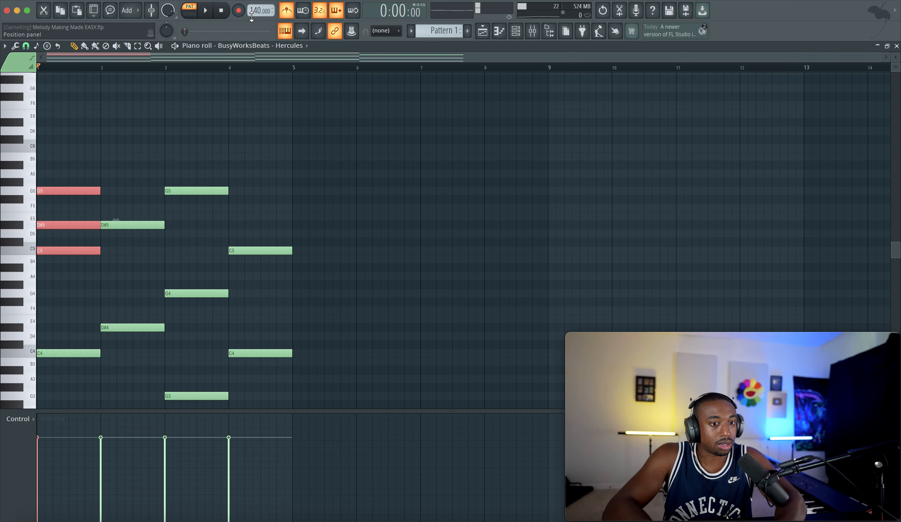
Turn off the metronome, lower the velocity of all notes from C5 upward and listen to the result.
{"action": "key", "text": "space"}
{"action": "key", "text": "space"}
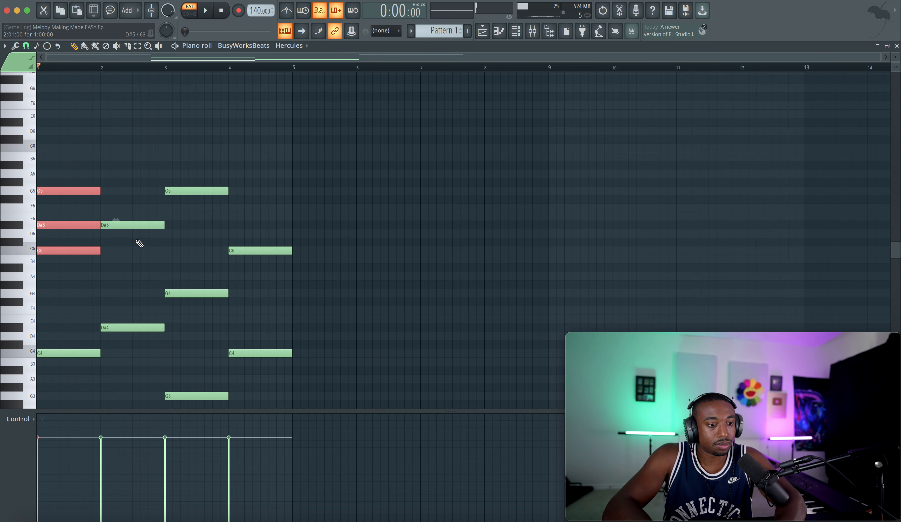
{"action": "left_click_drag", "start_coordinate": [265, 269], "coordinate": [44, 180]}
{"action": "left_click_drag", "start_coordinate": [243, 478], "coordinate": [41, 478]}
{"action": "key", "text": "space"}
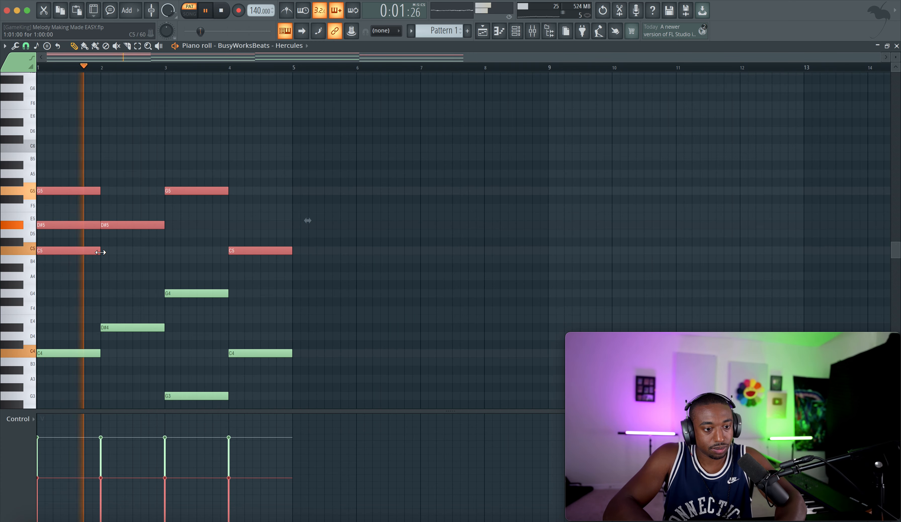
{"action": "key", "text": "space"}
Copy the bar 1 chord to bar 2 as D#5, F#5 and A#5, remove the duplicate D#5, and audition it.
{"action": "left_click_drag", "start_coordinate": [85, 270], "coordinate": [76, 163]}
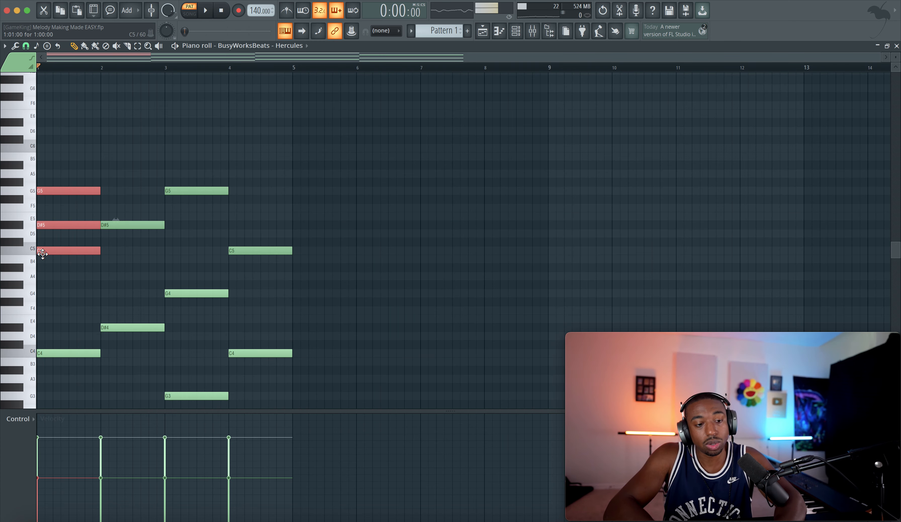
{"action": "left_click_drag", "start_coordinate": [41, 252], "coordinate": [105, 224]}
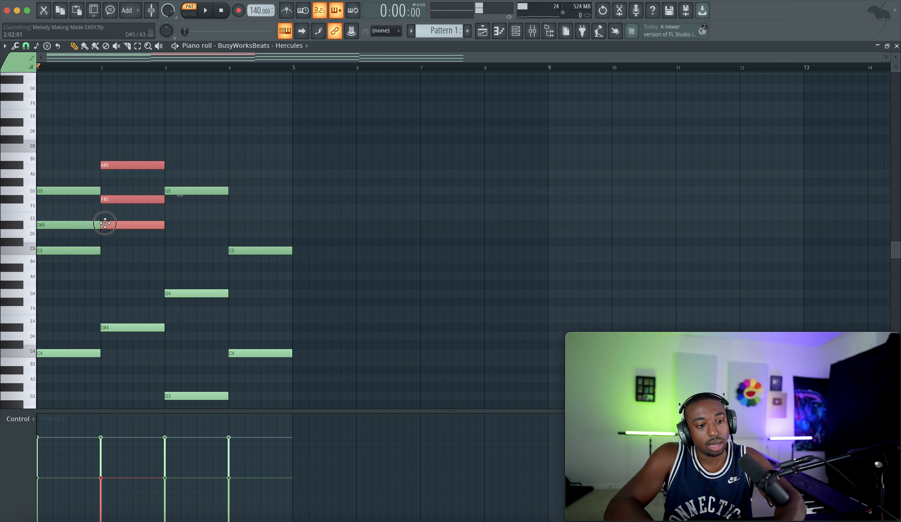
{"action": "right_click", "coordinate": [115, 224]}
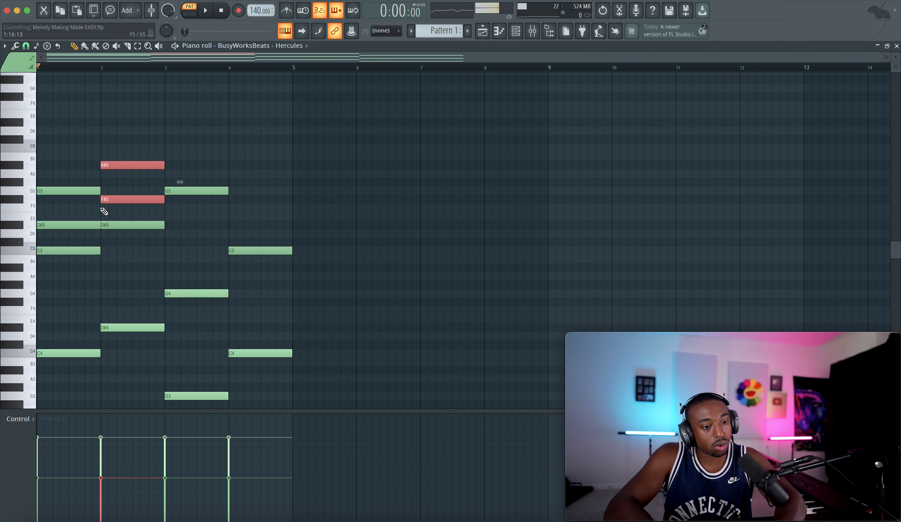
{"action": "key", "text": "space"}
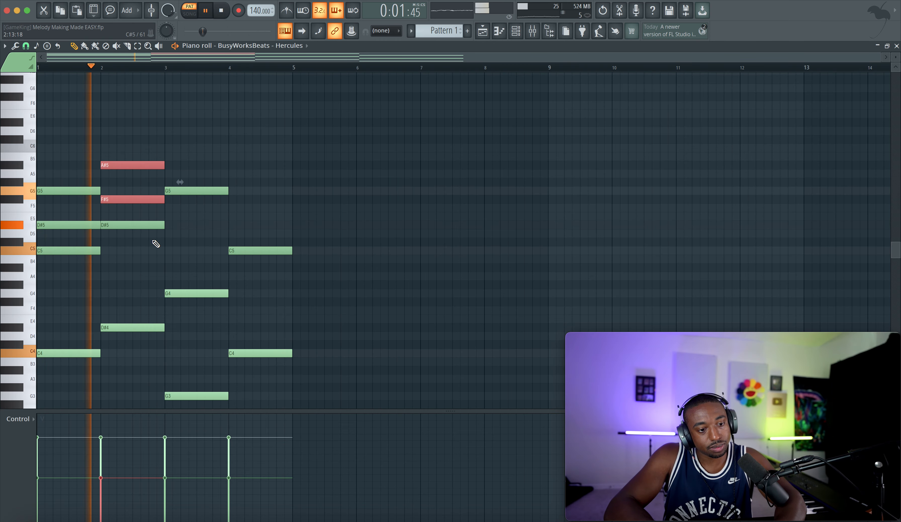
{"action": "key", "text": "space"}
Raise the velocity of all notes from C5 upward to just below the lower notes' level and play the pattern.
{"action": "left_click_drag", "start_coordinate": [251, 269], "coordinate": [14, 122]}
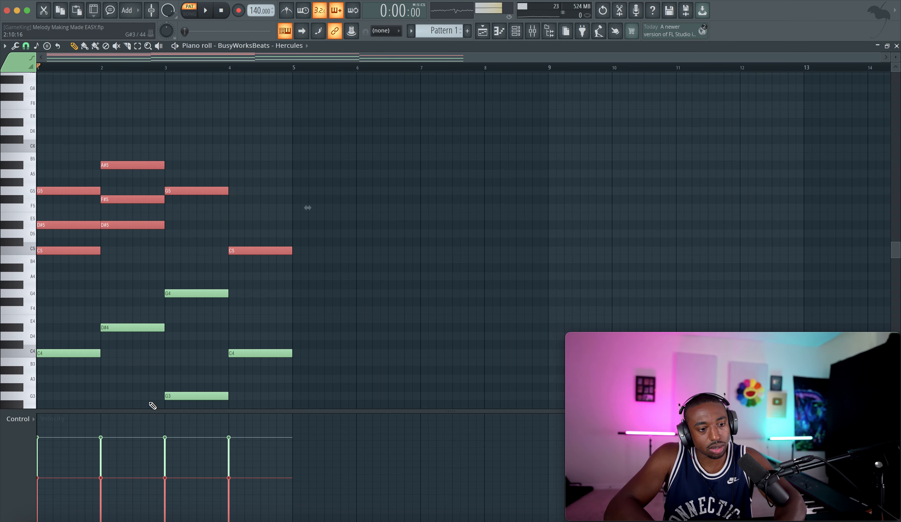
{"action": "left_click_drag", "start_coordinate": [209, 439], "coordinate": [38, 438]}
{"action": "key", "text": "space"}
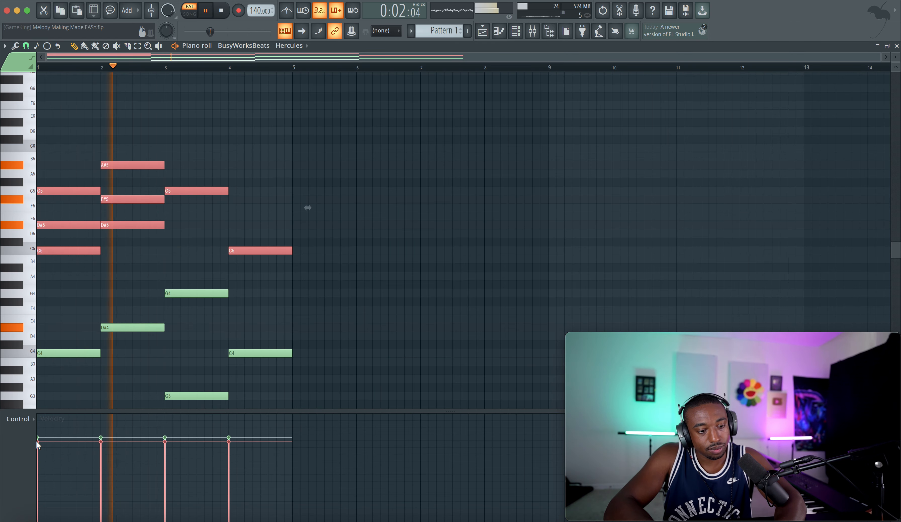
{"action": "key", "text": "space"}
Audition the bar 2 chord and move its middle note from F#5 up one semitone to G5.
{"action": "left_click", "coordinate": [126, 199]}
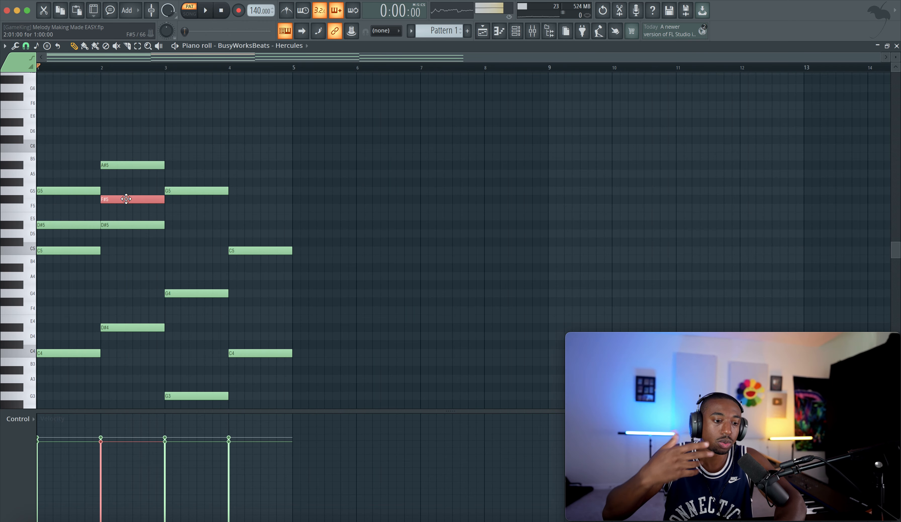
{"action": "key", "text": "space"}
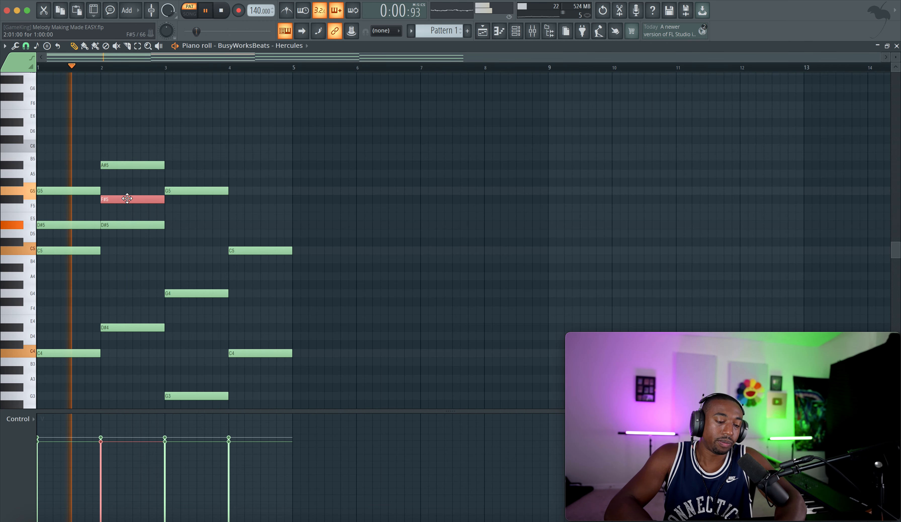
{"action": "key", "text": "space"}
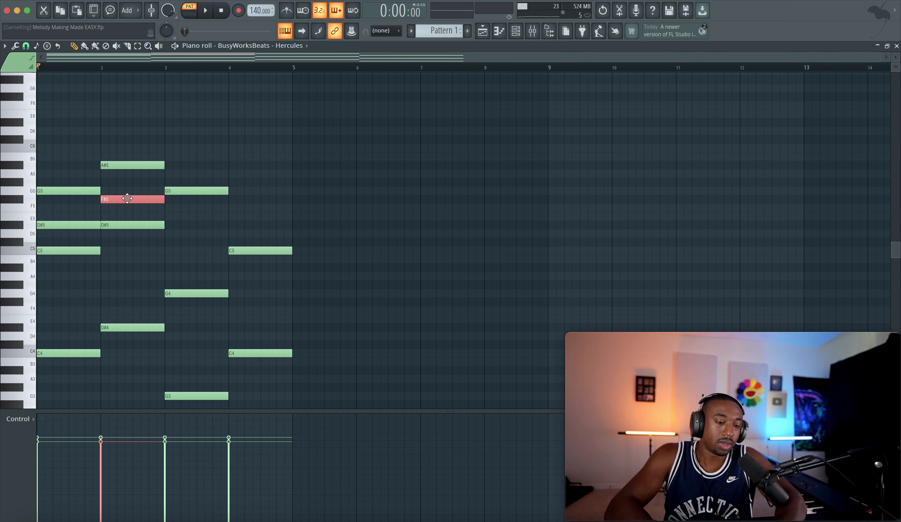
{"action": "left_click_drag", "start_coordinate": [127, 199], "coordinate": [126, 192]}
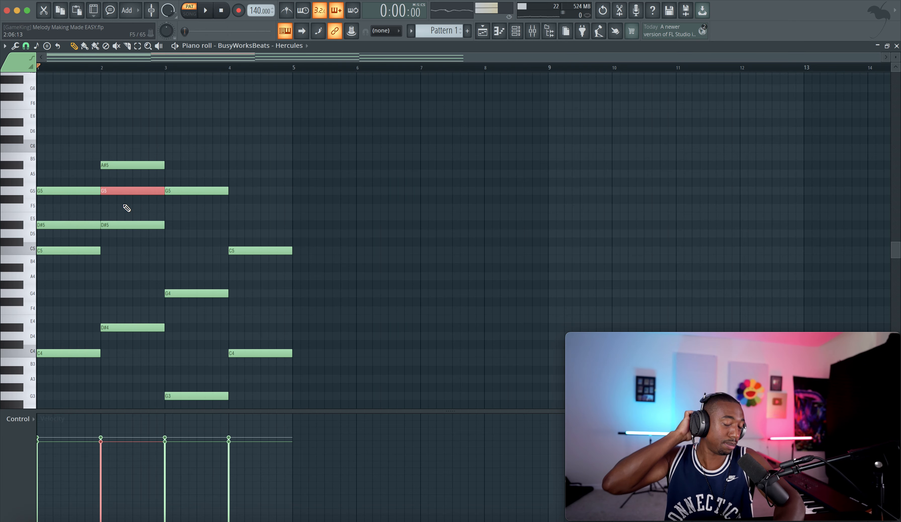
{"action": "left_click_drag", "start_coordinate": [123, 205], "coordinate": [124, 193]}
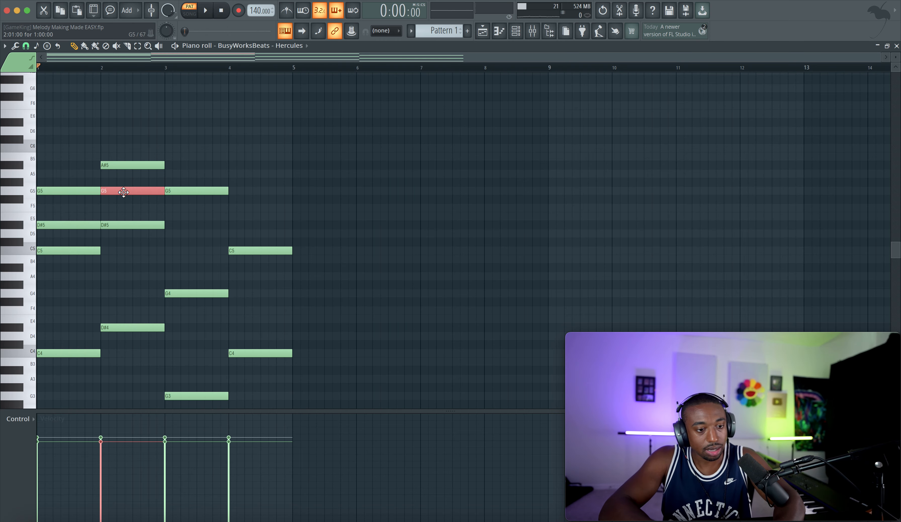
Shift the bar 2 chord's middle note down to F#5 and back up to G5 to compare the two.
{"action": "key", "text": "shift+Down"}
{"action": "left_click", "coordinate": [126, 201]}
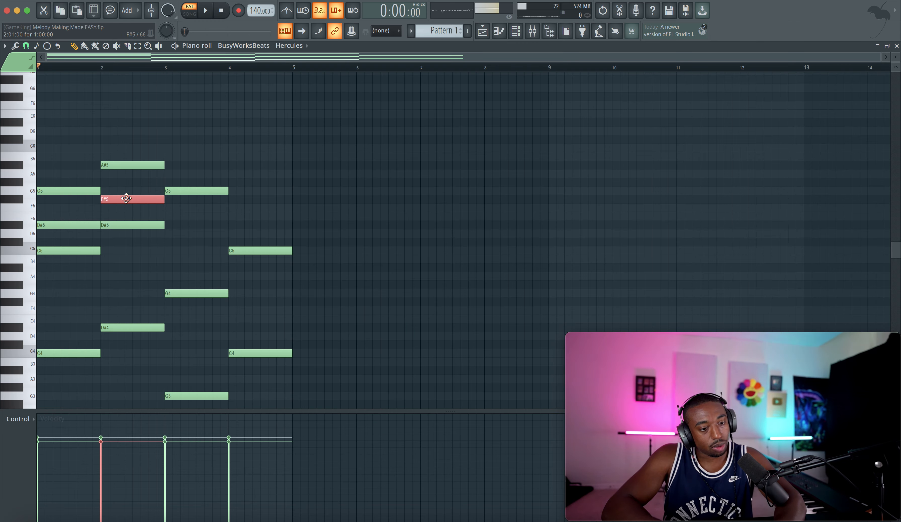
{"action": "key", "text": "shift+Up"}
{"action": "left_click", "coordinate": [126, 198]}
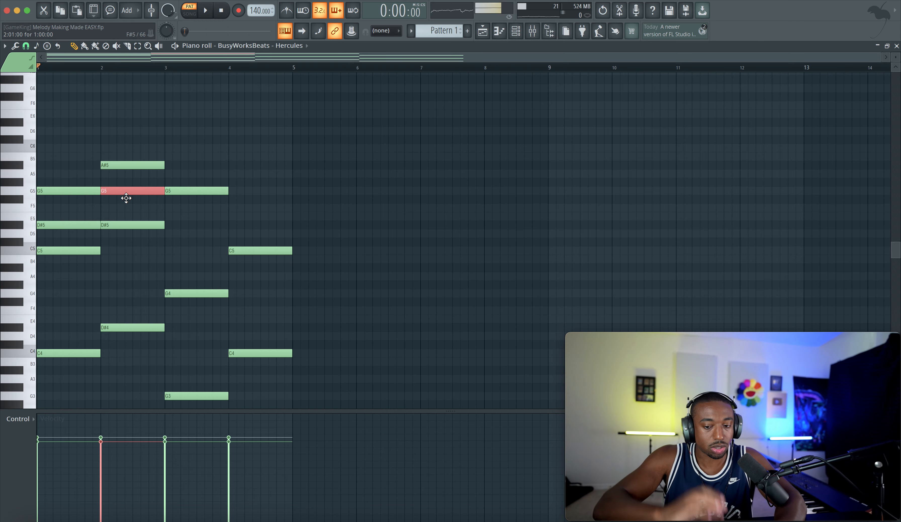
Select the D#5, G5 and A#5 chord in bar 2 and single out its root D#5 for examination.
{"action": "left_click_drag", "start_coordinate": [128, 242], "coordinate": [129, 154]}
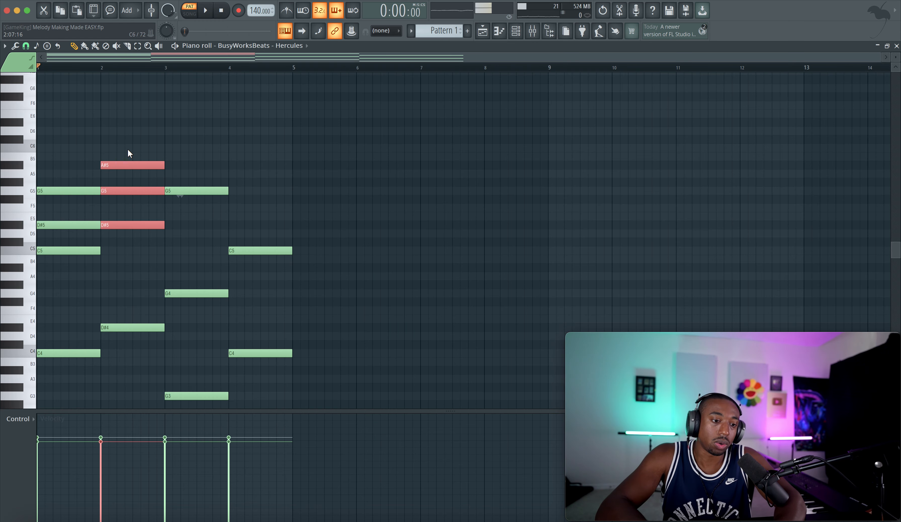
{"action": "left_click", "coordinate": [121, 226]}
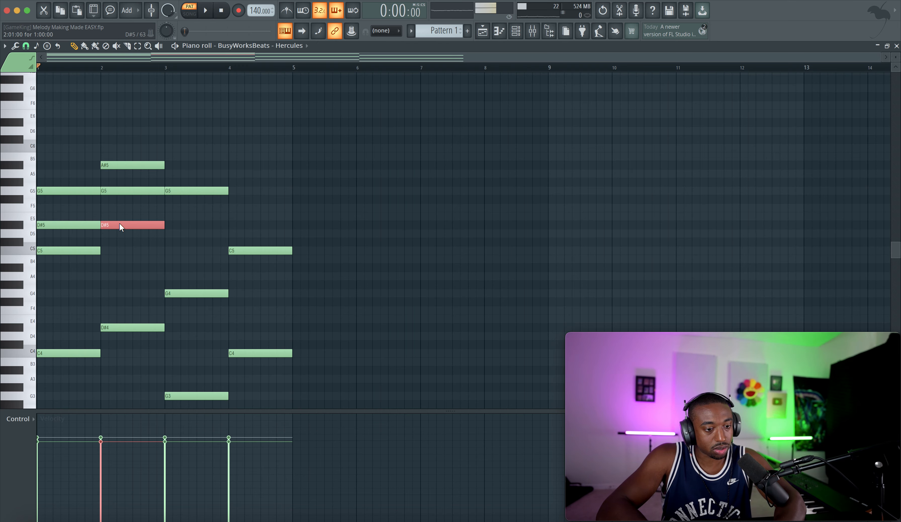
{"action": "left_click", "coordinate": [122, 226]}
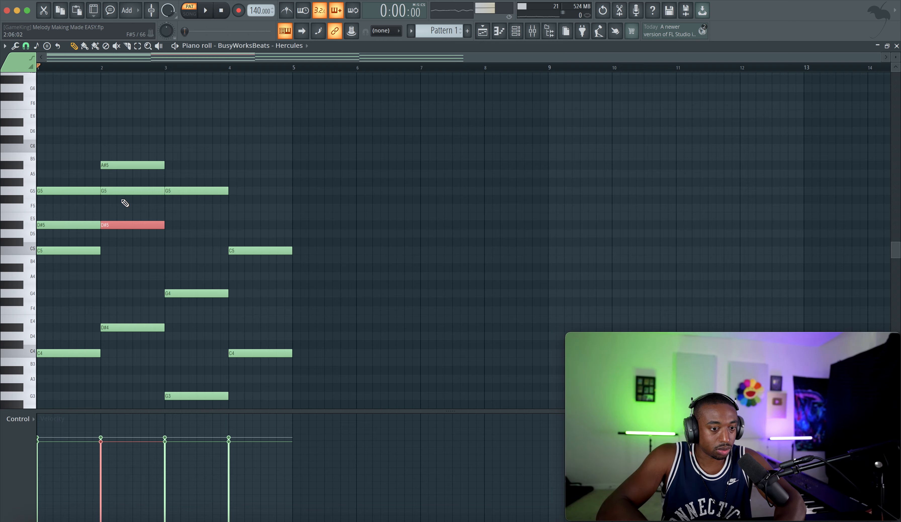
Examine the bar 2 and bar 1 chords by selecting their notes, and play the opening of the pattern.
{"action": "left_click", "coordinate": [122, 190]}
{"action": "left_click_drag", "start_coordinate": [121, 159], "coordinate": [126, 239]}
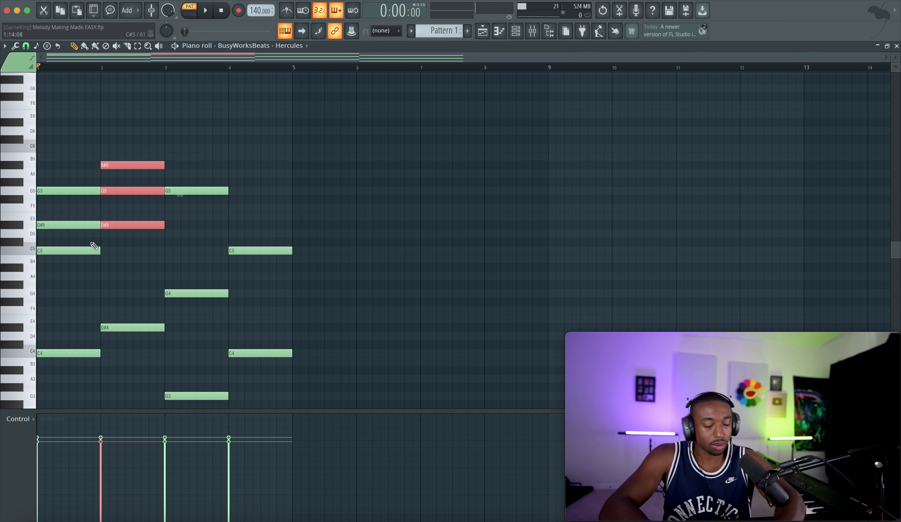
{"action": "left_click_drag", "start_coordinate": [66, 251], "coordinate": [60, 189]}
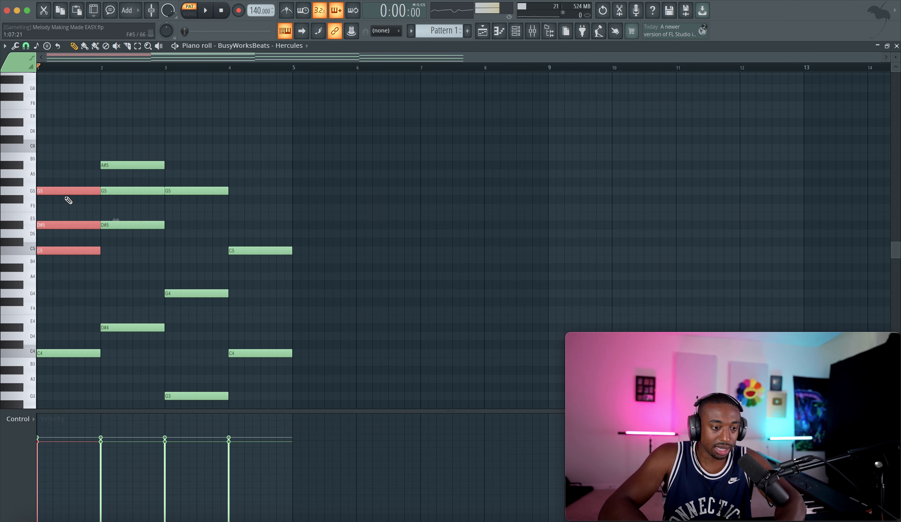
{"action": "left_click", "coordinate": [65, 252]}
{"action": "left_click", "coordinate": [60, 225]}
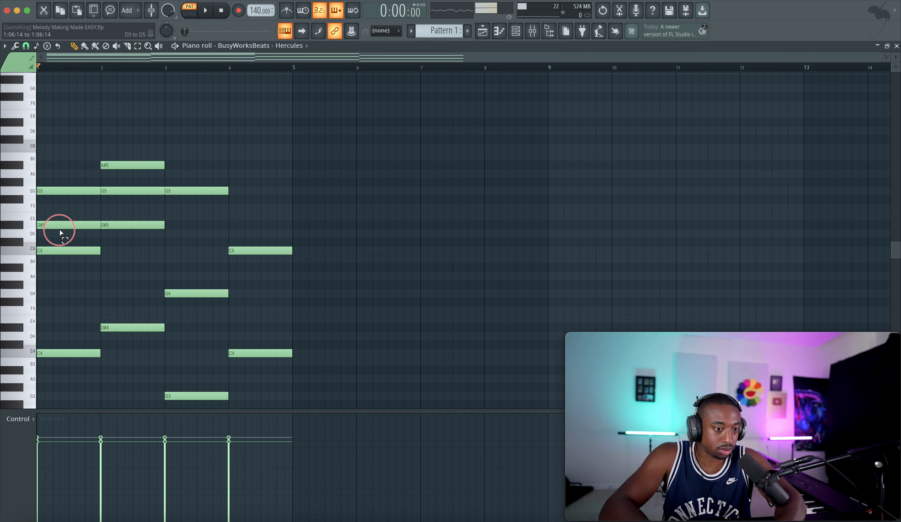
{"action": "left_click_drag", "start_coordinate": [61, 195], "coordinate": [58, 286]}
{"action": "left_click", "coordinate": [115, 276]}
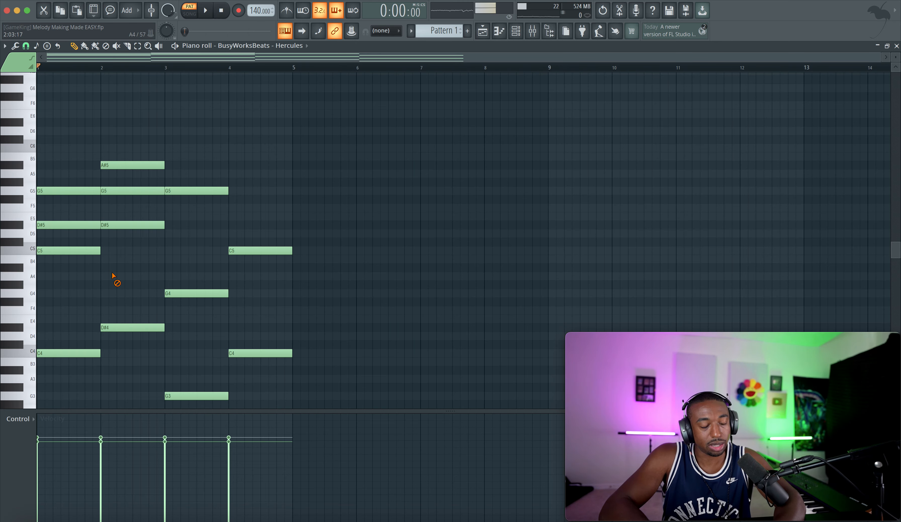
{"action": "key", "text": "space"}
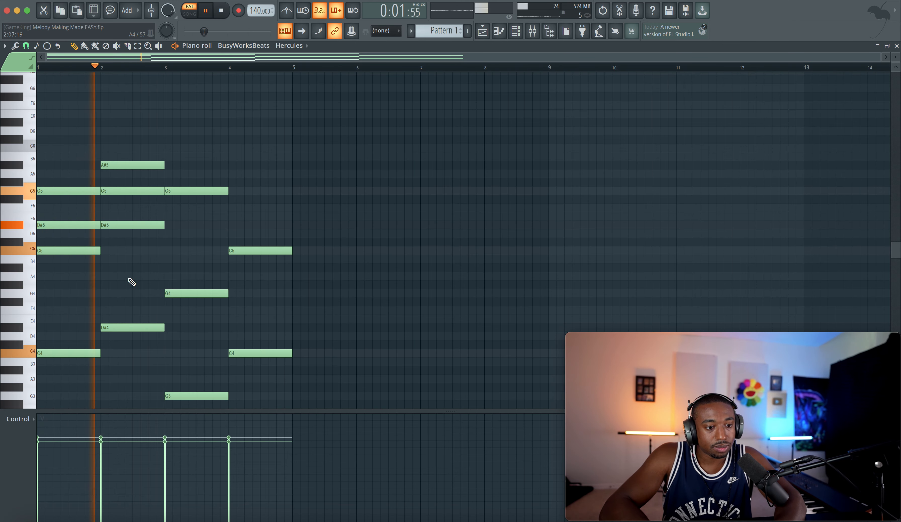
{"action": "key", "text": "space"}
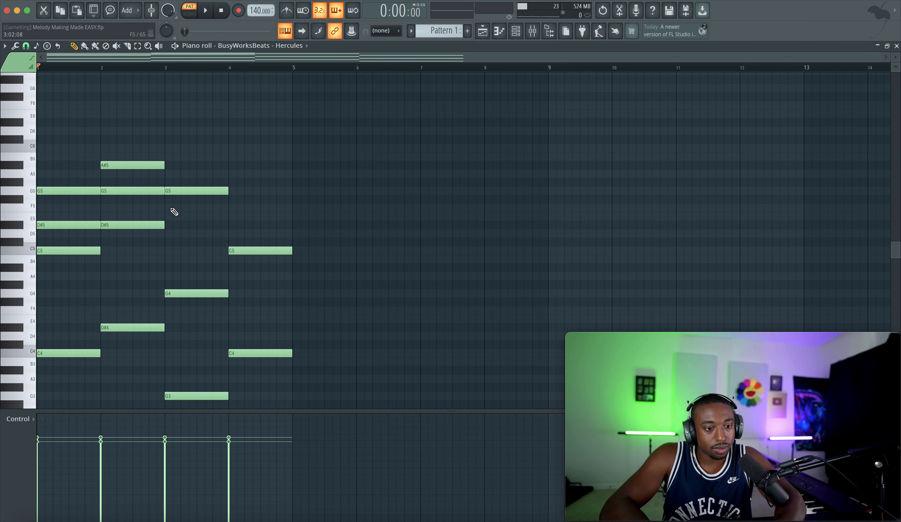
Copy the bar 2 chord to bar 3 with its root on G5, giving G5, B5 and D6, and play the pattern.
{"action": "left_click_drag", "start_coordinate": [136, 247], "coordinate": [127, 143]}
{"action": "left_click_drag", "start_coordinate": [115, 221], "coordinate": [178, 182]}
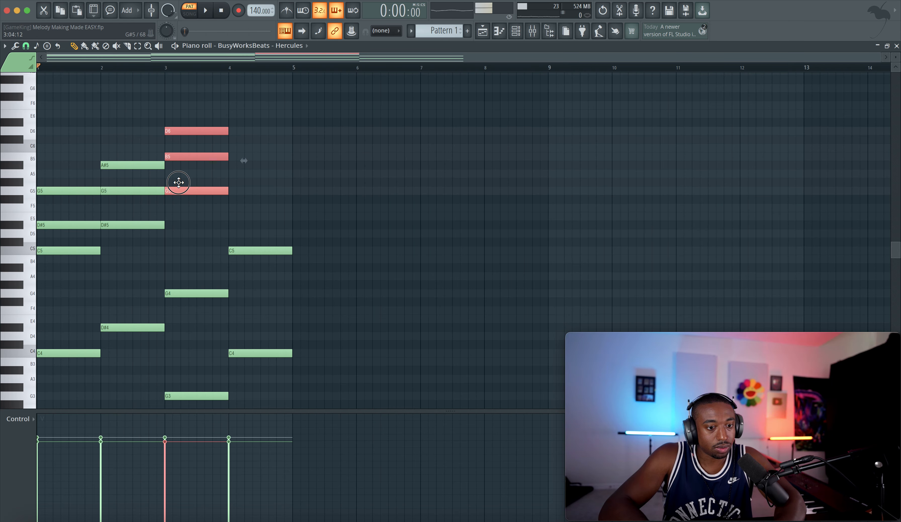
{"action": "left_click", "coordinate": [178, 191], "text": "ctrl"}
{"action": "key", "text": "space"}
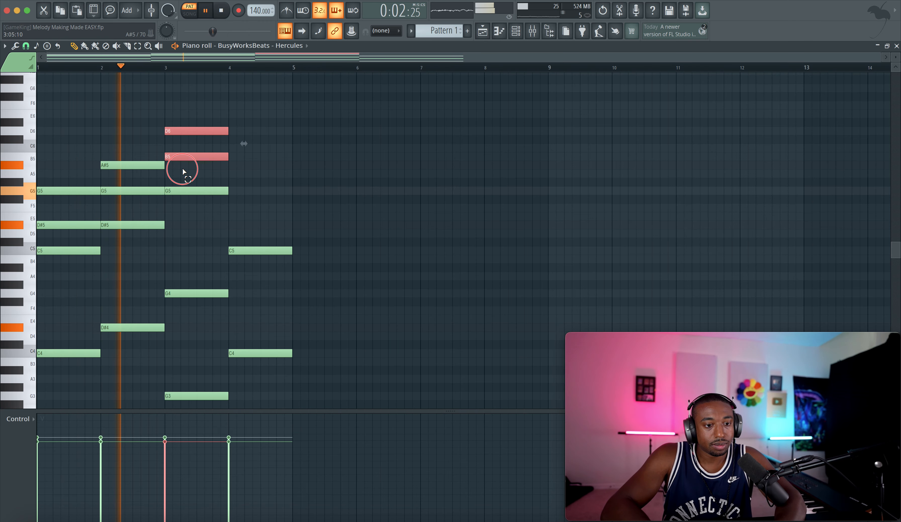
{"action": "left_click", "coordinate": [183, 130], "text": "ctrl"}
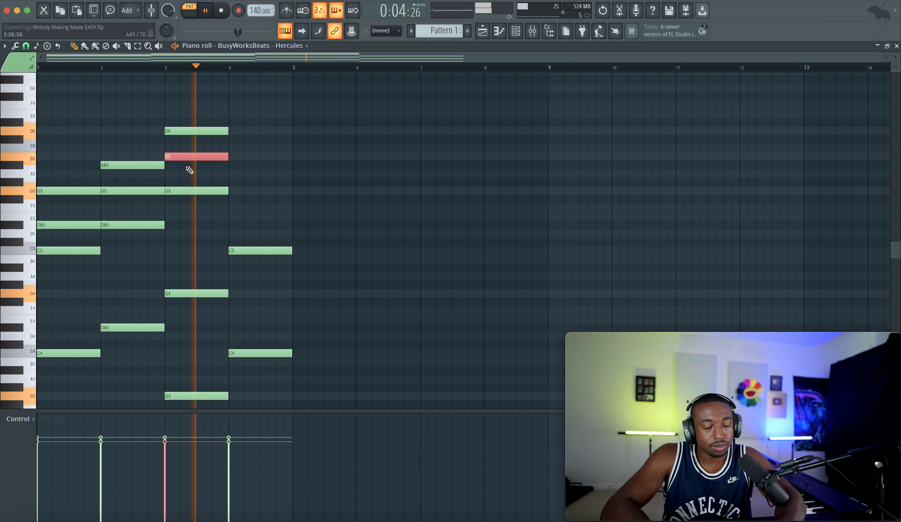
{"action": "key", "text": "space"}
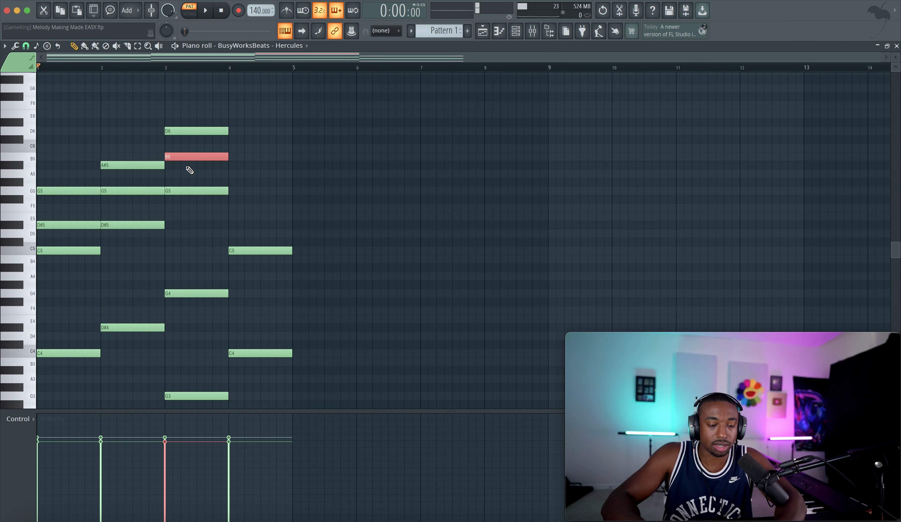
Lower the bar 3 chord's middle note one semitone to A#5 and play the pattern through that bar.
{"action": "left_click_drag", "start_coordinate": [187, 157], "coordinate": [186, 168]}
{"action": "key", "text": "space"}
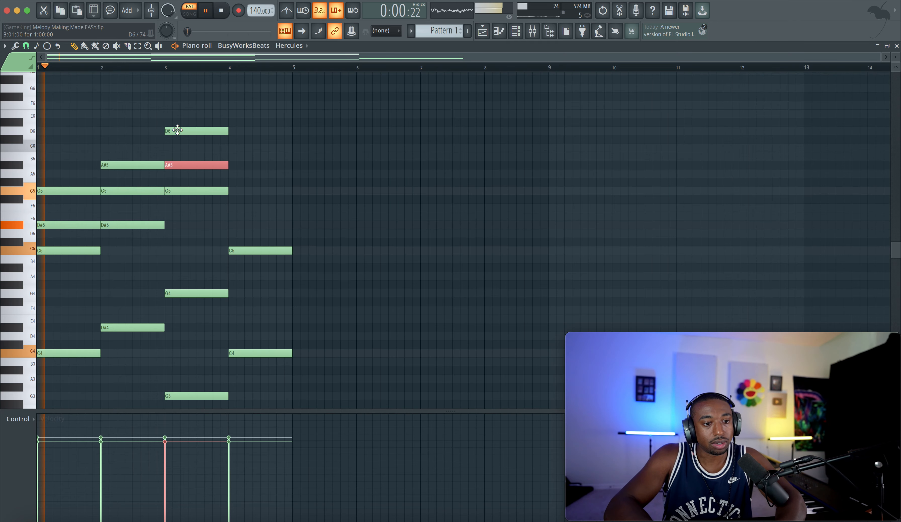
{"action": "left_click", "coordinate": [254, 132]}
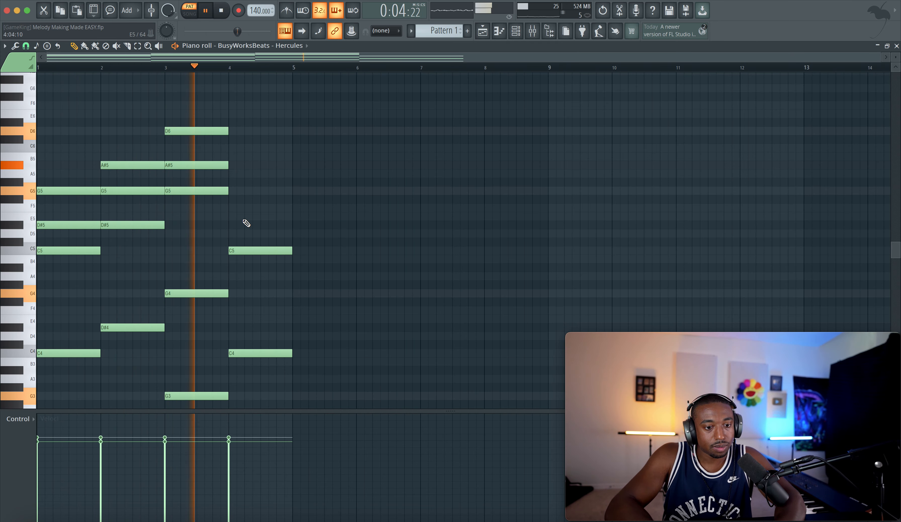
{"action": "key", "text": "space"}
Copy the C5, D#5 and G5 chord from bar 1 to bar 4 over its existing C5.
{"action": "left_click_drag", "start_coordinate": [74, 267], "coordinate": [67, 151]}
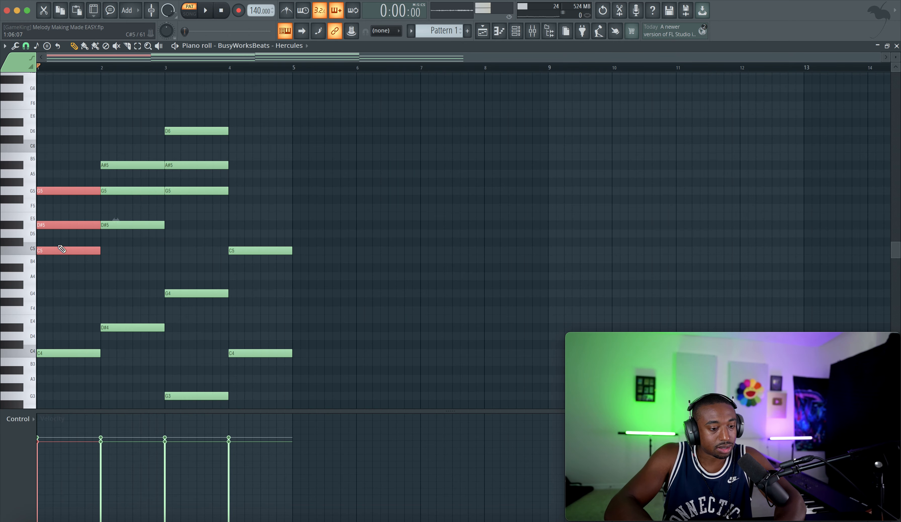
{"action": "left_click_drag", "start_coordinate": [50, 251], "coordinate": [248, 249]}
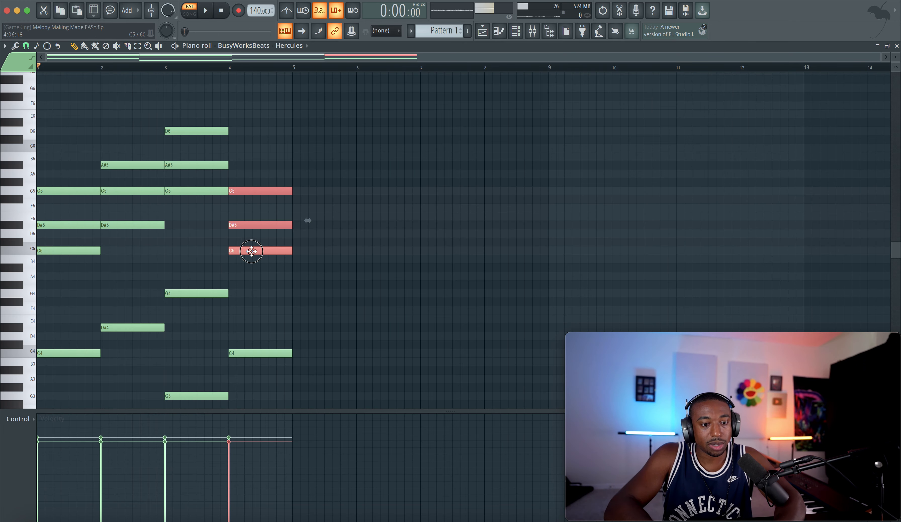
{"action": "key", "text": "ctrl+s"}
Duplicate all notes of the four-bar progression into bars 5 to 8.
{"action": "key", "text": "ctrl+a"}
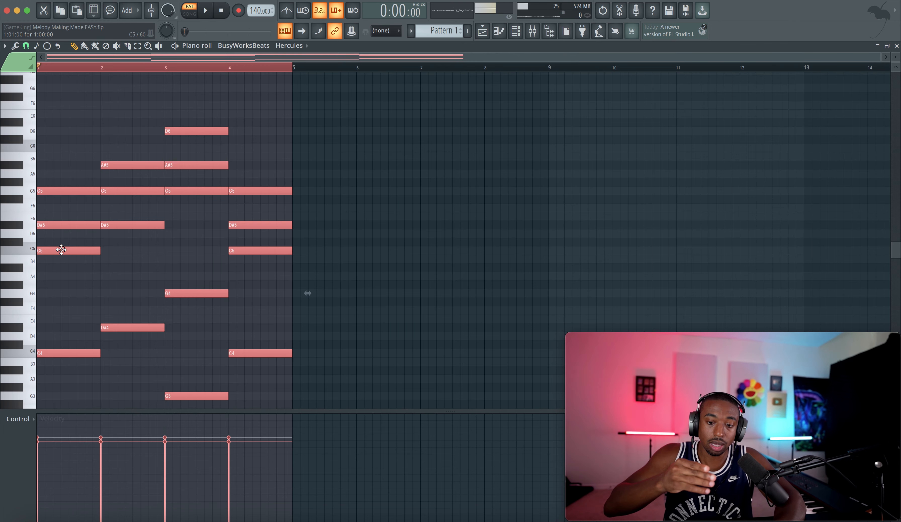
{"action": "left_click_drag", "start_coordinate": [61, 247], "coordinate": [305, 253]}
{"action": "left_click", "coordinate": [313, 66]}
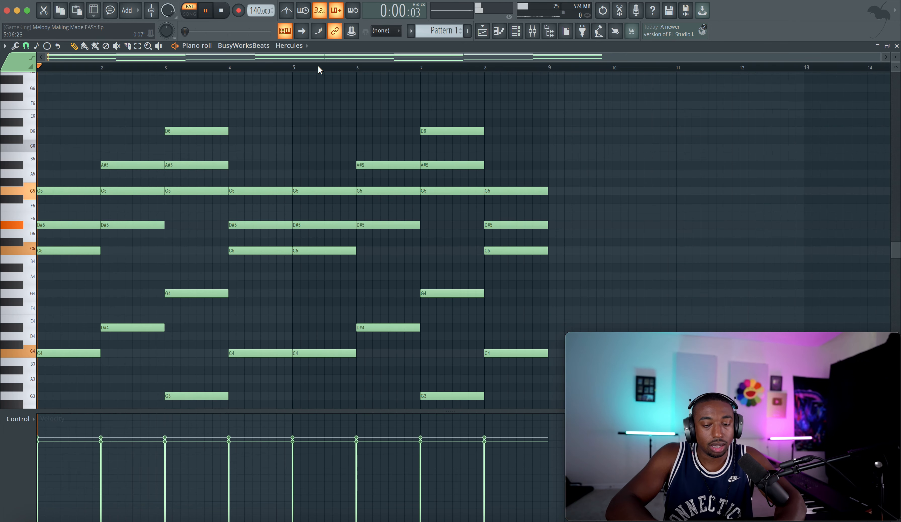
Lower the G5 and C5 notes of the bar 8 chord one semitone to F#5 and B4.
{"action": "left_click", "coordinate": [515, 193]}
{"action": "left_click", "coordinate": [513, 249], "text": "ctrl"}
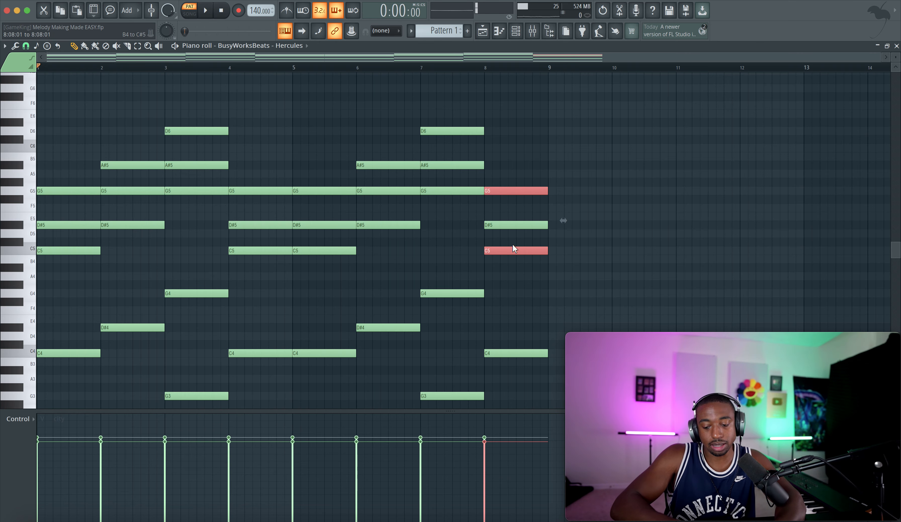
{"action": "key", "text": "shift+Down"}
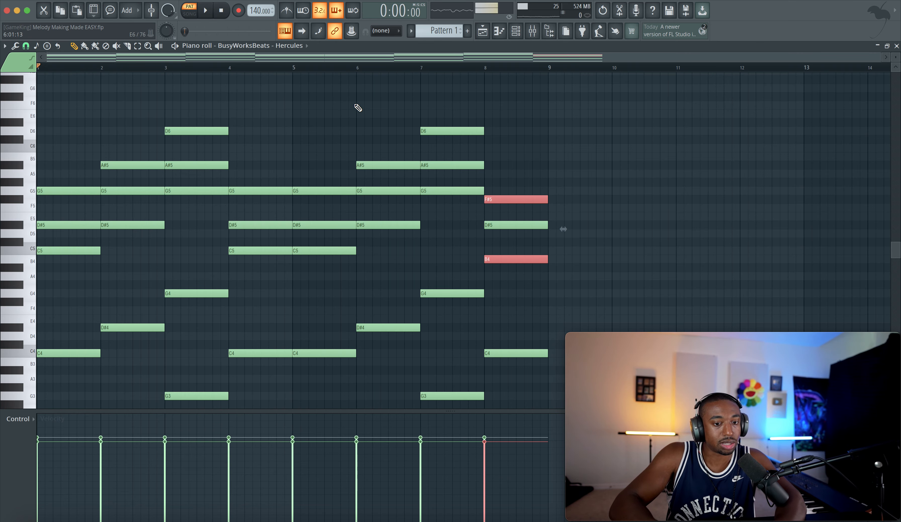
Lower the C4 and C3 notes in bar 8 one semitone to B3 and B2 while playing the pattern from bar 5.
{"action": "left_click", "coordinate": [296, 66]}
{"action": "key", "text": "space"}
{"action": "scroll", "coordinate": [556, 285], "scroll_direction": "down", "scroll_amount": 5}
{"action": "left_click", "coordinate": [511, 175]}
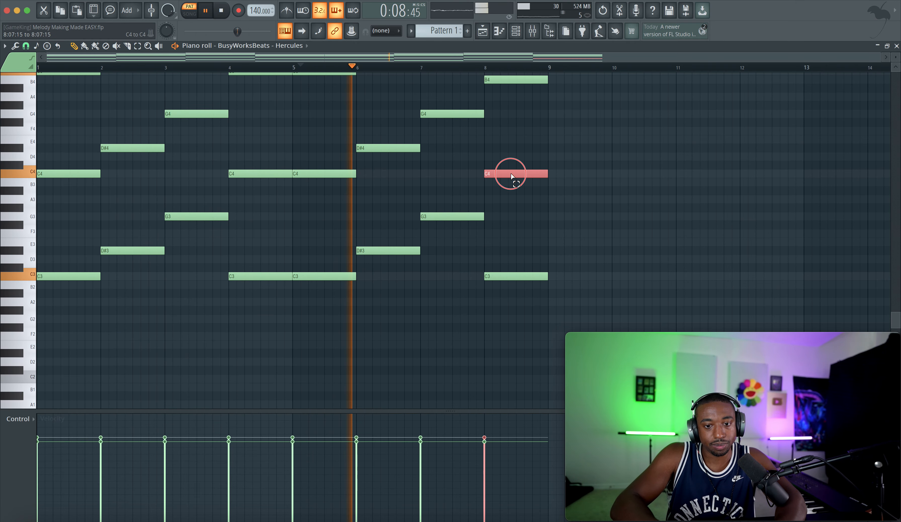
{"action": "left_click", "coordinate": [509, 276], "text": "ctrl"}
{"action": "key", "text": "shift+Down"}
{"action": "scroll", "coordinate": [509, 275], "scroll_direction": "up", "scroll_amount": 4}
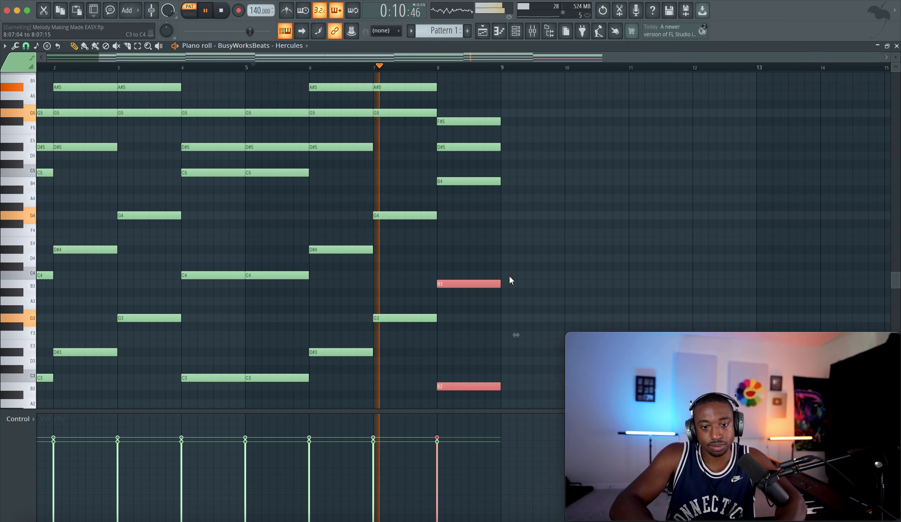
{"action": "scroll", "coordinate": [509, 277], "scroll_direction": "up", "scroll_amount": 3}
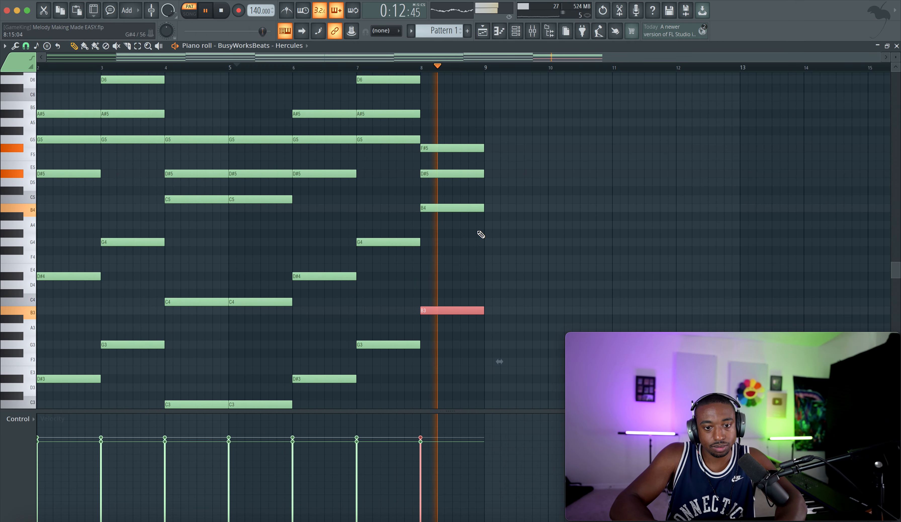
{"action": "key", "text": "space"}
{"action": "scroll", "coordinate": [480, 233], "scroll_direction": "up", "scroll_amount": 3}
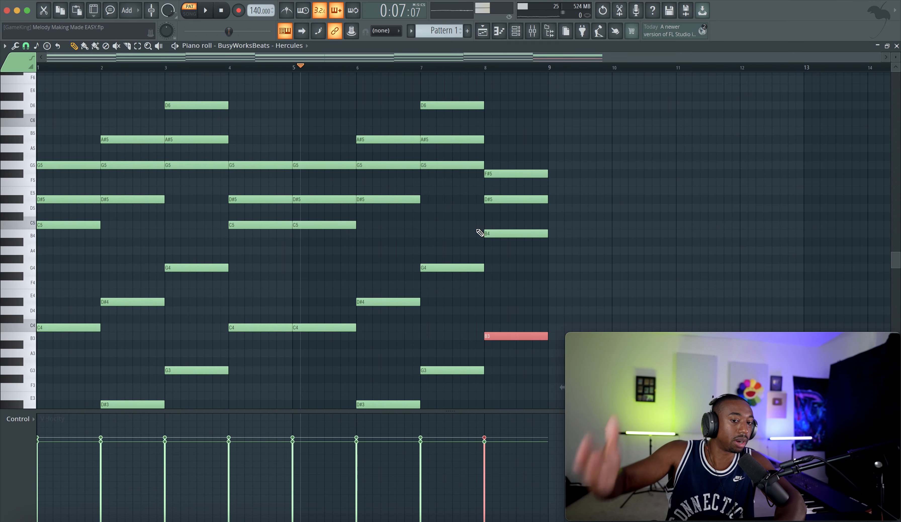
{"action": "scroll", "coordinate": [480, 232], "scroll_direction": "up", "scroll_amount": 3}
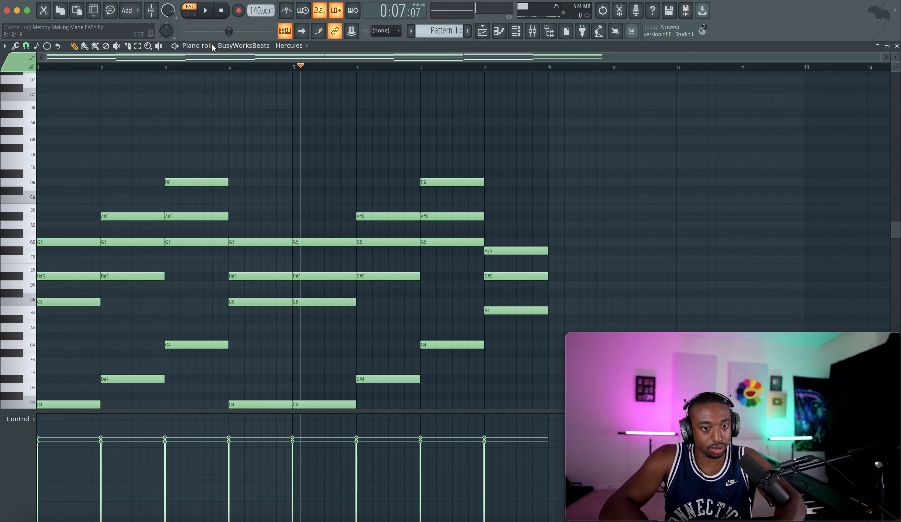
{"action": "left_click", "coordinate": [220, 11]}
{"action": "key", "text": "space"}
{"action": "key", "text": "space"}
Examine the lower octave notes and the chord notes above them by selecting each group across all eight bars.
{"action": "scroll", "coordinate": [211, 160], "scroll_direction": "down", "scroll_amount": 2}
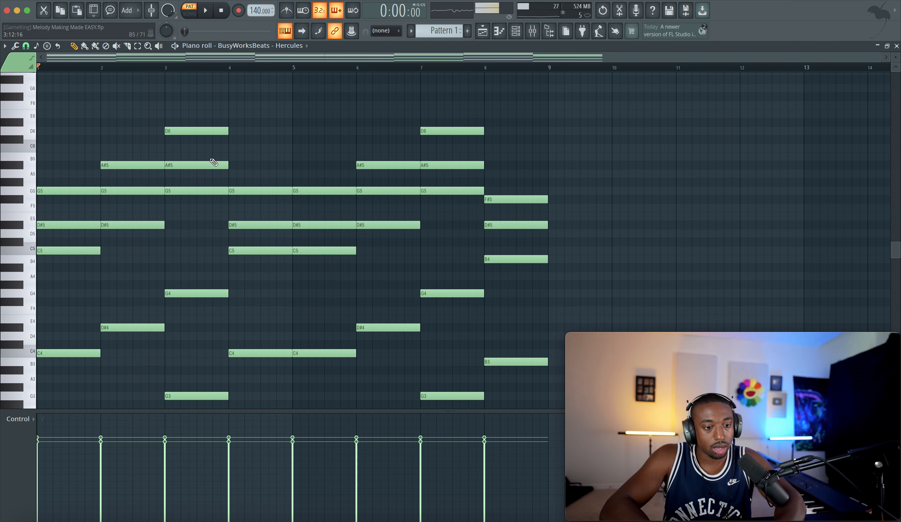
{"action": "scroll", "coordinate": [267, 218], "scroll_direction": "down", "scroll_amount": 6}
{"action": "scroll", "coordinate": [587, 70], "scroll_direction": "down", "scroll_amount": 1}
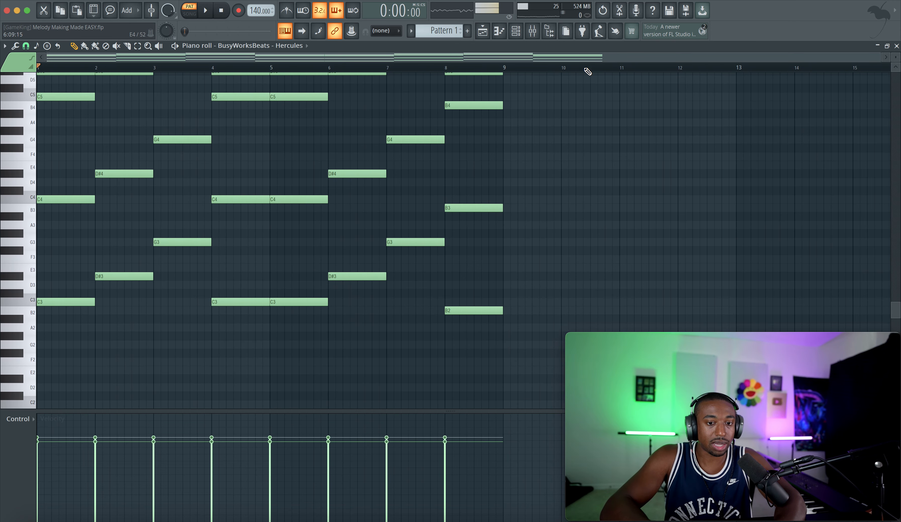
{"action": "scroll", "coordinate": [409, 158], "scroll_direction": "down", "scroll_amount": 2}
{"action": "scroll", "coordinate": [409, 158], "scroll_direction": "up", "scroll_amount": 3}
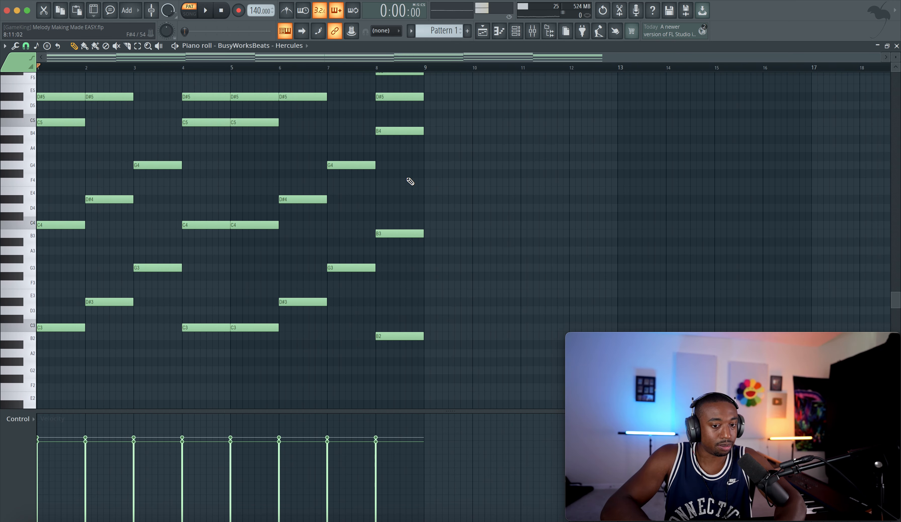
{"action": "left_click", "coordinate": [420, 200], "text": "ctrl"}
{"action": "left_click_drag", "start_coordinate": [421, 200], "coordinate": [47, 390]}
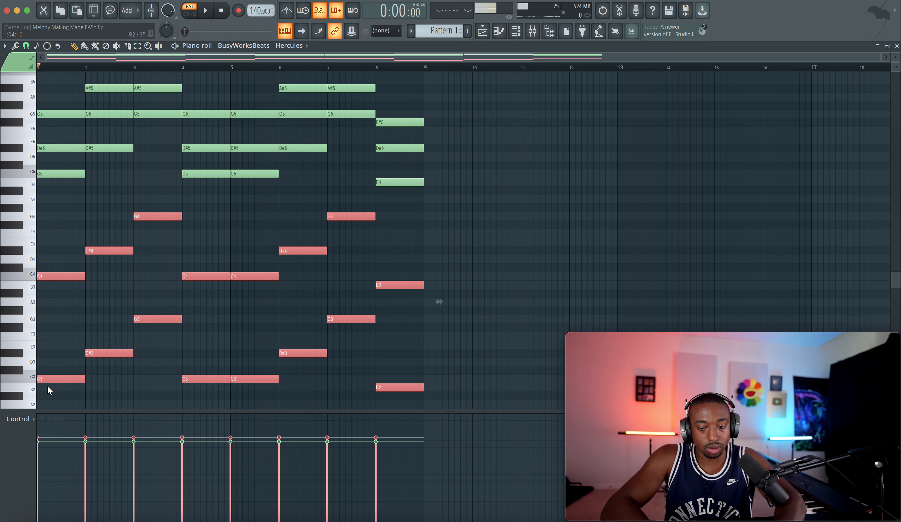
{"action": "scroll", "coordinate": [47, 385], "scroll_direction": "up", "scroll_amount": 3}
{"action": "left_click_drag", "start_coordinate": [429, 279], "coordinate": [31, 79]}
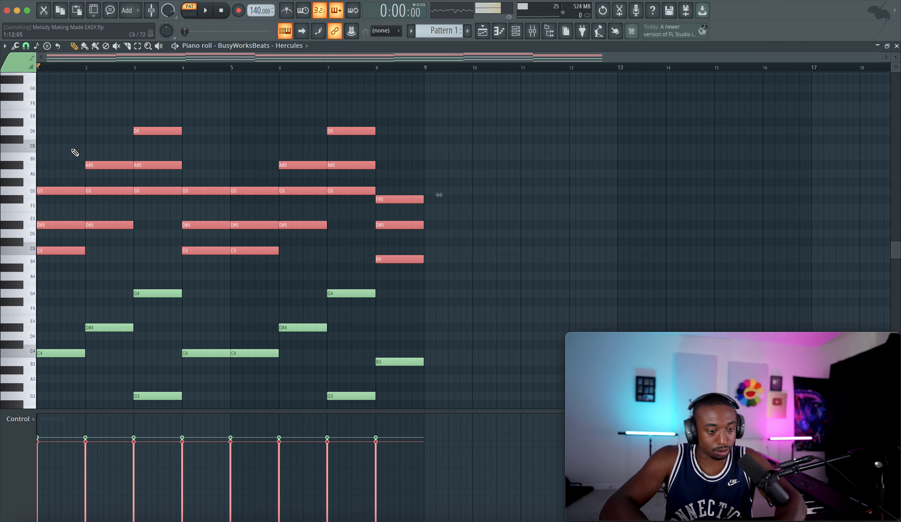
{"action": "scroll", "coordinate": [116, 140], "scroll_direction": "up", "scroll_amount": 4}
{"action": "scroll", "coordinate": [113, 137], "scroll_direction": "up", "scroll_amount": 1}
Duplicate the top note of every chord in bars 1 to 8 and raise the copies one octave.
{"action": "left_click_drag", "start_coordinate": [53, 330], "coordinate": [50, 303]}
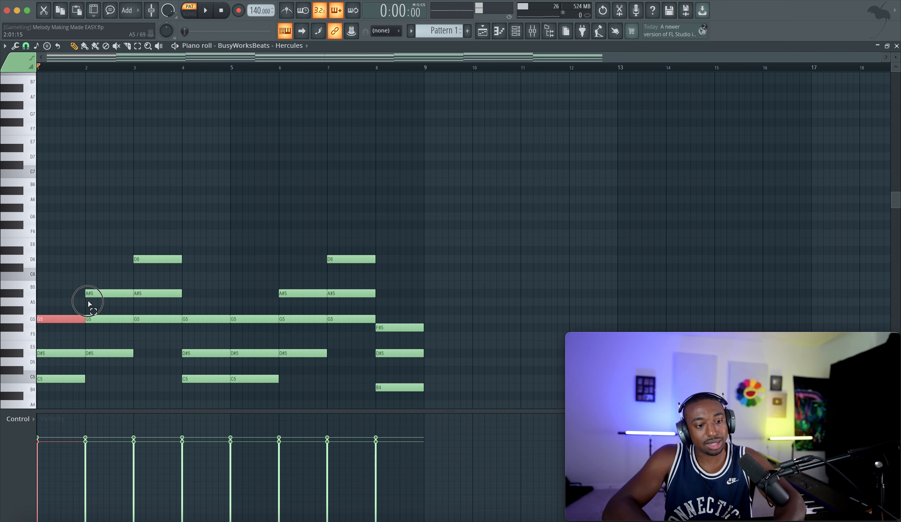
{"action": "left_click", "coordinate": [219, 318], "text": "ctrl"}
{"action": "left_click", "coordinate": [266, 318], "text": "ctrl"}
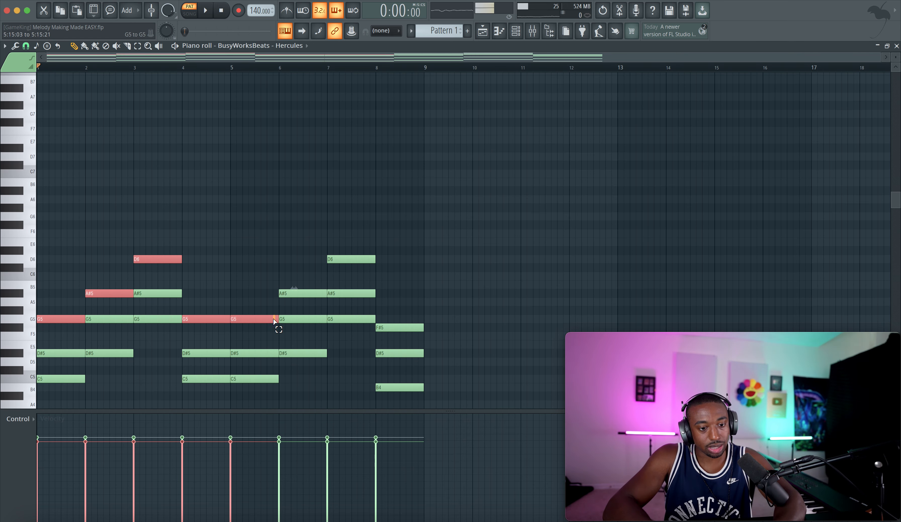
{"action": "left_click", "coordinate": [301, 293], "text": "ctrl"}
{"action": "left_click", "coordinate": [343, 258], "text": "ctrl"}
{"action": "left_click", "coordinate": [382, 328]}
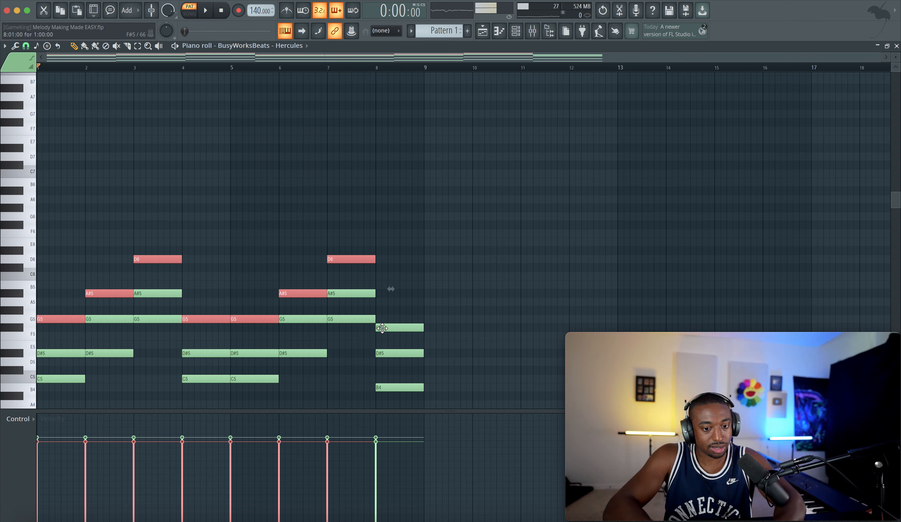
{"action": "key", "text": "ctrl+c"}
{"action": "key", "text": "ctrl+v"}
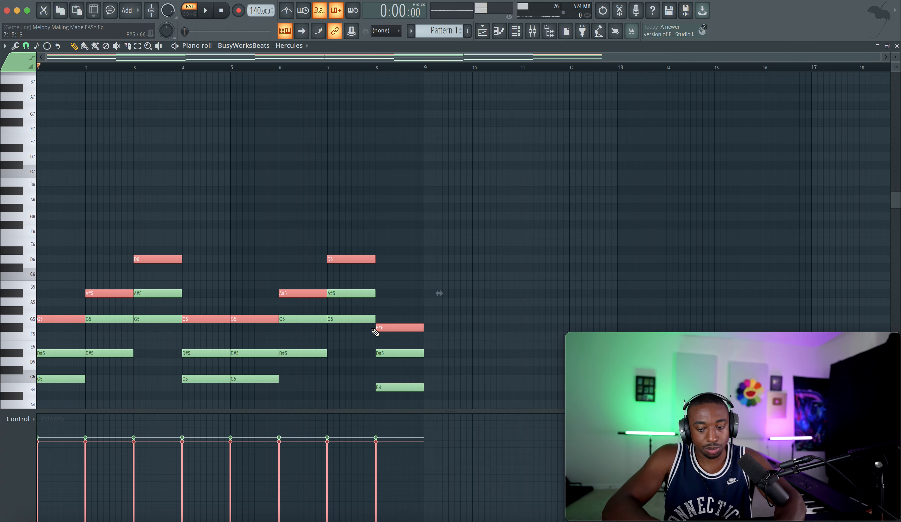
{"action": "key", "text": "ctrl+Up"}
Play the pattern with the added octave notes, and bring up the channel rack and the Hercules preset browser.
{"action": "key", "text": "space"}
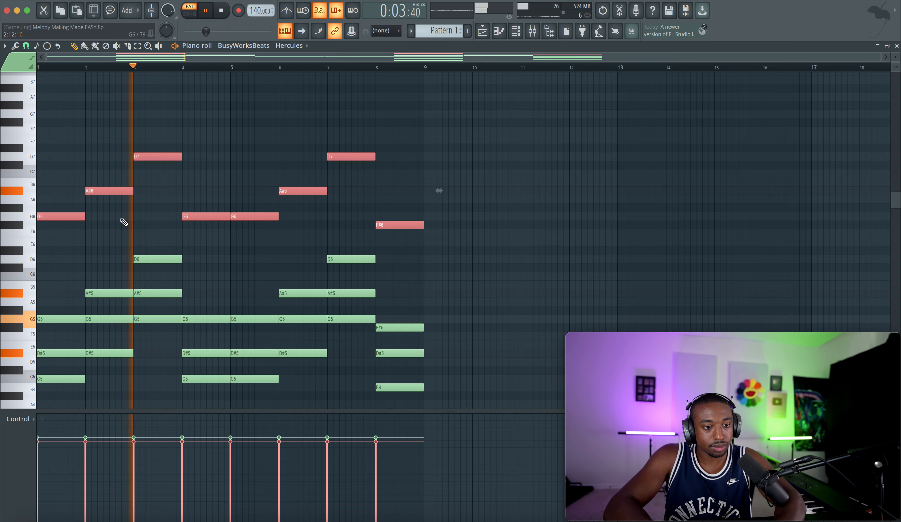
{"action": "left_click", "coordinate": [165, 215]}
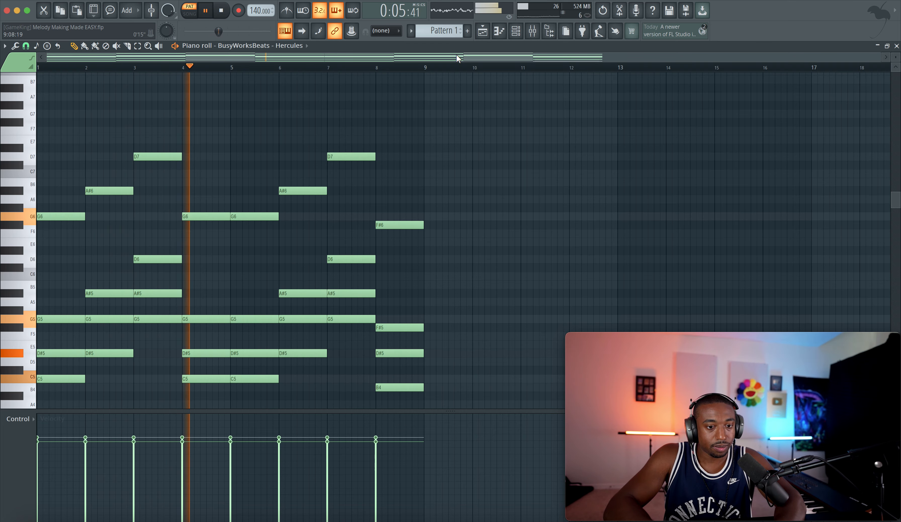
{"action": "key", "text": "space"}
{"action": "left_click", "coordinate": [526, 26]}
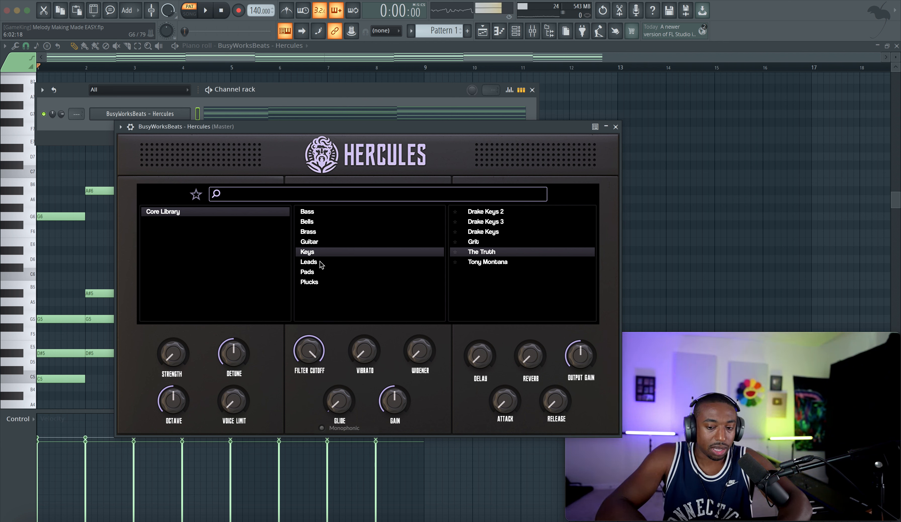
Load the Christals bell preset from the Hercules favourites, play the pattern with it and return to the piano roll.
{"action": "left_click", "coordinate": [314, 225]}
{"action": "scroll", "coordinate": [477, 253], "scroll_direction": "down", "scroll_amount": 3}
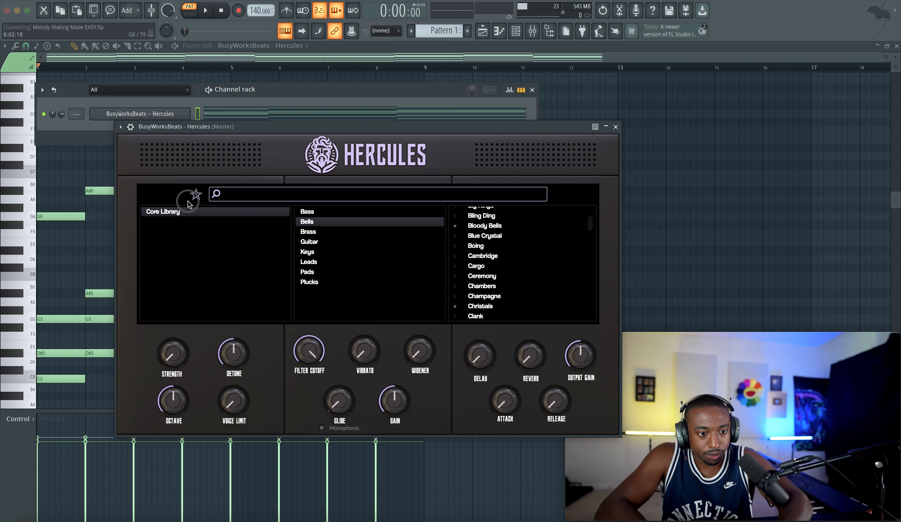
{"action": "left_click", "coordinate": [196, 194]}
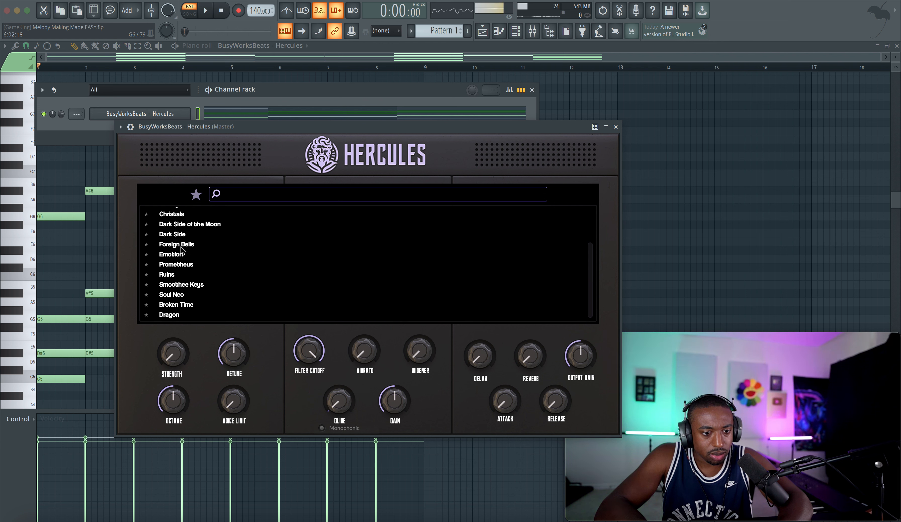
{"action": "scroll", "coordinate": [181, 251], "scroll_direction": "up", "scroll_amount": 2}
{"action": "left_click", "coordinate": [181, 262]}
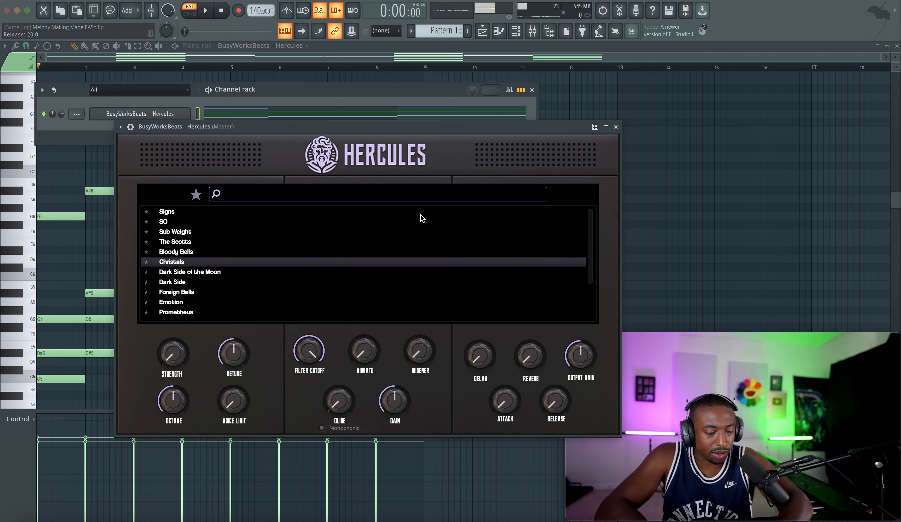
{"action": "key", "text": "space"}
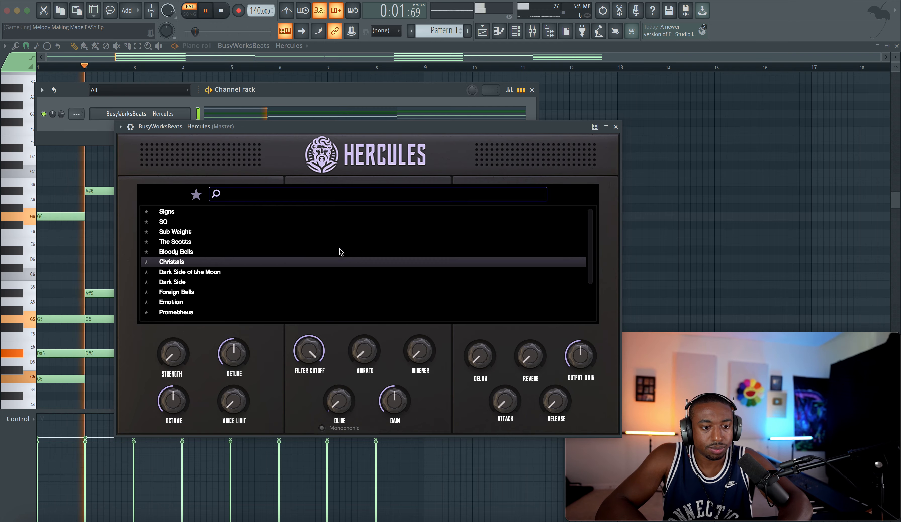
{"action": "left_click", "coordinate": [200, 194]}
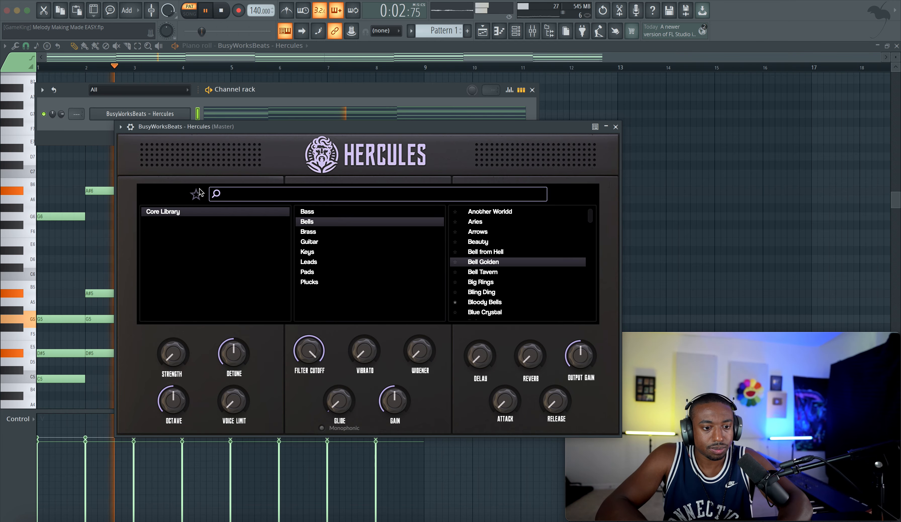
{"action": "left_click", "coordinate": [615, 127]}
{"action": "key", "text": "F6"}
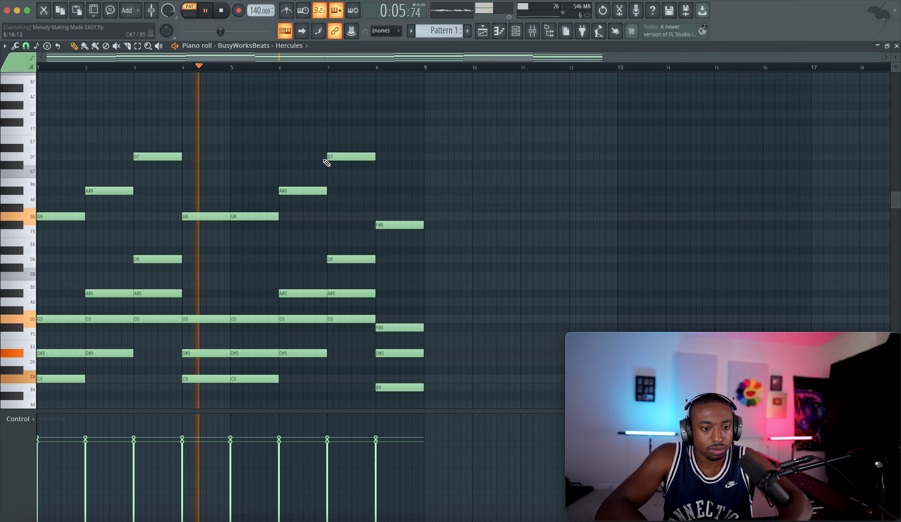
Shorten the top octave notes across all eight bars to half a bar and follow each with a quarter-bar copy.
{"action": "key", "text": "space"}
{"action": "left_click_drag", "start_coordinate": [422, 268], "coordinate": [61, 230]}
{"action": "scroll", "coordinate": [145, 277], "scroll_direction": "down", "scroll_amount": 6}
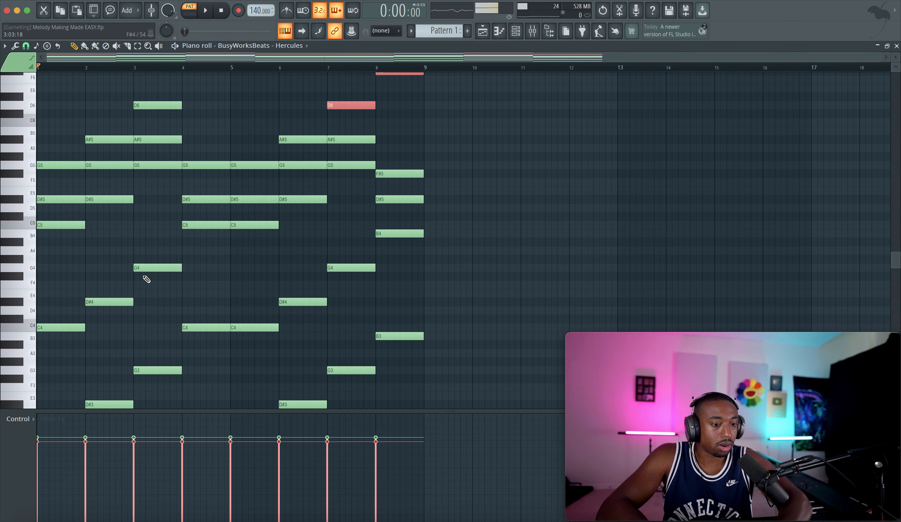
{"action": "scroll", "coordinate": [165, 297], "scroll_direction": "up", "scroll_amount": 5}
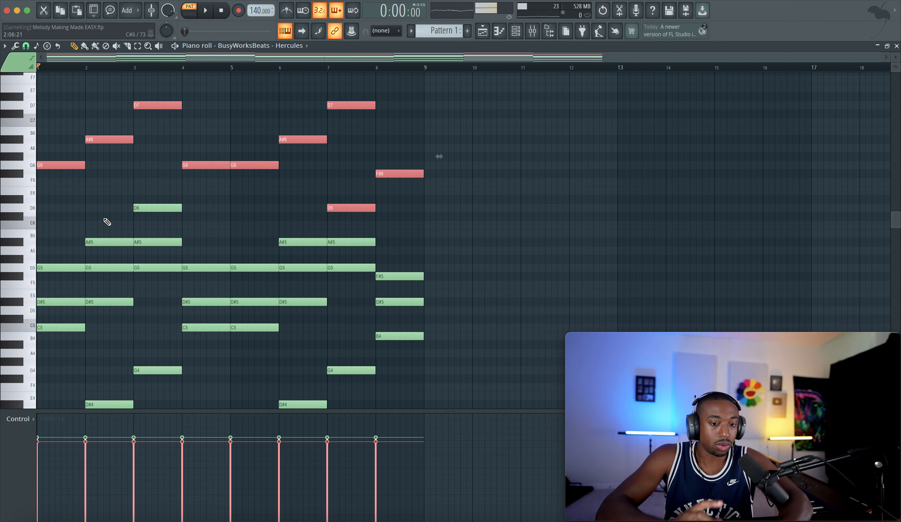
{"action": "scroll", "coordinate": [98, 204], "scroll_direction": "up", "scroll_amount": 1}
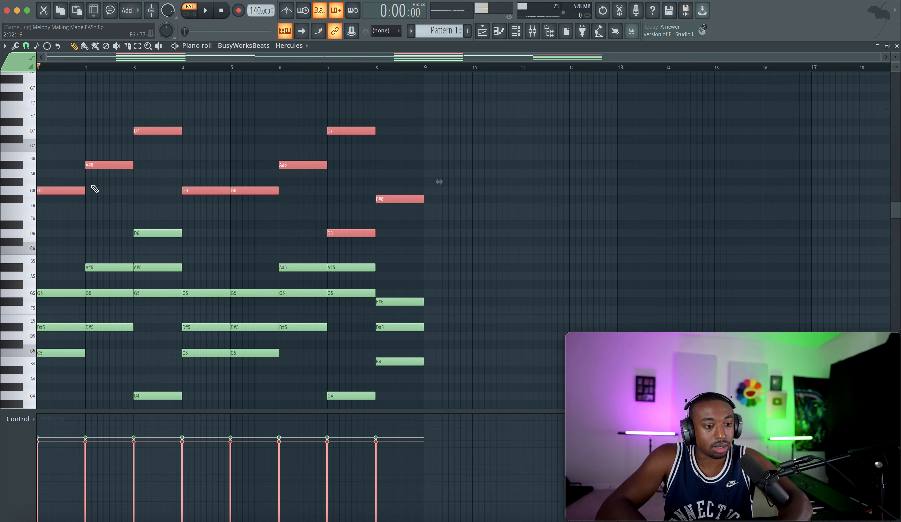
{"action": "scroll", "coordinate": [94, 187], "scroll_direction": "up", "scroll_amount": 2, "text": "ctrl"}
{"action": "scroll", "coordinate": [94, 188], "scroll_direction": "up", "scroll_amount": 1}
{"action": "left_click_drag", "start_coordinate": [117, 215], "coordinate": [98, 216]}
{"action": "left_click_drag", "start_coordinate": [111, 217], "coordinate": [98, 216]}
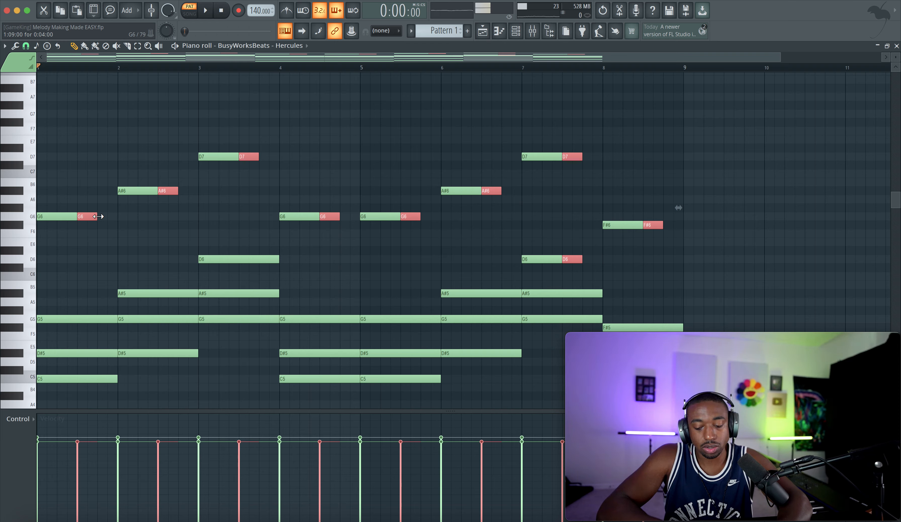
Raise the quarter-bar copies seven semitones.
{"action": "key", "text": "Up"}
{"action": "key", "text": "Up"}
{"action": "key", "text": "Up"}
{"action": "key", "text": "Up"}
{"action": "key", "text": "Up"}
{"action": "key", "text": "Up"}
{"action": "key", "text": "Up"}
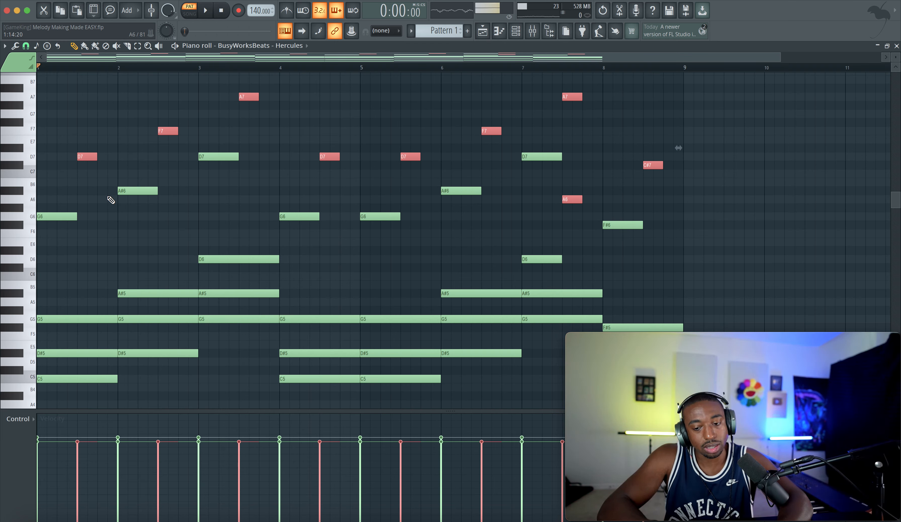
Duplicate the raised quarter-bar notes into the last quarter of each bar and lower these copies seven semitones.
{"action": "left_click_drag", "start_coordinate": [82, 157], "coordinate": [106, 157]}
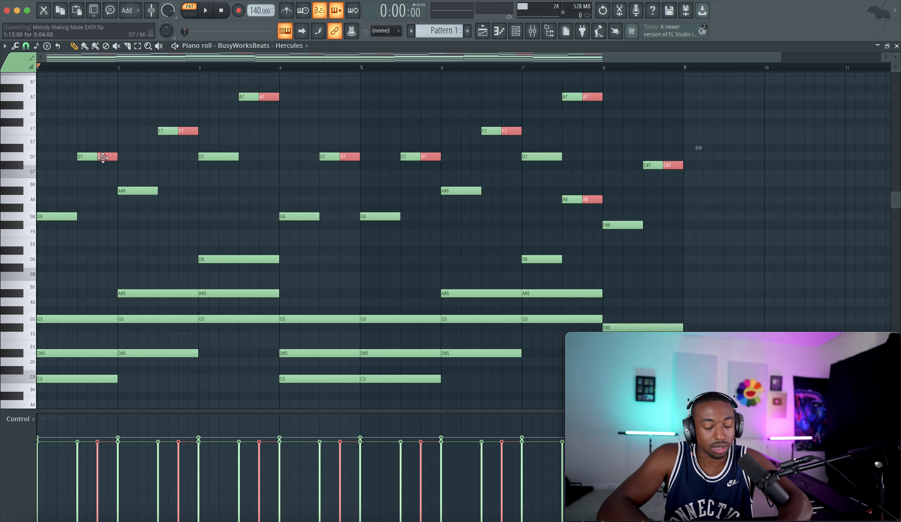
{"action": "key", "text": "Down"}
{"action": "key", "text": "Down"}
{"action": "key", "text": "Down"}
{"action": "key", "text": "Down"}
{"action": "key", "text": "Down"}
{"action": "key", "text": "Down"}
{"action": "key", "text": "Down"}
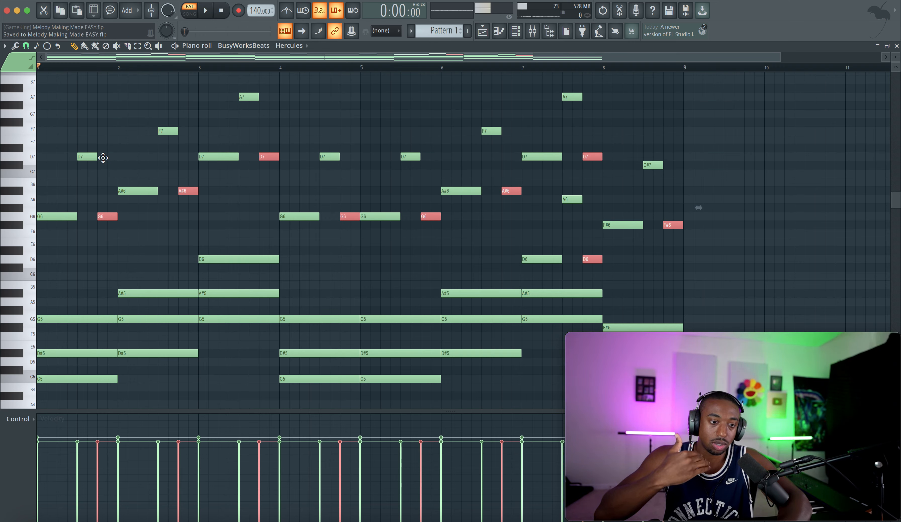
Deselect the melody notes, save the project and play the pattern from the start.
{"action": "left_click_drag", "start_coordinate": [69, 228], "coordinate": [79, 154]}
{"action": "right_click", "coordinate": [72, 176]}
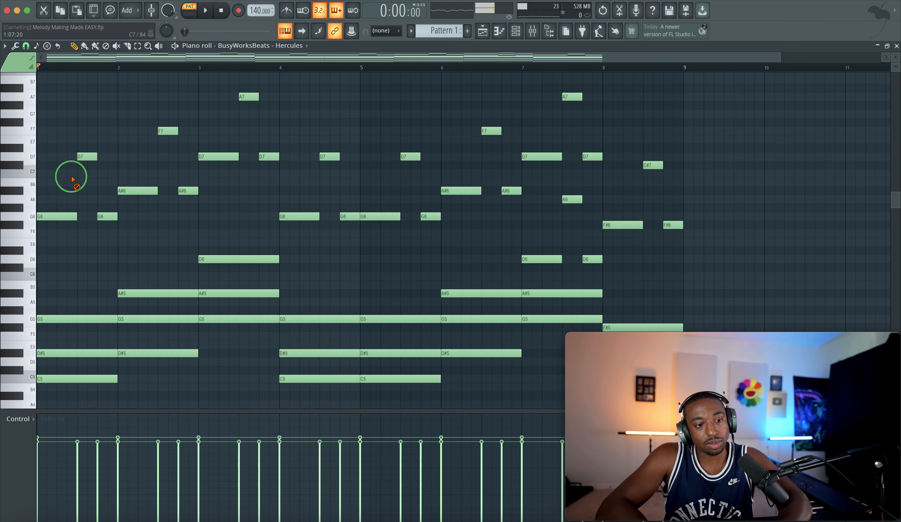
{"action": "key", "text": "ctrl+s"}
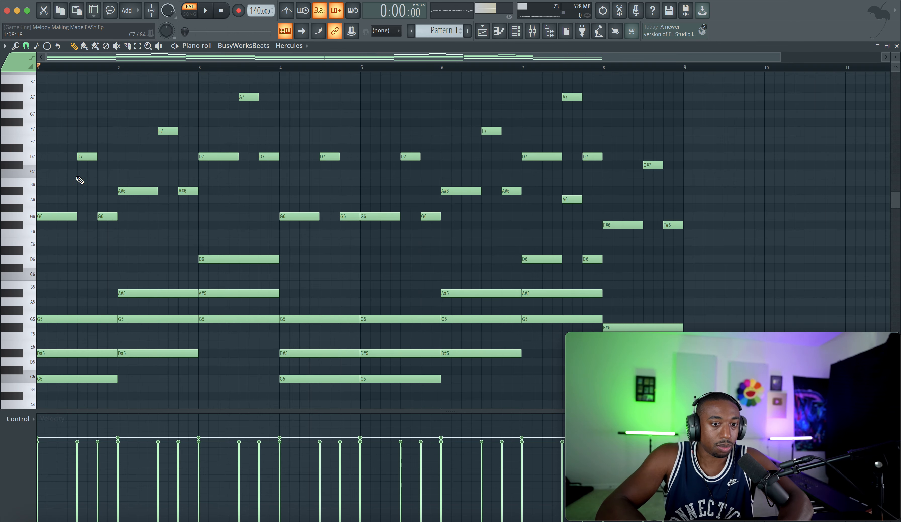
{"action": "key", "text": "space"}
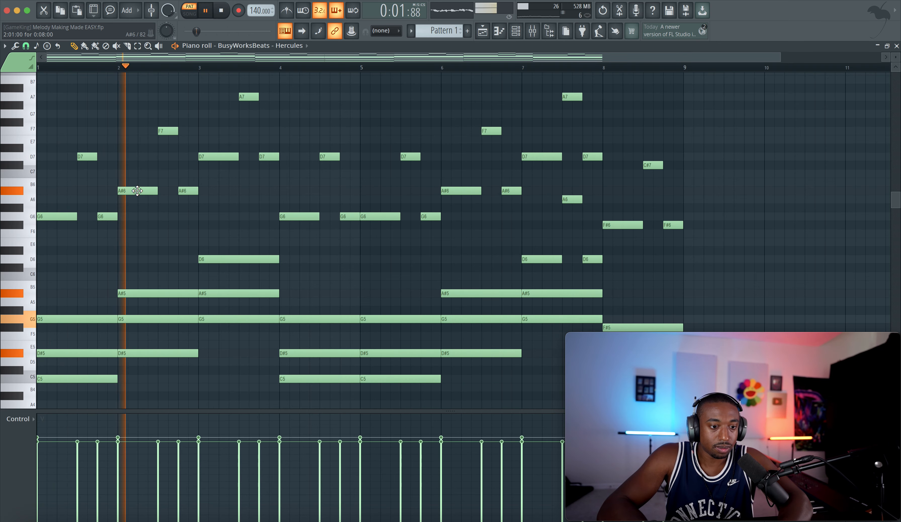
{"action": "scroll", "coordinate": [209, 203], "scroll_direction": "up", "scroll_amount": 5}
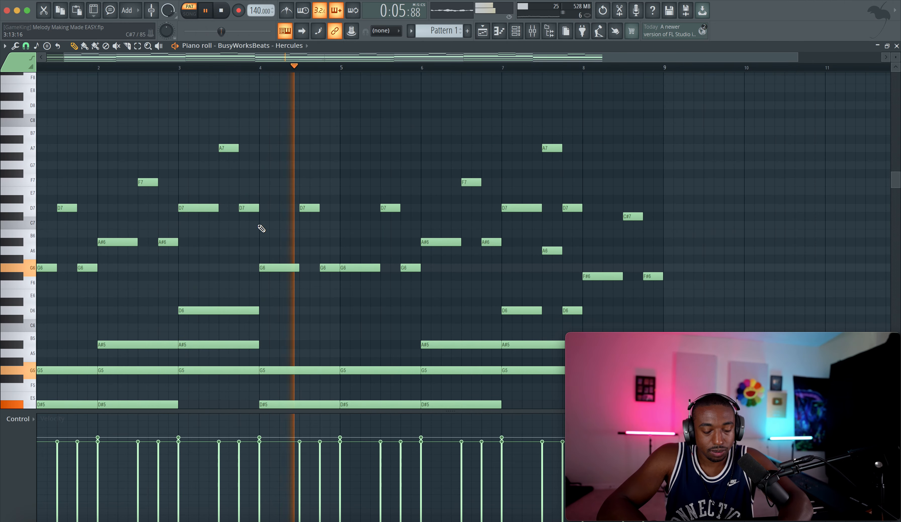
{"action": "key", "text": "space"}
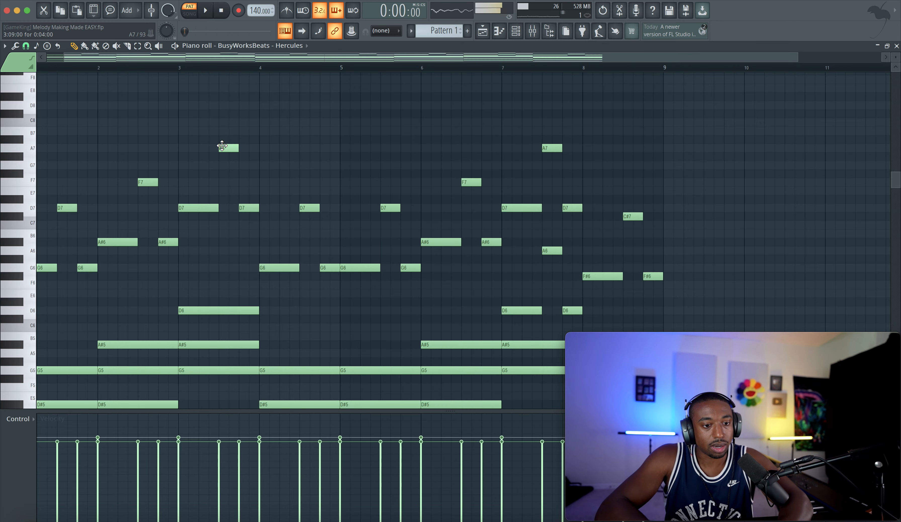
During playback, lower the A7 notes in bars 3 and 7 to D7, letting bar 3's note fill the bar's second half.
{"action": "key", "text": "space"}
{"action": "mouse_move", "coordinate": [249, 208]}
{"action": "left_mouse_down"}
{"action": "mouse_move", "coordinate": [228, 208]}
{"action": "mouse_move", "coordinate": [255, 208]}
{"action": "left_mouse_up"}
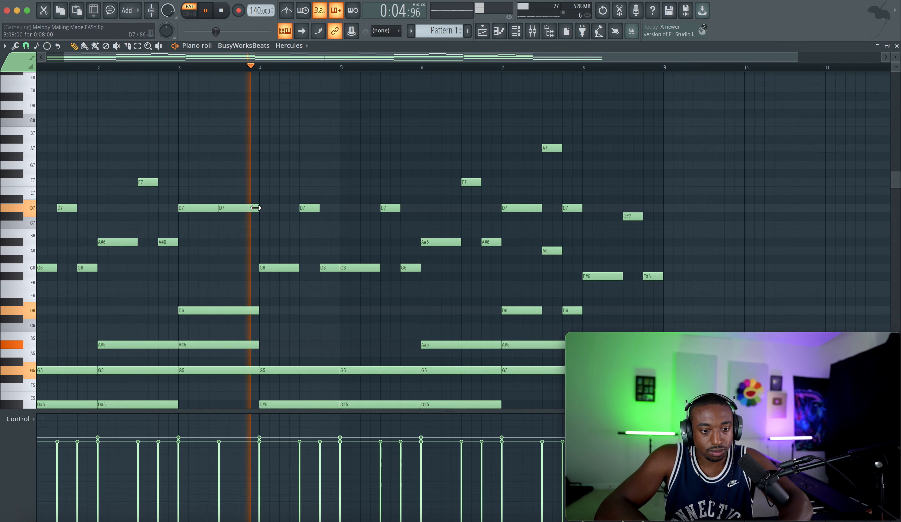
{"action": "scroll", "coordinate": [246, 221], "scroll_direction": "down", "scroll_amount": 3}
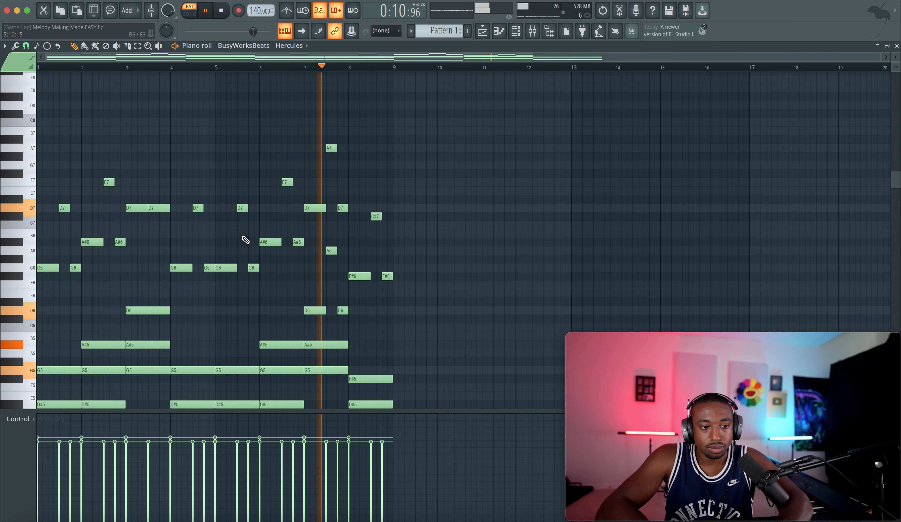
{"action": "left_click_drag", "start_coordinate": [332, 147], "coordinate": [330, 212]}
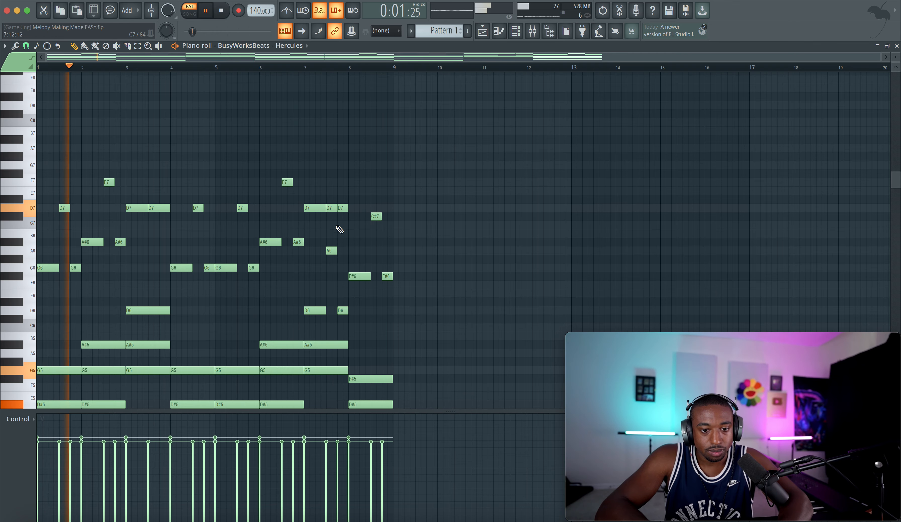
Play the pattern from bar 7 and check the melody notes in the last bars.
{"action": "key", "text": "space"}
{"action": "left_click", "coordinate": [312, 75]}
{"action": "scroll", "coordinate": [307, 72], "scroll_direction": "up", "scroll_amount": 1}
{"action": "left_click", "coordinate": [306, 67]}
{"action": "key", "text": "space"}
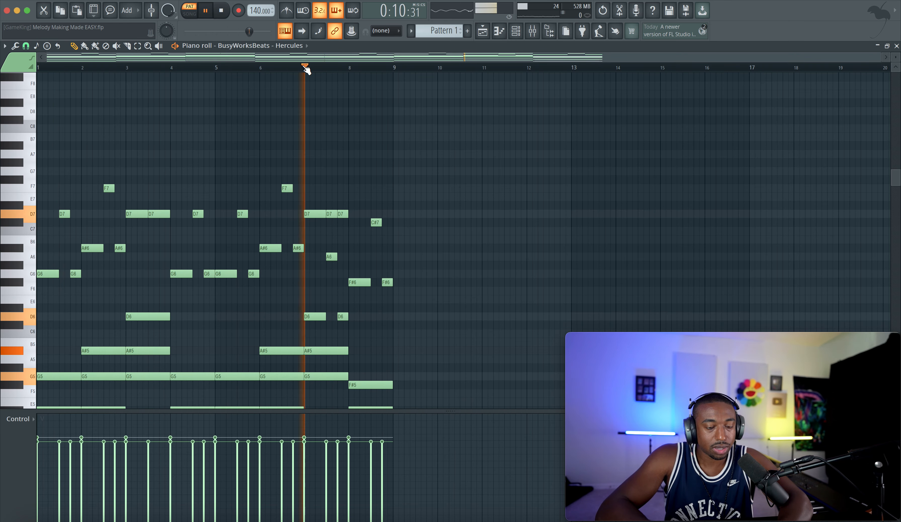
{"action": "left_click_drag", "start_coordinate": [381, 203], "coordinate": [370, 309]}
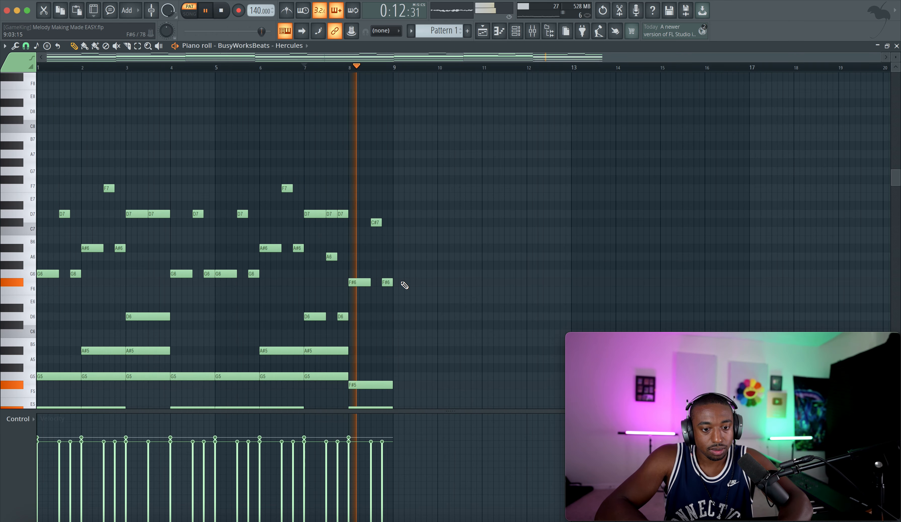
{"action": "scroll", "coordinate": [390, 267], "scroll_direction": "down", "scroll_amount": 3}
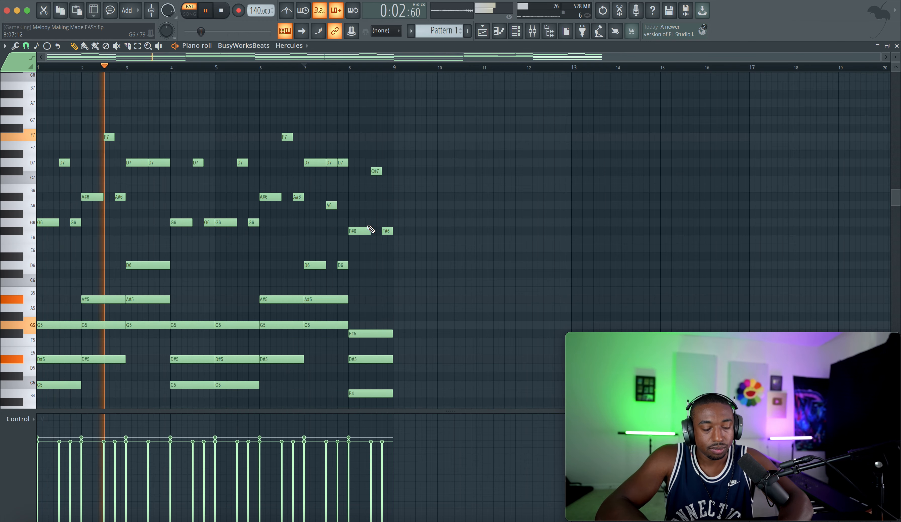
{"action": "scroll", "coordinate": [313, 201], "scroll_direction": "up", "scroll_amount": 2}
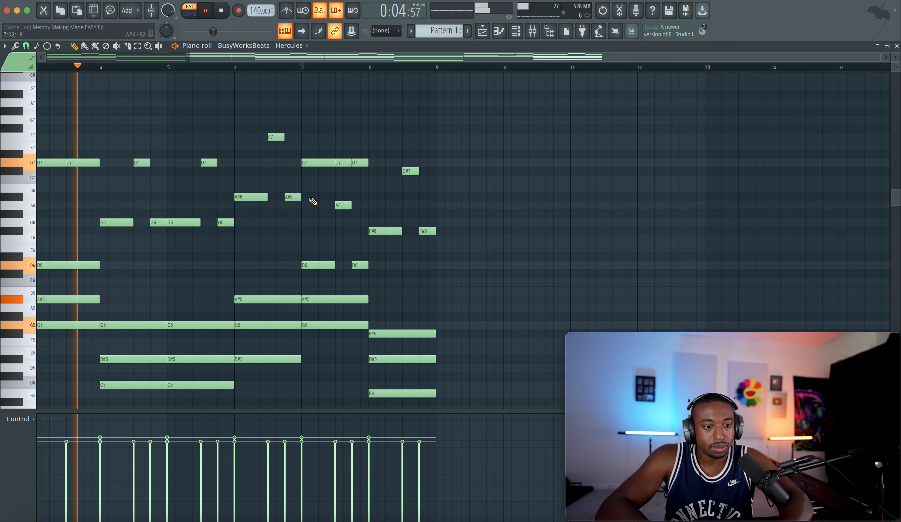
{"action": "scroll", "coordinate": [327, 192], "scroll_direction": "down", "scroll_amount": 1}
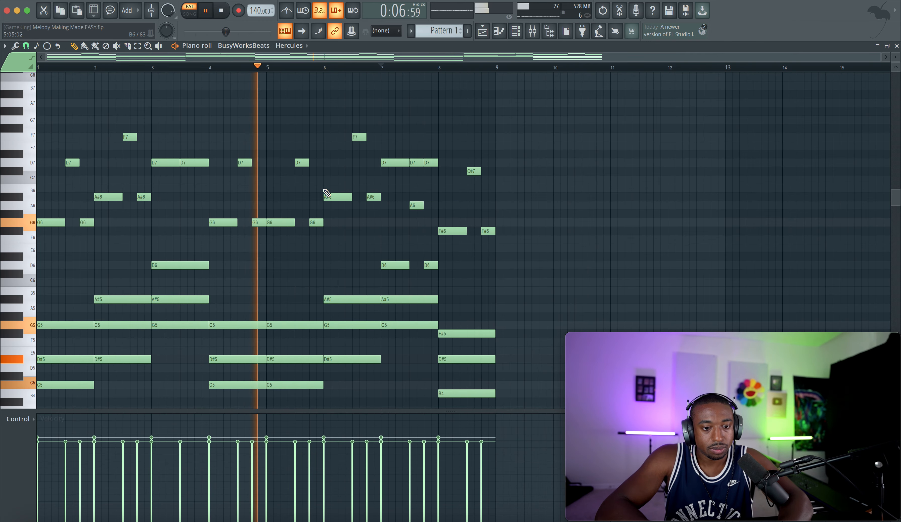
Restart the pattern from bar 1 to hear the revised melody from the beginning.
{"action": "key", "text": "space"}
{"action": "left_click", "coordinate": [220, 11]}
{"action": "key", "text": "space"}
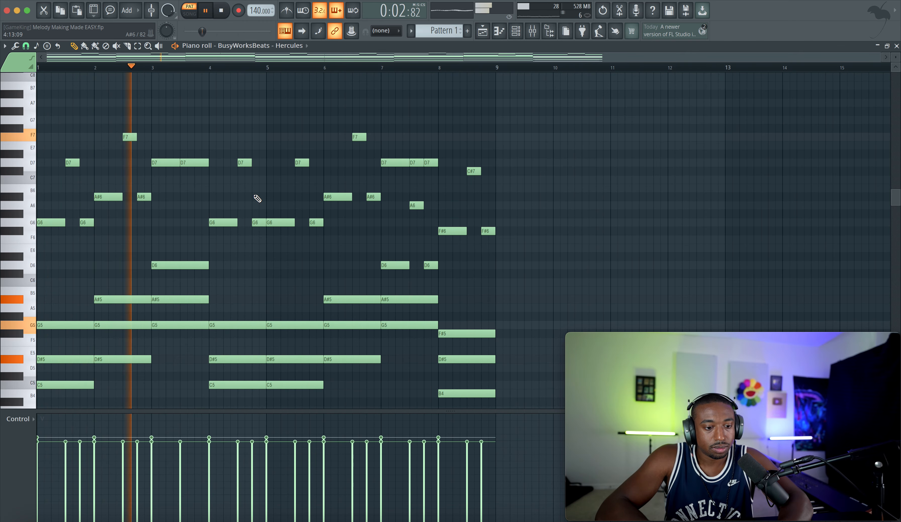
{"action": "key", "text": "space"}
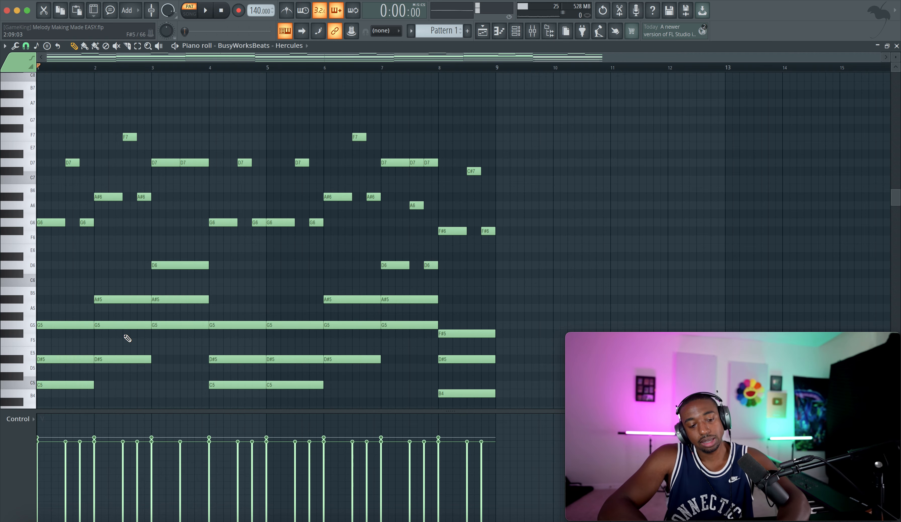
Examine the C5, D#5 and G5 chord notes in bars 1 to 3 by selecting them, along with the octaves below.
{"action": "scroll", "coordinate": [128, 317], "scroll_direction": "down", "scroll_amount": 2}
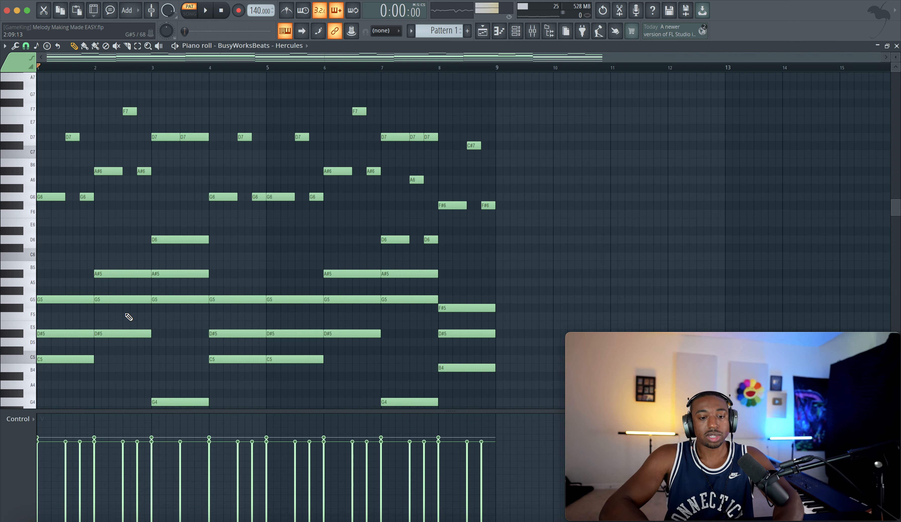
{"action": "scroll", "coordinate": [128, 317], "scroll_direction": "down", "scroll_amount": 2}
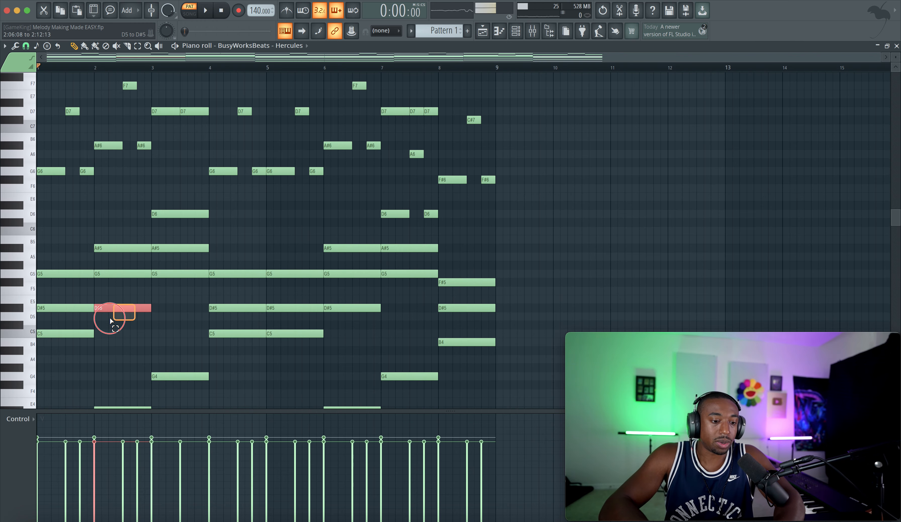
{"action": "left_click", "coordinate": [57, 335], "text": "ctrl+shift"}
{"action": "left_click", "coordinate": [165, 274], "text": "ctrl+shift"}
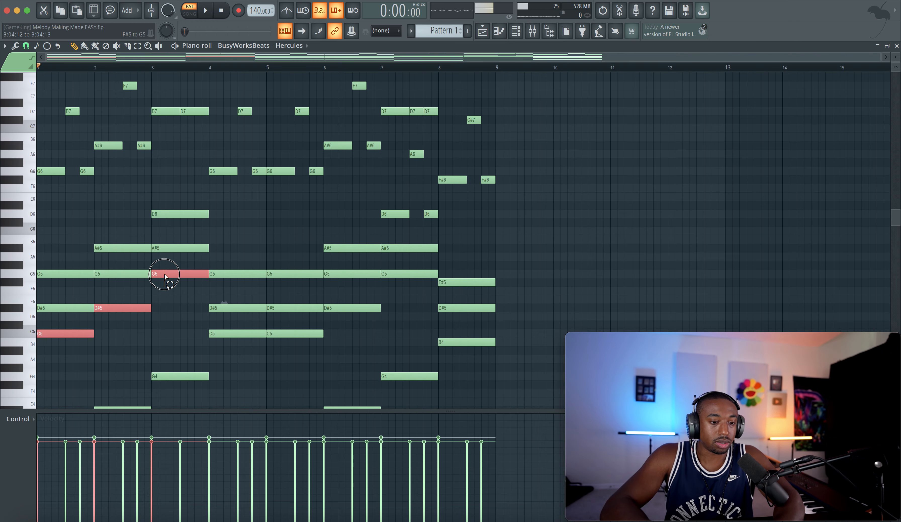
{"action": "scroll", "coordinate": [160, 314], "scroll_direction": "down", "scroll_amount": 8}
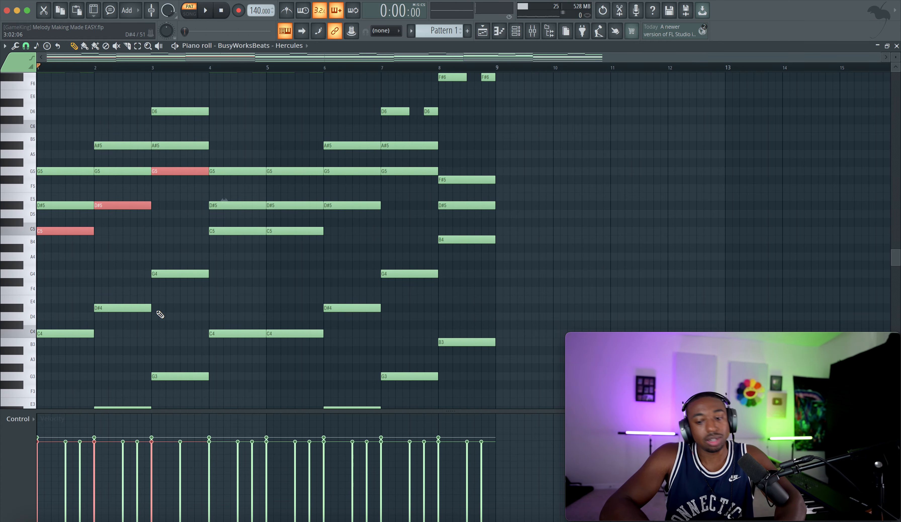
Play the pattern from the start with the chord notes deselected.
{"action": "key", "text": "space"}
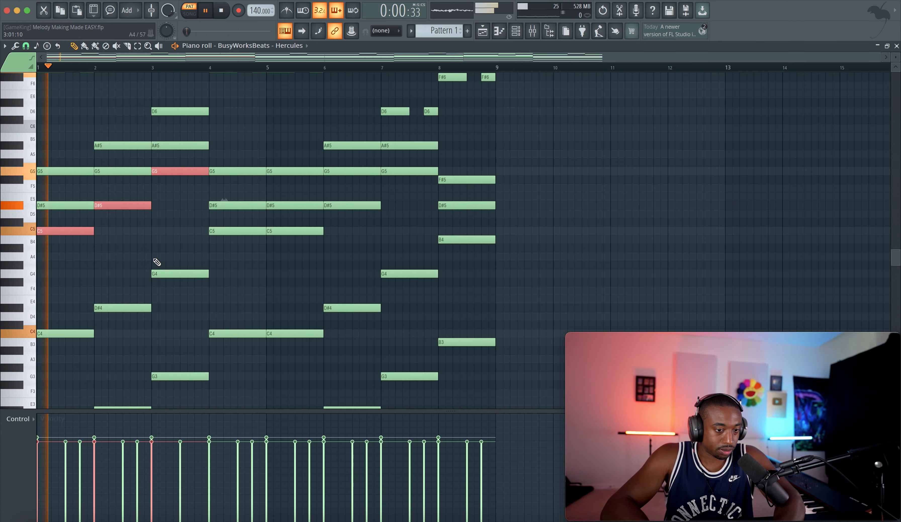
{"action": "left_click", "coordinate": [178, 227], "text": "ctrl"}
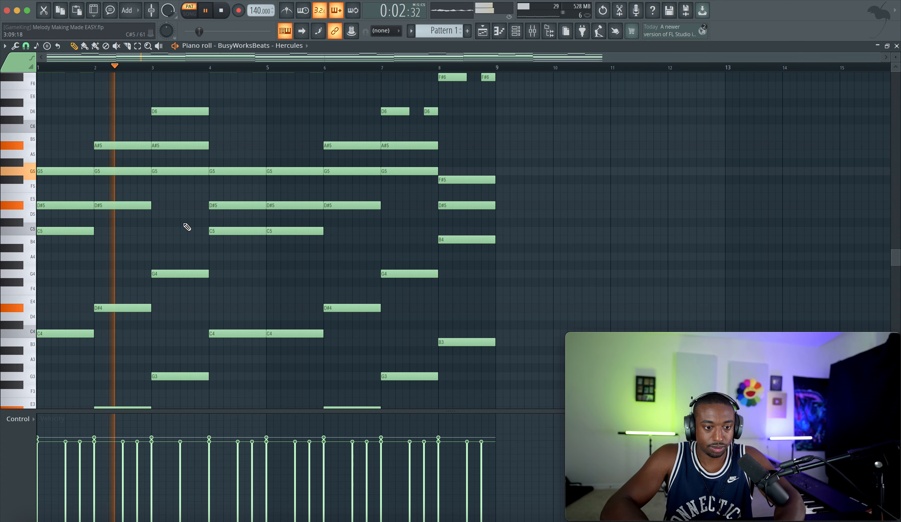
{"action": "scroll", "coordinate": [201, 238], "scroll_direction": "up", "scroll_amount": 2}
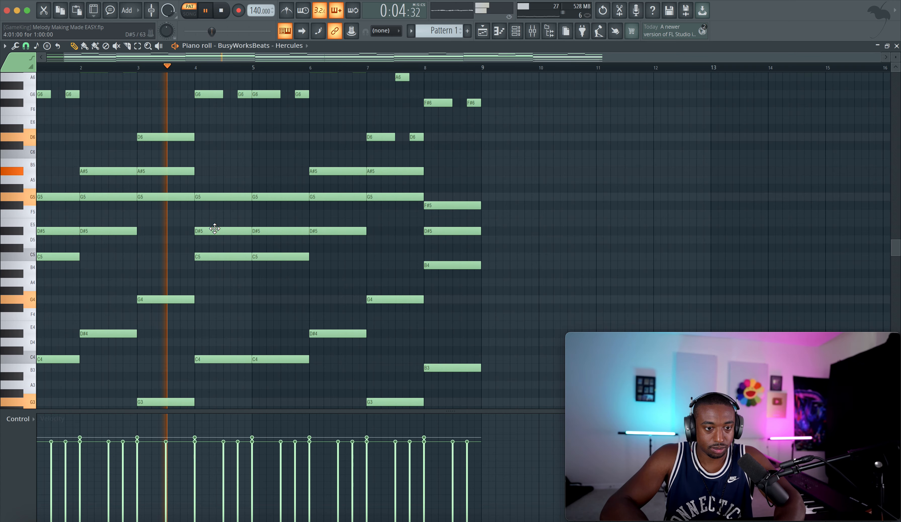
Stop the playback and save the project.
{"action": "scroll", "coordinate": [215, 226], "scroll_direction": "down", "scroll_amount": 1}
{"action": "scroll", "coordinate": [215, 228], "scroll_direction": "up", "scroll_amount": 4}
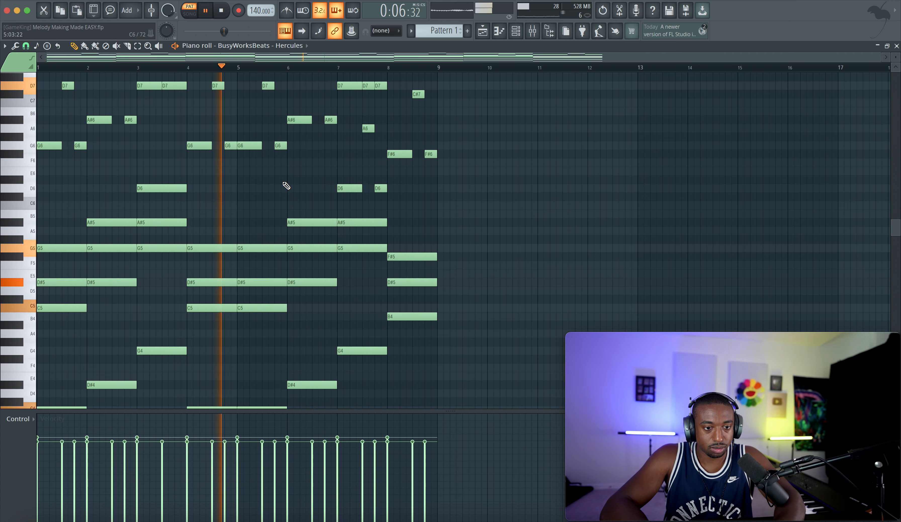
{"action": "key", "text": "space"}
{"action": "key", "text": "super+s"}
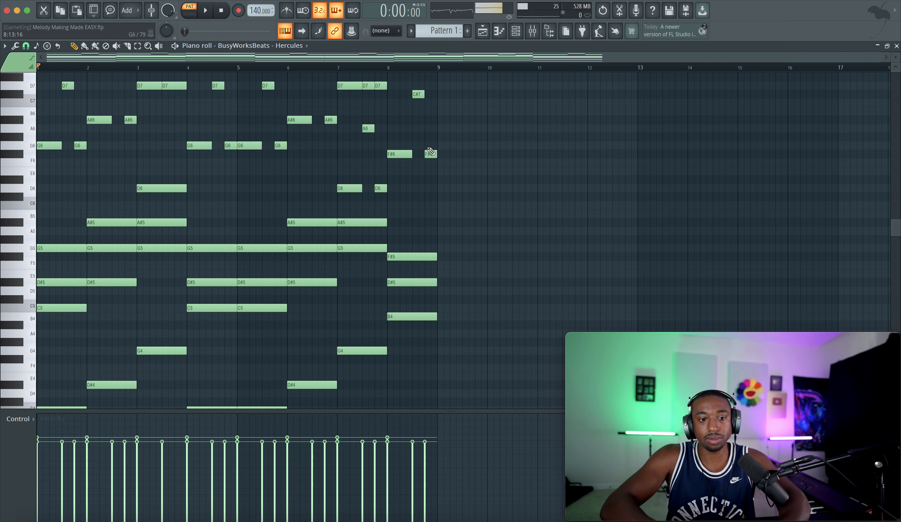
Transpose the whole pattern down one semitone and listen to it in the new key.
{"action": "scroll", "coordinate": [431, 151], "scroll_direction": "down", "scroll_amount": 1}
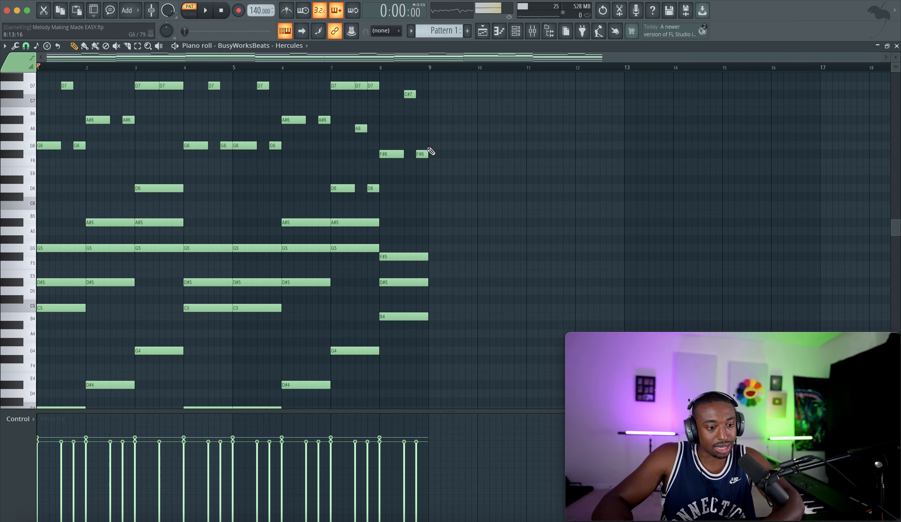
{"action": "key", "text": "shift+Down"}
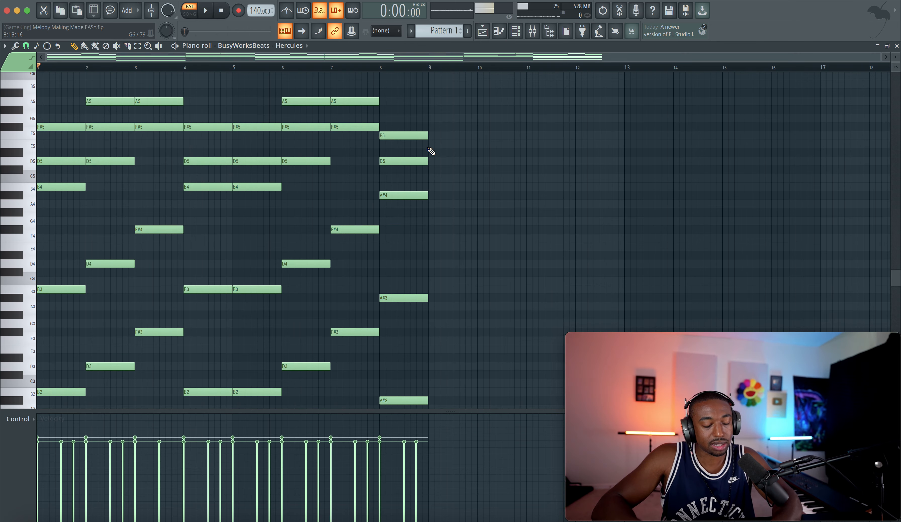
{"action": "key", "text": "space"}
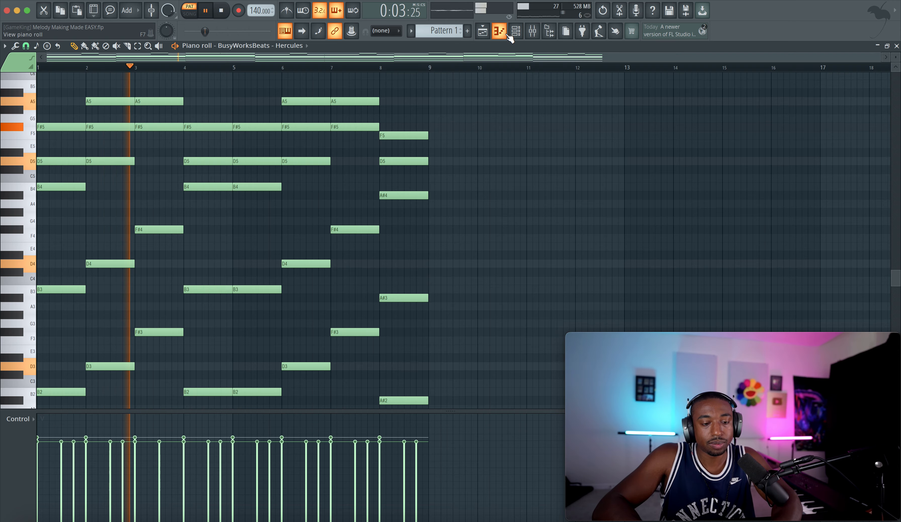
{"action": "scroll", "coordinate": [336, 188], "scroll_direction": "up", "scroll_amount": 3}
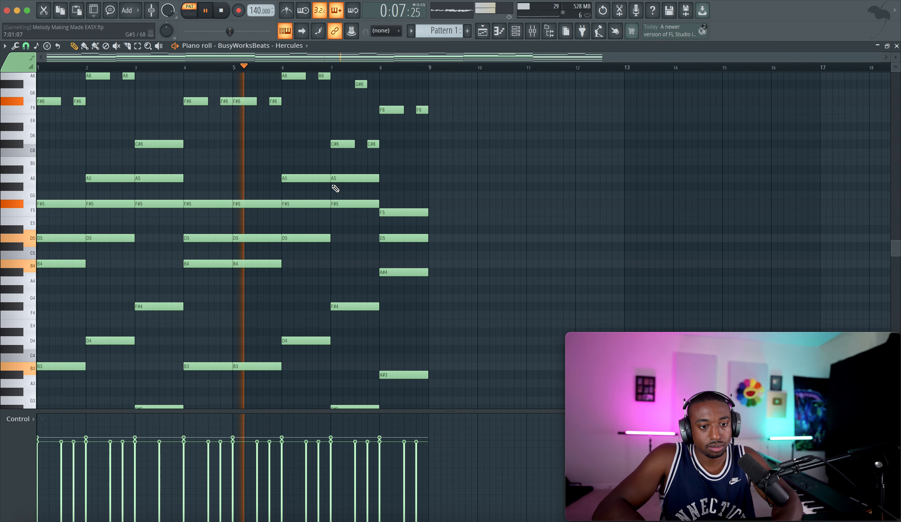
{"action": "scroll", "coordinate": [335, 188], "scroll_direction": "up", "scroll_amount": 4}
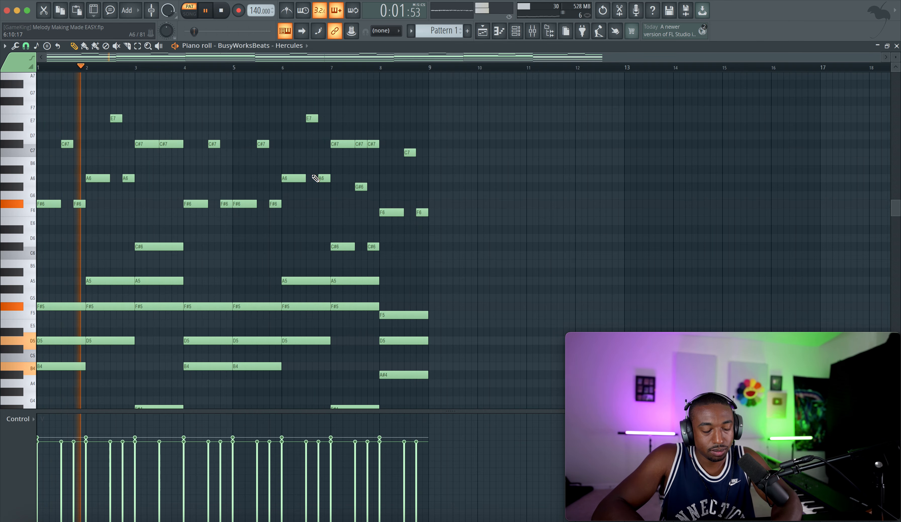
{"action": "key", "text": "space"}
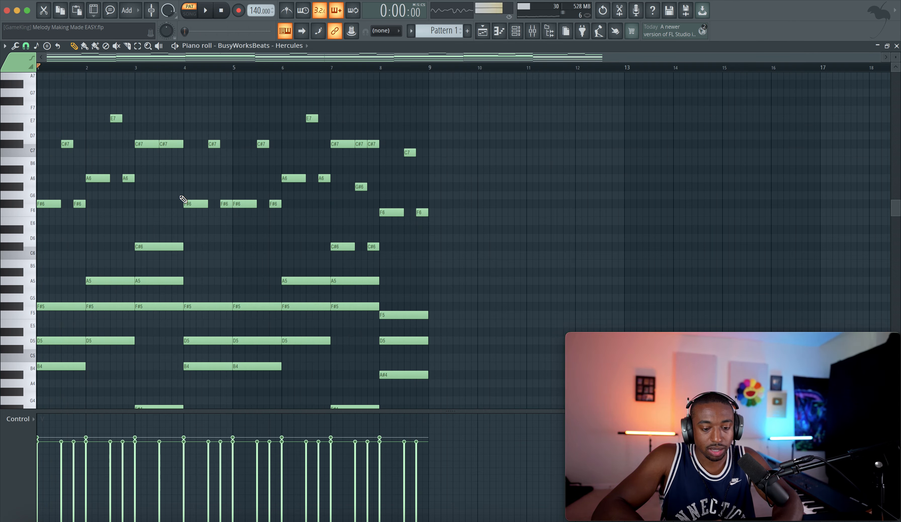
Humanize all the notes with a Start Time Range of 0.398 and accept the result.
{"action": "left_click", "coordinate": [15, 46]}
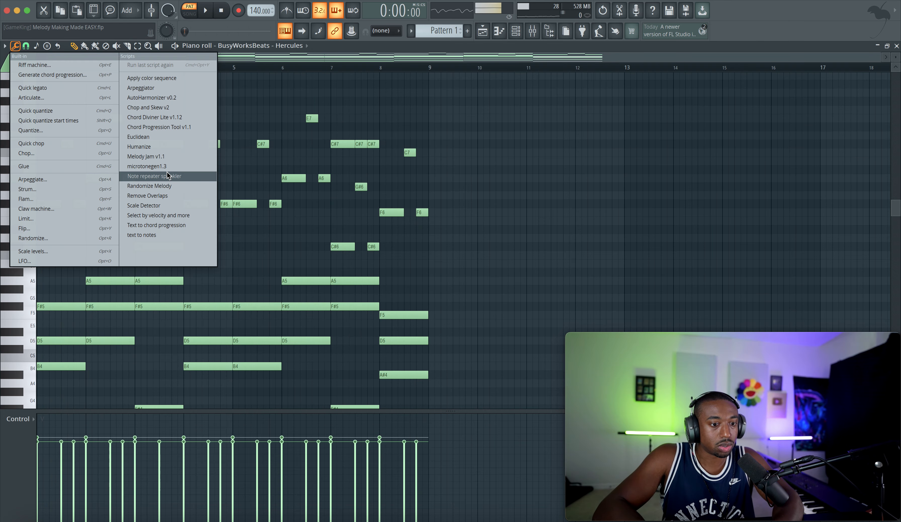
{"action": "left_click", "coordinate": [152, 147]}
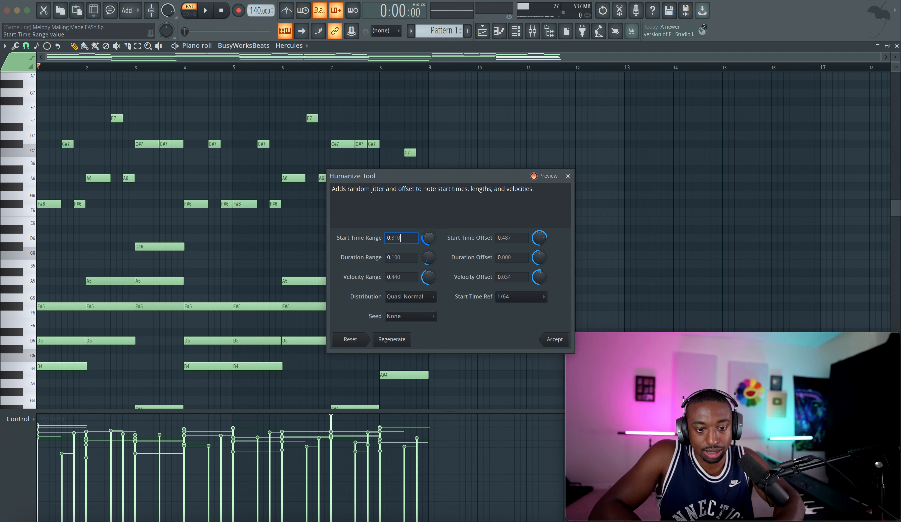
{"action": "left_click_drag", "start_coordinate": [431, 238], "coordinate": [432, 232]}
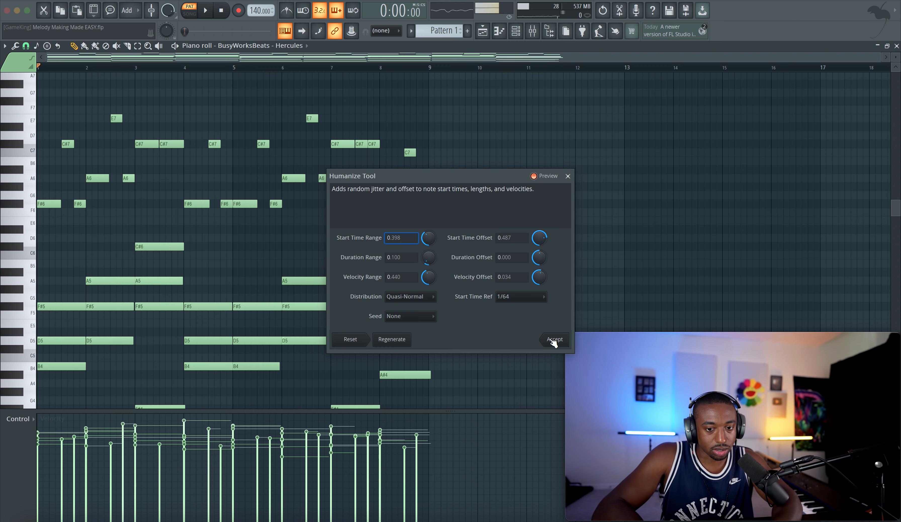
{"action": "key", "text": "Return"}
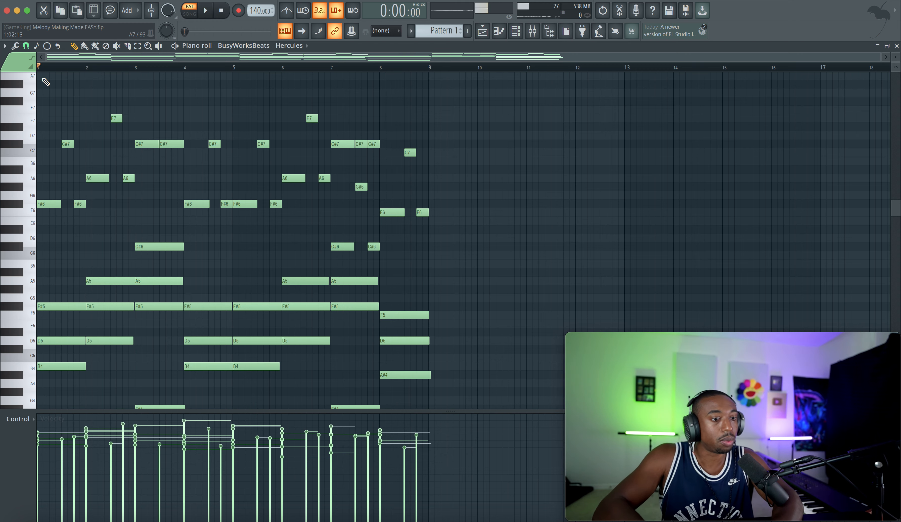
Run the Remove Overlaps script on the notes with the note end time option set to Max.
{"action": "left_click", "coordinate": [17, 48]}
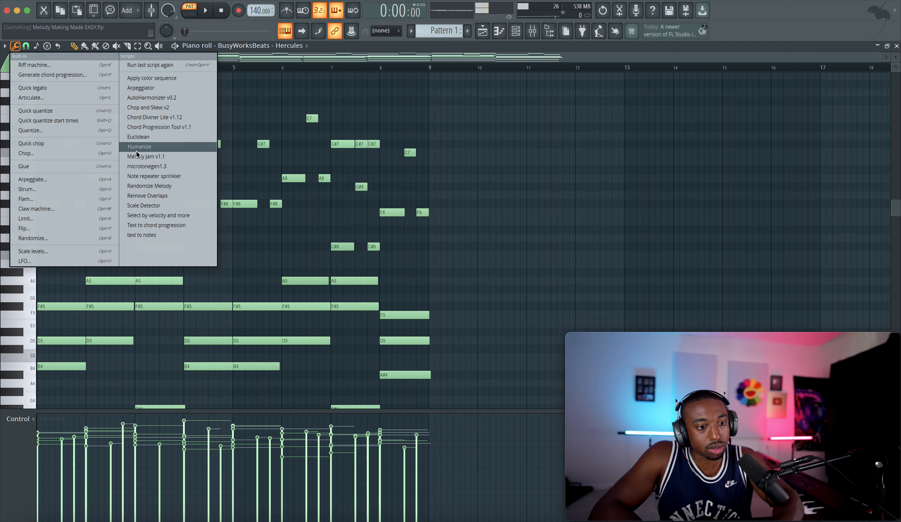
{"action": "left_click", "coordinate": [159, 197]}
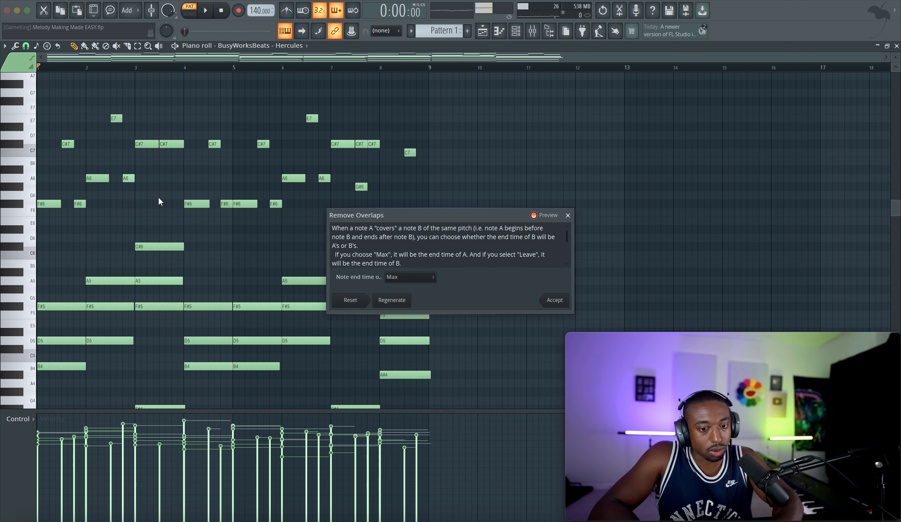
{"action": "key", "text": "Return"}
Slice off the note ends that extend past the start of bar 9, and return to the Draw tool.
{"action": "scroll", "coordinate": [462, 197], "scroll_direction": "down", "scroll_amount": 2}
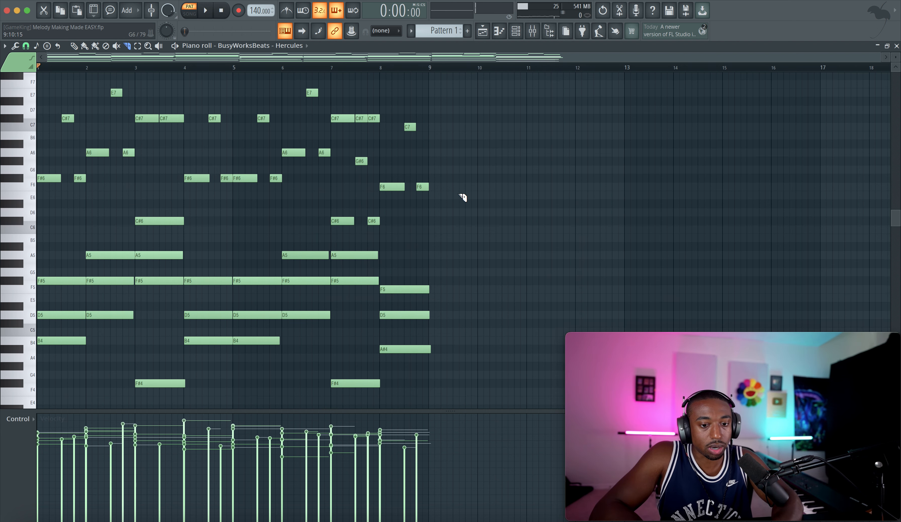
{"action": "left_click", "coordinate": [427, 246]}
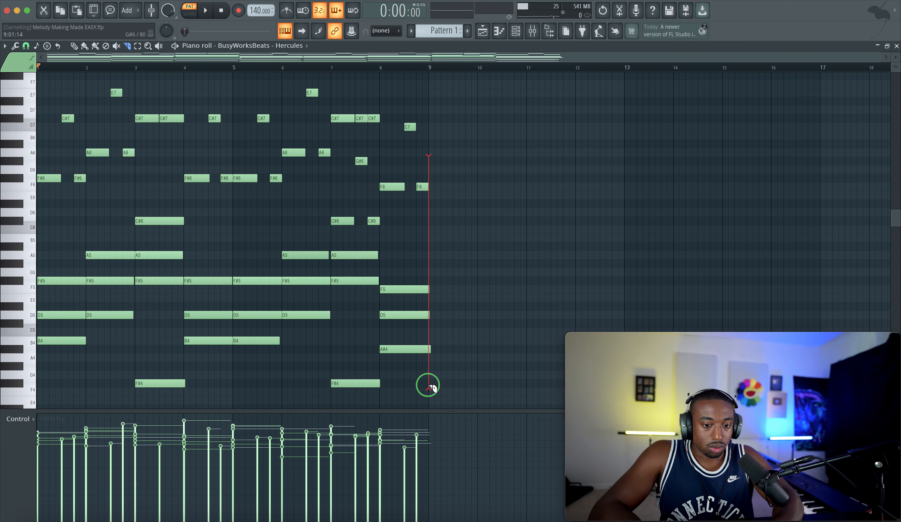
{"action": "scroll", "coordinate": [428, 383], "scroll_direction": "down", "scroll_amount": 8}
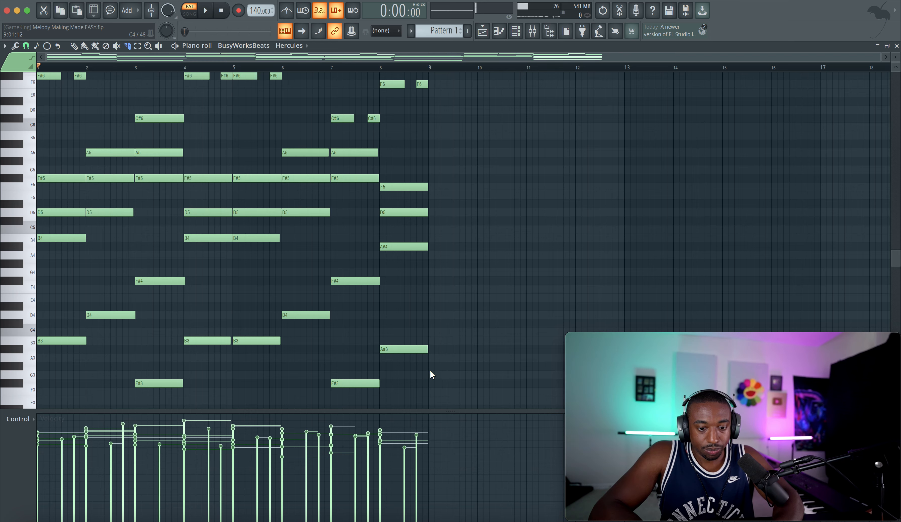
{"action": "scroll", "coordinate": [431, 375], "scroll_direction": "down", "scroll_amount": 6}
{"action": "scroll", "coordinate": [430, 390], "scroll_direction": "down", "scroll_amount": 4}
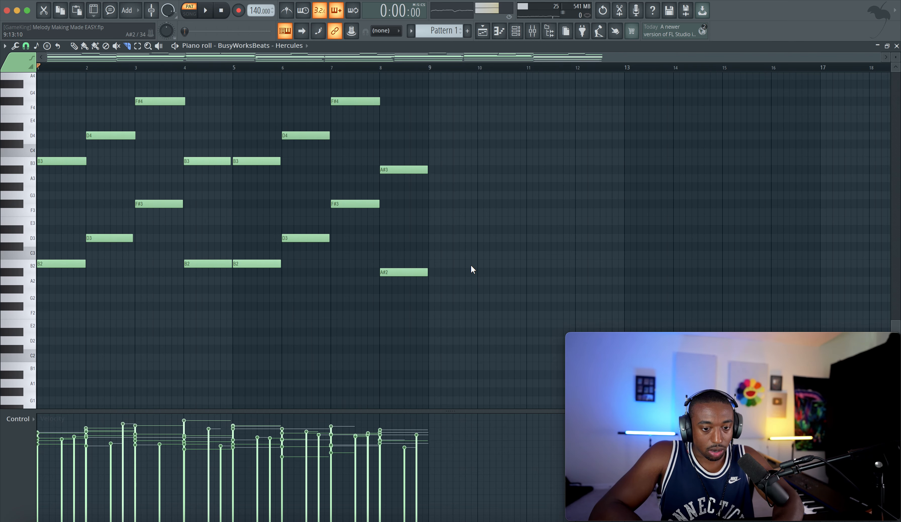
{"action": "left_click", "coordinate": [73, 46]}
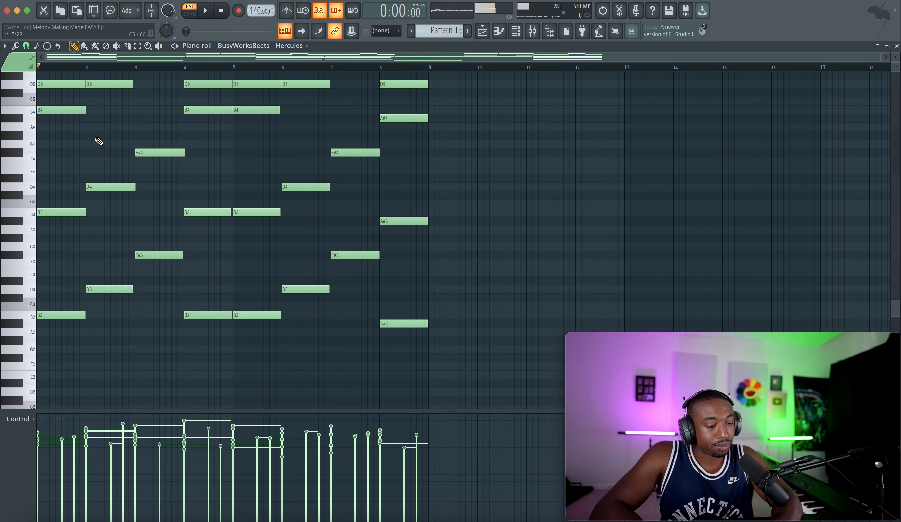
Add a Keyscape instrument channel to the channel rack and close its plugin window.
{"action": "left_click", "coordinate": [516, 32]}
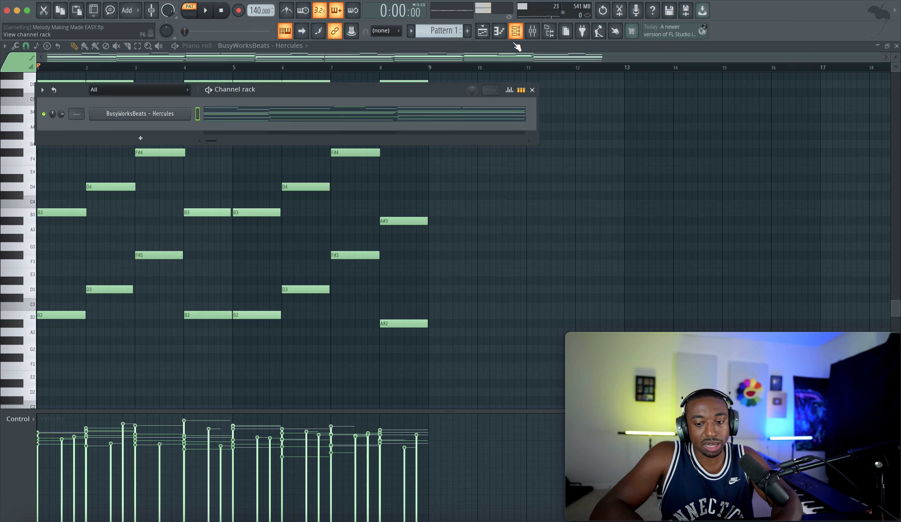
{"action": "left_click", "coordinate": [145, 140]}
{"action": "left_click", "coordinate": [83, 132]}
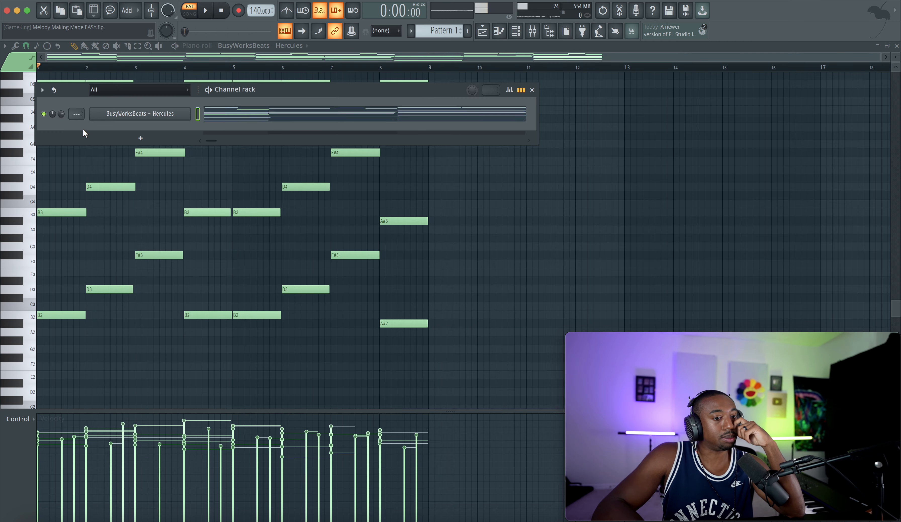
{"action": "key", "text": "space"}
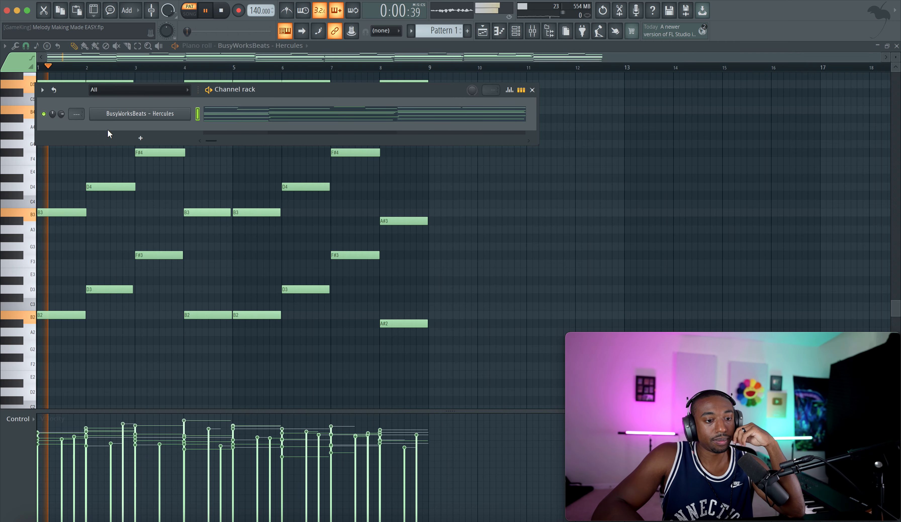
{"action": "left_click", "coordinate": [140, 138]}
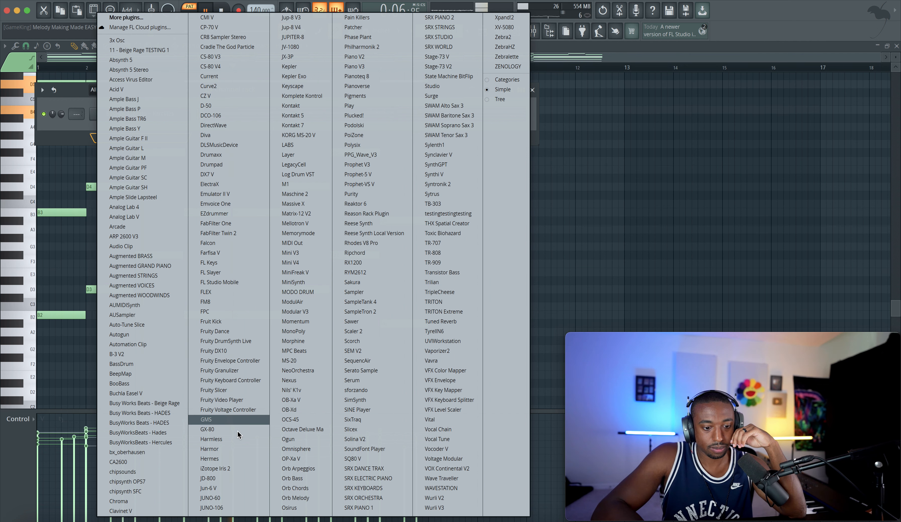
{"action": "left_click", "coordinate": [305, 86]}
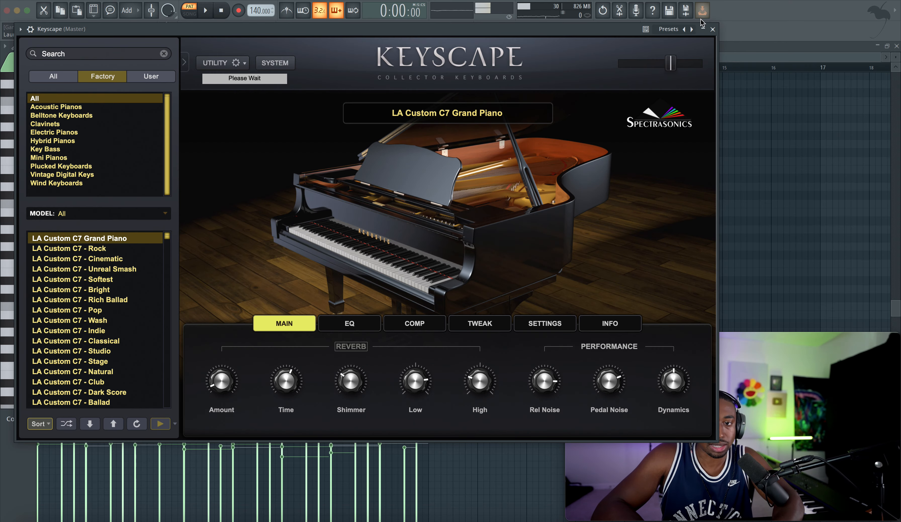
{"action": "left_click", "coordinate": [712, 30]}
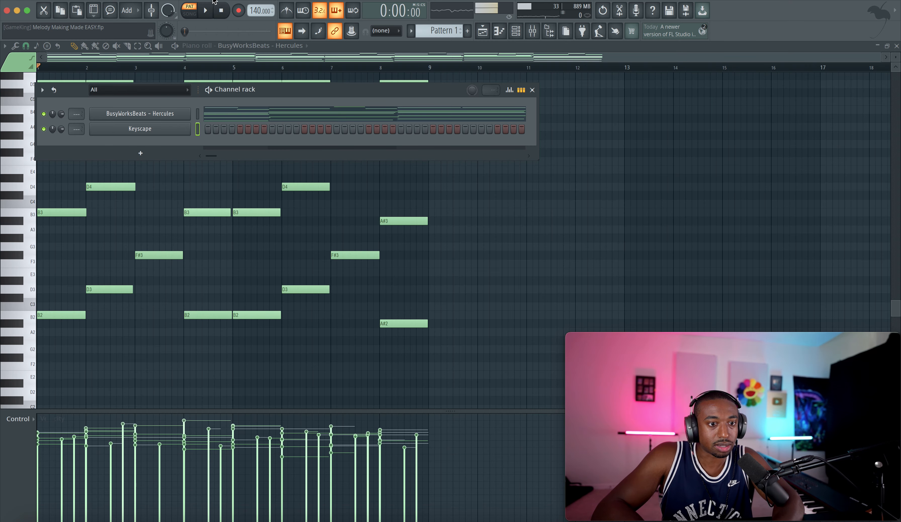
Check the audio device settings and close them.
{"action": "left_click", "coordinate": [214, 2]}
{"action": "left_click", "coordinate": [215, 18]}
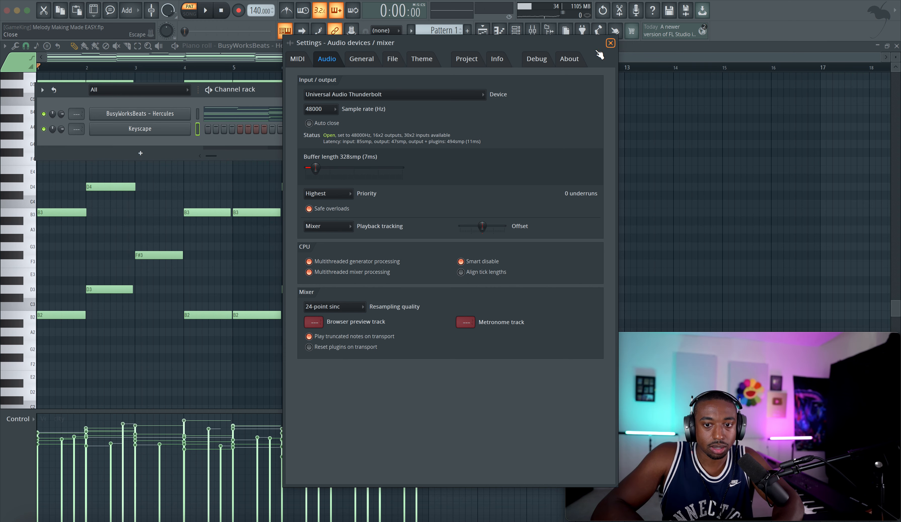
{"action": "left_click", "coordinate": [611, 43]}
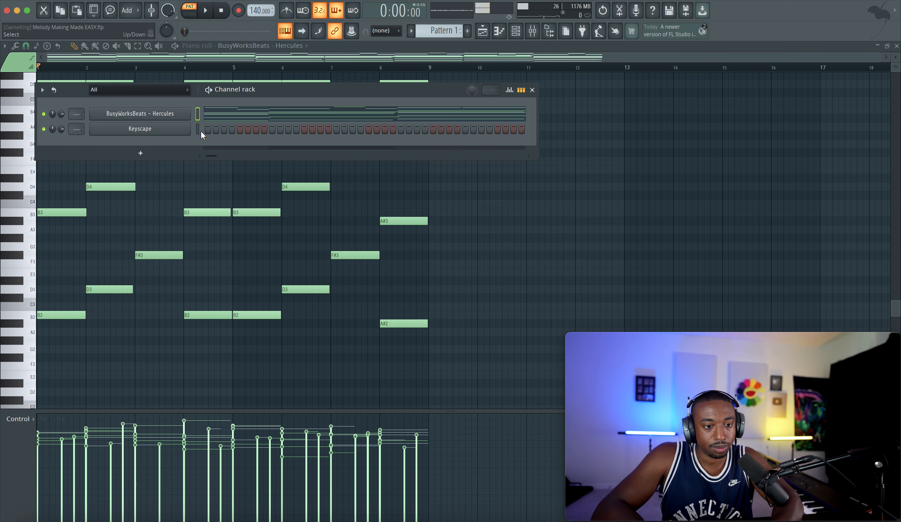
Paste the Hercules notes into the Keyscape channel and play the pattern in its piano roll with Hercules muted.
{"action": "key", "text": "super+v"}
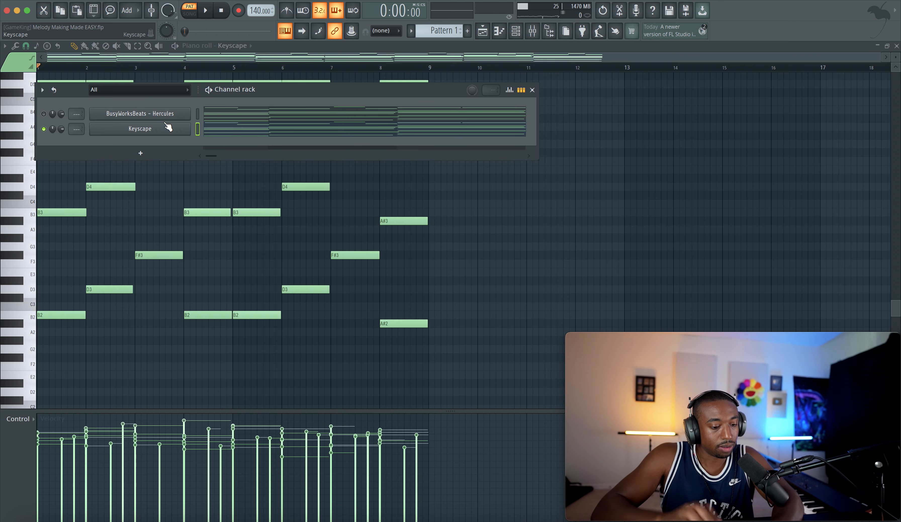
{"action": "key", "text": "space"}
{"action": "right_click", "coordinate": [155, 211]}
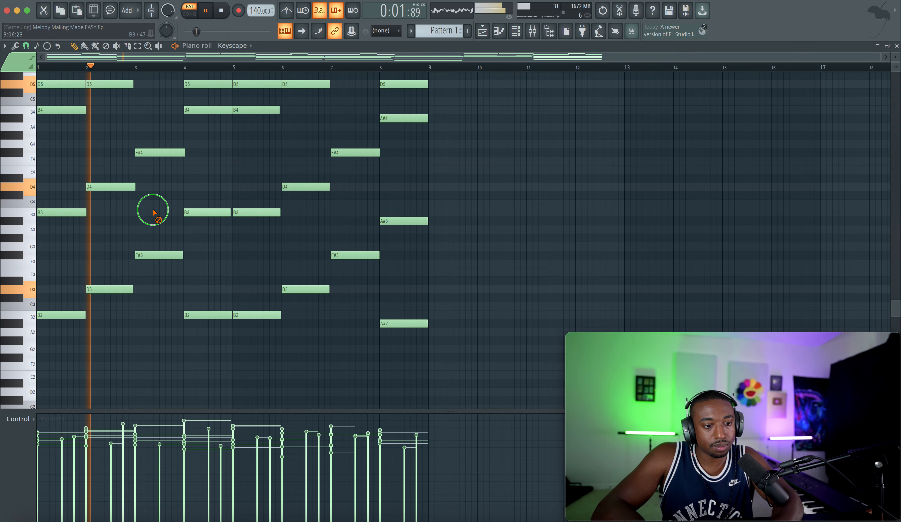
{"action": "scroll", "coordinate": [154, 212], "scroll_direction": "up", "scroll_amount": 3}
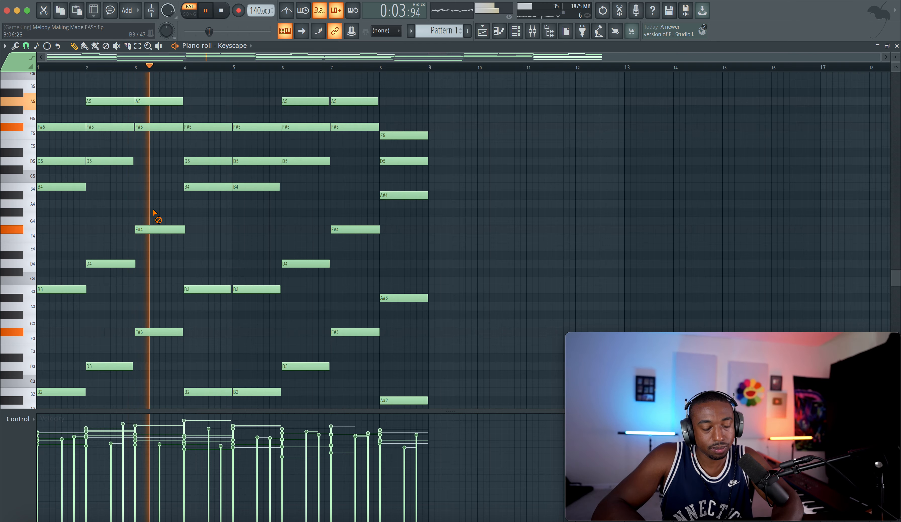
{"action": "scroll", "coordinate": [164, 216], "scroll_direction": "up", "scroll_amount": 3}
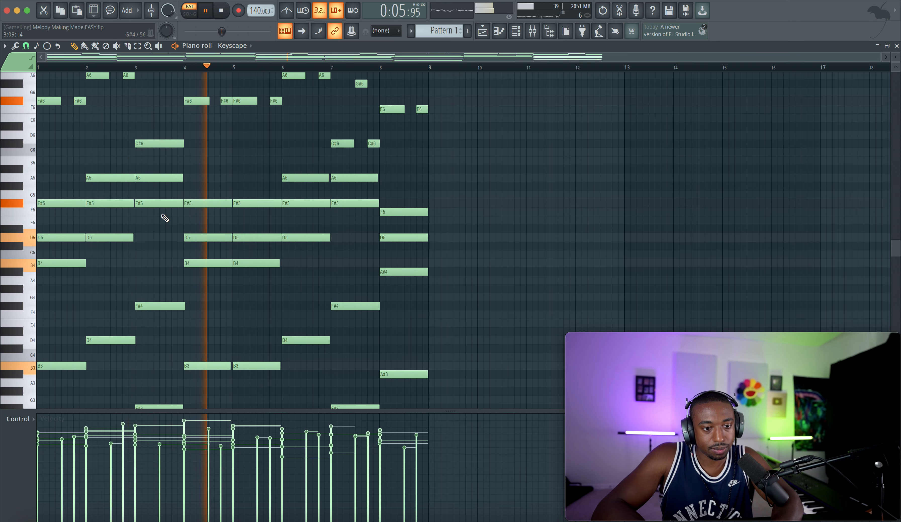
{"action": "scroll", "coordinate": [164, 218], "scroll_direction": "up", "scroll_amount": 3}
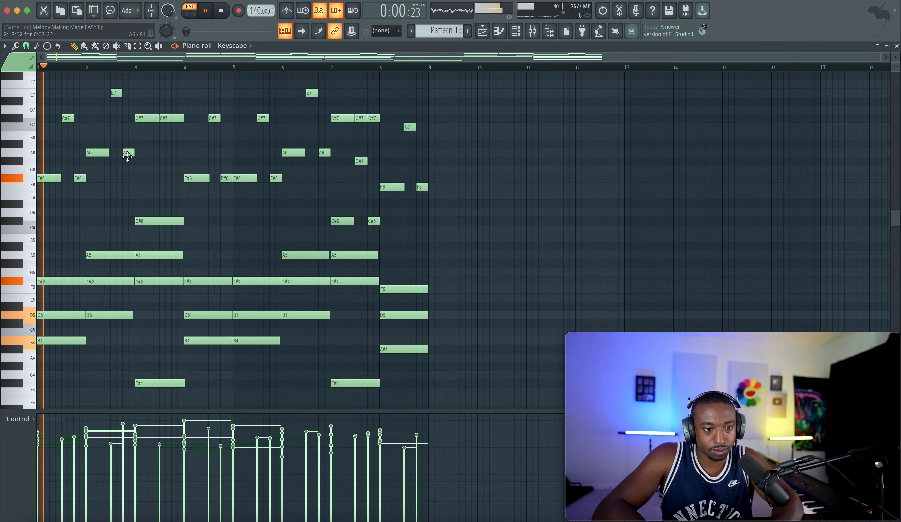
Delete the last A6 in bar 2 and the last F6 in bar 8, extending the preceding E7 and C7 to their bar ends.
{"action": "key", "text": "space"}
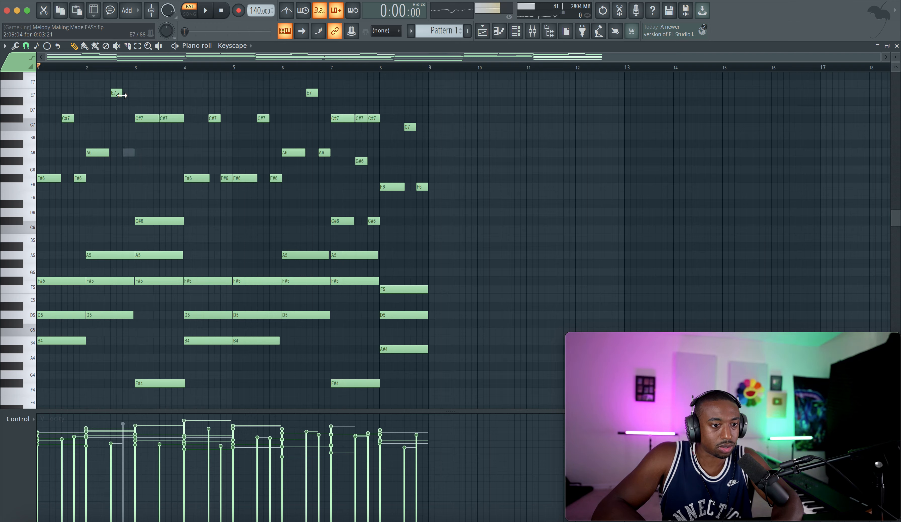
{"action": "left_click_drag", "start_coordinate": [127, 95], "coordinate": [133, 94]}
{"action": "key", "text": "space"}
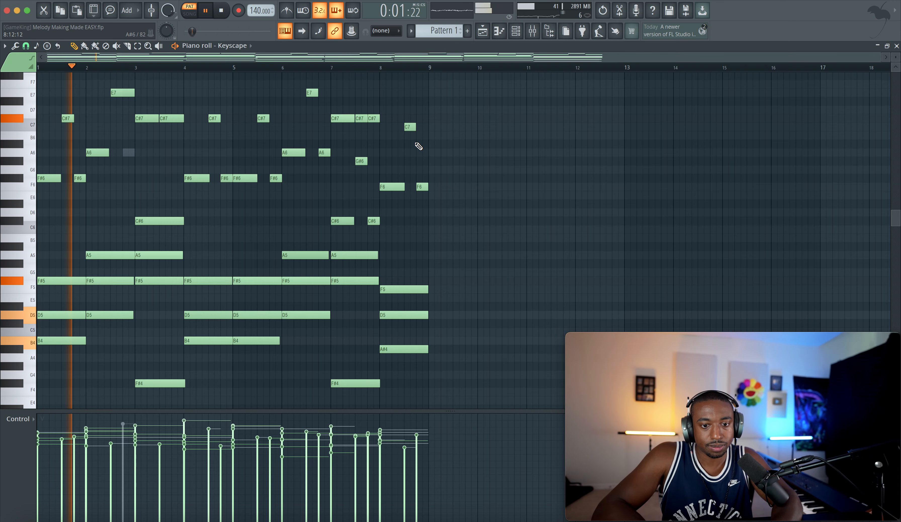
{"action": "left_click_drag", "start_coordinate": [415, 128], "coordinate": [428, 127]}
{"action": "right_click", "coordinate": [422, 187]}
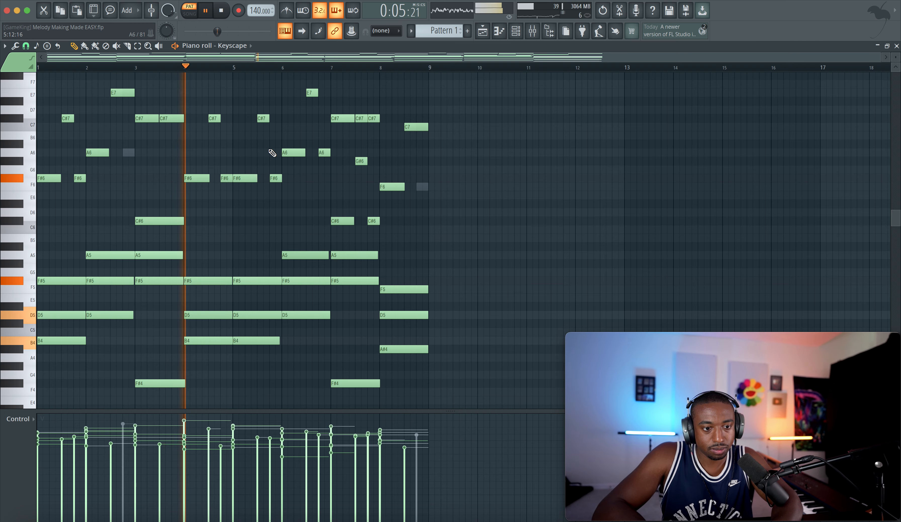
Delete the last F#6 in bar 4 and the last A6 in bar 6, extending the preceding C#7 and E7 to their bar ends.
{"action": "right_click", "coordinate": [226, 178]}
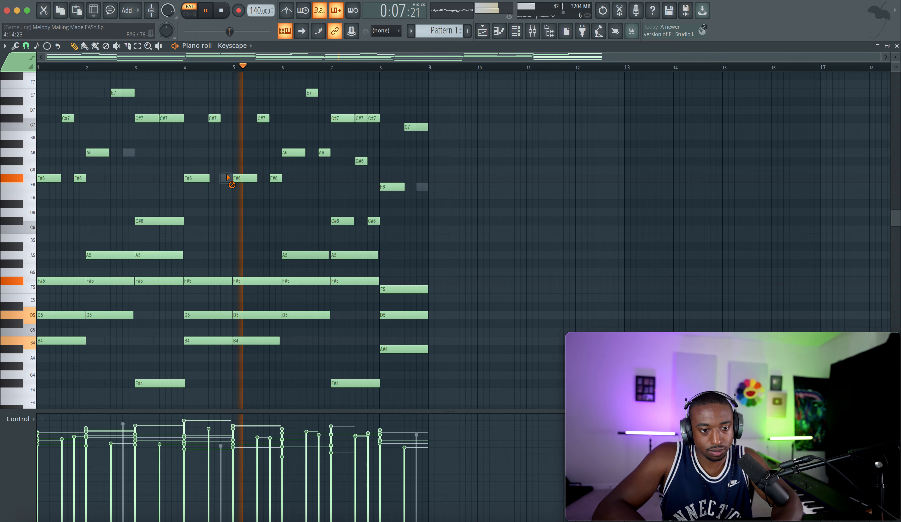
{"action": "left_click_drag", "start_coordinate": [220, 118], "coordinate": [232, 117]}
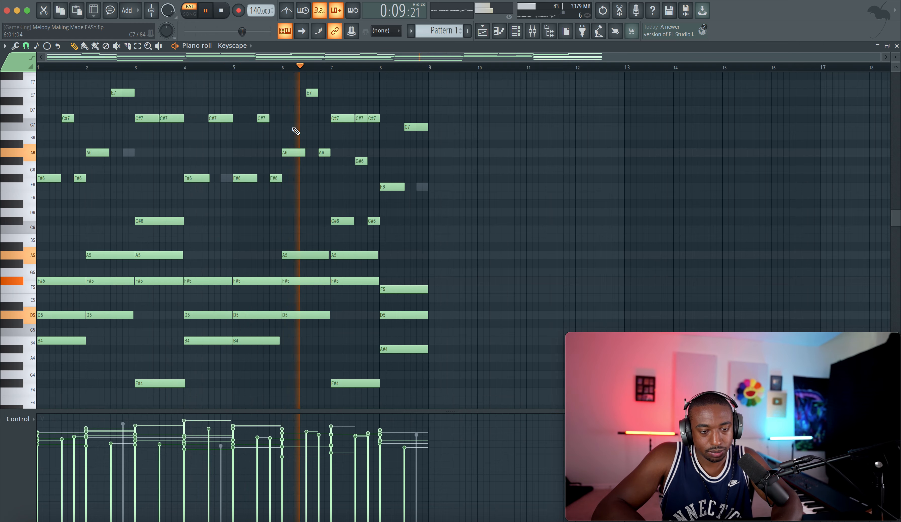
{"action": "right_click", "coordinate": [326, 155]}
{"action": "left_click_drag", "start_coordinate": [317, 93], "coordinate": [328, 93]}
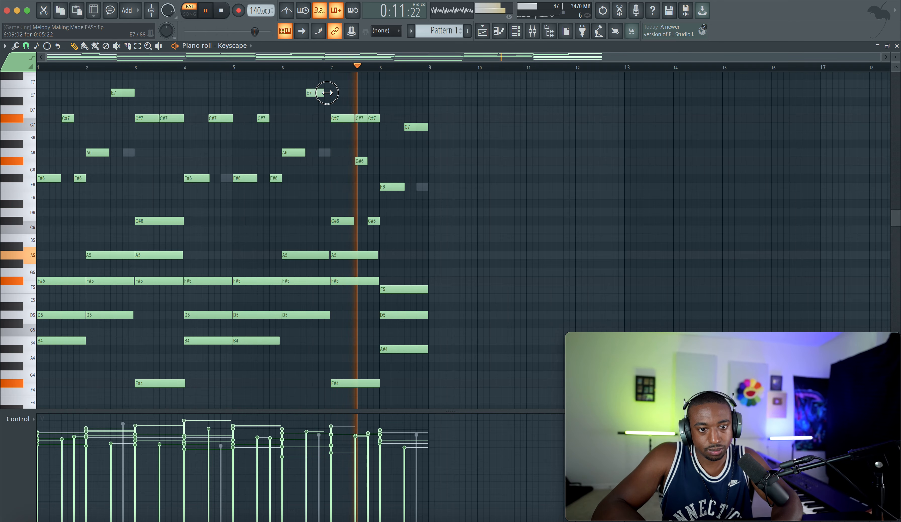
Delete the last C#6 and last C#7 in bar 7, extend the G#6 and preceding C#7 to the bar end, and stop playback.
{"action": "right_click", "coordinate": [373, 220]}
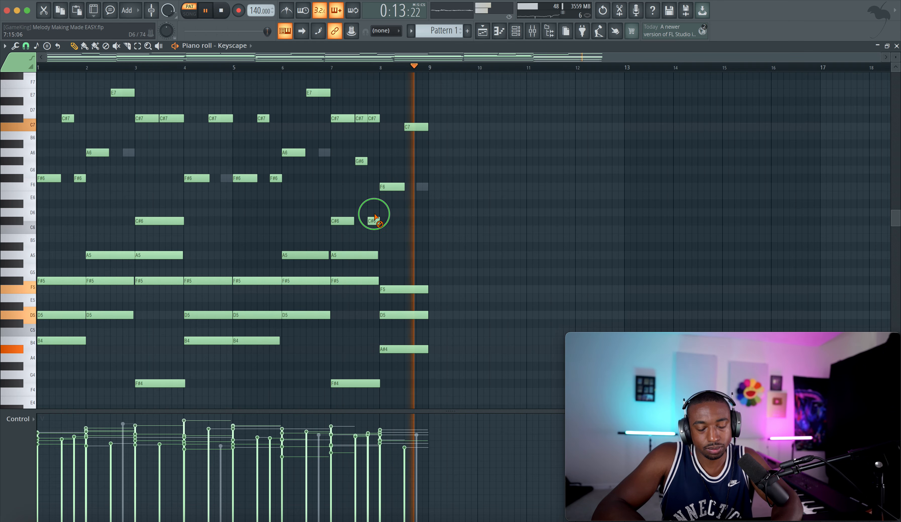
{"action": "left_click_drag", "start_coordinate": [367, 161], "coordinate": [379, 161]}
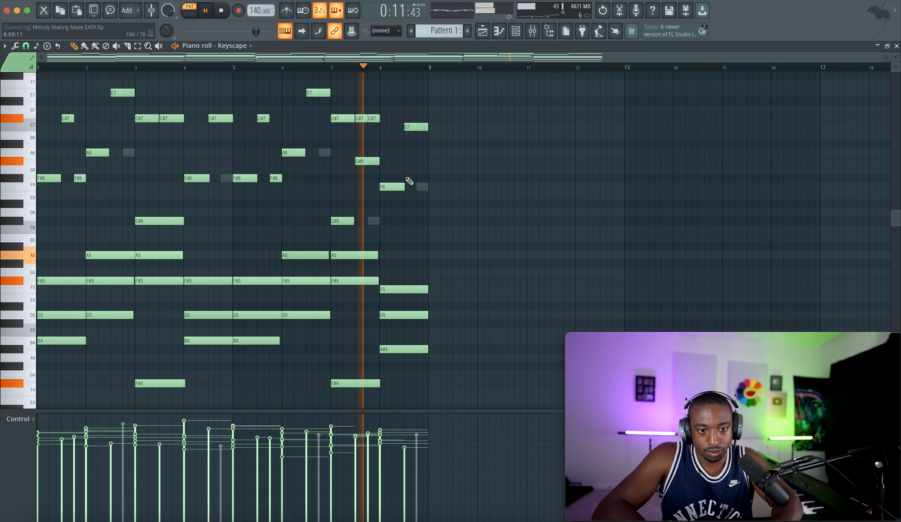
{"action": "right_click", "coordinate": [374, 120], "text": "alt"}
{"action": "left_click_drag", "start_coordinate": [365, 121], "coordinate": [378, 121]}
{"action": "key", "text": "space"}
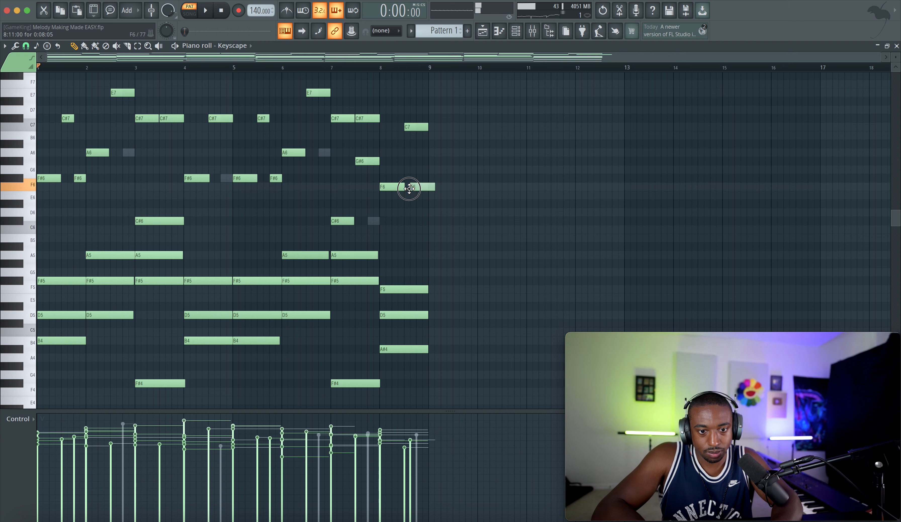
Move the C7 in bar 8 down to F6 and fit its length to the bar end.
{"action": "left_click_drag", "start_coordinate": [409, 188], "coordinate": [408, 184]}
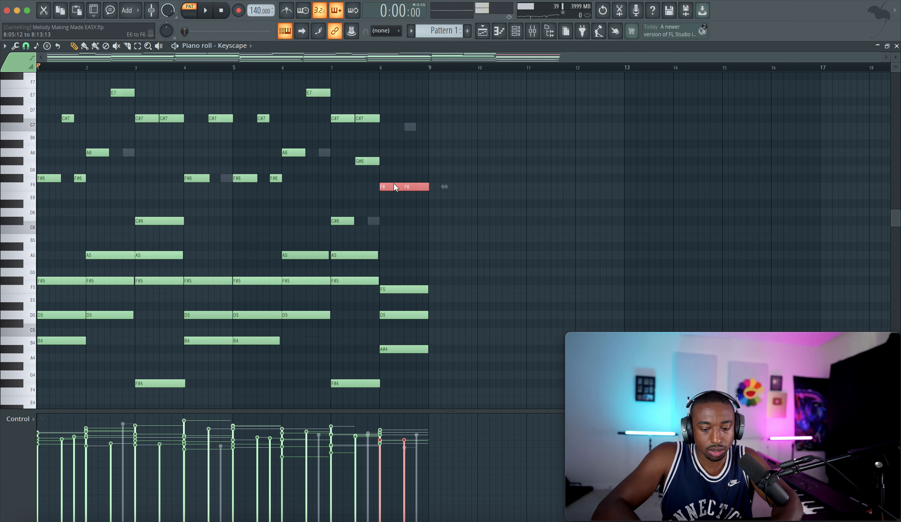
{"action": "key", "text": "ctrl+z"}
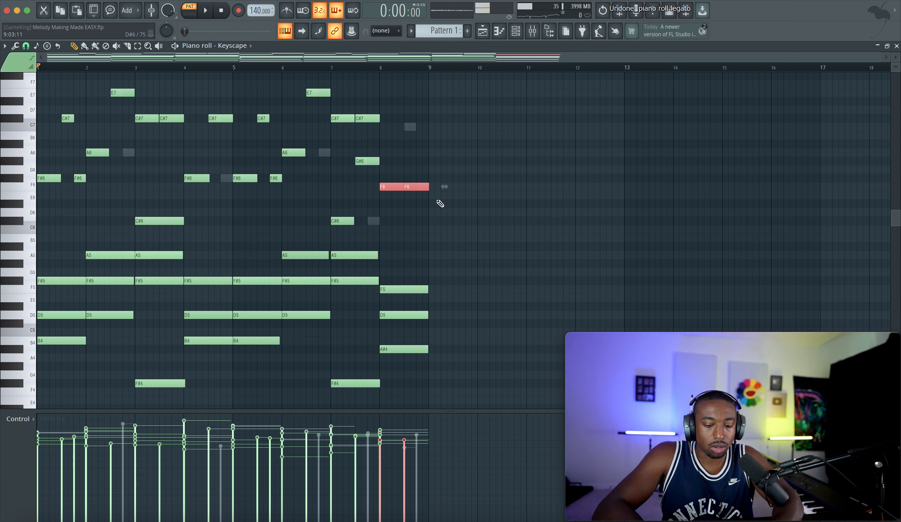
{"action": "key", "text": "alt+l"}
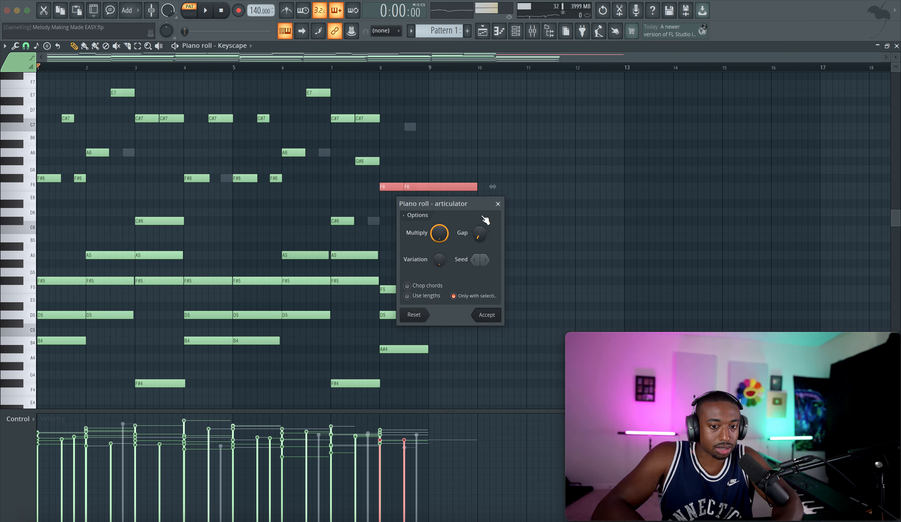
{"action": "key", "text": "Return"}
{"action": "left_click_drag", "start_coordinate": [477, 187], "coordinate": [424, 188]}
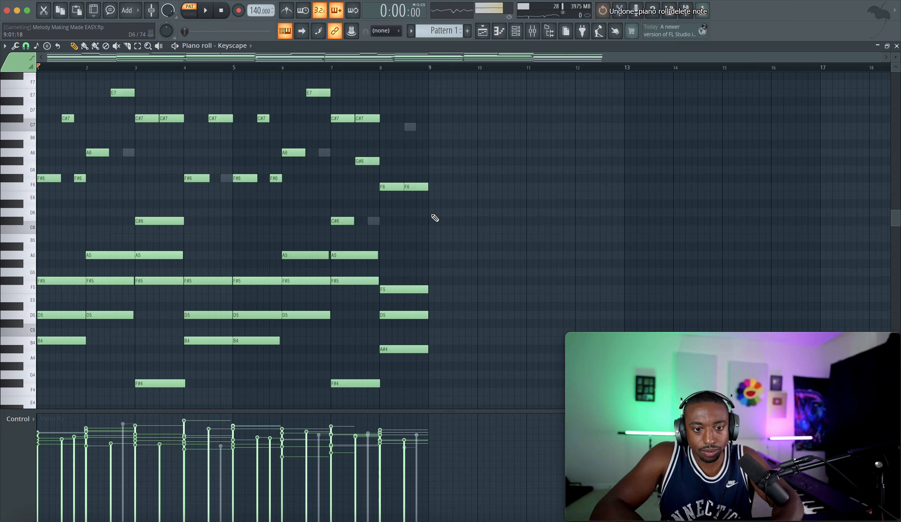
Replace the Hercules channel's notes with the edited Keyscape notes and reopen the Keyscape piano roll.
{"action": "left_click", "coordinate": [521, 31]}
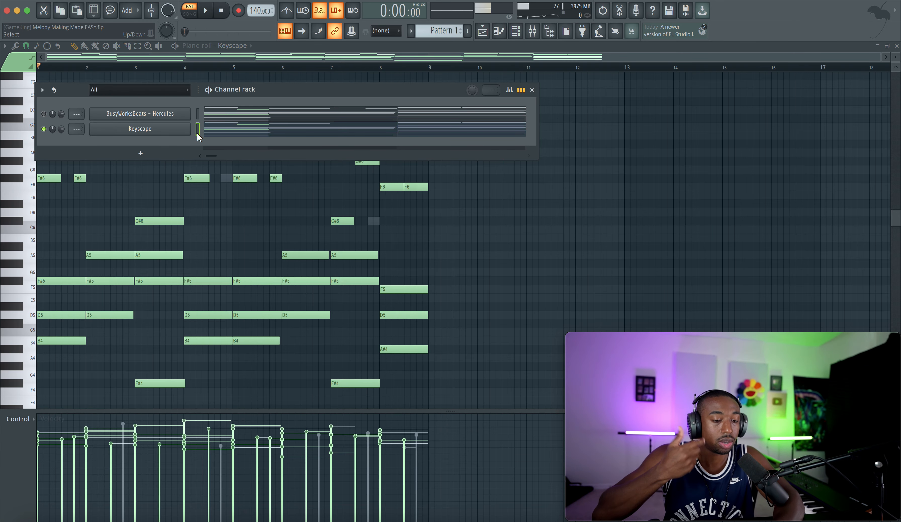
{"action": "left_click", "coordinate": [198, 114]}
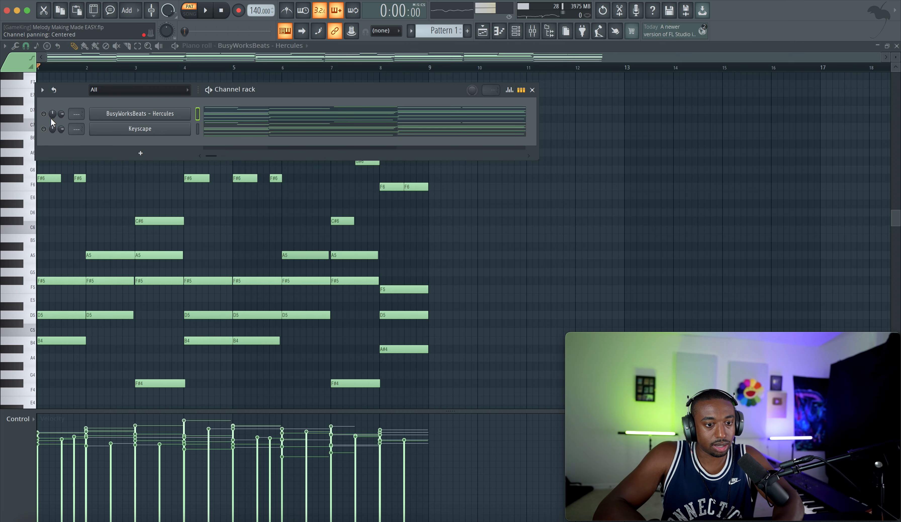
{"action": "left_click", "coordinate": [196, 129]}
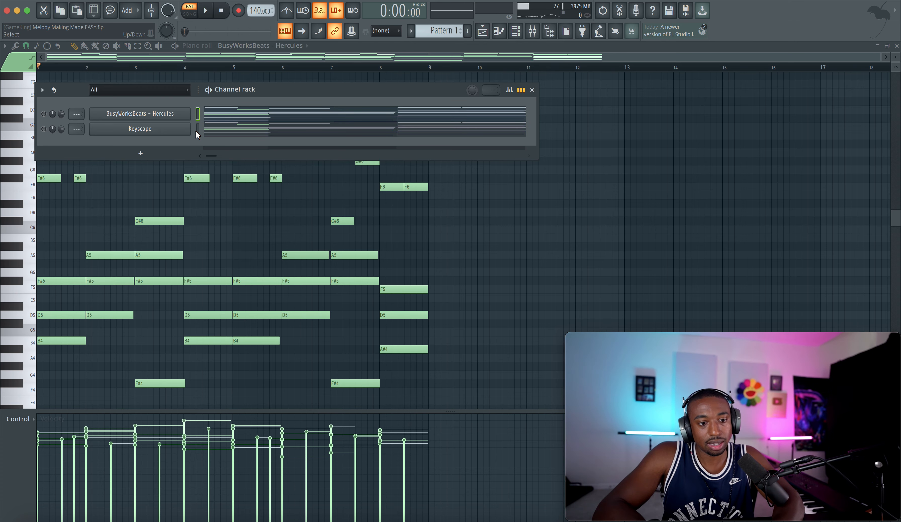
{"action": "left_click", "coordinate": [239, 133]}
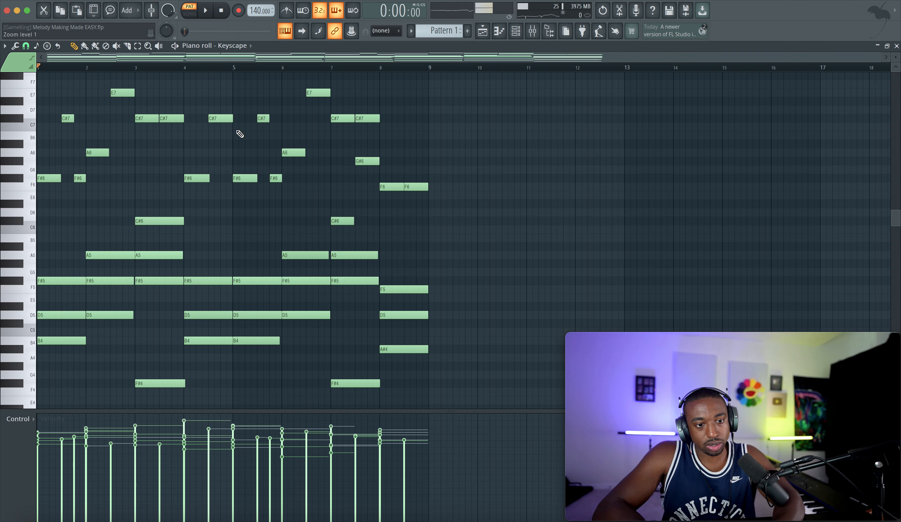
Lengthen all the Keyscape top melody notes, from F6 up to E7, by about two bars.
{"action": "key", "text": "space"}
{"action": "scroll", "coordinate": [220, 146], "scroll_direction": "up", "scroll_amount": 2}
{"action": "key", "text": "space"}
{"action": "scroll", "coordinate": [220, 146], "scroll_direction": "up", "scroll_amount": 1}
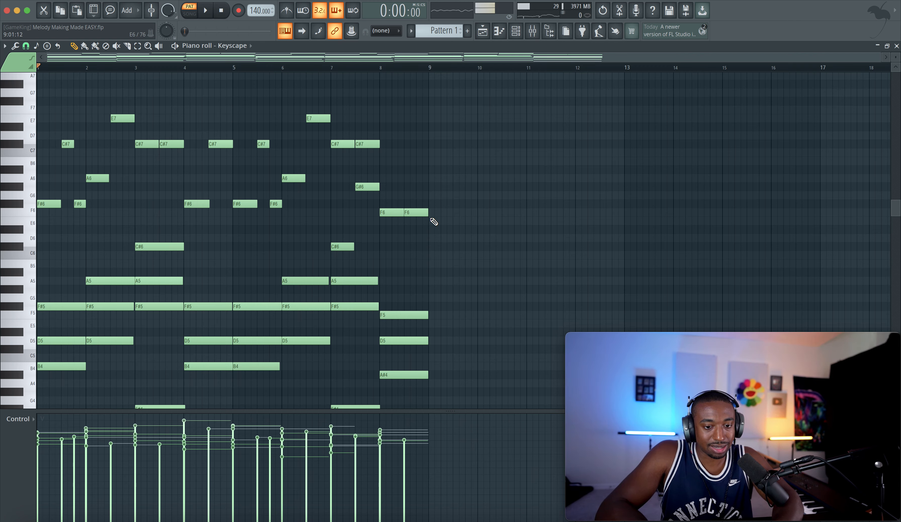
{"action": "left_click_drag", "start_coordinate": [462, 233], "coordinate": [13, 66]}
{"action": "left_click_drag", "start_coordinate": [70, 144], "coordinate": [144, 157]}
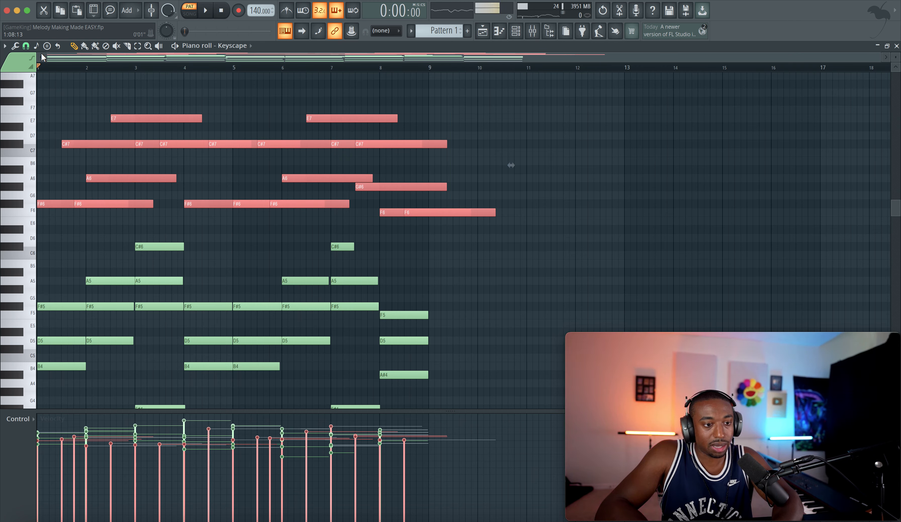
{"action": "left_click_drag", "start_coordinate": [351, 205], "coordinate": [388, 205]}
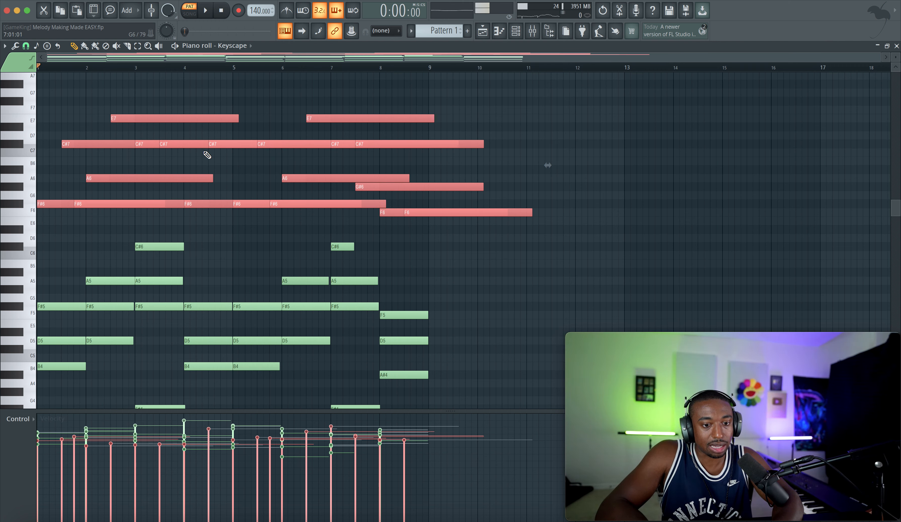
Run the Remove Overlaps script on the melody notes with the note end time option at Max.
{"action": "left_click", "coordinate": [15, 46]}
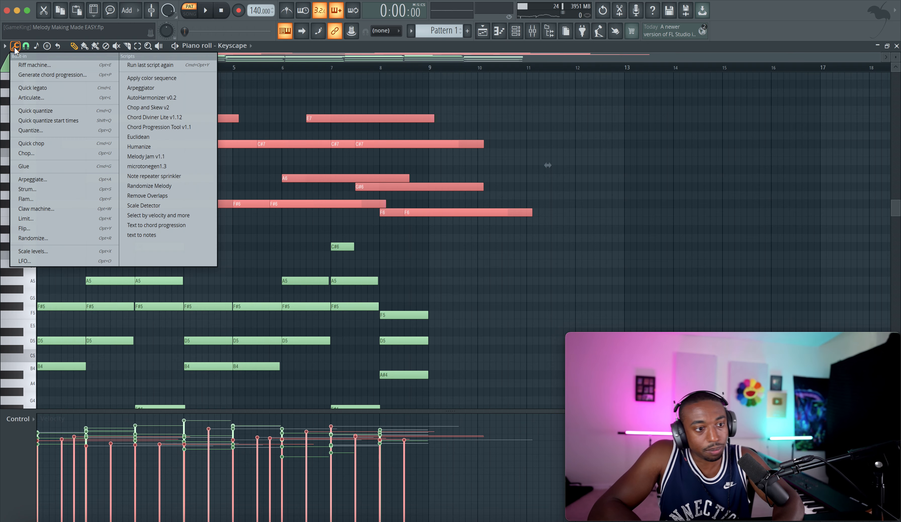
{"action": "left_click", "coordinate": [174, 197]}
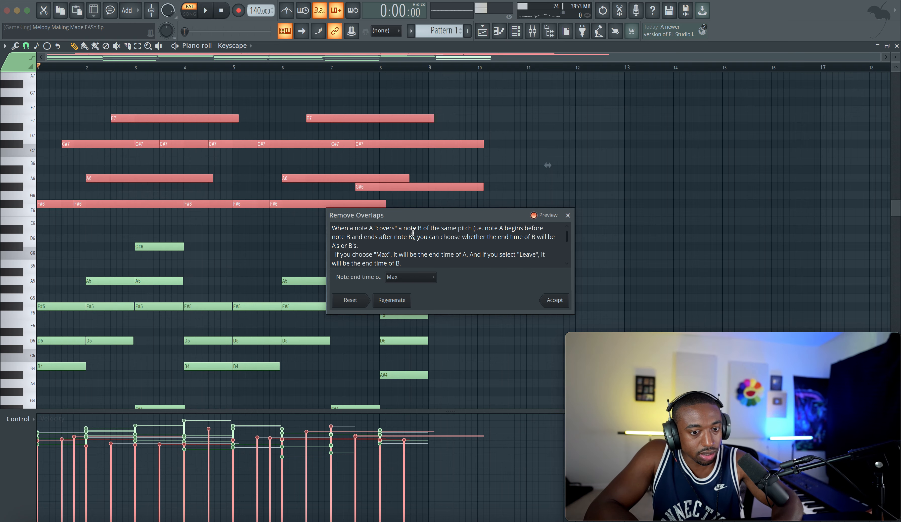
{"action": "key", "text": "Return"}
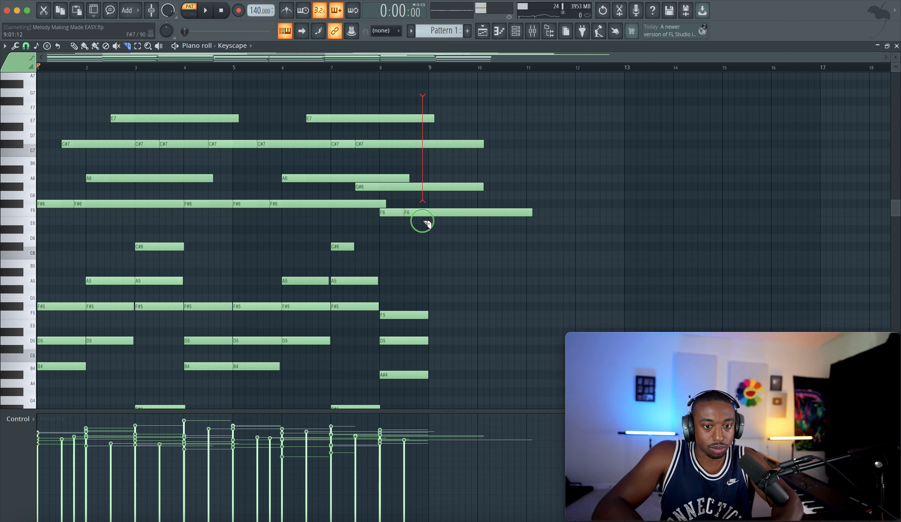
Slice the overhanging melody notes at the end of bar 8 and delete the parts beyond it.
{"action": "left_click_drag", "start_coordinate": [426, 223], "coordinate": [427, 238]}
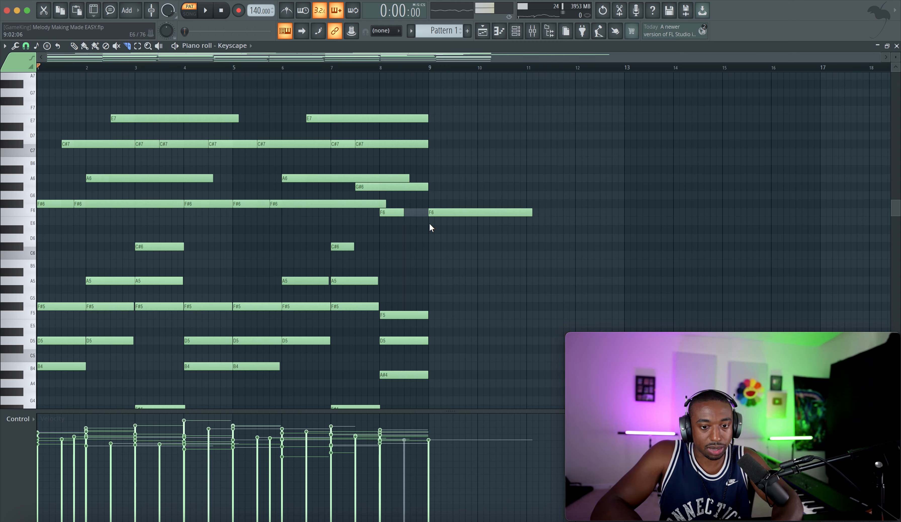
{"action": "key", "text": "super+z"}
{"action": "left_click_drag", "start_coordinate": [430, 125], "coordinate": [466, 242]}
{"action": "key", "text": "Delete"}
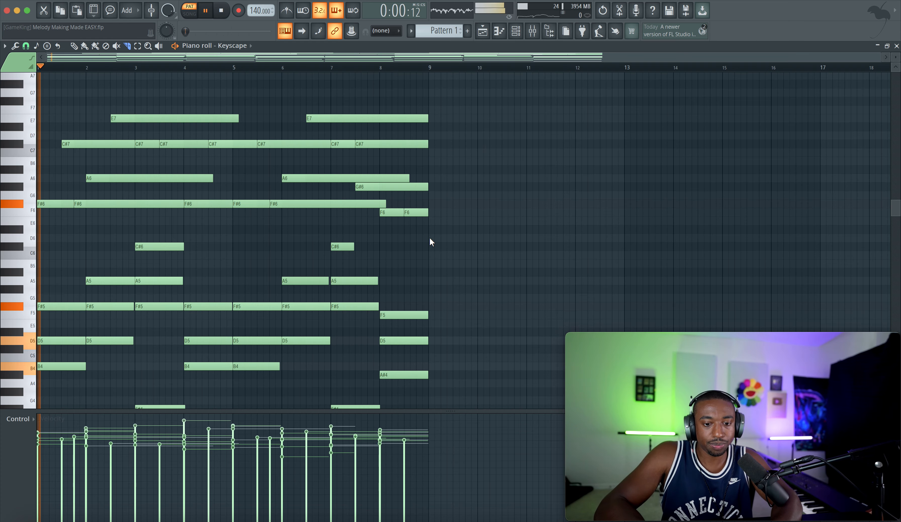
Play the Keyscape pattern to check how the sustained melody sounds over the chords.
{"action": "left_click_drag", "start_coordinate": [346, 179], "coordinate": [95, 77]}
{"action": "scroll", "coordinate": [121, 175], "scroll_direction": "down", "scroll_amount": 3}
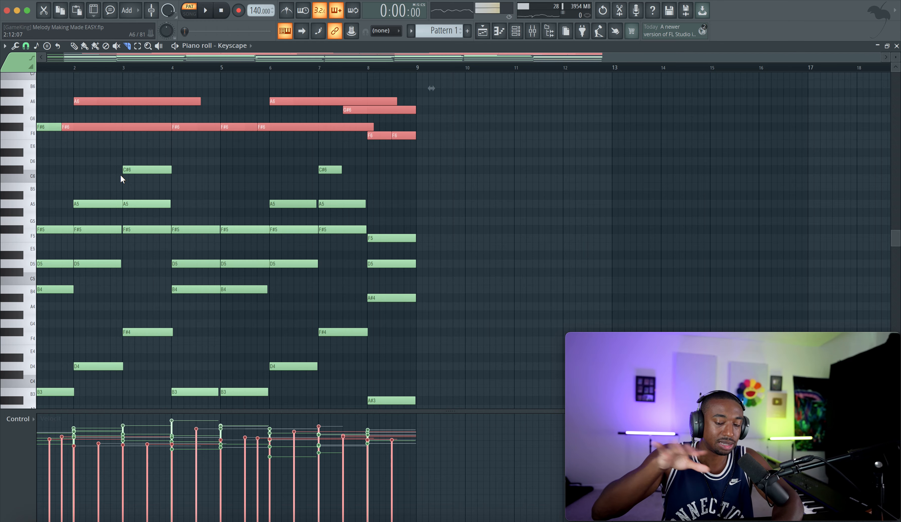
{"action": "scroll", "coordinate": [121, 181], "scroll_direction": "up", "scroll_amount": 3}
{"action": "key", "text": "space"}
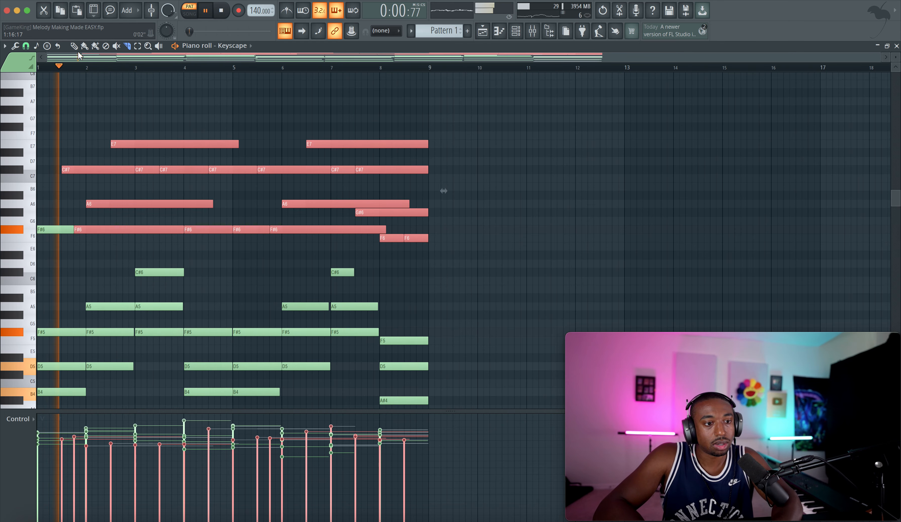
{"action": "left_click", "coordinate": [221, 241]}
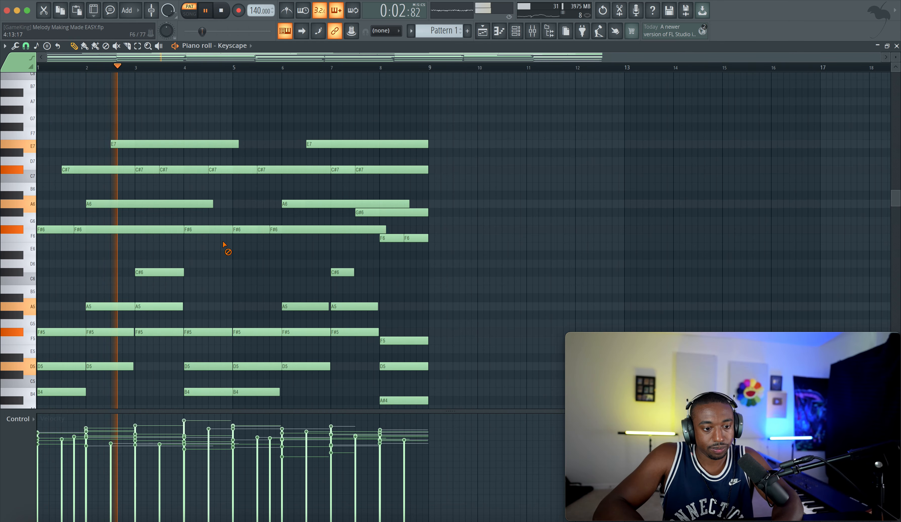
{"action": "scroll", "coordinate": [223, 244], "scroll_direction": "down", "scroll_amount": 3}
{"action": "key", "text": "space"}
Scale the velocities of the chord notes from A#4 to C#6 with the level multiplier at 75%.
{"action": "left_click_drag", "start_coordinate": [429, 183], "coordinate": [1, 327]}
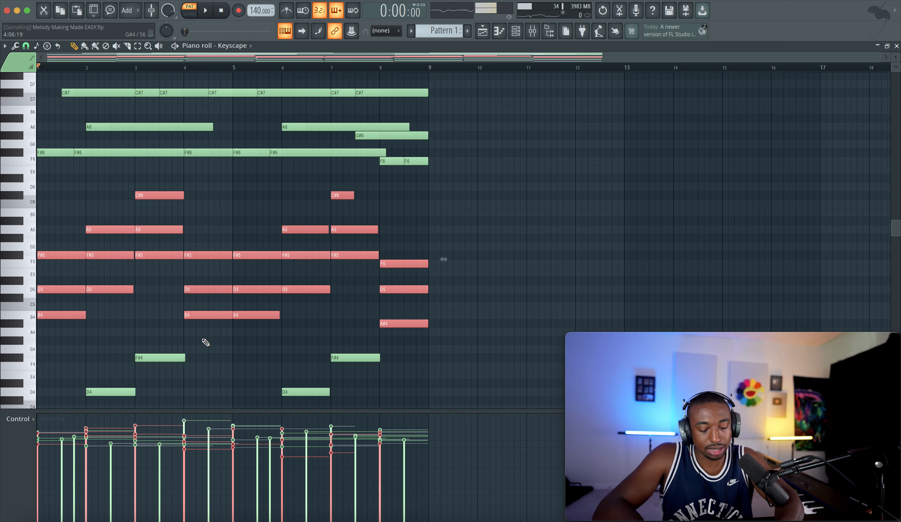
{"action": "key", "text": "alt+x"}
{"action": "left_click_drag", "start_coordinate": [456, 245], "coordinate": [459, 250]}
{"action": "key", "text": "space"}
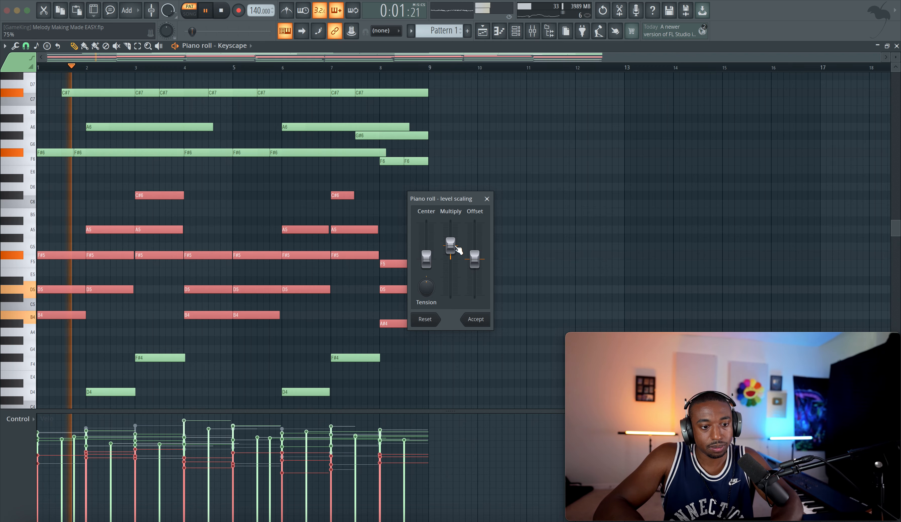
{"action": "left_click", "coordinate": [481, 319]}
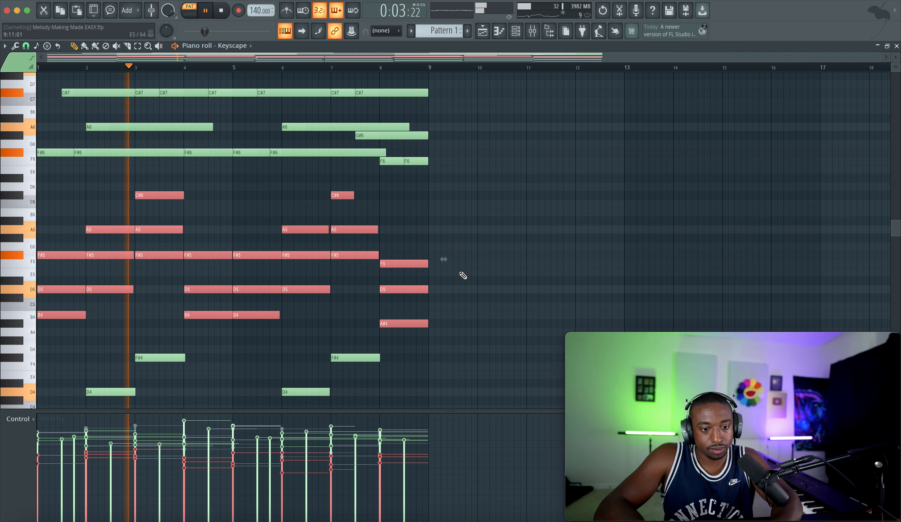
Scale the velocities of the bass notes from A#2 to F#4 to 104%, play the result, and save the project.
{"action": "scroll", "coordinate": [462, 275], "scroll_direction": "down", "scroll_amount": 2}
{"action": "scroll", "coordinate": [460, 271], "scroll_direction": "down", "scroll_amount": 4}
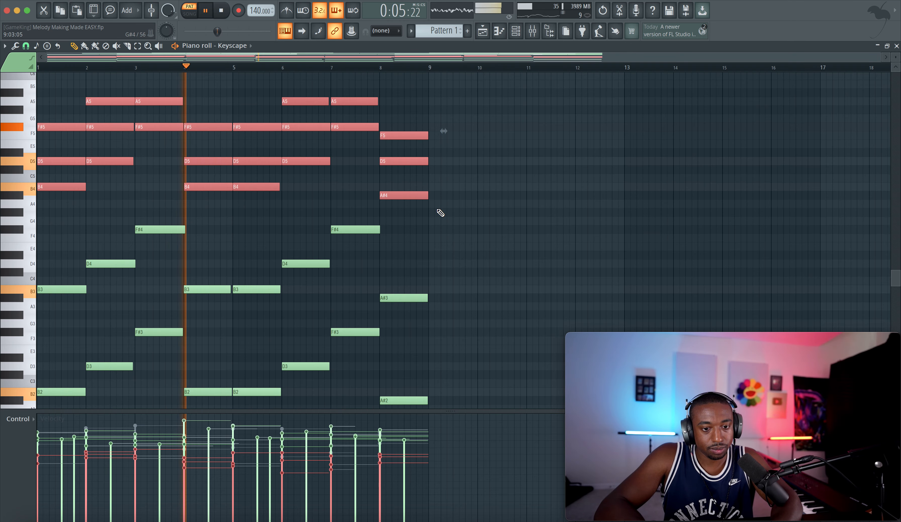
{"action": "left_click_drag", "start_coordinate": [450, 216], "coordinate": [38, 427]}
{"action": "key", "text": "space"}
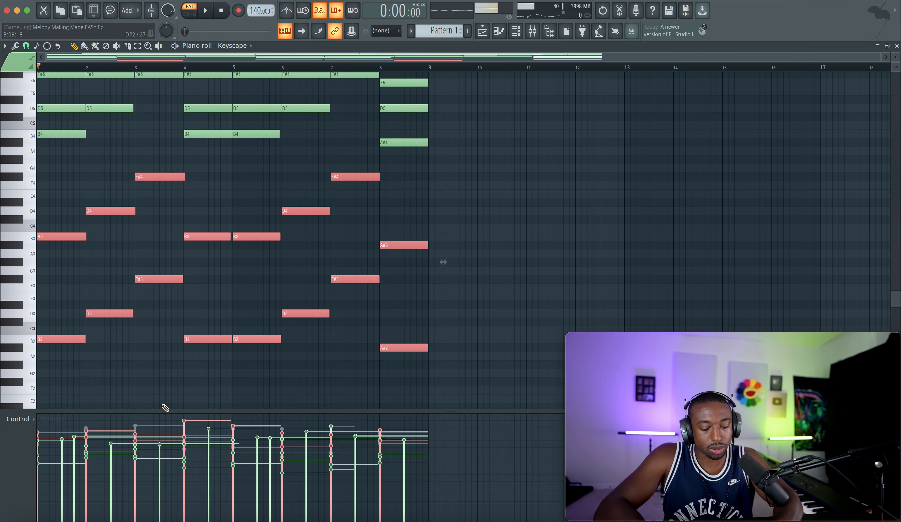
{"action": "key", "text": "alt+x"}
{"action": "left_click_drag", "start_coordinate": [450, 245], "coordinate": [450, 240]}
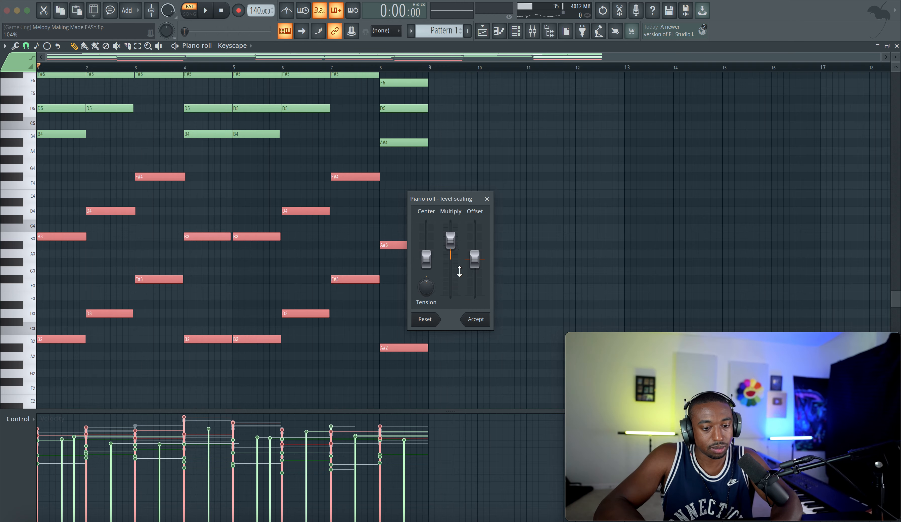
{"action": "key", "text": "space"}
{"action": "left_click", "coordinate": [476, 319]}
{"action": "scroll", "coordinate": [344, 269], "scroll_direction": "up", "scroll_amount": 5}
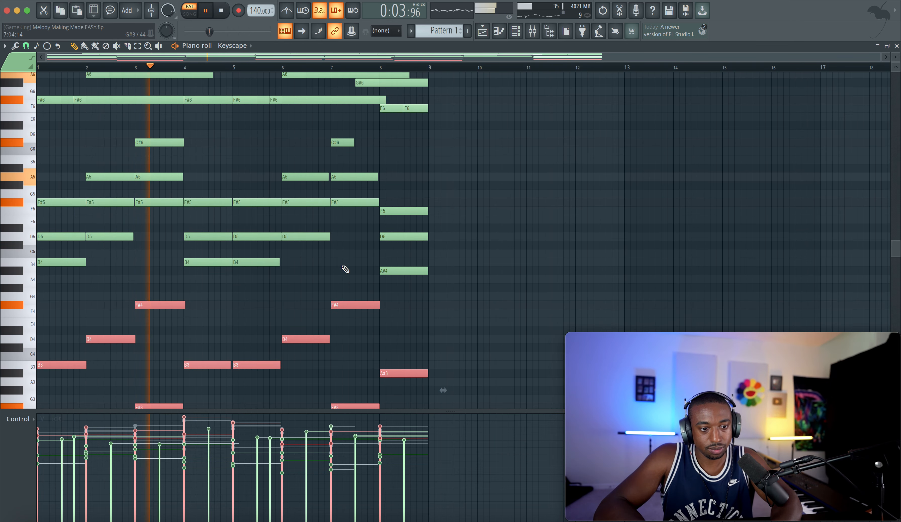
{"action": "key", "text": "space"}
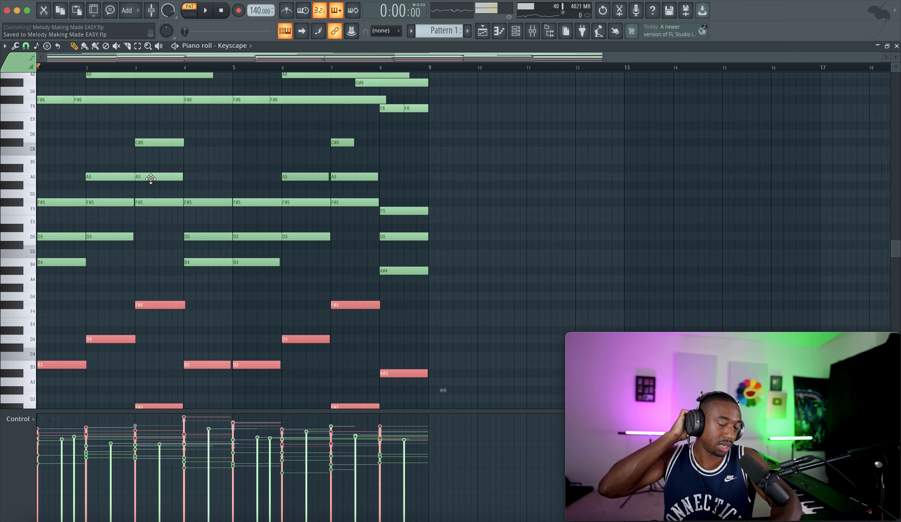
Lower the A5 and C#6 chord notes in bars 2–3 and 6–7 by one octave and play the result.
{"action": "left_click_drag", "start_coordinate": [154, 163], "coordinate": [135, 151]}
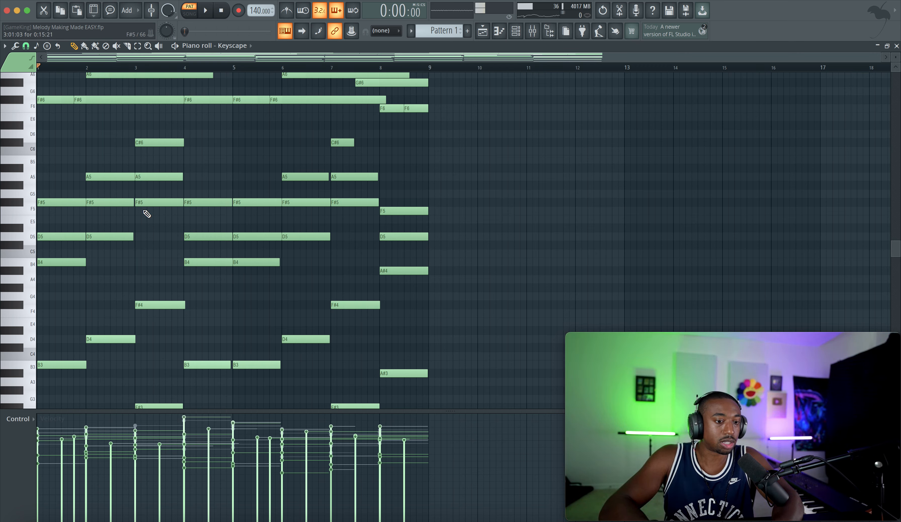
{"action": "left_click", "coordinate": [22, 206]}
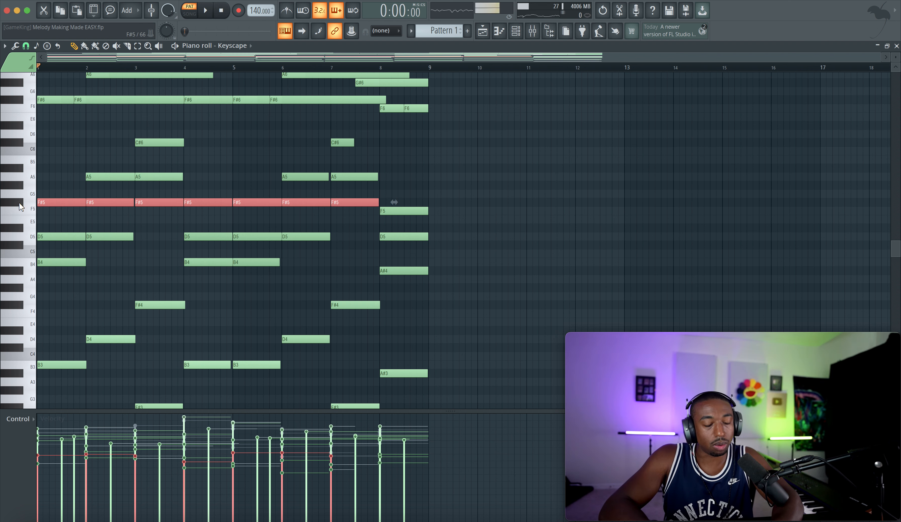
{"action": "left_click_drag", "start_coordinate": [94, 194], "coordinate": [376, 133]}
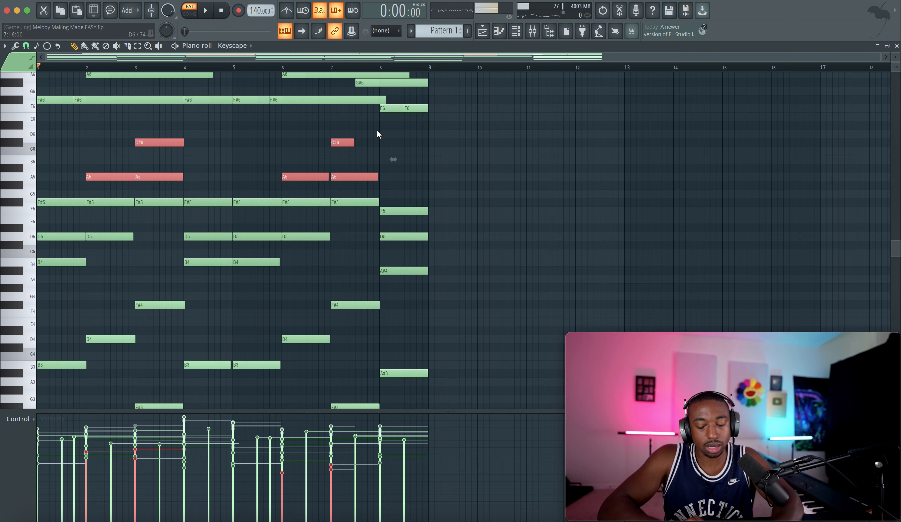
{"action": "key", "text": "ctrl+Down"}
{"action": "key", "text": "space"}
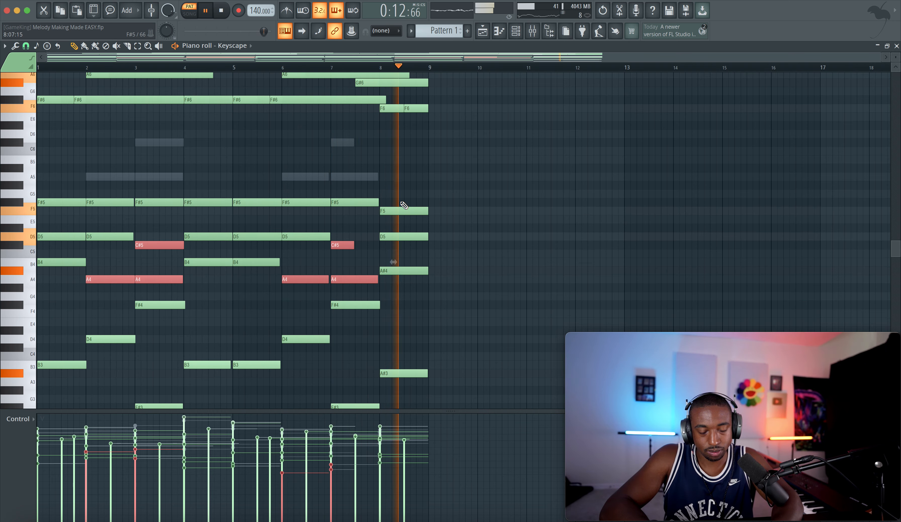
{"action": "key", "text": "space"}
Examine the A#4, D5 and F5 notes of the bar 8 chord by selecting them one after another.
{"action": "left_click", "coordinate": [402, 211]}
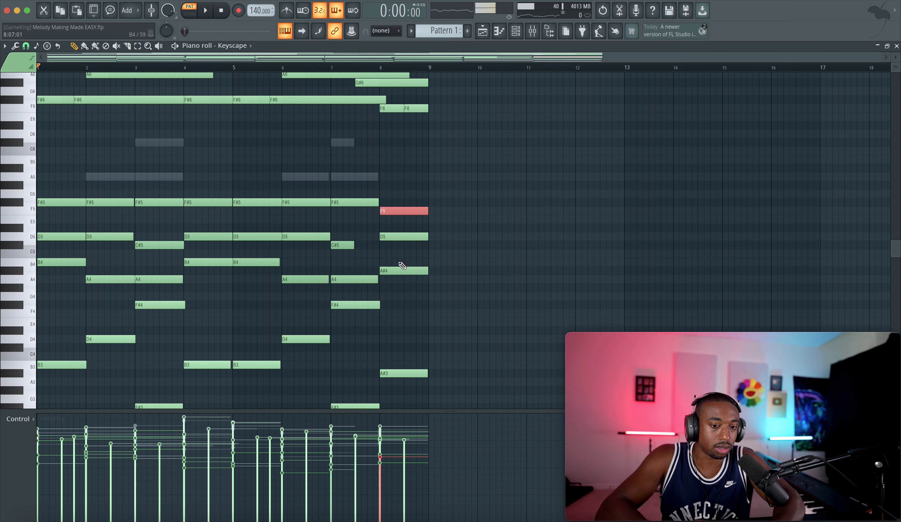
{"action": "key", "text": "super+s"}
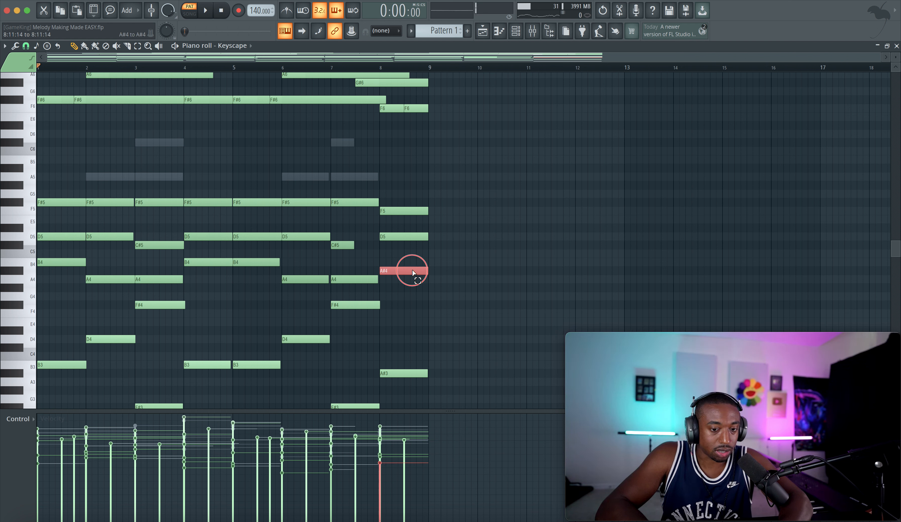
{"action": "left_click_drag", "start_coordinate": [412, 270], "coordinate": [399, 158]}
{"action": "key", "text": "super+d"}
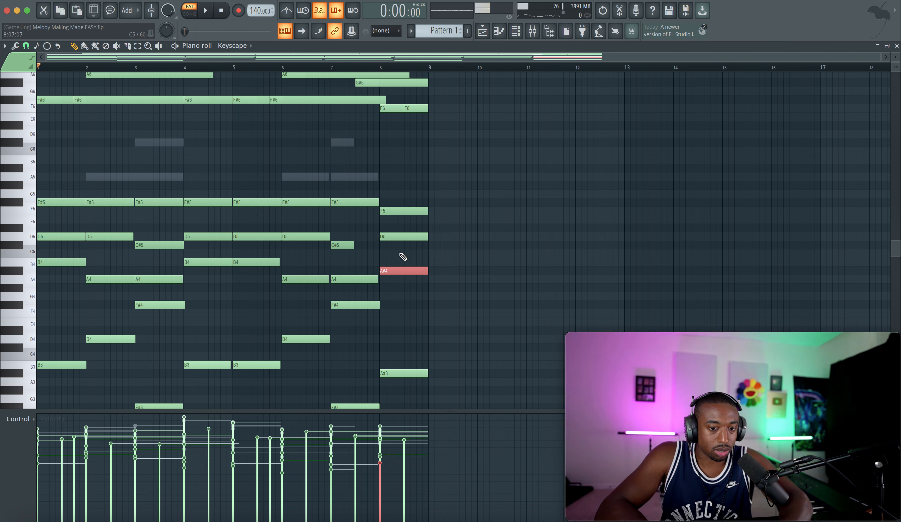
{"action": "left_click_drag", "start_coordinate": [400, 245], "coordinate": [403, 271]}
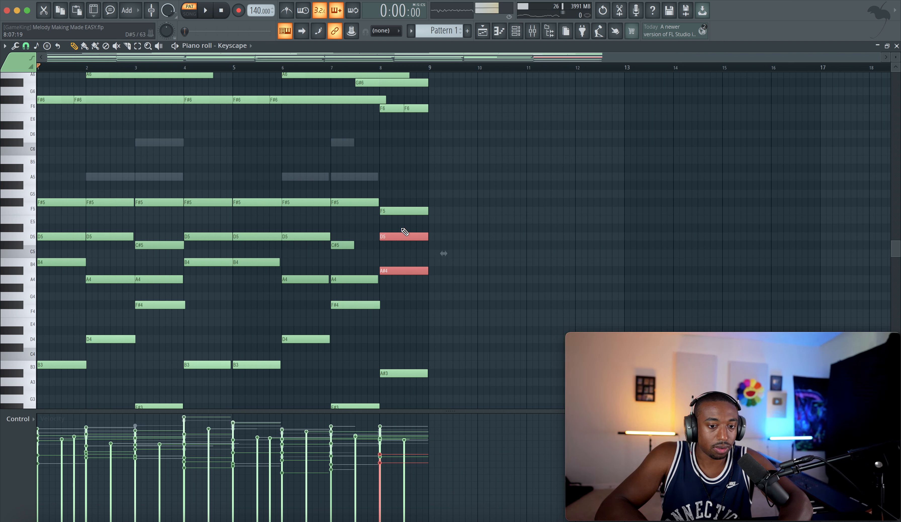
{"action": "left_click_drag", "start_coordinate": [403, 211], "coordinate": [405, 309]}
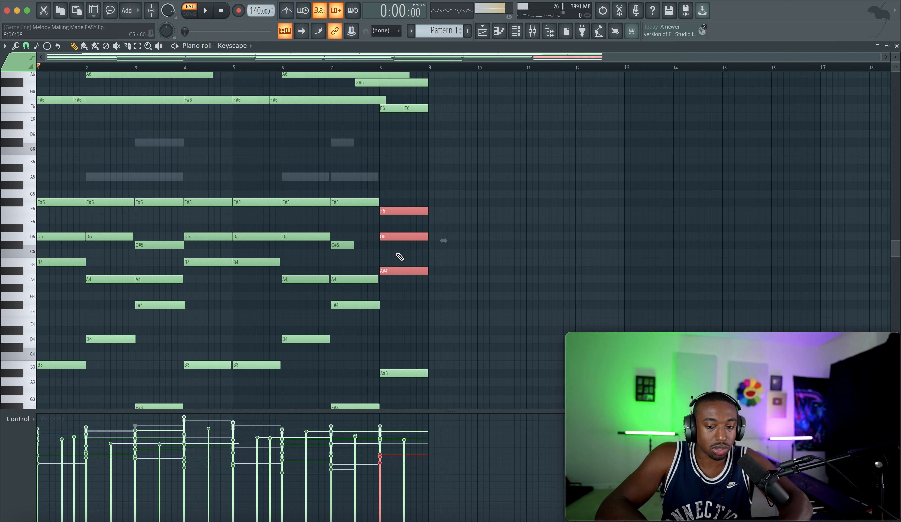
{"action": "key", "text": "super+d"}
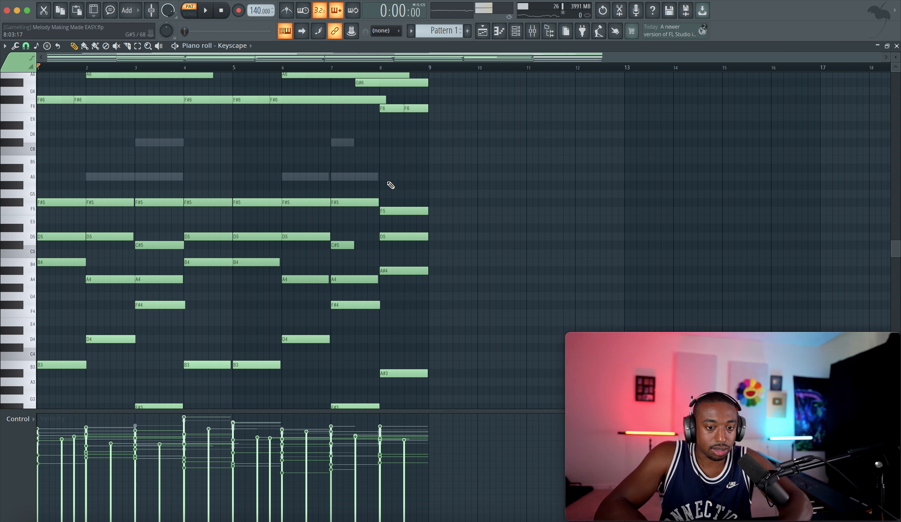
Add a one-bar A5 note to the bar 8 chord, lower it an octave to A4, and play the pattern.
{"action": "left_click", "coordinate": [380, 176]}
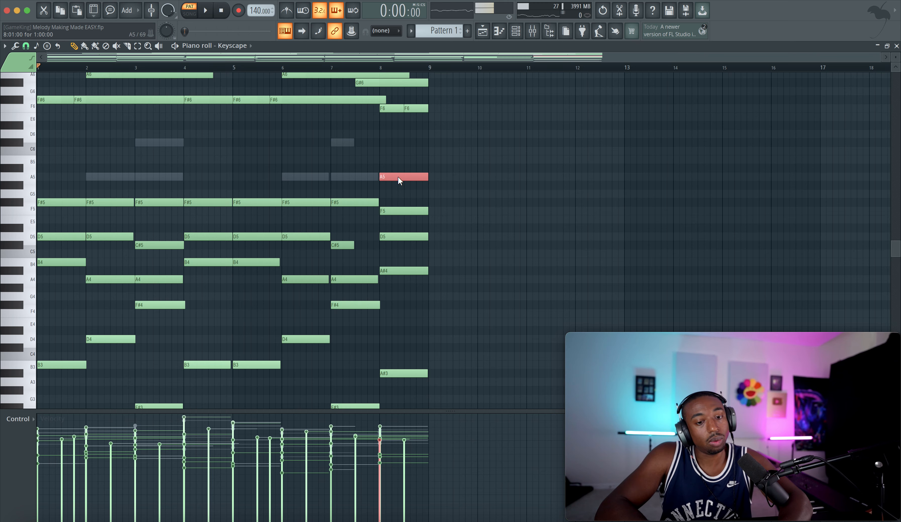
{"action": "key", "text": "ctrl+Down"}
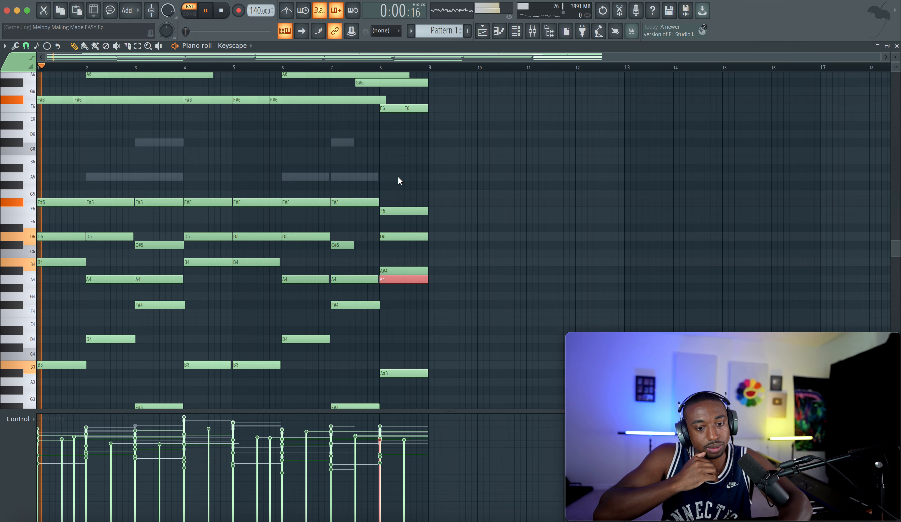
{"action": "left_click_drag", "start_coordinate": [388, 271], "coordinate": [390, 286]}
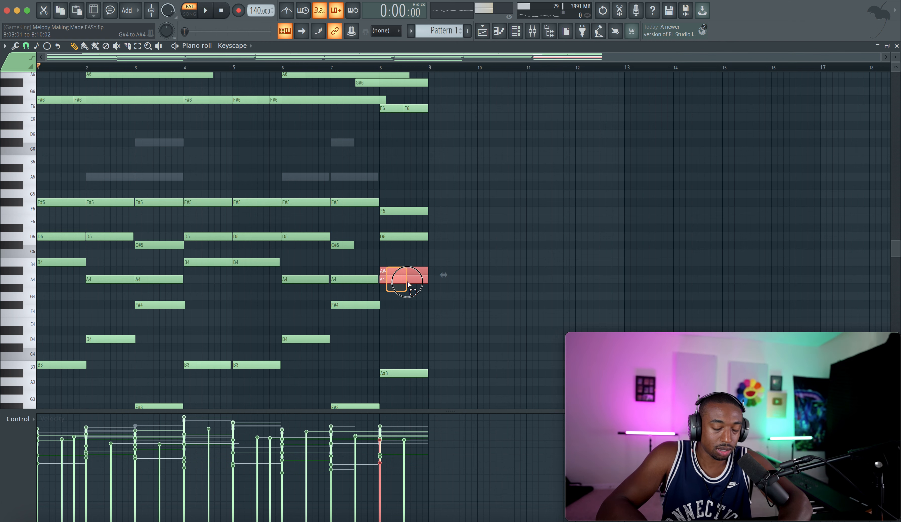
{"action": "key", "text": "space"}
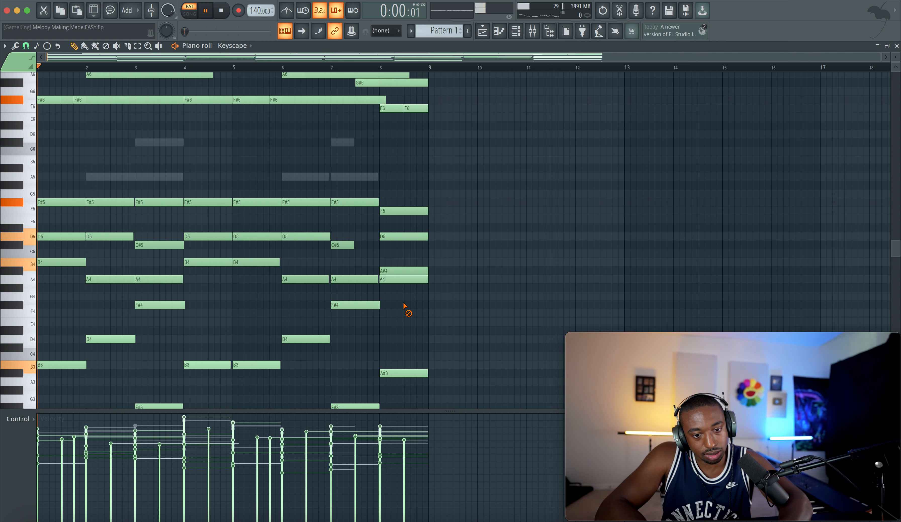
{"action": "left_click", "coordinate": [401, 281]}
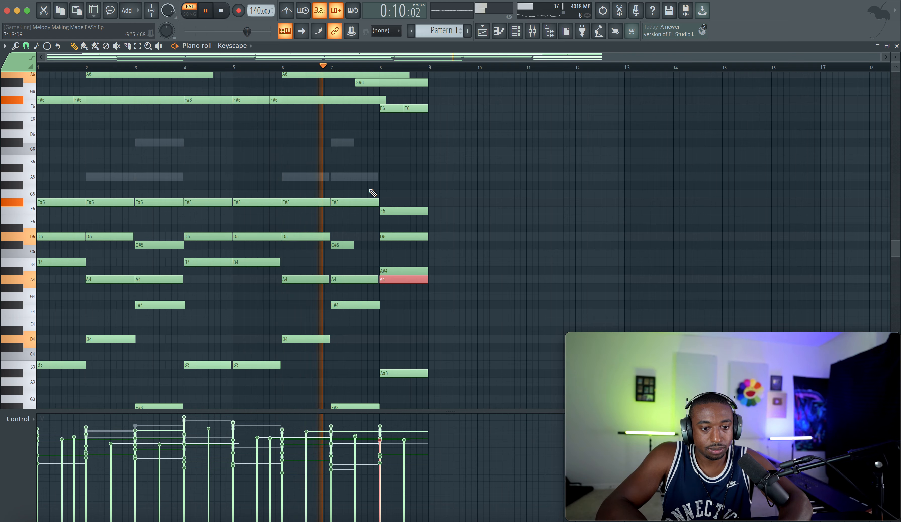
Extend the C#5 note in bar 7 to the end of the bar and save the project.
{"action": "left_click", "coordinate": [353, 247]}
{"action": "left_click_drag", "start_coordinate": [353, 247], "coordinate": [378, 248]}
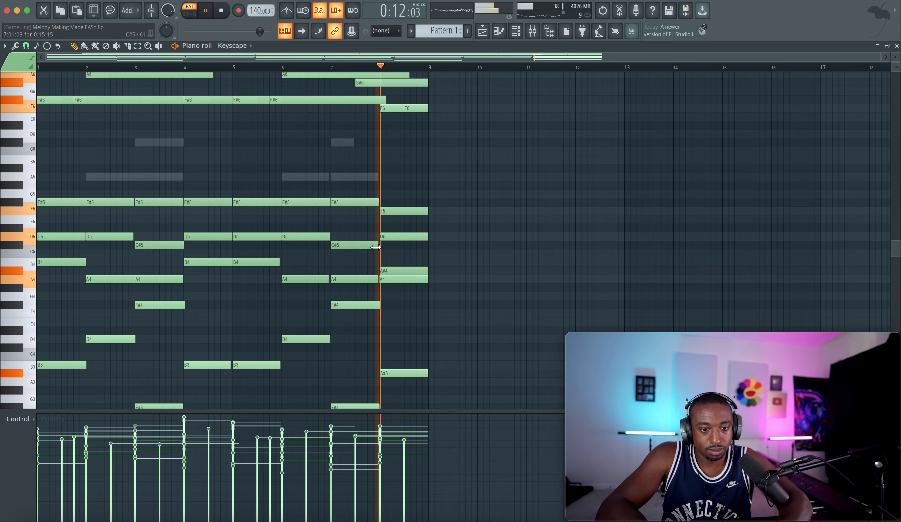
{"action": "key", "text": "space"}
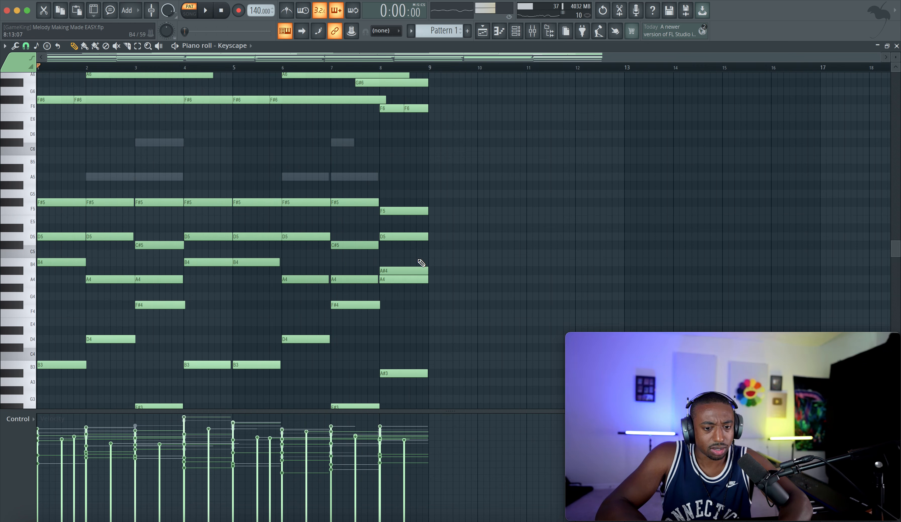
{"action": "left_click", "coordinate": [420, 256]}
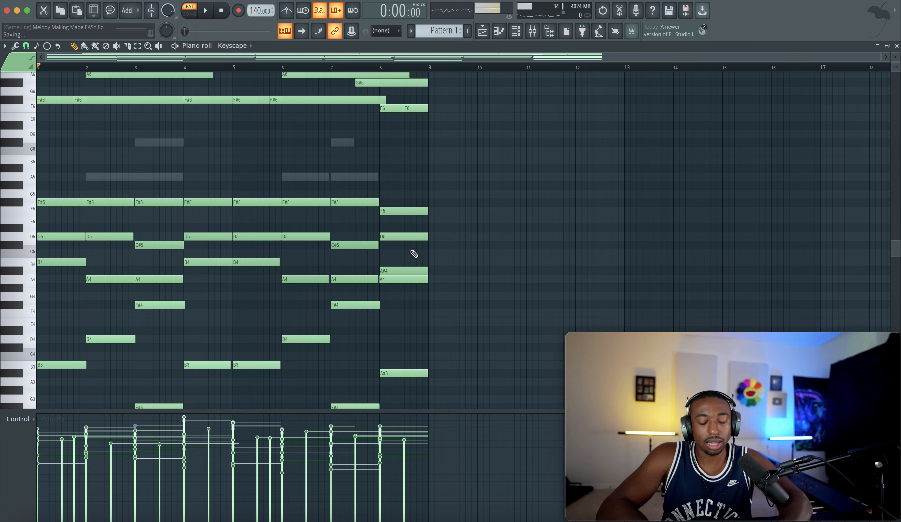
{"action": "key", "text": "space"}
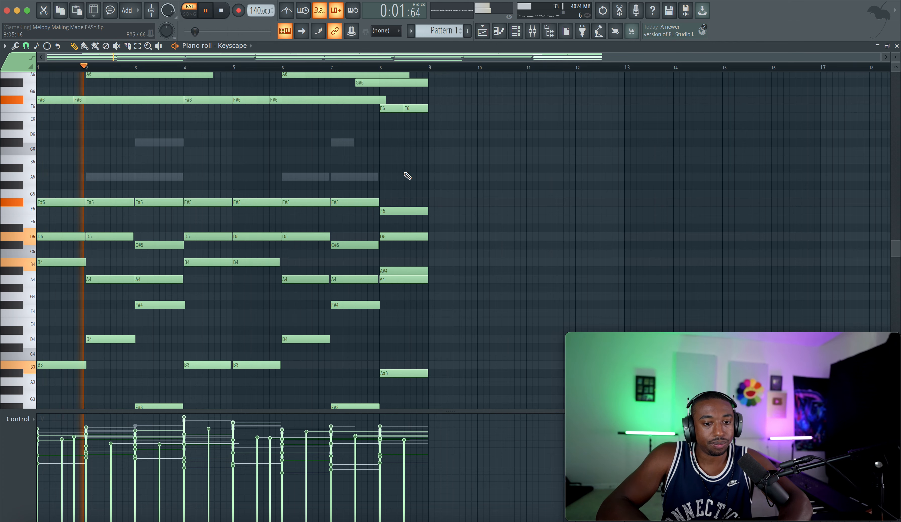
{"action": "key", "text": "space"}
Duplicate all notes of bars 1 to 8 into bars 9 to 16 and transpose the copy up five semitones.
{"action": "key", "text": "ctrl+a"}
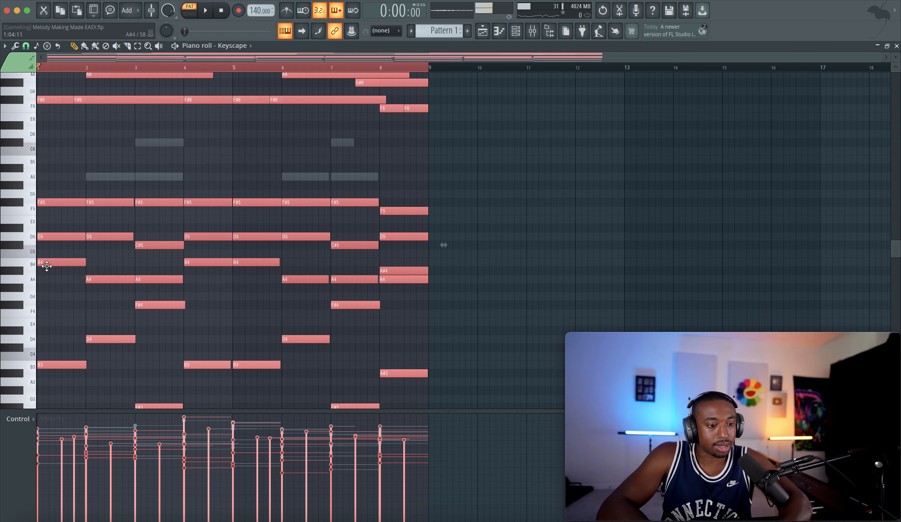
{"action": "left_click_drag", "start_coordinate": [44, 262], "coordinate": [439, 259]}
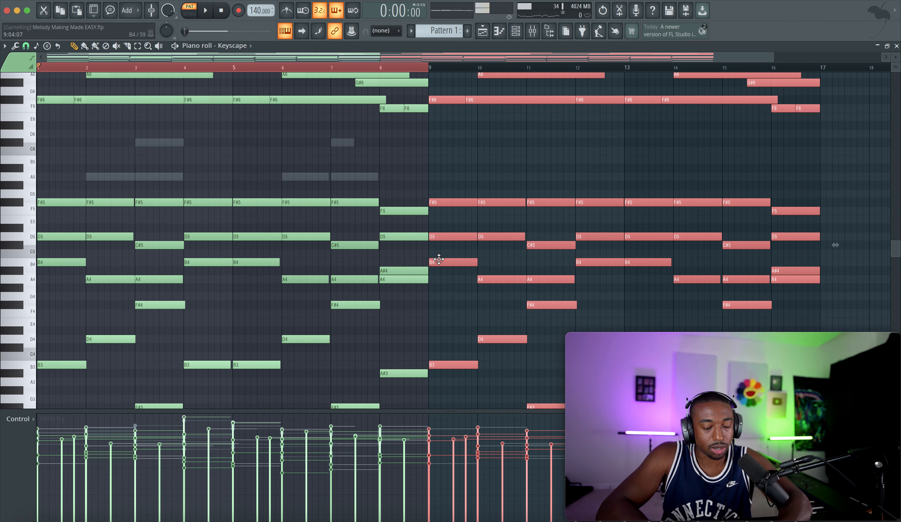
{"action": "scroll", "coordinate": [439, 259], "scroll_direction": "up", "scroll_amount": 2}
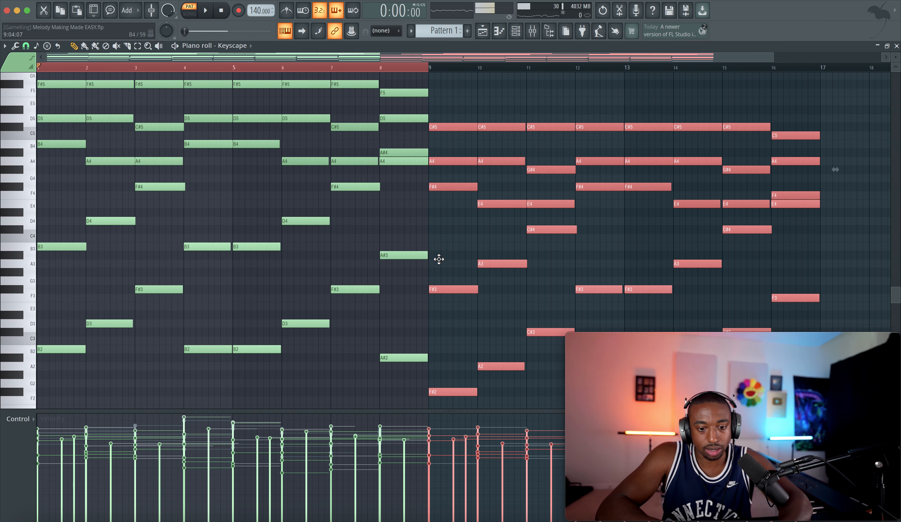
{"action": "key", "text": "Down"}
{"action": "key", "text": "Down"}
{"action": "key", "text": "Down"}
{"action": "scroll", "coordinate": [439, 259], "scroll_direction": "up", "scroll_amount": 2}
{"action": "scroll", "coordinate": [439, 258], "scroll_direction": "down", "scroll_amount": 5}
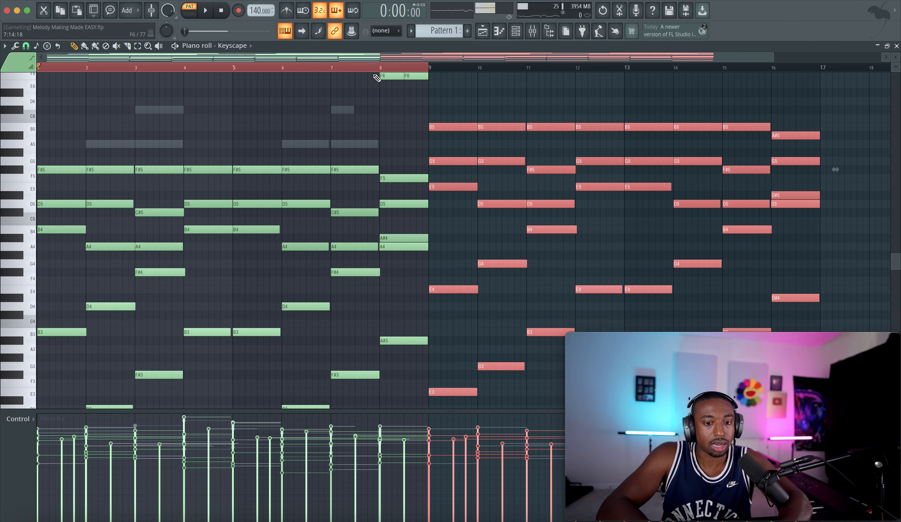
Deselect the notes and play all sixteen bars to check how the transposed second half follows the first.
{"action": "left_click", "coordinate": [223, 15]}
{"action": "key", "text": "space"}
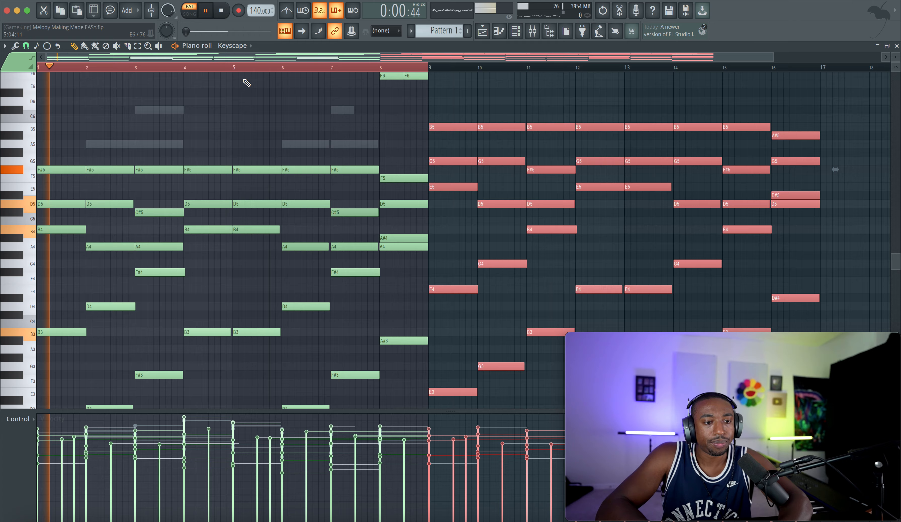
{"action": "key", "text": "ctrl+d"}
{"action": "scroll", "coordinate": [313, 132], "scroll_direction": "down", "scroll_amount": 2}
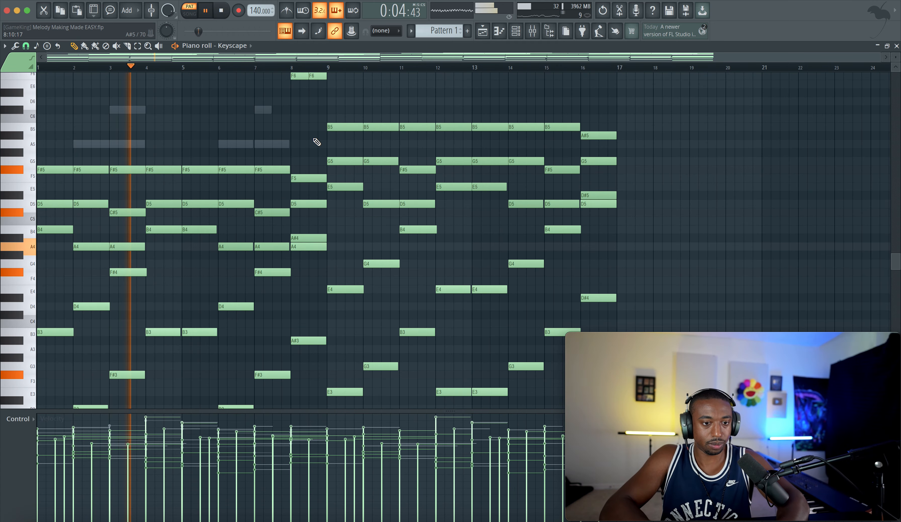
{"action": "scroll", "coordinate": [316, 142], "scroll_direction": "up", "scroll_amount": 4}
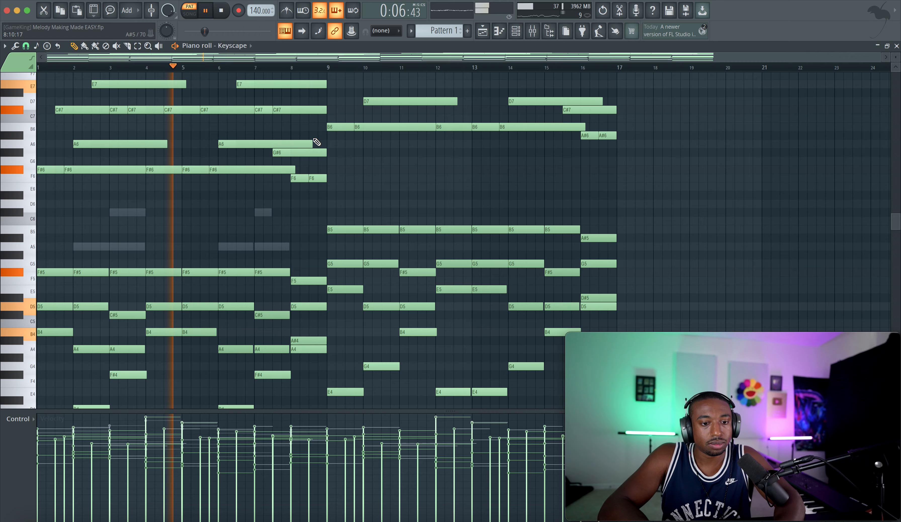
{"action": "scroll", "coordinate": [316, 142], "scroll_direction": "down", "scroll_amount": 2}
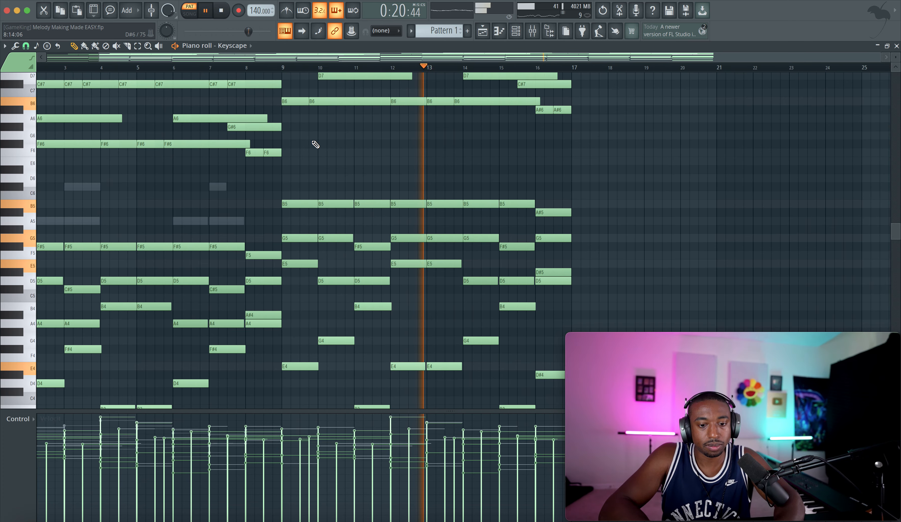
{"action": "scroll", "coordinate": [316, 144], "scroll_direction": "up", "scroll_amount": 3}
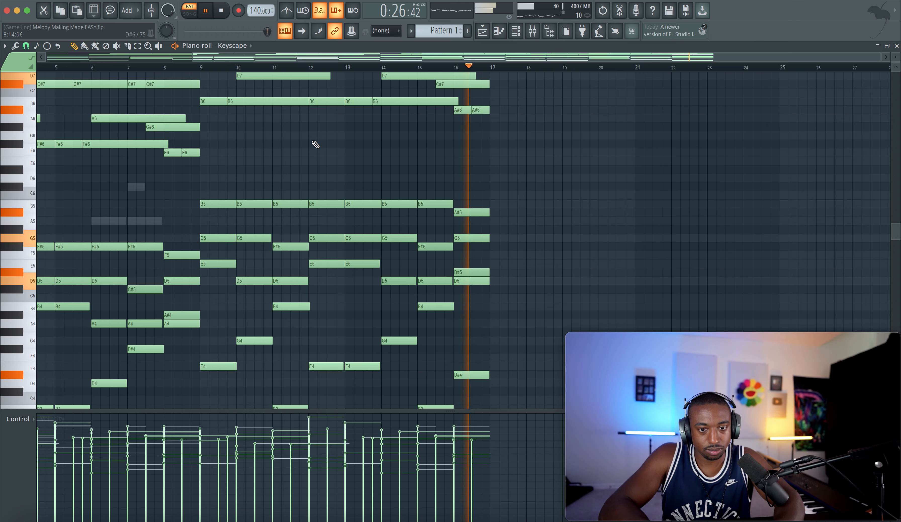
{"action": "key", "text": "space"}
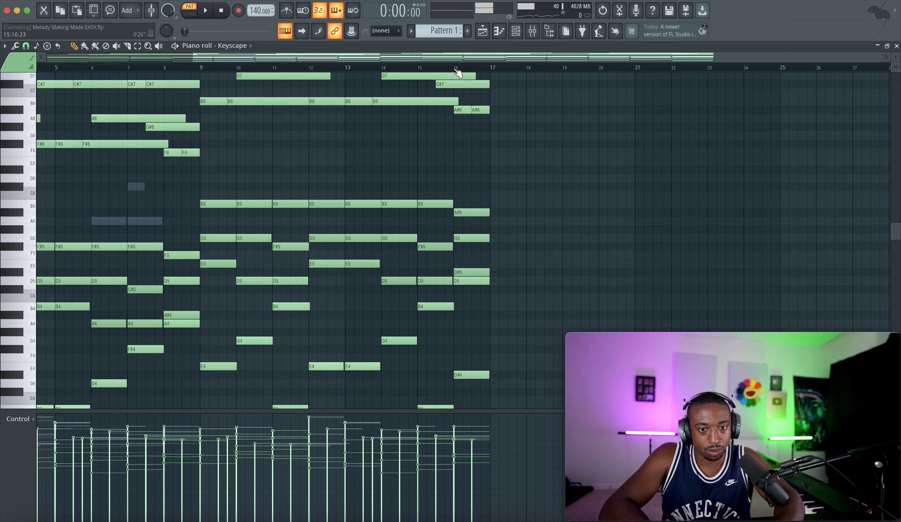
Play from the start of bar 16 to check the ending chord and its A#6 melody notes.
{"action": "scroll", "coordinate": [466, 143], "scroll_direction": "up", "scroll_amount": 1}
{"action": "key", "text": "space"}
{"action": "key", "text": "space"}
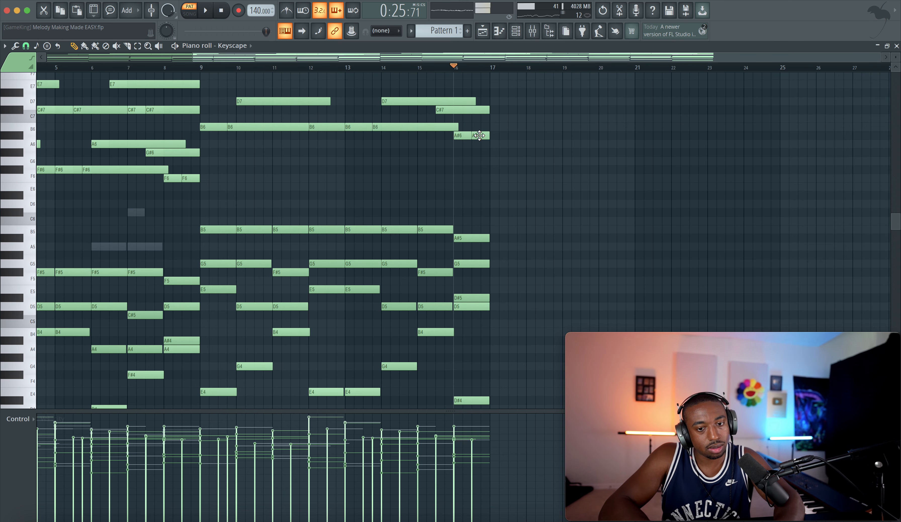
Move the second A#6 note in bar 16 up to C7 and listen to the passage from bar 14.
{"action": "left_click_drag", "start_coordinate": [479, 134], "coordinate": [481, 117]}
{"action": "key", "text": "space"}
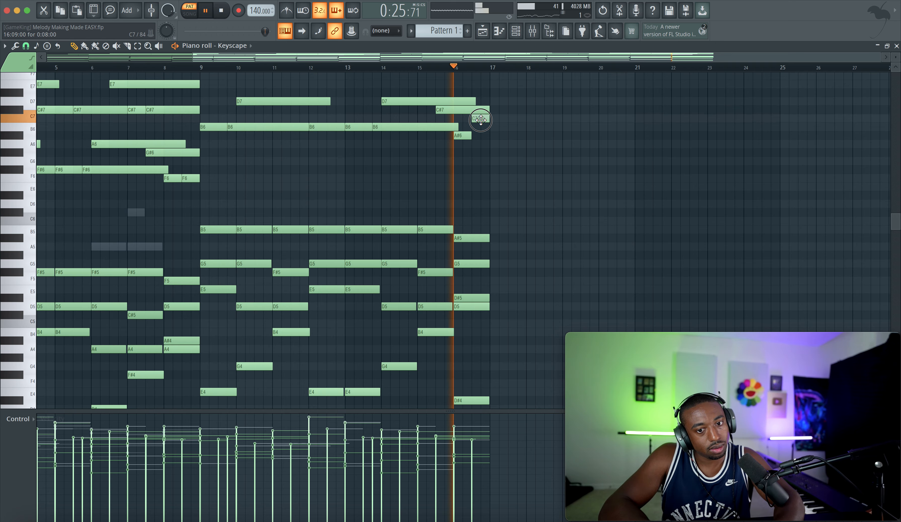
{"action": "key", "text": "space"}
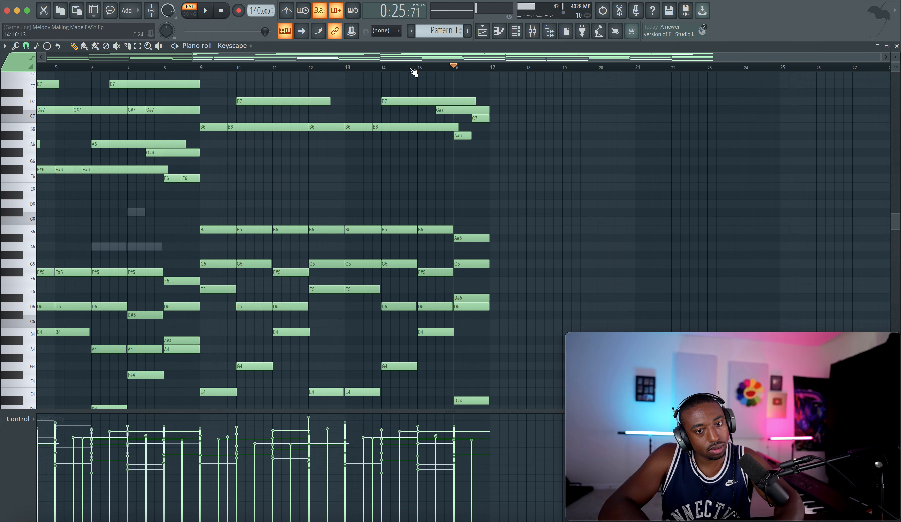
{"action": "left_click", "coordinate": [392, 68]}
{"action": "key", "text": "space"}
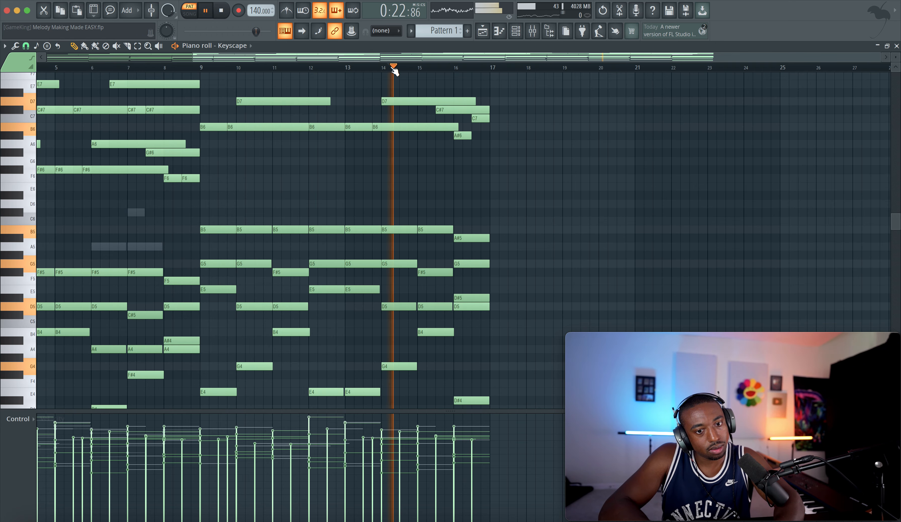
{"action": "left_click", "coordinate": [479, 119]}
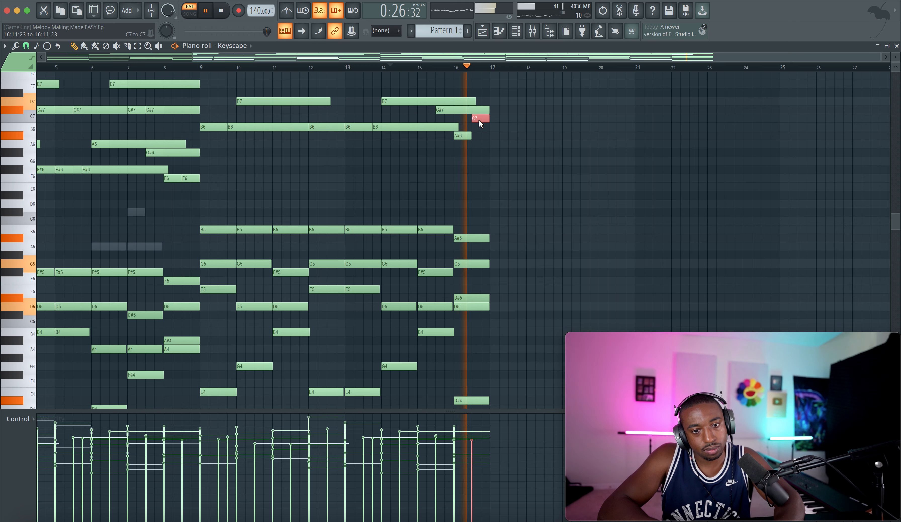
{"action": "key", "text": "space"}
Raise the final C7 note in bar 16 to C#7 and add an A#6 note of the same length below it.
{"action": "left_click_drag", "start_coordinate": [479, 119], "coordinate": [480, 108]}
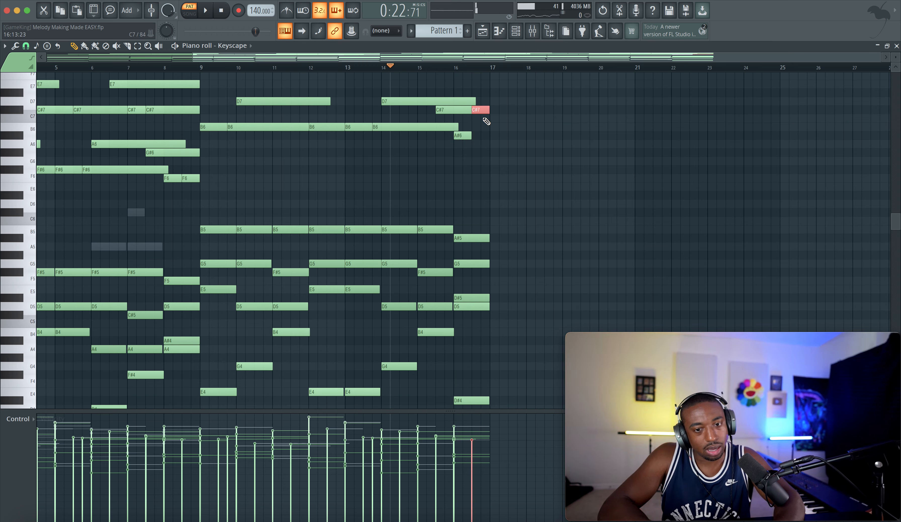
{"action": "left_click", "coordinate": [477, 136]}
{"action": "left_click_drag", "start_coordinate": [479, 119], "coordinate": [480, 112]}
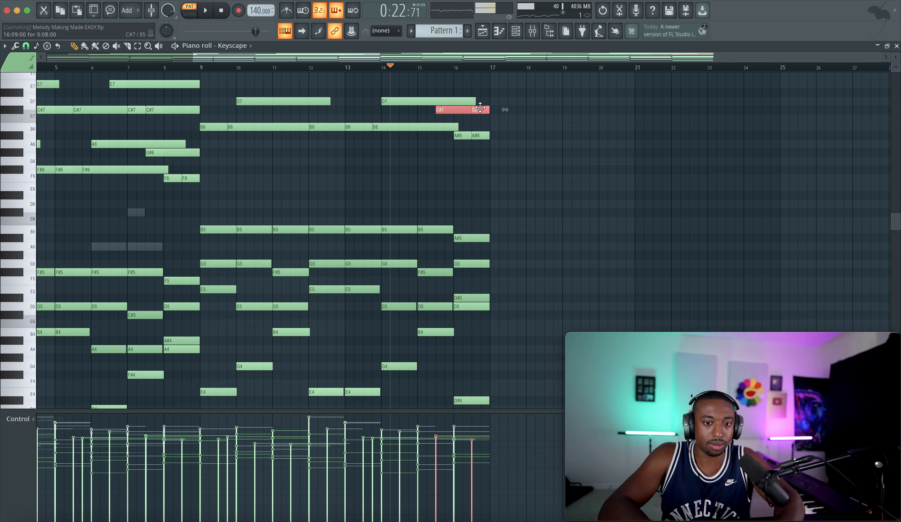
{"action": "key", "text": "space"}
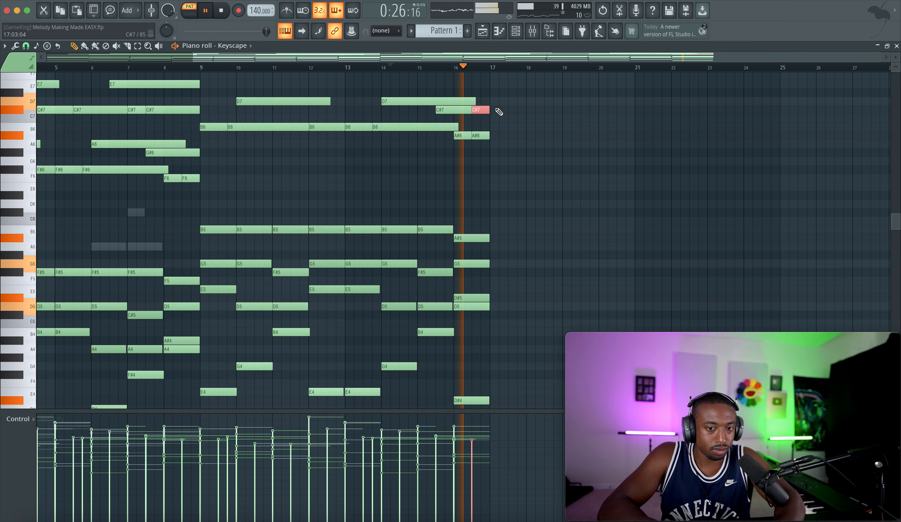
{"action": "key", "text": "space"}
Try bar 16's final top note at D7, and lower it two semitones to C7.
{"action": "left_click_drag", "start_coordinate": [482, 110], "coordinate": [483, 98]}
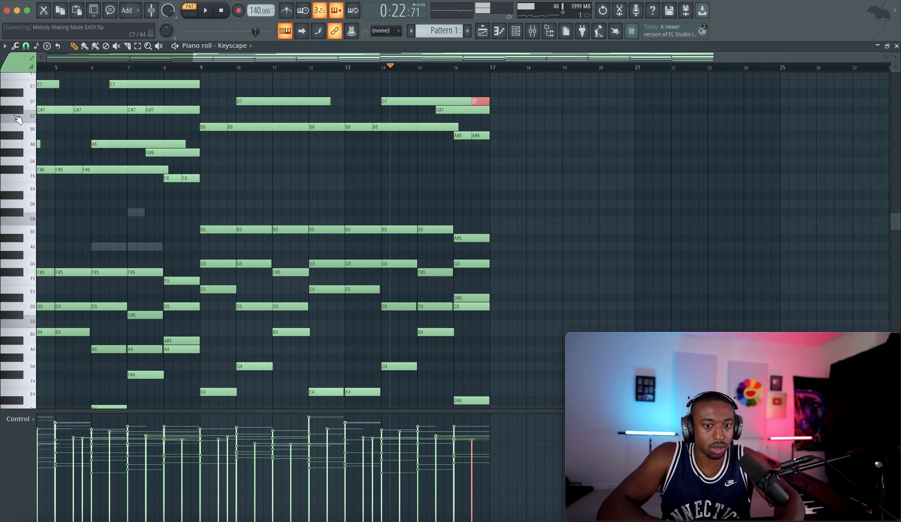
{"action": "key", "text": "shift+Down"}
{"action": "key", "text": "shift+Down"}
Slice the full chord in bar 8 vertically at the middle of the bar.
{"action": "scroll", "coordinate": [249, 167], "scroll_direction": "left", "scroll_amount": 3}
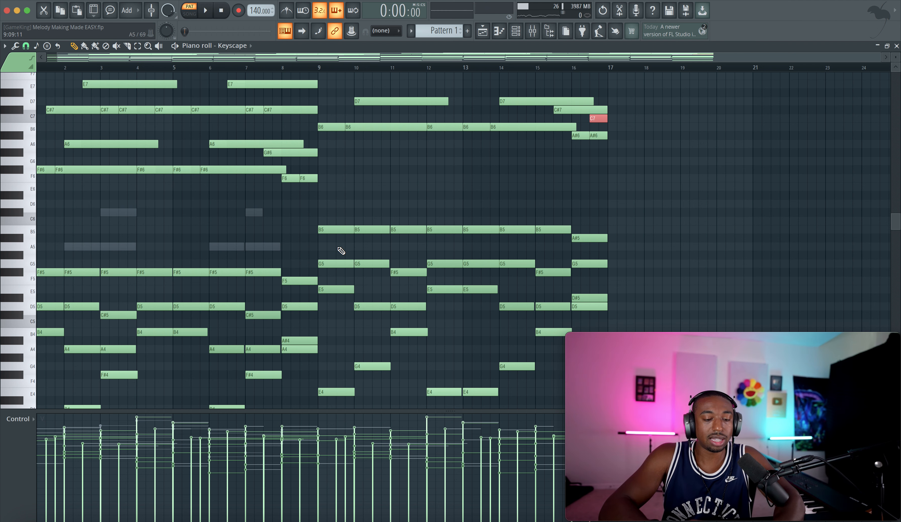
{"action": "scroll", "coordinate": [341, 251], "scroll_direction": "down", "scroll_amount": 5}
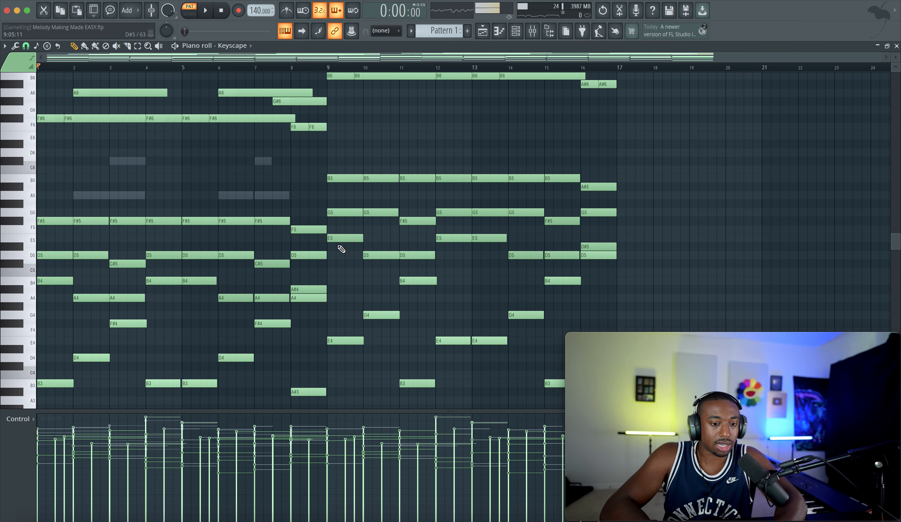
{"action": "scroll", "coordinate": [342, 247], "scroll_direction": "down", "scroll_amount": 3}
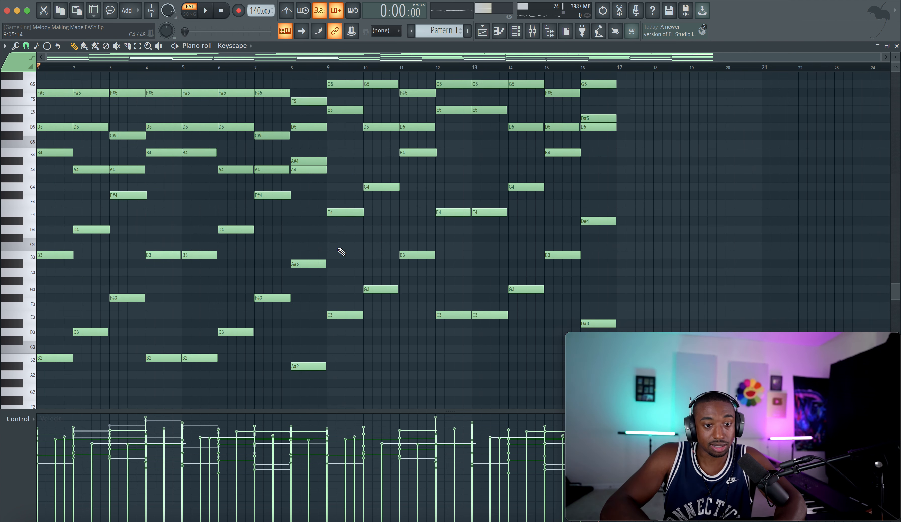
{"action": "left_click_drag", "start_coordinate": [308, 382], "coordinate": [314, 114]}
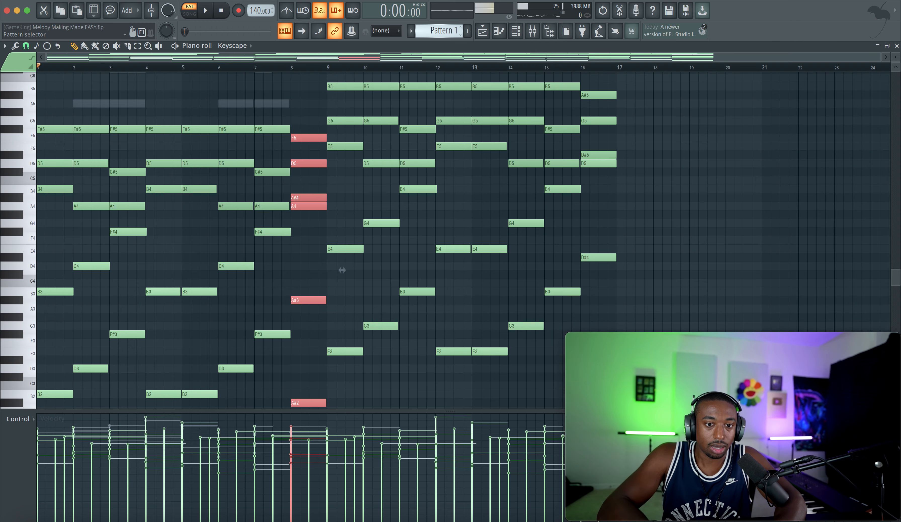
{"action": "scroll", "coordinate": [452, 30], "scroll_direction": "up", "scroll_amount": 1}
{"action": "scroll", "coordinate": [452, 31], "scroll_direction": "down", "scroll_amount": 1}
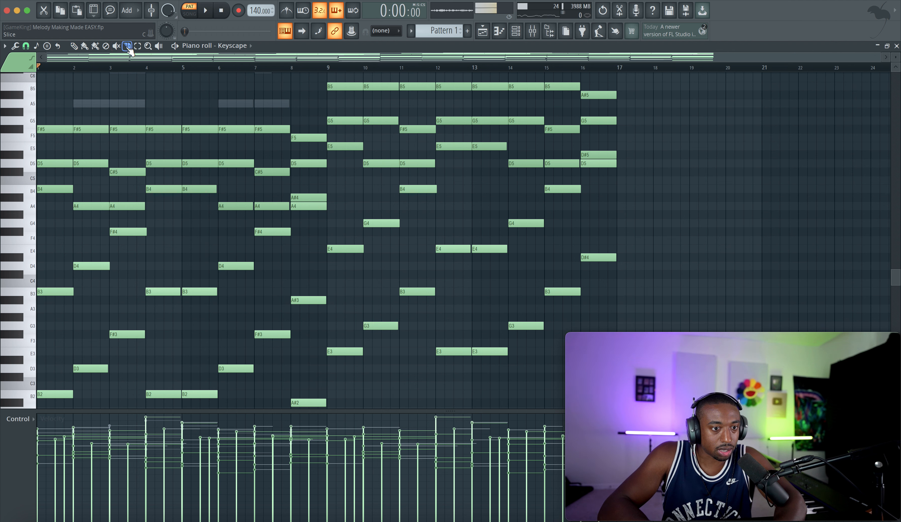
{"action": "left_click_drag", "start_coordinate": [308, 362], "coordinate": [313, 387]}
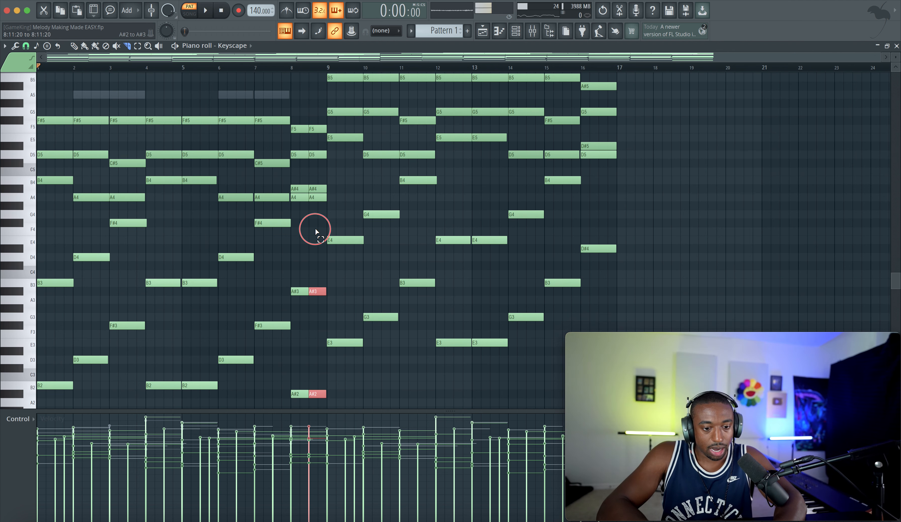
Delete the second half of the sliced bar 8 chord together with the second F6 melody note above it.
{"action": "left_click_drag", "start_coordinate": [316, 228], "coordinate": [316, 105]}
{"action": "key", "text": "Delete"}
{"action": "scroll", "coordinate": [317, 109], "scroll_direction": "up", "scroll_amount": 5}
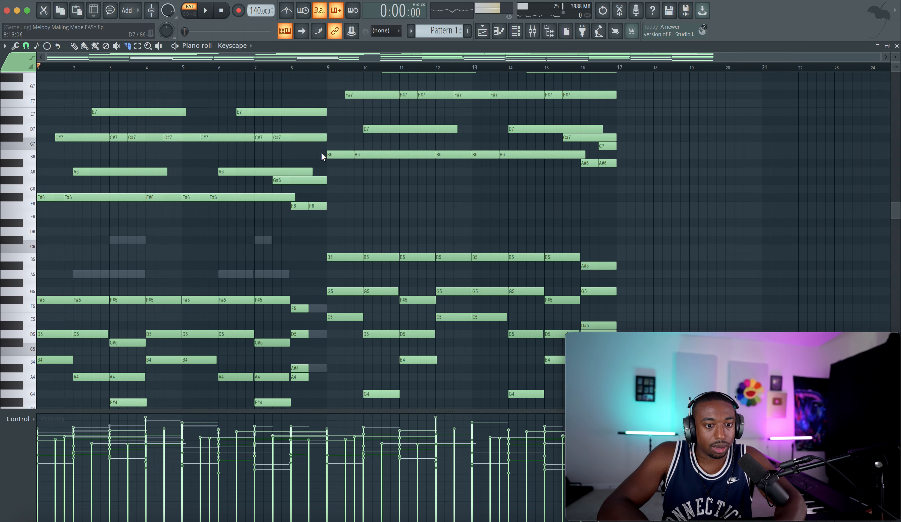
{"action": "left_click_drag", "start_coordinate": [318, 195], "coordinate": [318, 214]}
{"action": "key", "text": "Delete"}
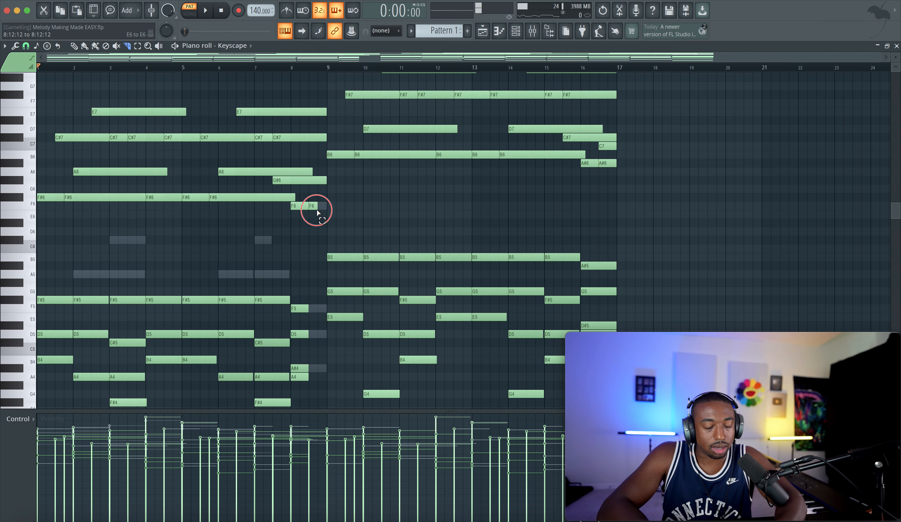
{"action": "right_click", "coordinate": [317, 207]}
Stamp an advanced 9 chord rooted on B4 into the second half of bar 8.
{"action": "scroll", "coordinate": [299, 174], "scroll_direction": "down", "scroll_amount": 5}
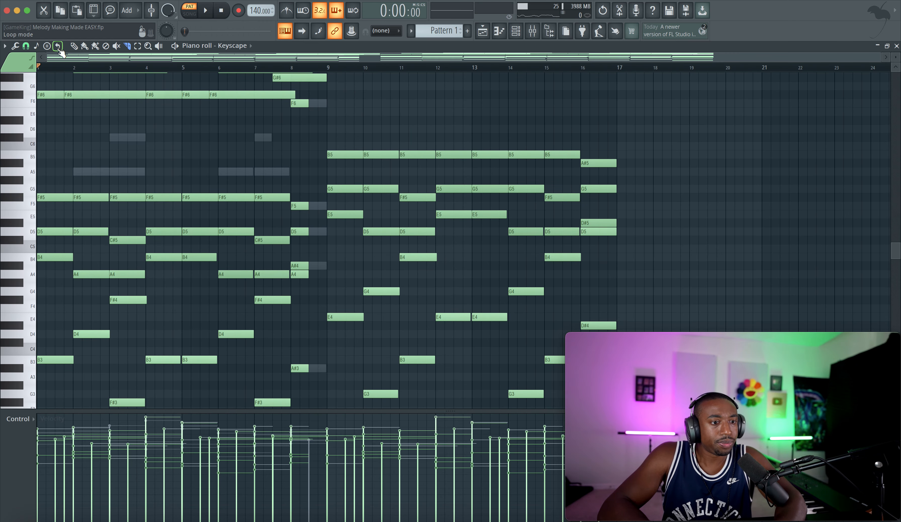
{"action": "left_click", "coordinate": [58, 46]}
{"action": "mouse_move", "coordinate": [72, 62]}
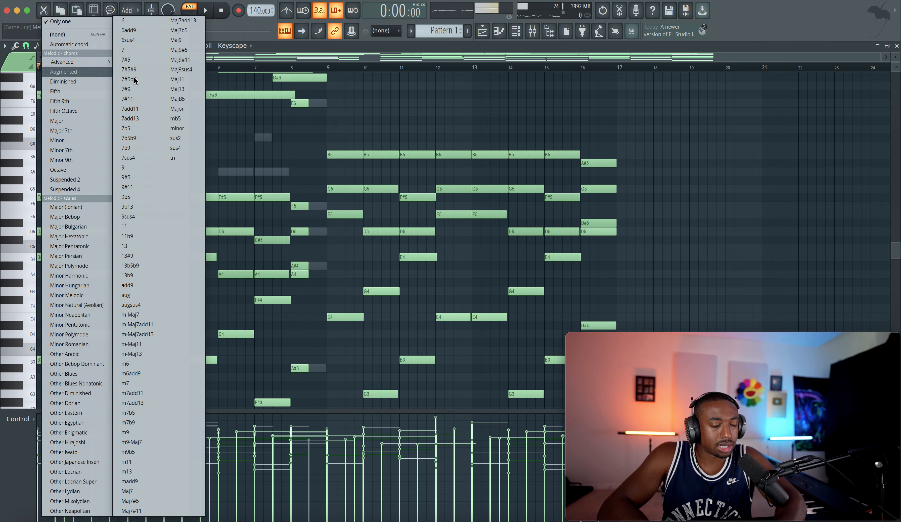
{"action": "left_click", "coordinate": [151, 170]}
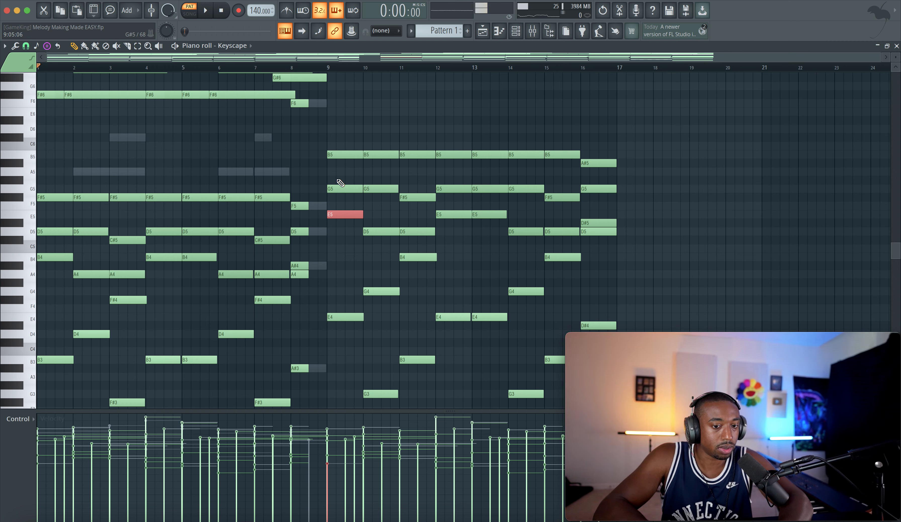
{"action": "left_click", "coordinate": [338, 155]}
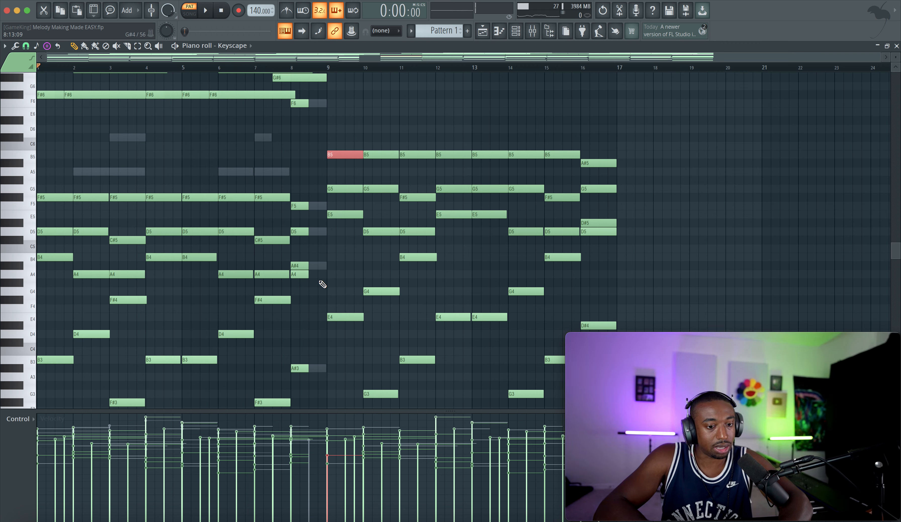
{"action": "left_click_drag", "start_coordinate": [317, 276], "coordinate": [311, 261]}
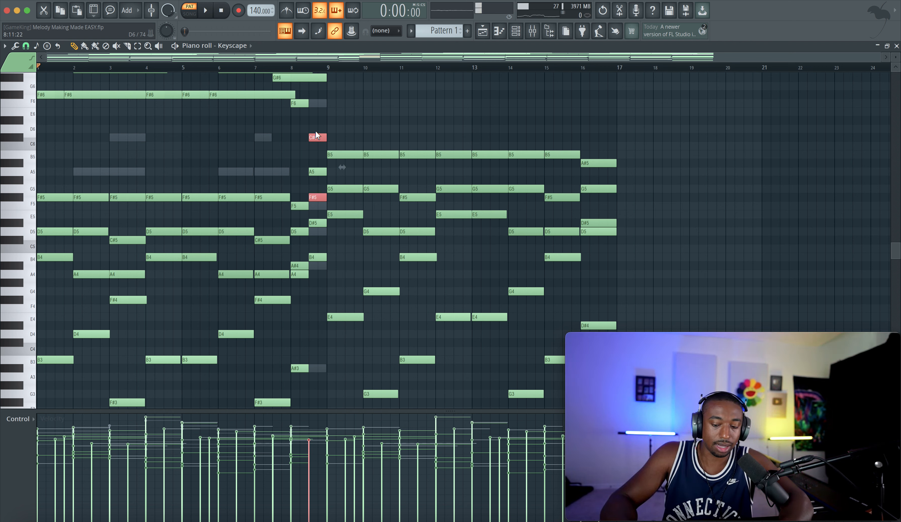
Raise the stamped chord's F#5 and C#6 to G5 and D6, and add B3 and B2 bass notes beneath it.
{"action": "key", "text": "shift+Up"}
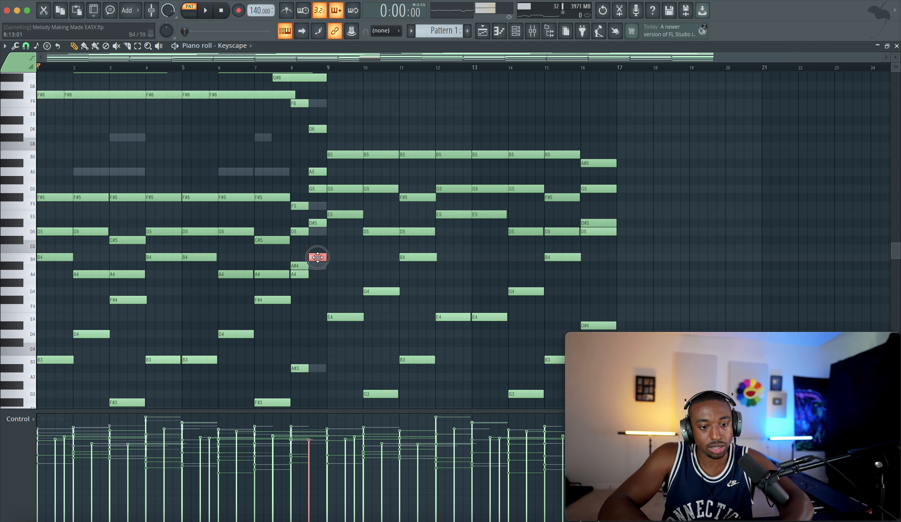
{"action": "scroll", "coordinate": [320, 287], "scroll_direction": "down", "scroll_amount": 4}
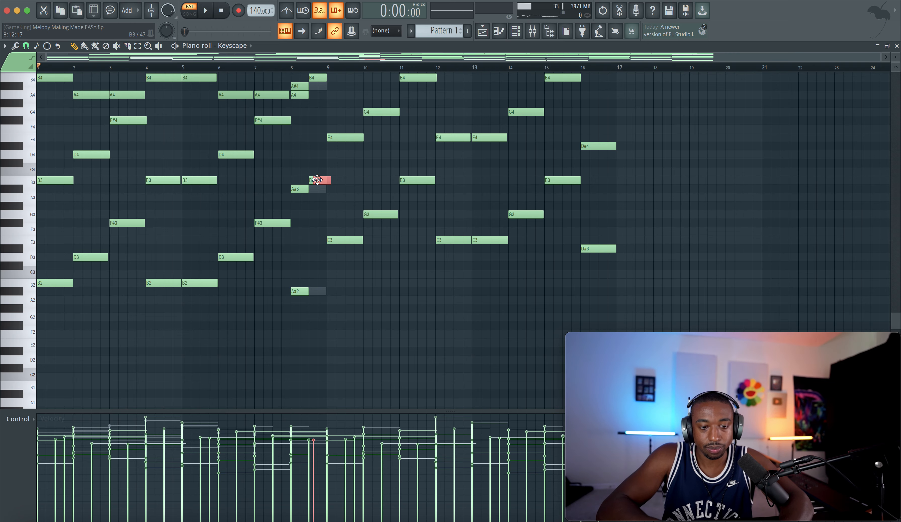
{"action": "right_click", "coordinate": [321, 181]}
{"action": "scroll", "coordinate": [322, 256], "scroll_direction": "up", "scroll_amount": 1}
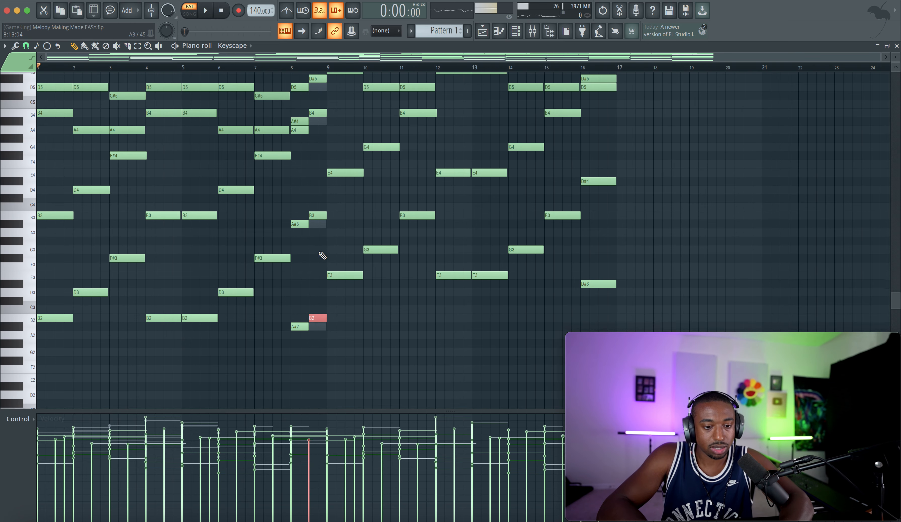
{"action": "left_click_drag", "start_coordinate": [318, 334], "coordinate": [317, 204]}
{"action": "right_click", "coordinate": [326, 211]}
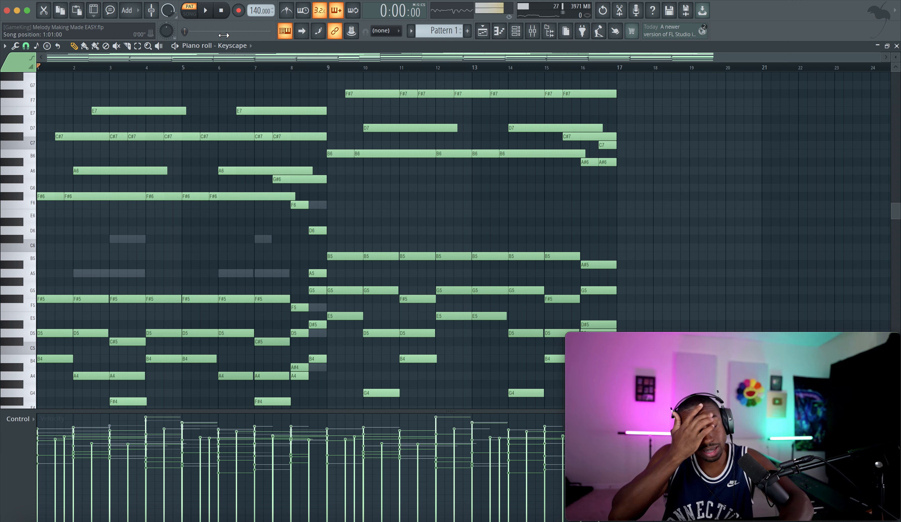
Play the pattern and lower the D6 in the second half of bar 8 by an octave to D5.
{"action": "key", "text": "space"}
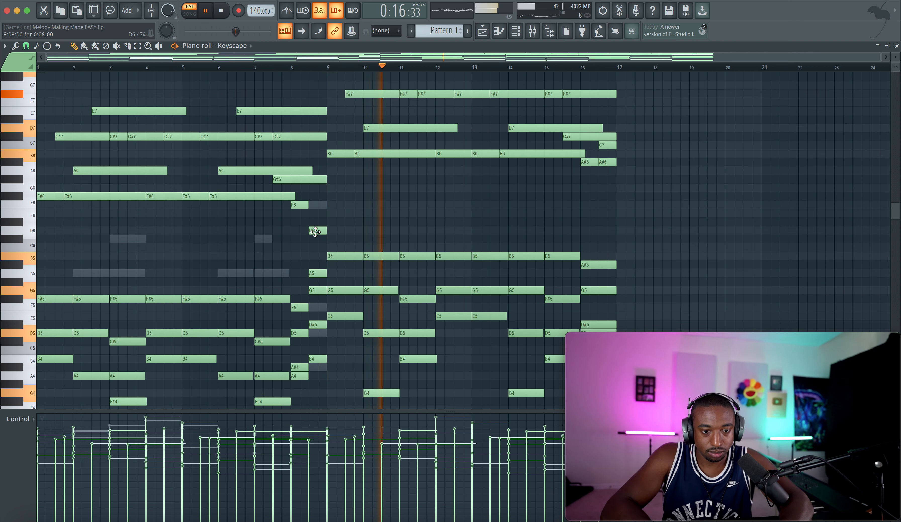
{"action": "key", "text": "space"}
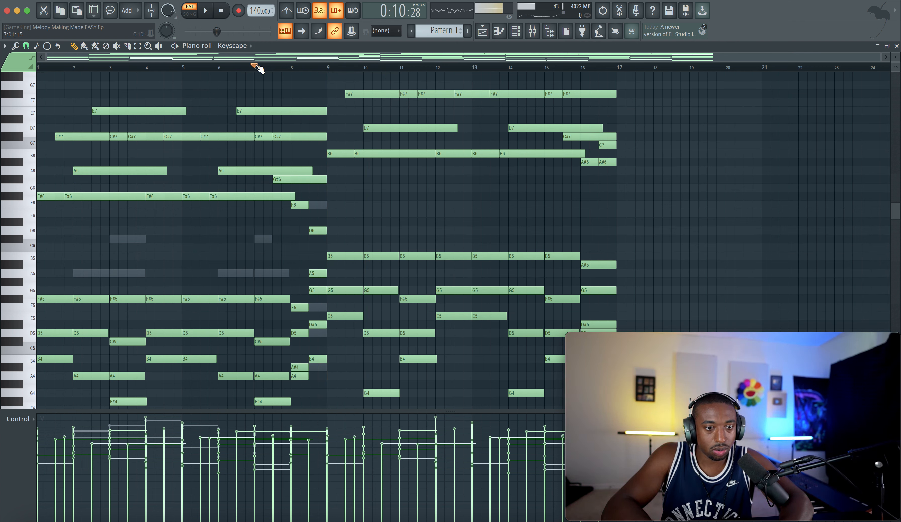
{"action": "left_click_drag", "start_coordinate": [326, 239], "coordinate": [323, 224]}
{"action": "key", "text": "ctrl+Down"}
{"action": "key", "text": "ctrl+Up"}
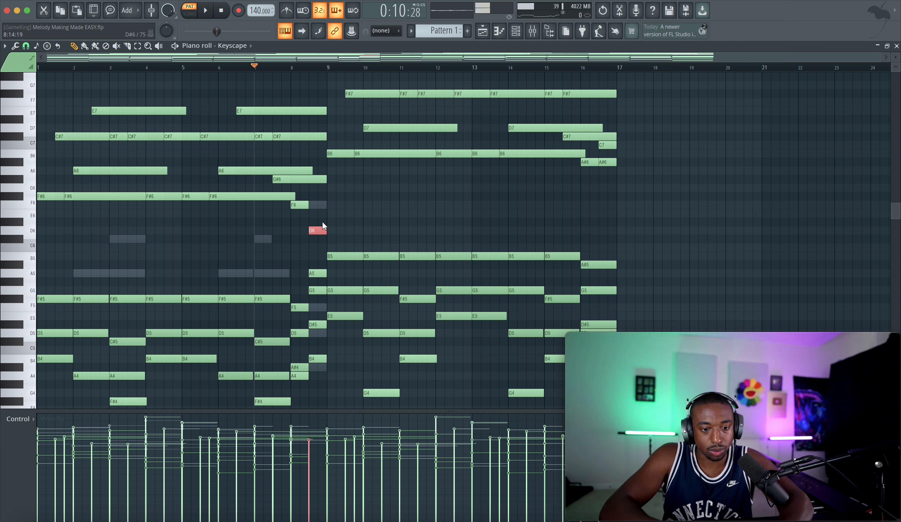
{"action": "key", "text": "space"}
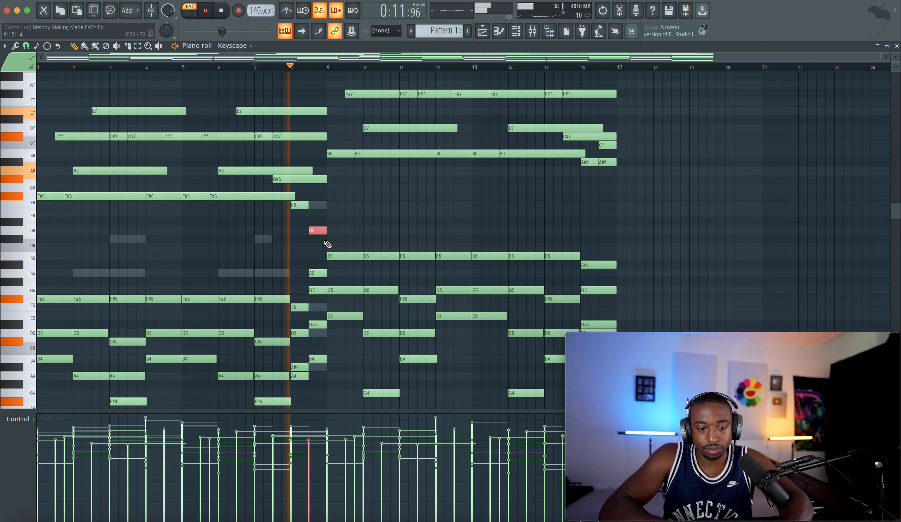
{"action": "key", "text": "ctrl+Down"}
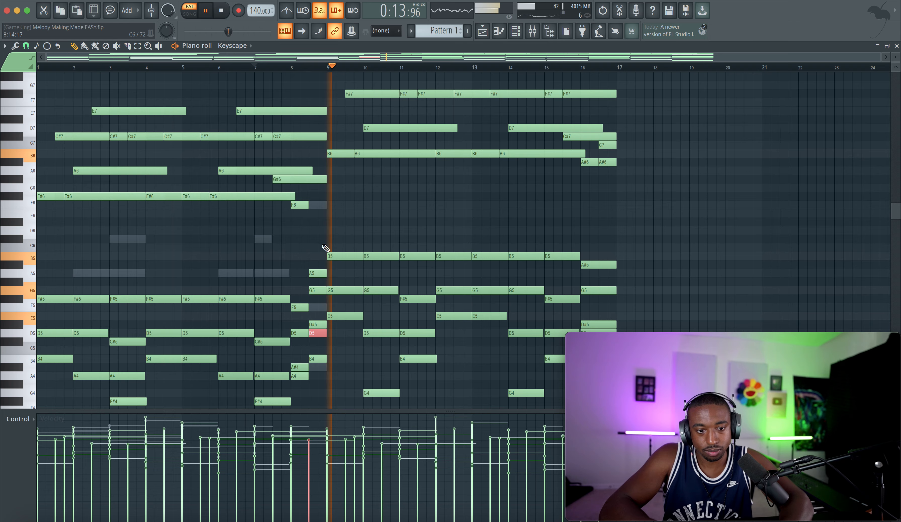
{"action": "key", "text": "space"}
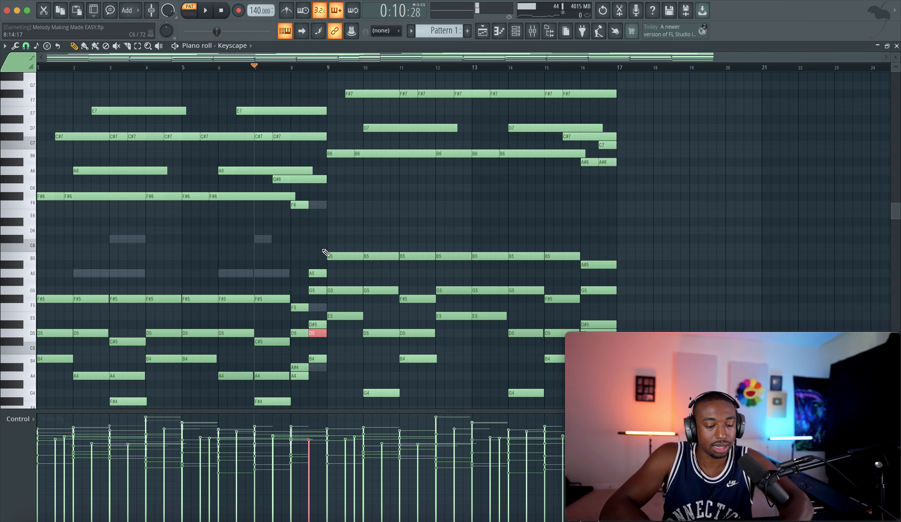
Lower the B5 note in bar 9 by an octave to B4 and listen to the transition from bar 7.
{"action": "key", "text": "space"}
{"action": "scroll", "coordinate": [316, 211], "scroll_direction": "down", "scroll_amount": 2}
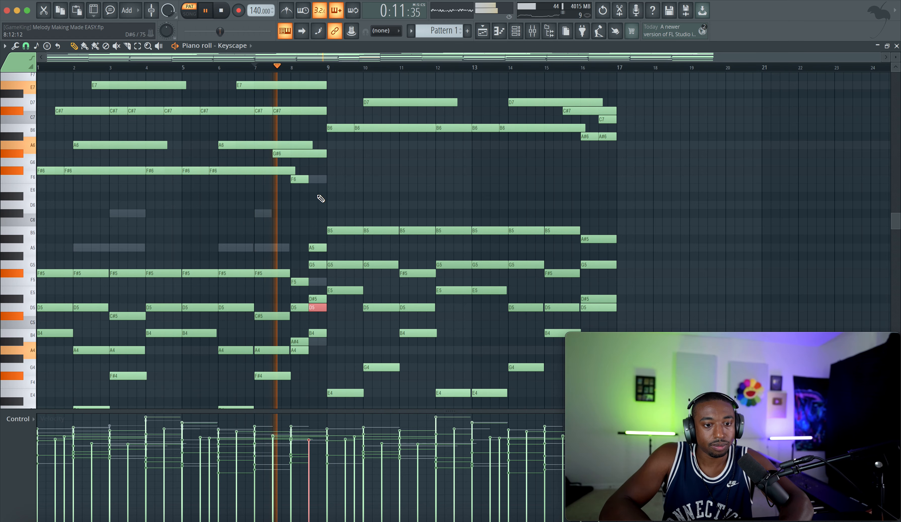
{"action": "scroll", "coordinate": [328, 193], "scroll_direction": "down", "scroll_amount": 4}
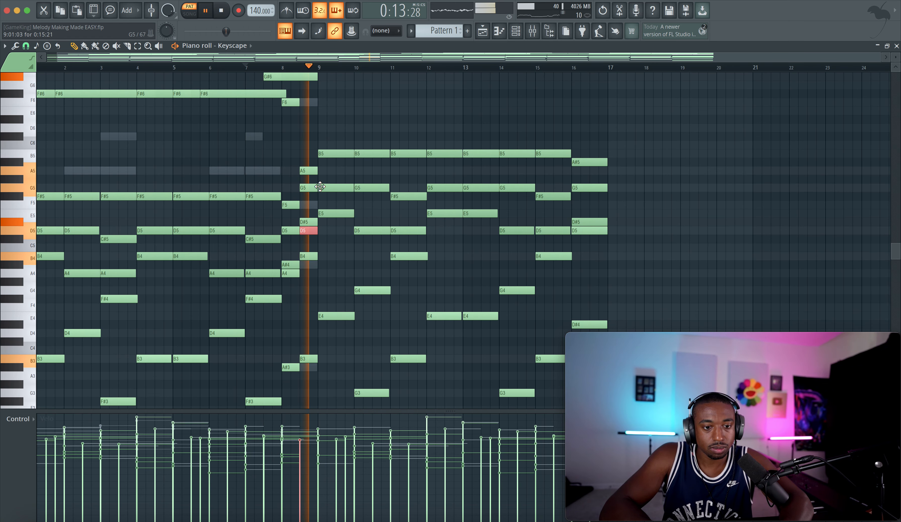
{"action": "key", "text": "space"}
{"action": "left_click", "coordinate": [337, 159]}
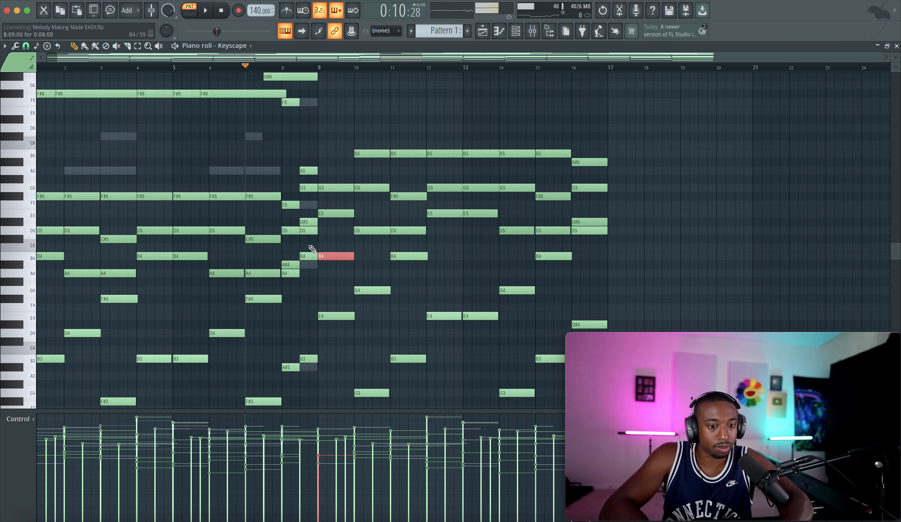
{"action": "key", "text": "space"}
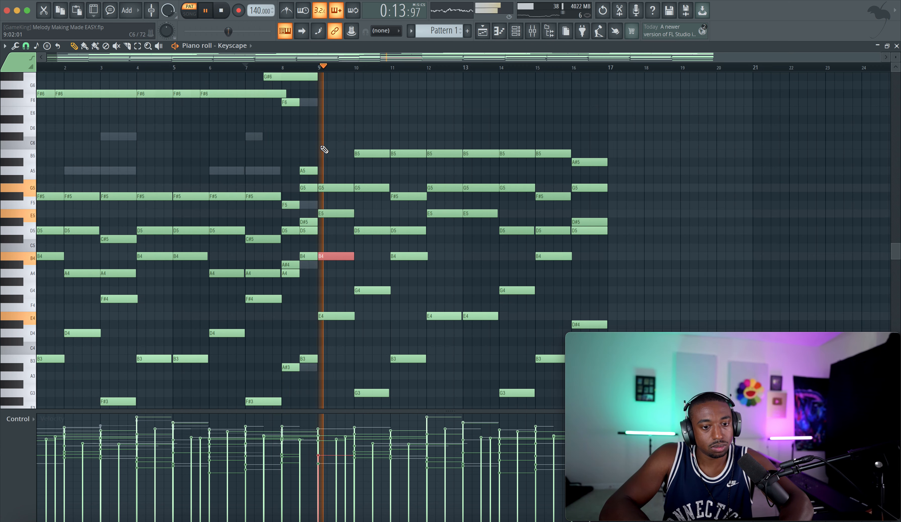
Listen to bars 9 to 11 and audition the E5 note in bar 9.
{"action": "scroll", "coordinate": [332, 150], "scroll_direction": "down", "scroll_amount": 1}
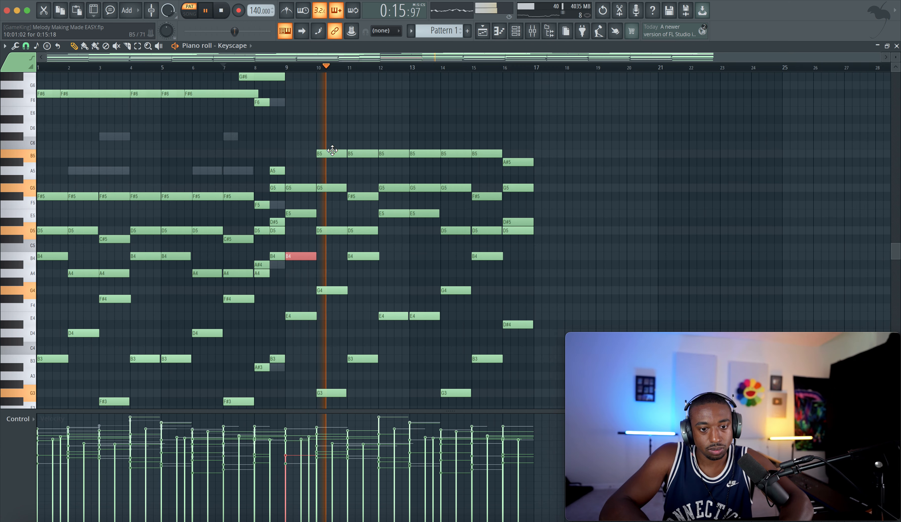
{"action": "scroll", "coordinate": [332, 152], "scroll_direction": "down", "scroll_amount": 1}
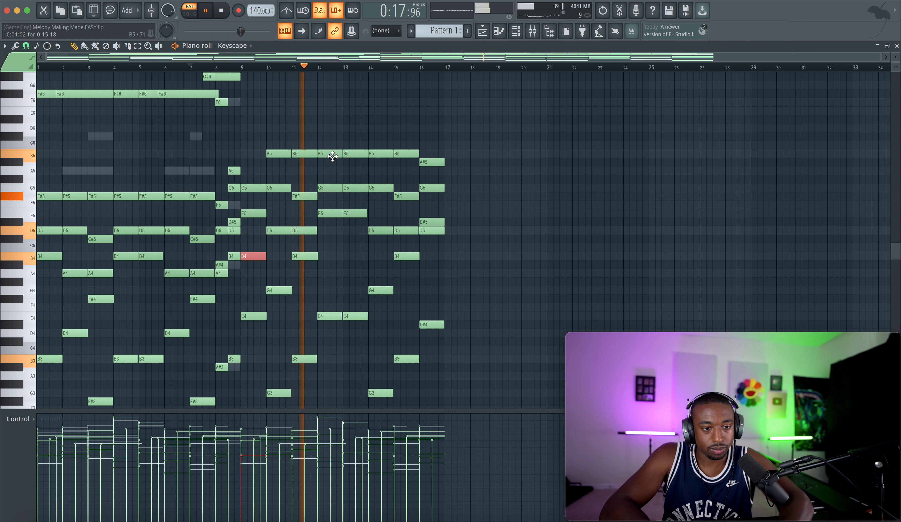
{"action": "key", "text": "space"}
{"action": "scroll", "coordinate": [333, 156], "scroll_direction": "up", "scroll_amount": 4}
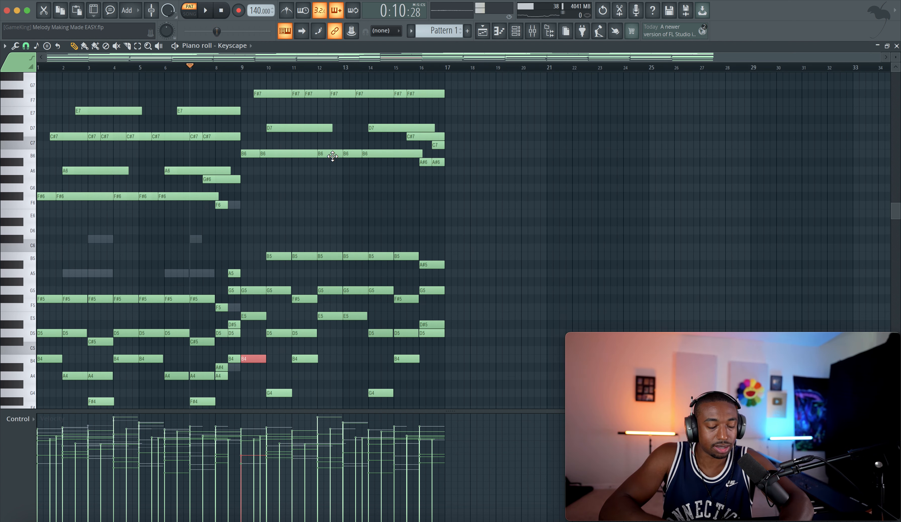
{"action": "scroll", "coordinate": [332, 156], "scroll_direction": "down", "scroll_amount": 1}
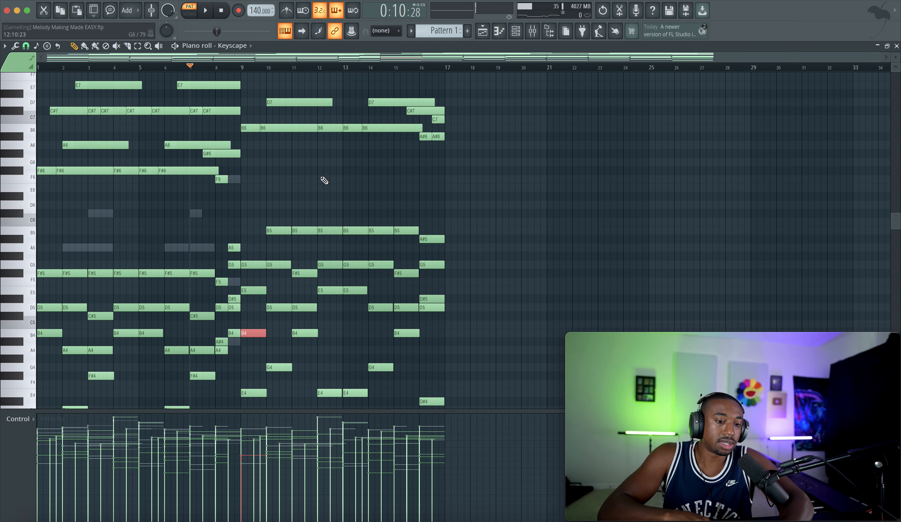
{"action": "scroll", "coordinate": [257, 309], "scroll_direction": "down", "scroll_amount": 2}
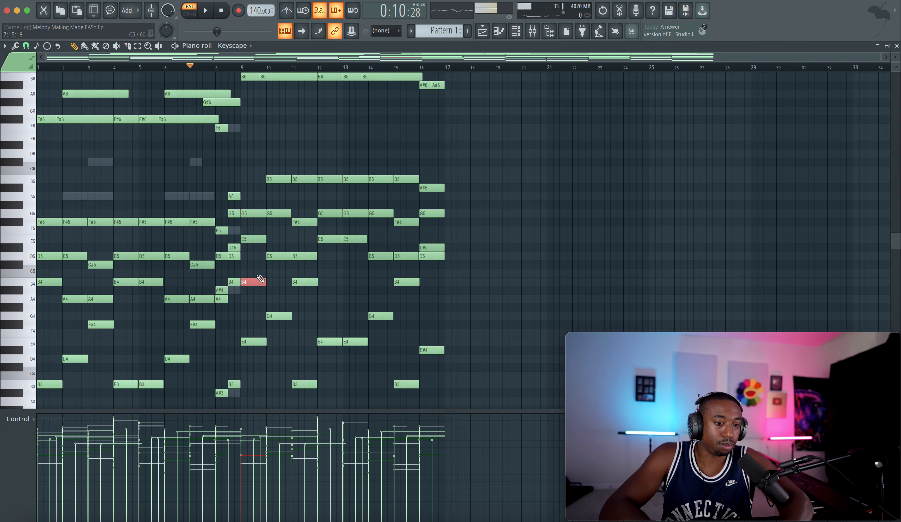
{"action": "left_click", "coordinate": [253, 238]}
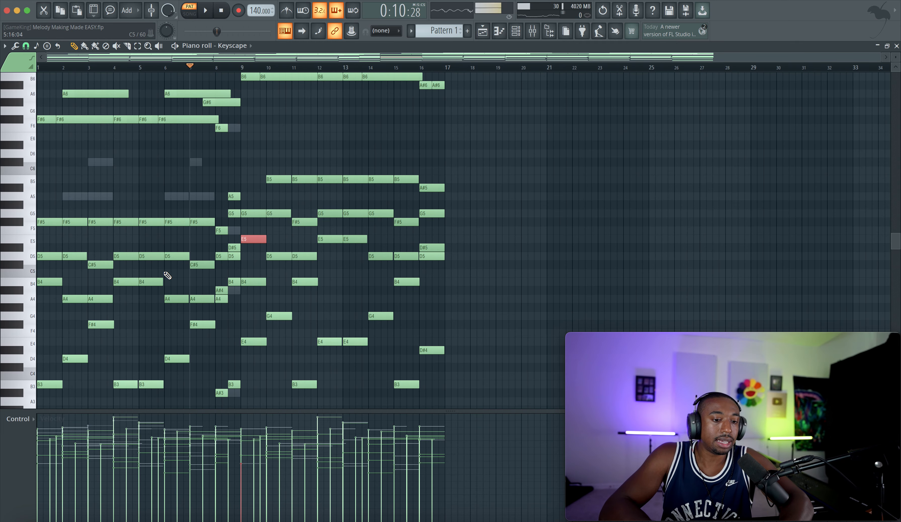
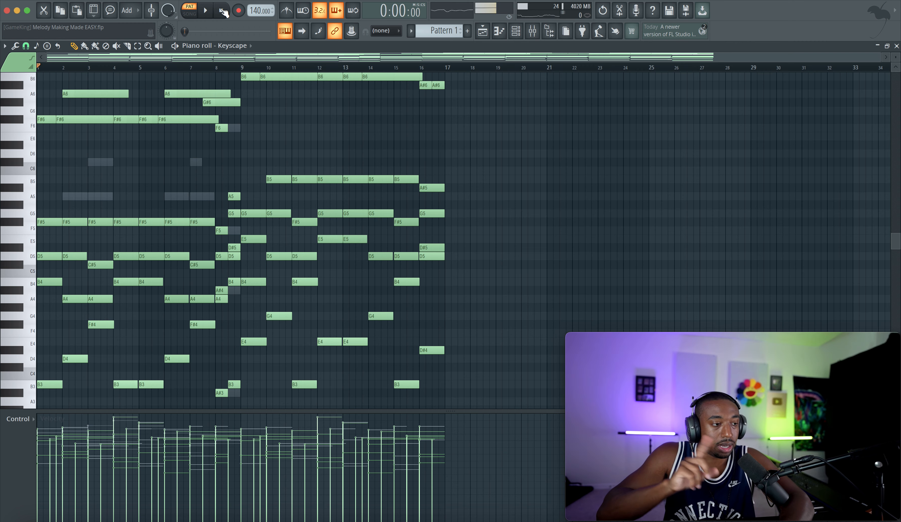
Play the pattern and humanize the chord in the second half of bar 8.
{"action": "key", "text": "space"}
{"action": "scroll", "coordinate": [322, 135], "scroll_direction": "up", "scroll_amount": 3}
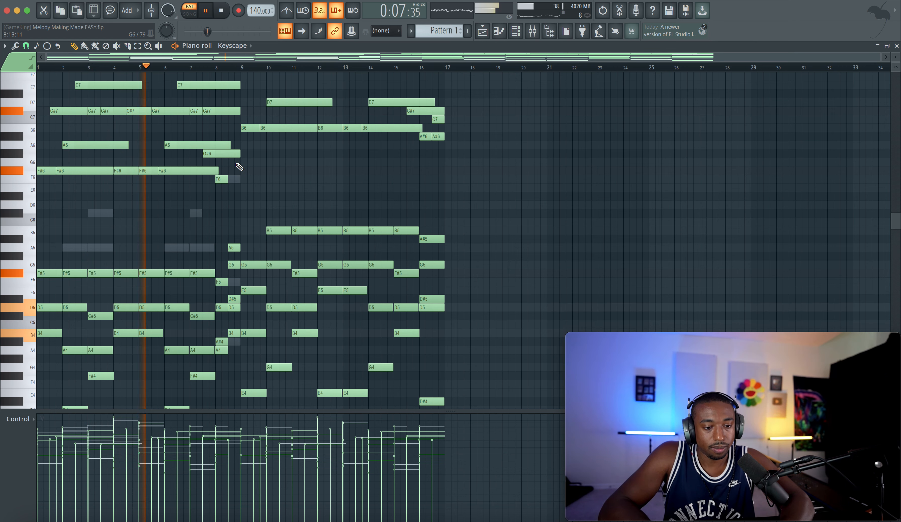
{"action": "left_click_drag", "start_coordinate": [235, 240], "coordinate": [234, 335]}
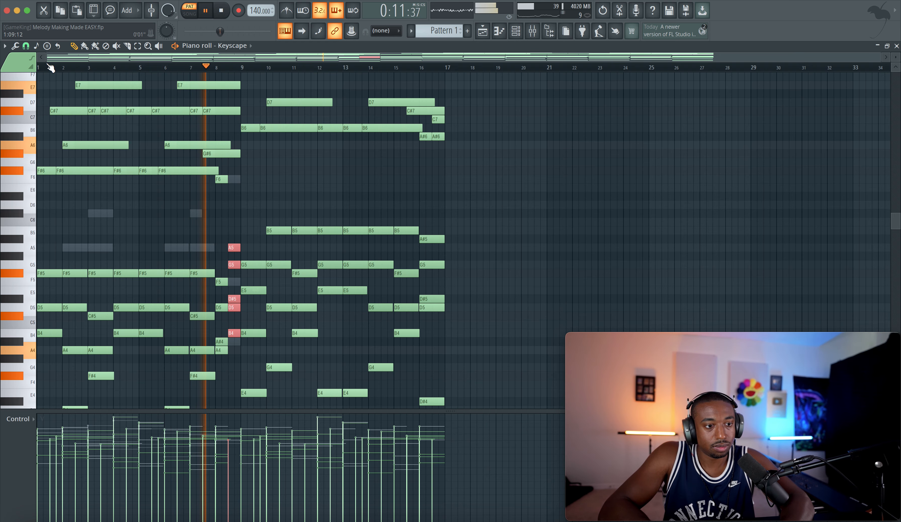
{"action": "left_click", "coordinate": [5, 46]}
{"action": "mouse_move", "coordinate": [15, 77]}
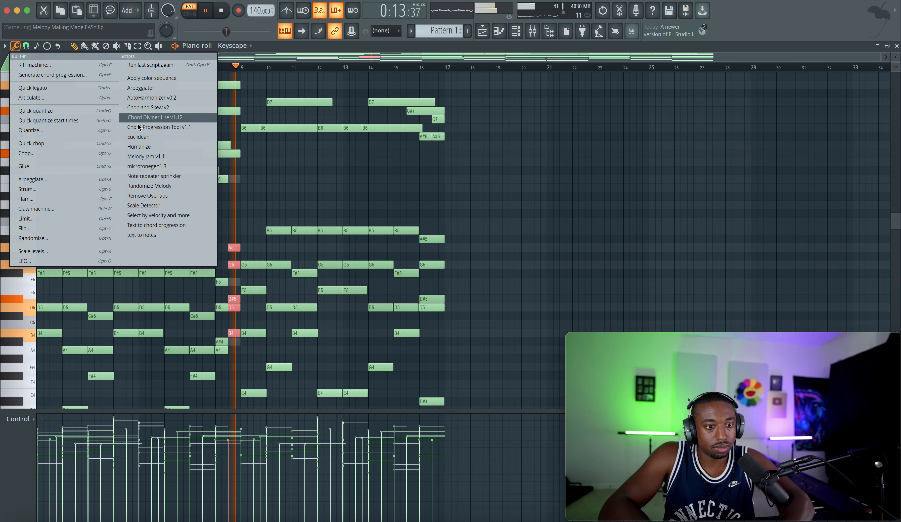
{"action": "left_click", "coordinate": [156, 144]}
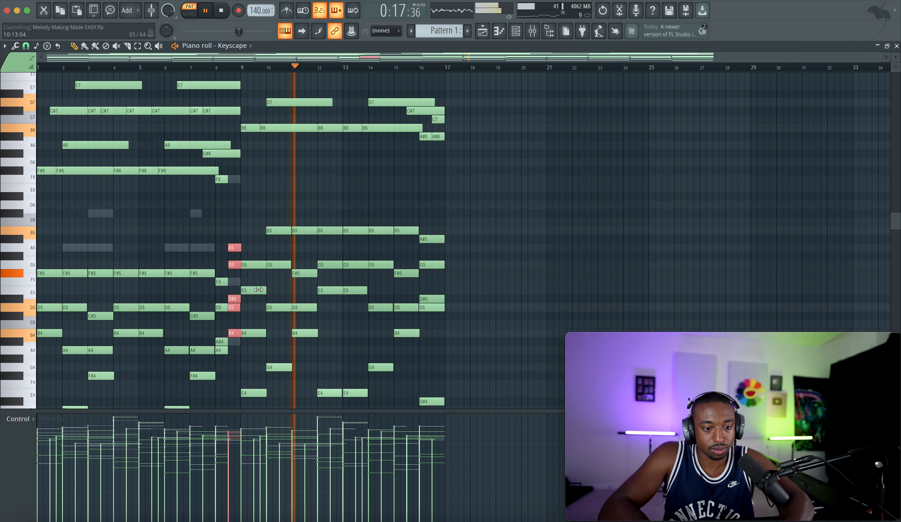
{"action": "left_click", "coordinate": [551, 339]}
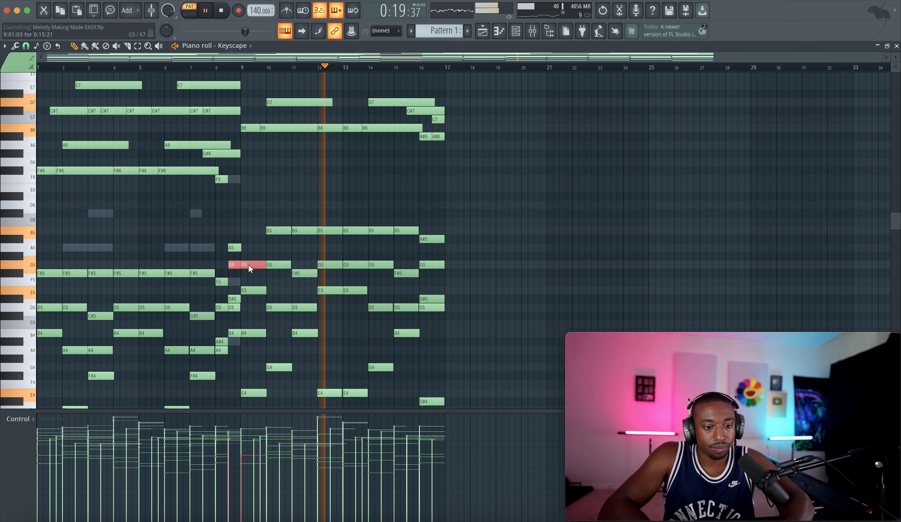
Remove overlaps from all notes in the pattern and clear the selection.
{"action": "key", "text": "ctrl+a"}
{"action": "left_click", "coordinate": [15, 46]}
{"action": "mouse_move", "coordinate": [36, 65]}
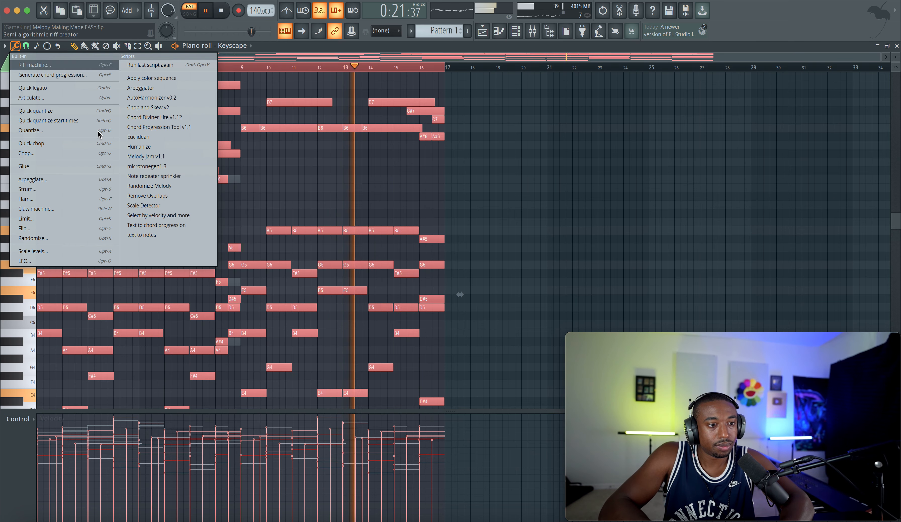
{"action": "left_click", "coordinate": [165, 196]}
{"action": "key", "text": "Return"}
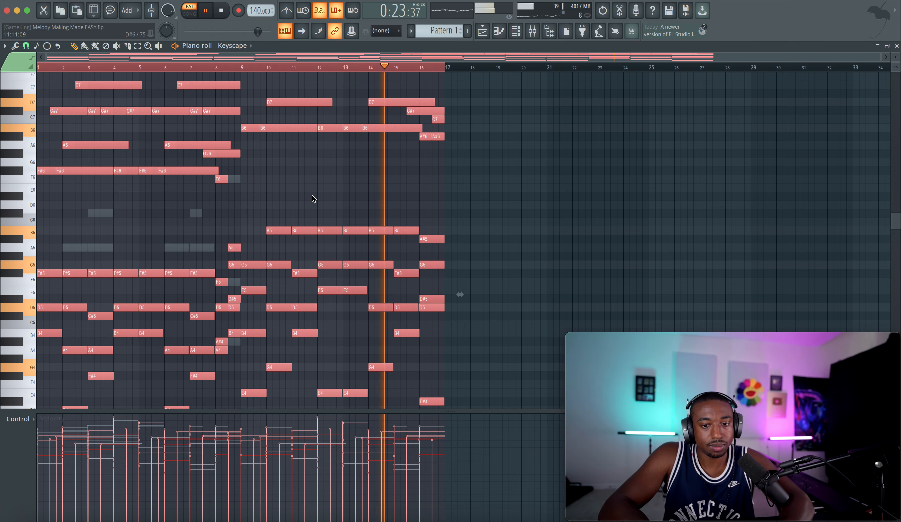
{"action": "right_click", "coordinate": [338, 176]}
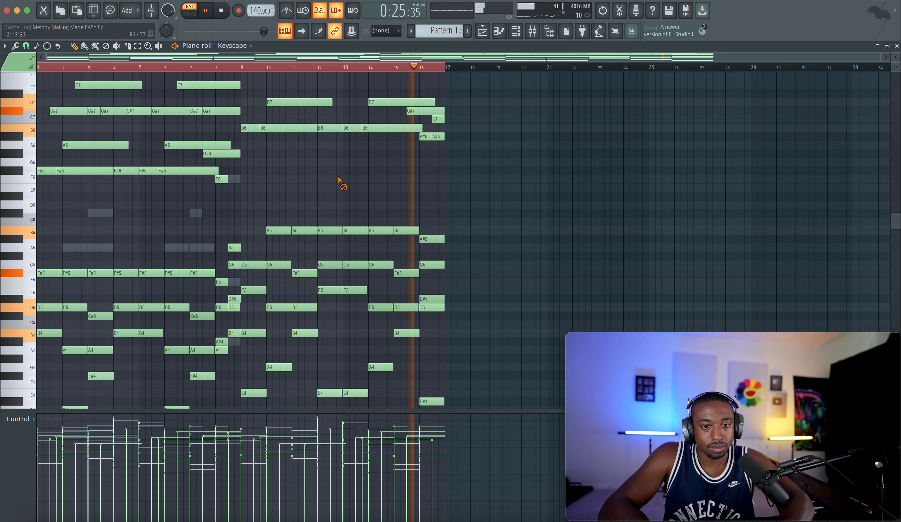
Delete the second A#6 in bar 16 and listen to the ending from bar 15.
{"action": "scroll", "coordinate": [339, 179], "scroll_direction": "down", "scroll_amount": 2}
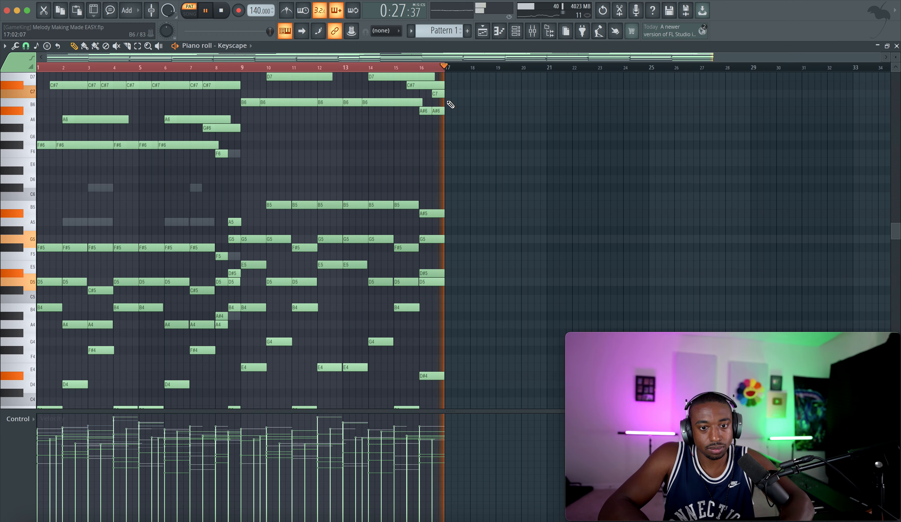
{"action": "key", "text": "space"}
{"action": "left_click", "coordinate": [422, 68]}
{"action": "key", "text": "space"}
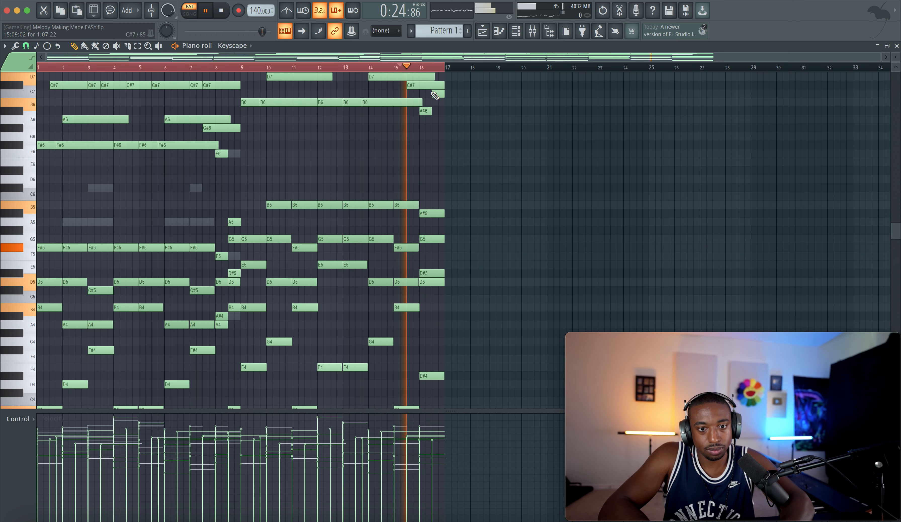
{"action": "scroll", "coordinate": [442, 120], "scroll_direction": "up", "scroll_amount": 2}
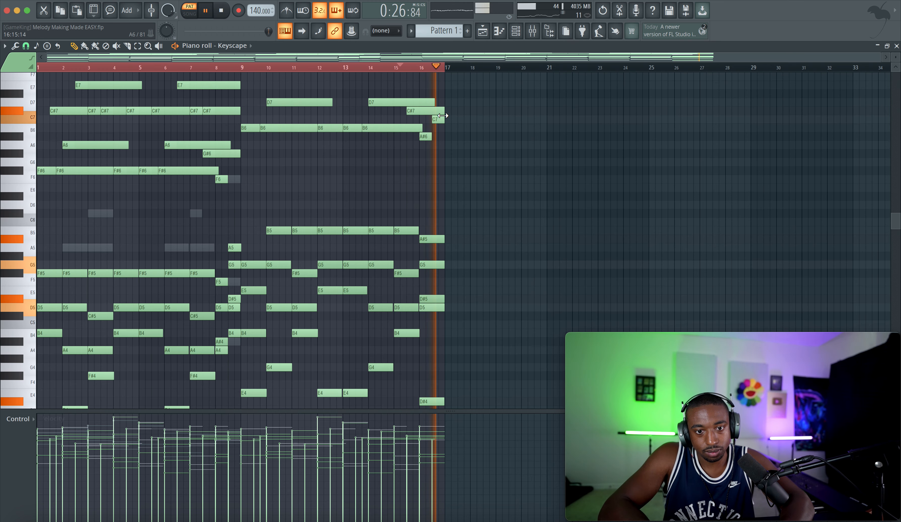
{"action": "key", "text": "space"}
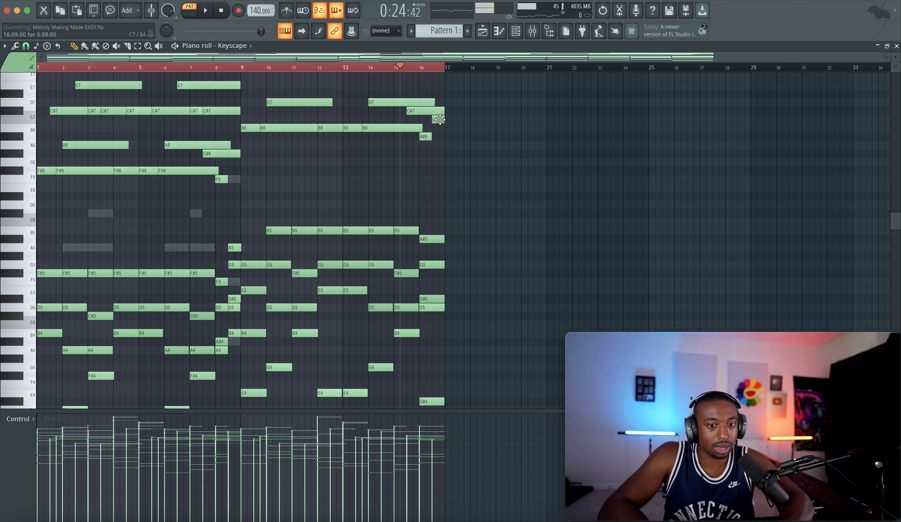
{"action": "key", "text": "space"}
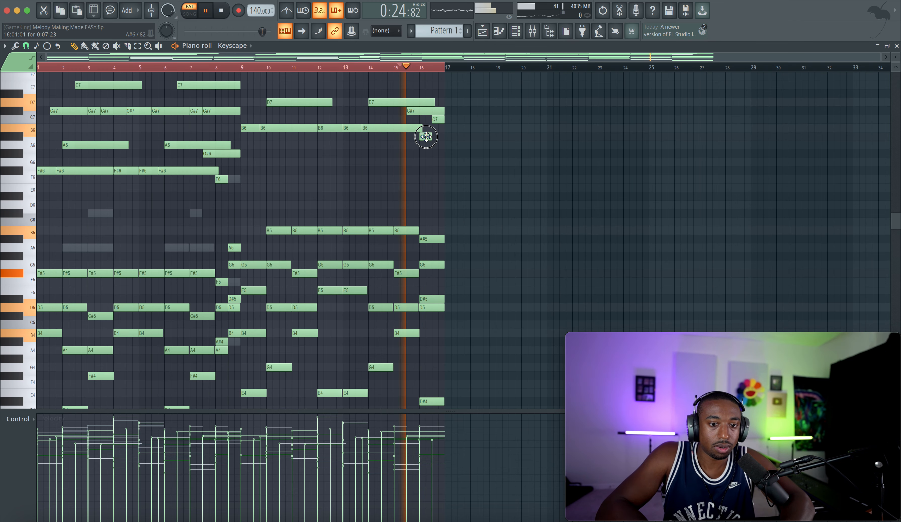
{"action": "key", "text": "space"}
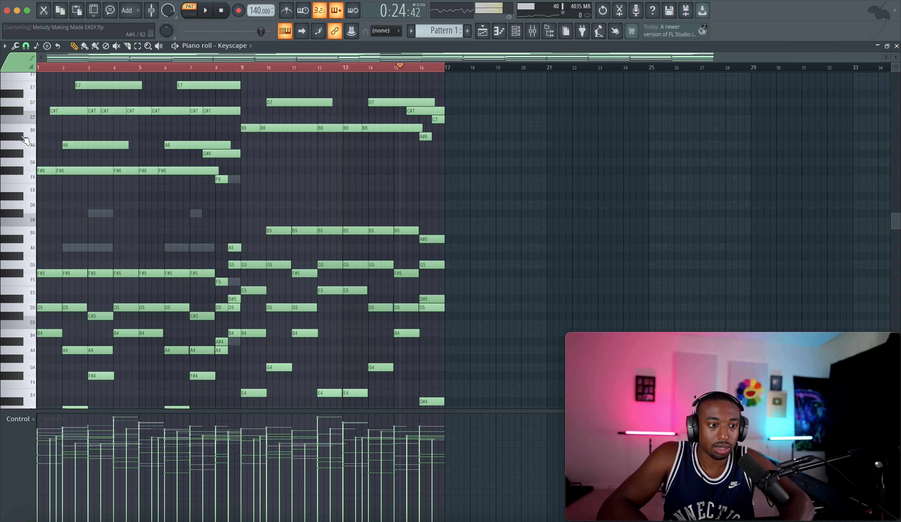
Redraw the A#6 in the second half of bar 16 while playing from bar 15.
{"action": "key", "text": "space"}
{"action": "left_click", "coordinate": [437, 136]}
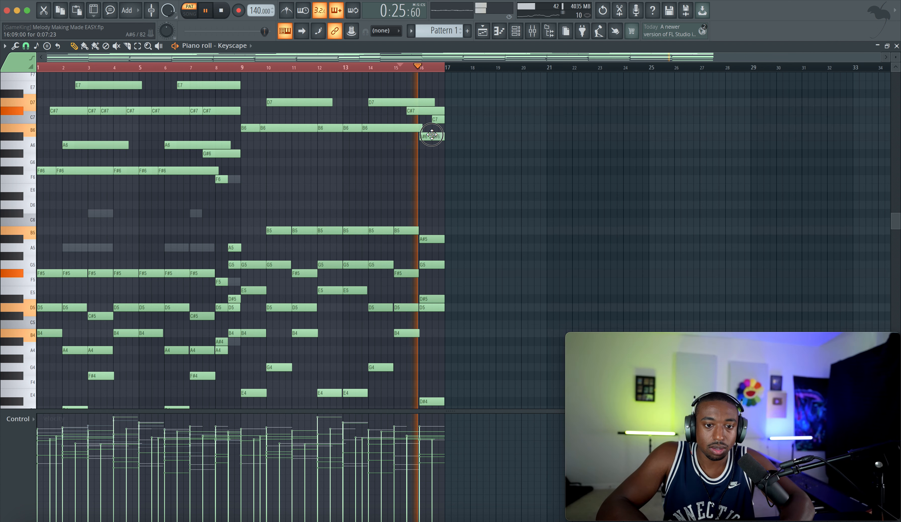
{"action": "key", "text": "space"}
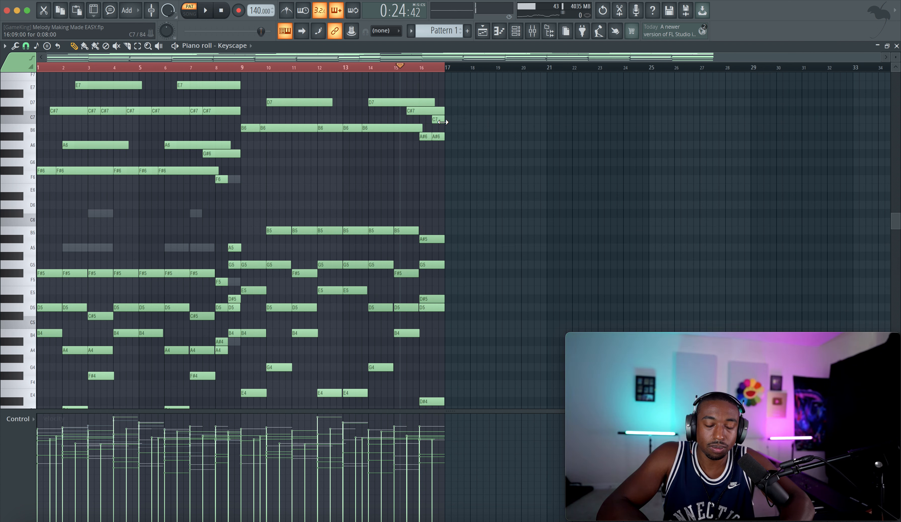
Try lowering the second A#6 in bar 16 to A6 and G#6, listening from bar 15 each time.
{"action": "left_click_drag", "start_coordinate": [443, 138], "coordinate": [444, 143]}
{"action": "key", "text": "space"}
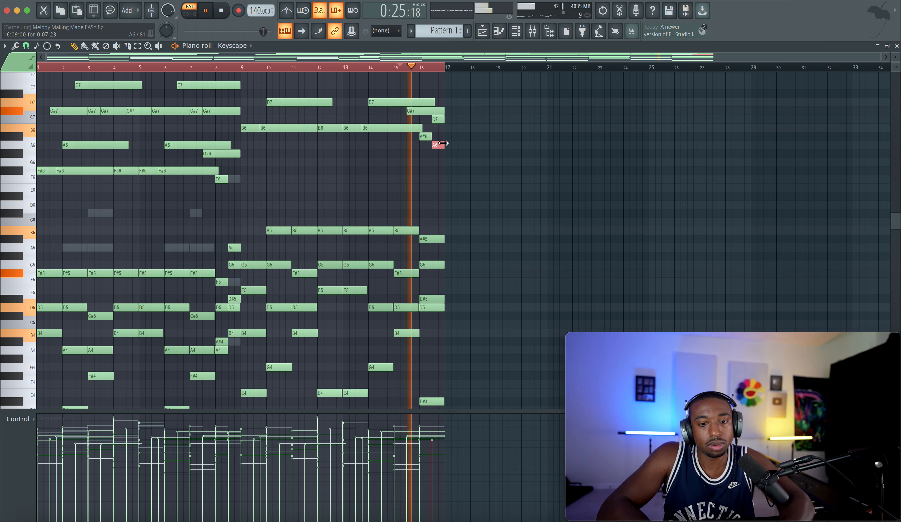
{"action": "key", "text": "space"}
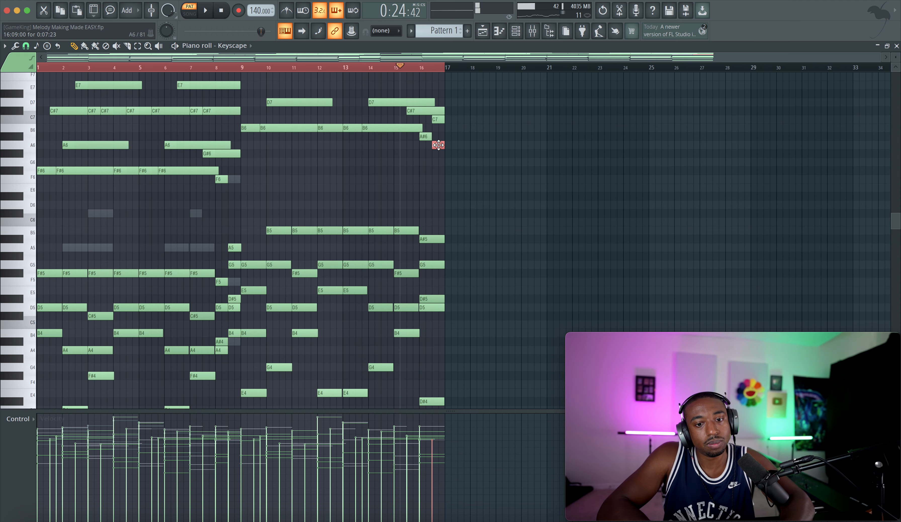
{"action": "left_click_drag", "start_coordinate": [436, 145], "coordinate": [437, 153]}
{"action": "key", "text": "space"}
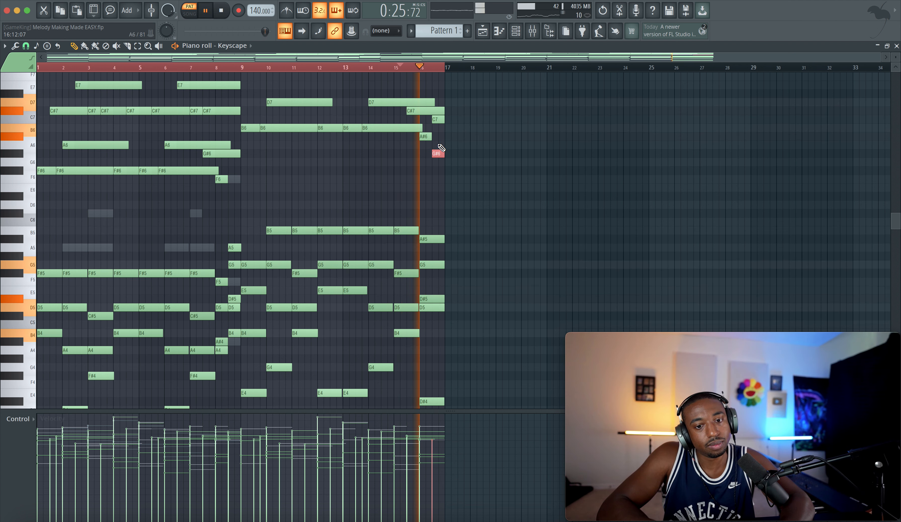
{"action": "key", "text": "space"}
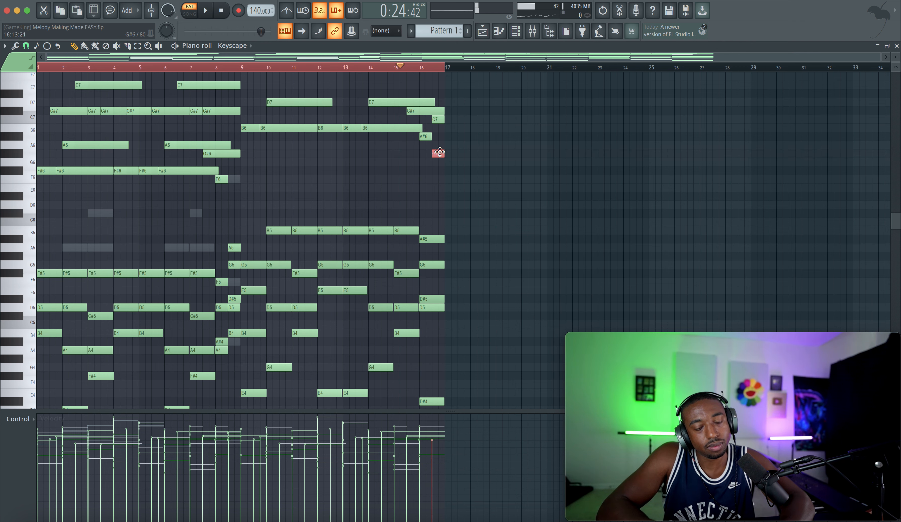
Delete the G#6 at the end of bar 16, draw an A#6 in its slot and play the pattern.
{"action": "right_click", "coordinate": [438, 155]}
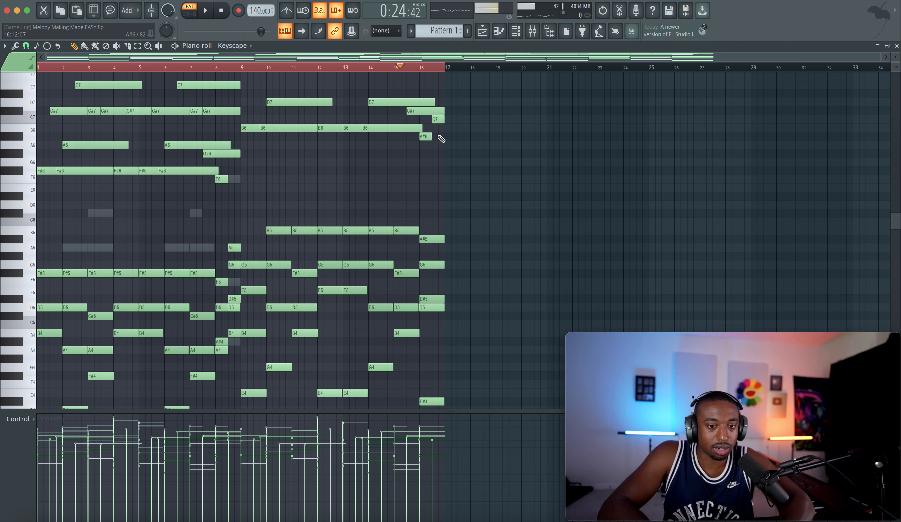
{"action": "left_click_drag", "start_coordinate": [438, 138], "coordinate": [431, 137]}
{"action": "key", "text": "space"}
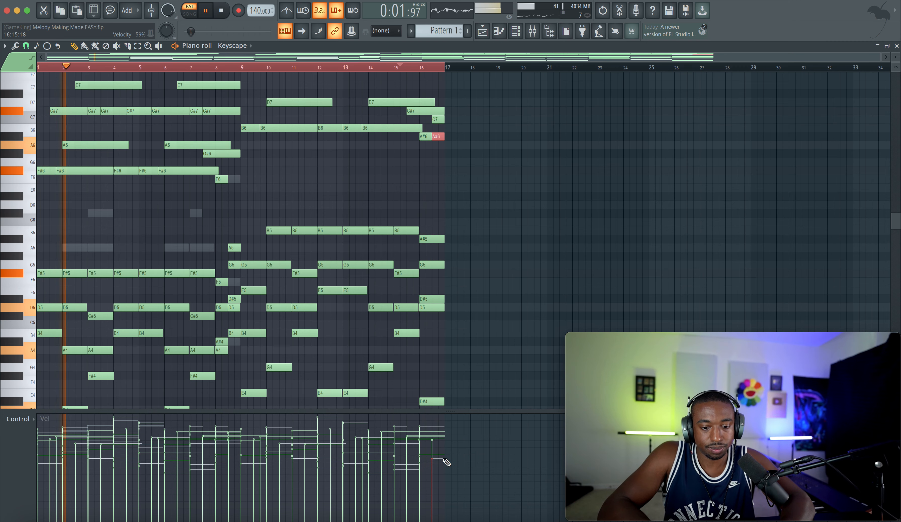
Strum the chord in the second half of bar 8 with increased start time strength.
{"action": "scroll", "coordinate": [451, 368], "scroll_direction": "down", "scroll_amount": 3}
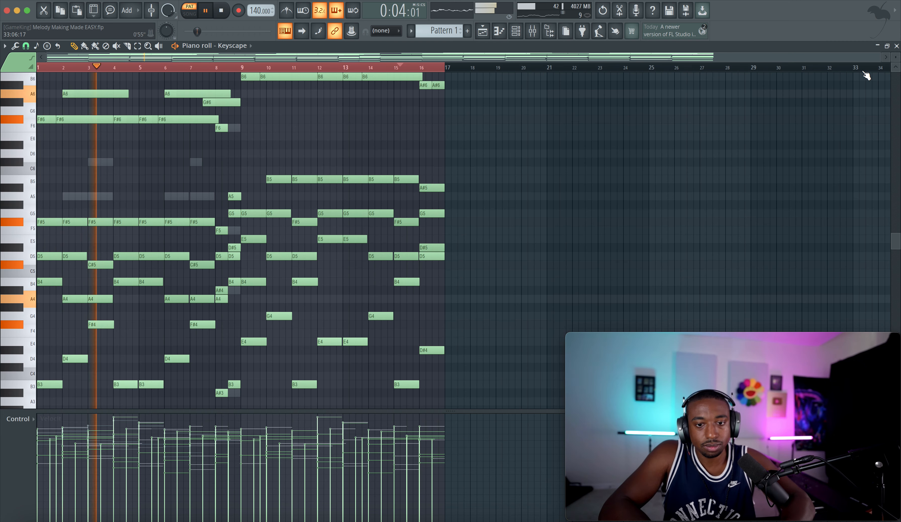
{"action": "left_click_drag", "start_coordinate": [893, 57], "coordinate": [893, 73]}
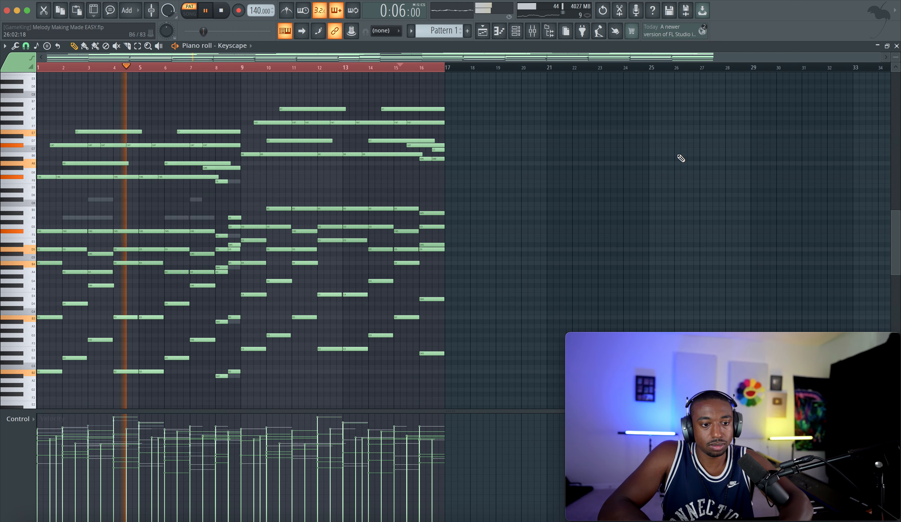
{"action": "scroll", "coordinate": [681, 158], "scroll_direction": "down", "scroll_amount": 3}
{"action": "scroll", "coordinate": [680, 157], "scroll_direction": "up", "scroll_amount": 1}
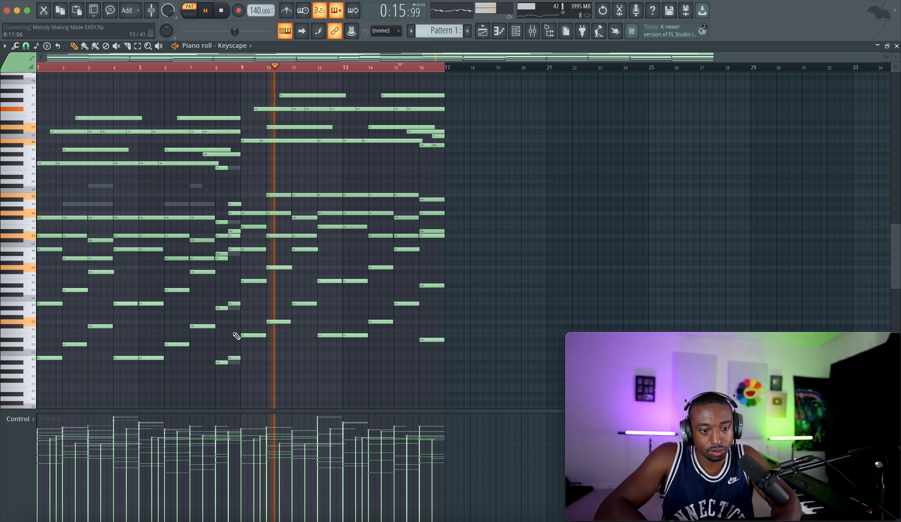
{"action": "left_click_drag", "start_coordinate": [236, 368], "coordinate": [234, 201]}
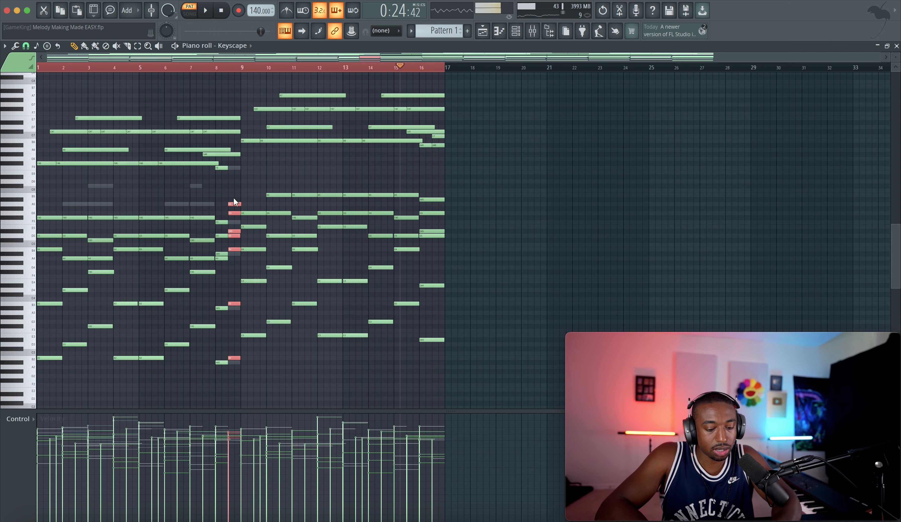
{"action": "key", "text": "alt+s"}
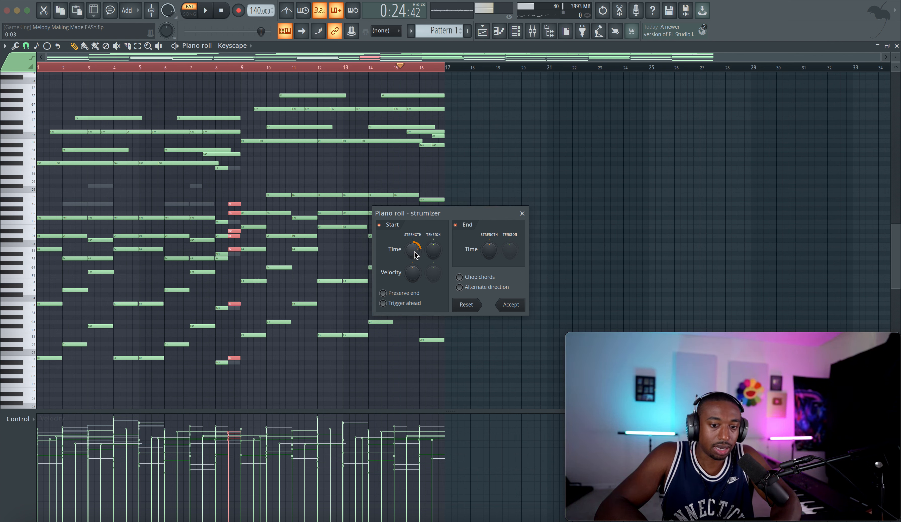
{"action": "left_click_drag", "start_coordinate": [413, 250], "coordinate": [413, 237]}
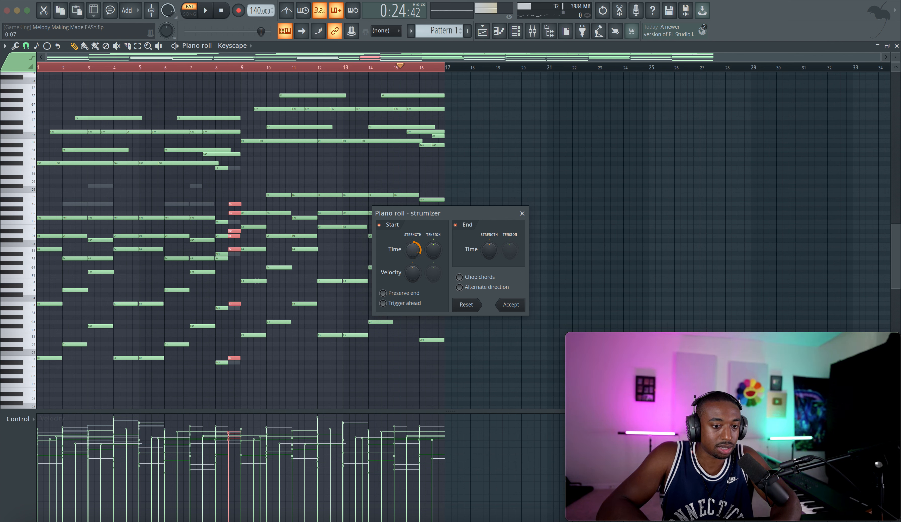
{"action": "left_click_drag", "start_coordinate": [413, 236], "coordinate": [413, 226]}
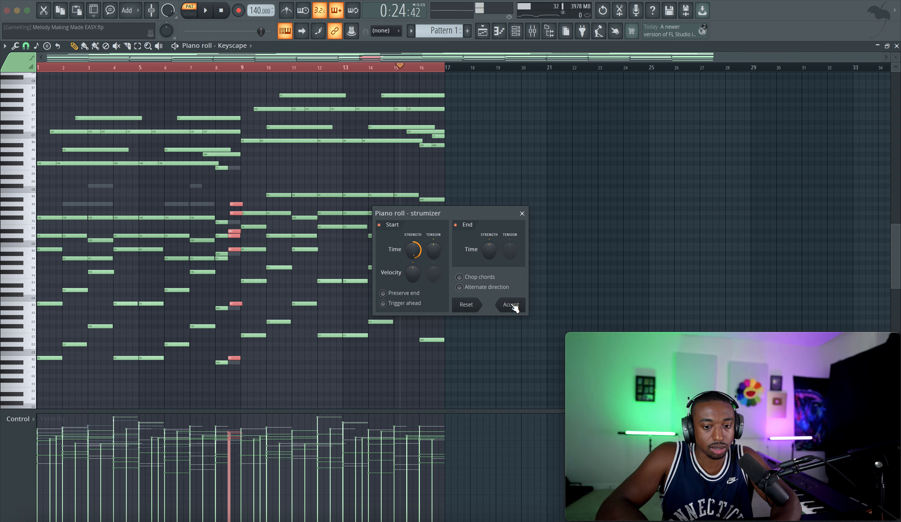
{"action": "key", "text": "Return"}
Play the pattern from bar 7 to hear the strummed chord leading into bar 9.
{"action": "left_click", "coordinate": [201, 68]}
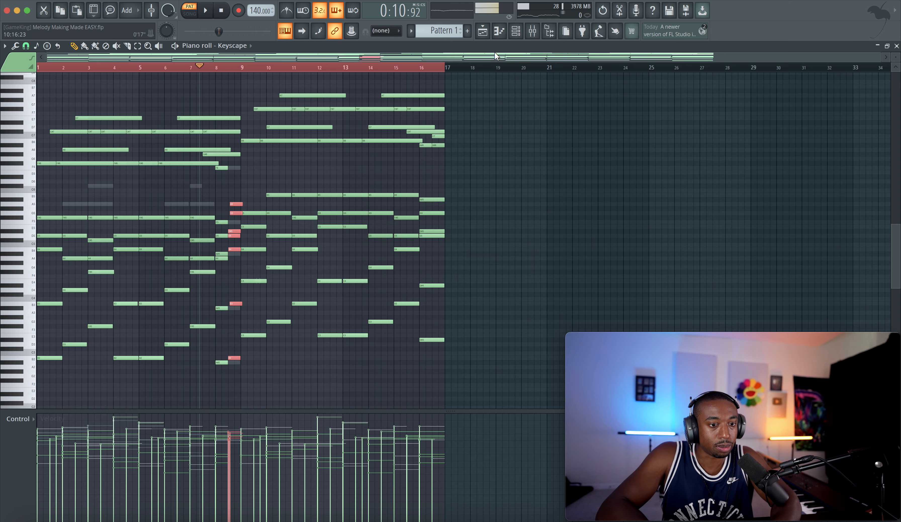
{"action": "key", "text": "space"}
{"action": "key", "text": "F9"}
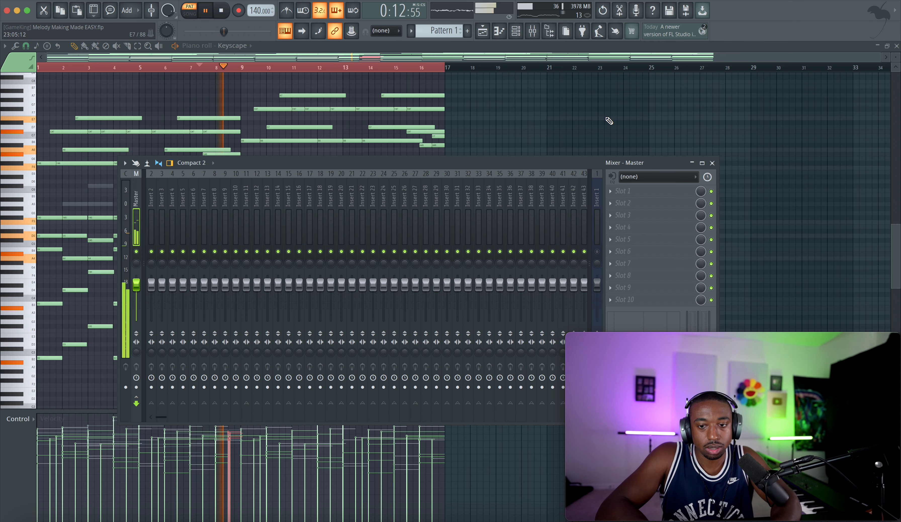
{"action": "key", "text": "F9"}
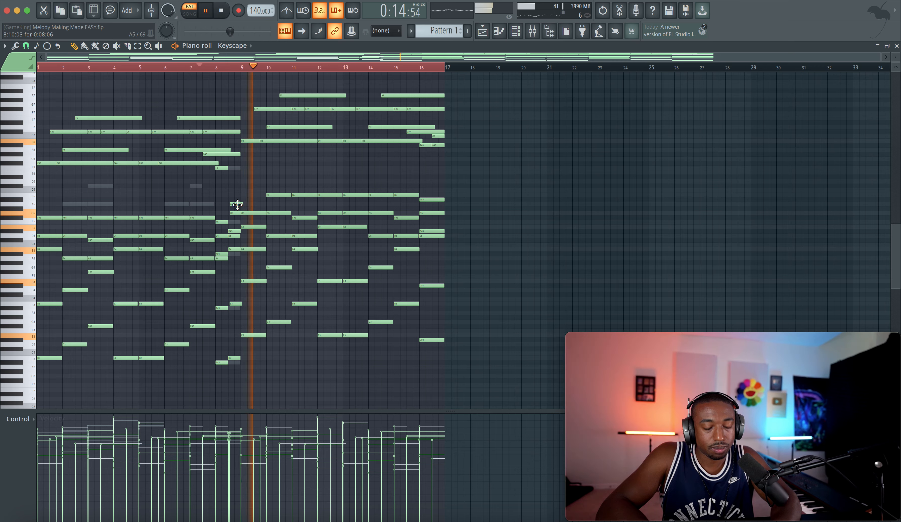
Run the Remove Overlaps script on the Keyscape notes.
{"action": "left_click", "coordinate": [15, 45]}
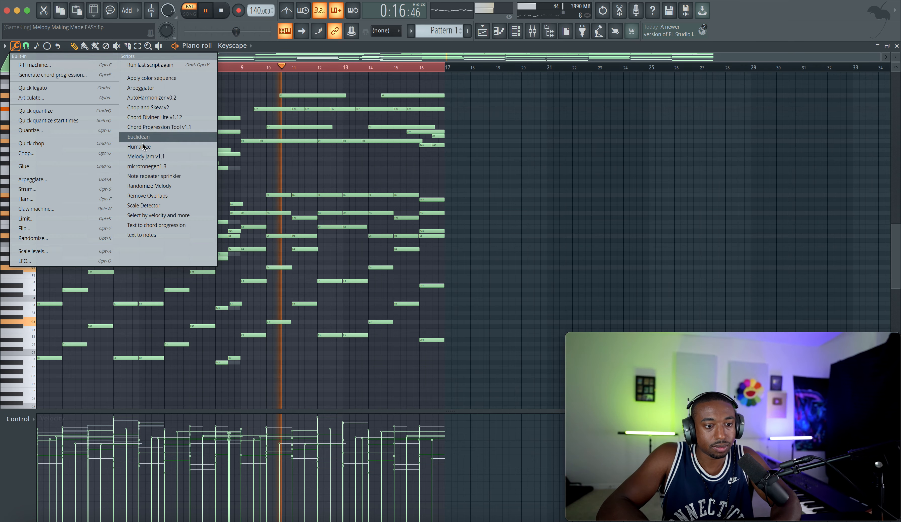
{"action": "left_click", "coordinate": [152, 196]}
{"action": "key", "text": "Return"}
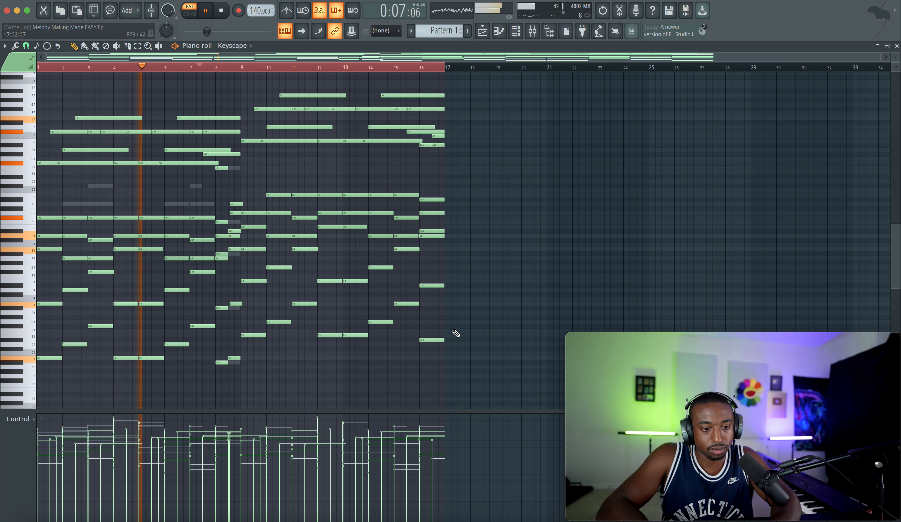
Transpose all notes in bars 9 to 16 down one octave.
{"action": "left_click_drag", "start_coordinate": [469, 350], "coordinate": [248, 90]}
{"action": "key", "text": "ctrl+Down"}
{"action": "scroll", "coordinate": [376, 108], "scroll_direction": "up", "scroll_amount": 2}
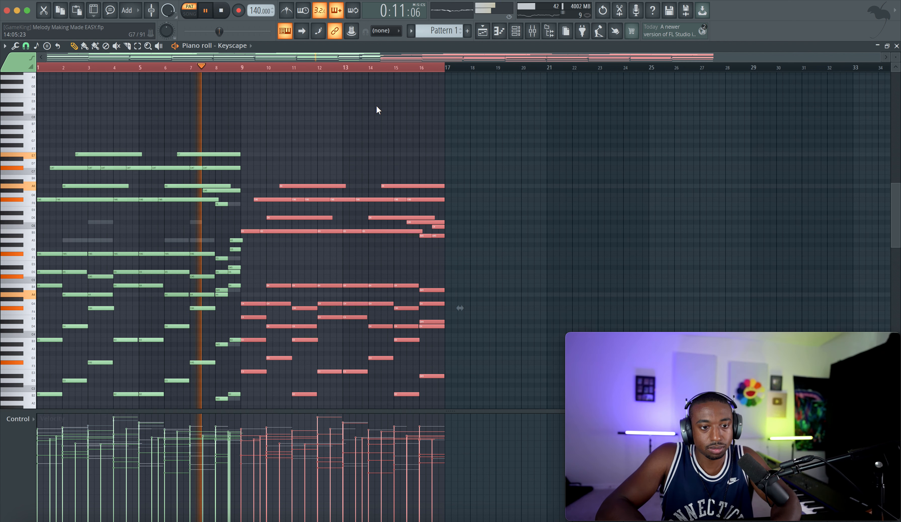
{"action": "scroll", "coordinate": [376, 105], "scroll_direction": "down", "scroll_amount": 3}
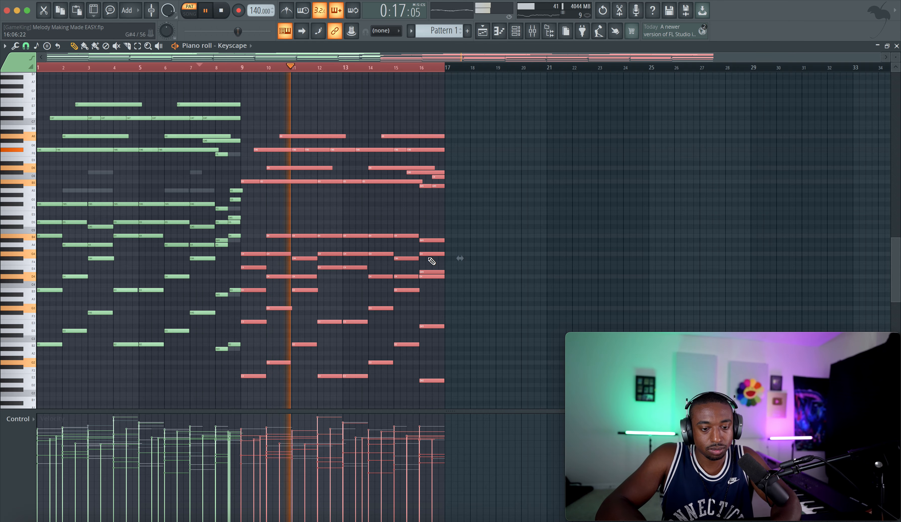
Duplicate all the notes of bars 1 to 16 into bars 17 to 32 and clear the selection.
{"action": "left_click_drag", "start_coordinate": [473, 388], "coordinate": [7, 64]}
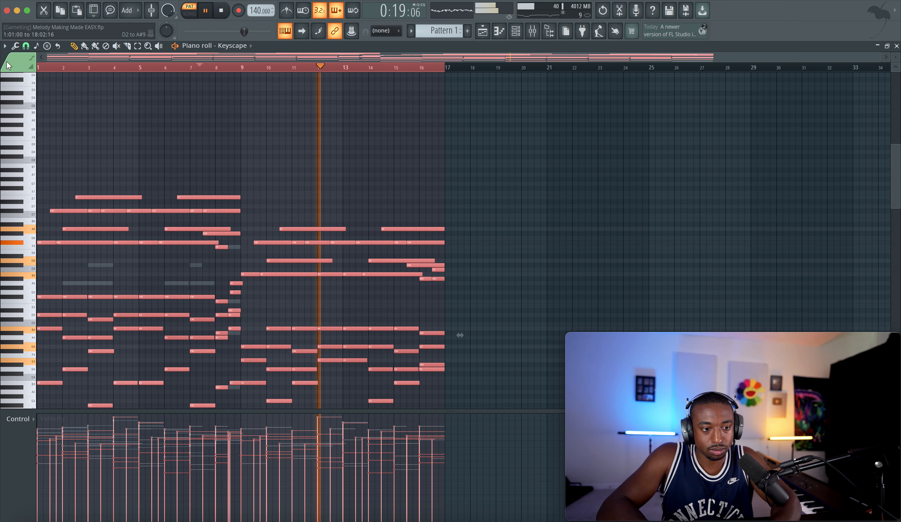
{"action": "scroll", "coordinate": [104, 217], "scroll_direction": "down", "scroll_amount": 3}
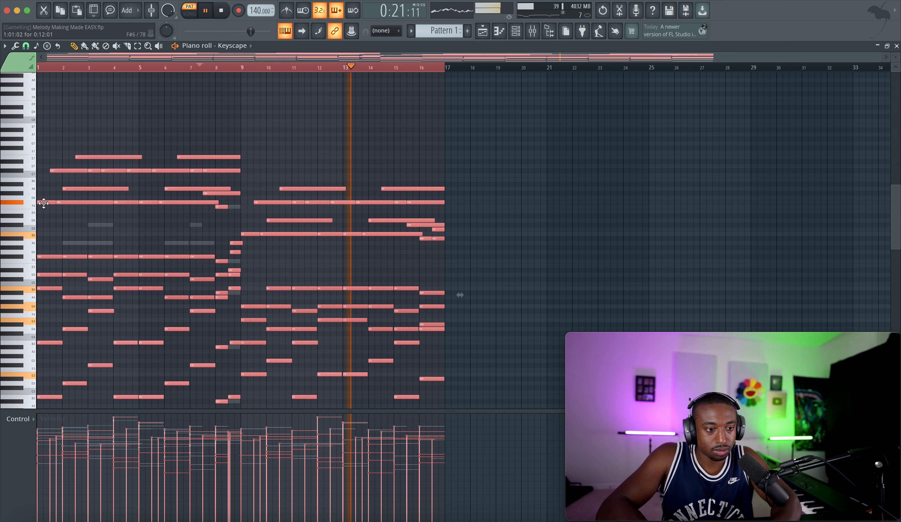
{"action": "scroll", "coordinate": [44, 203], "scroll_direction": "up", "scroll_amount": 3}
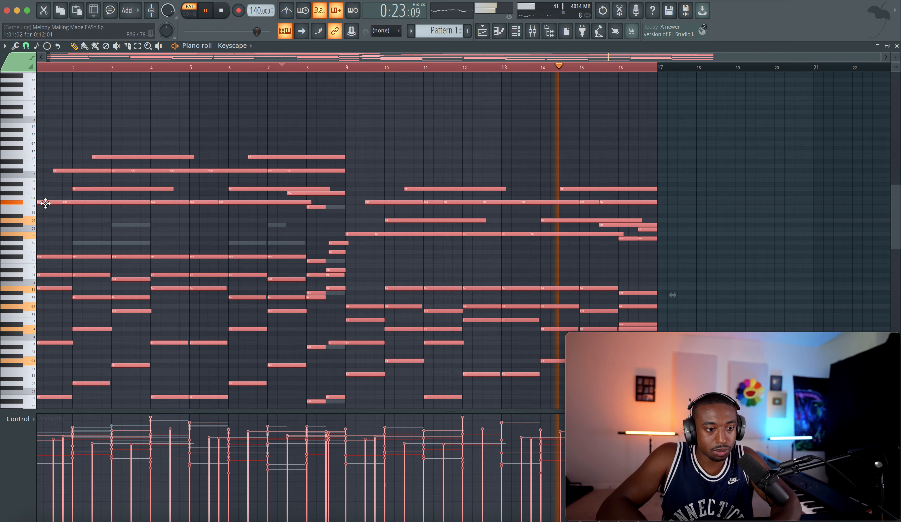
{"action": "scroll", "coordinate": [45, 203], "scroll_direction": "down", "scroll_amount": 2}
{"action": "left_click_drag", "start_coordinate": [44, 203], "coordinate": [332, 203], "text": "shift"}
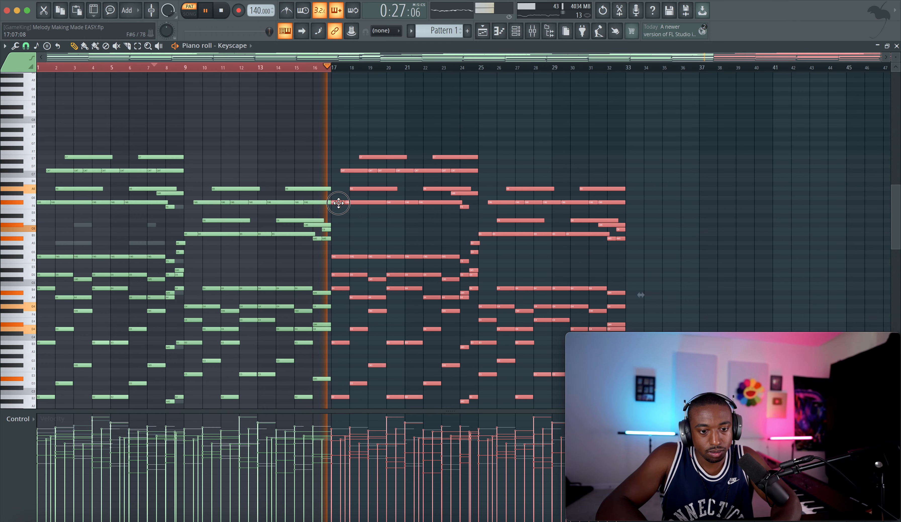
{"action": "left_click", "coordinate": [388, 89]}
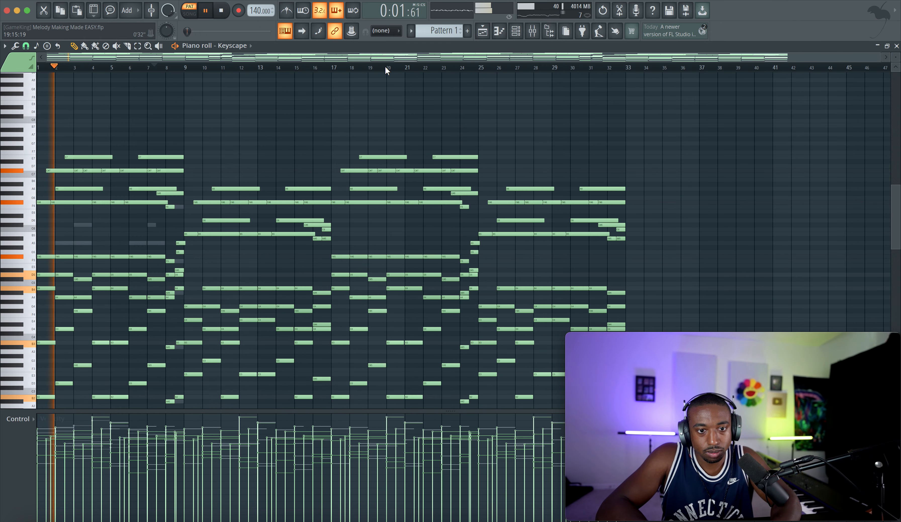
Transpose all notes in bars 25 to 32 up one octave, including the lowest bass notes.
{"action": "scroll", "coordinate": [404, 215], "scroll_direction": "right", "scroll_amount": 2}
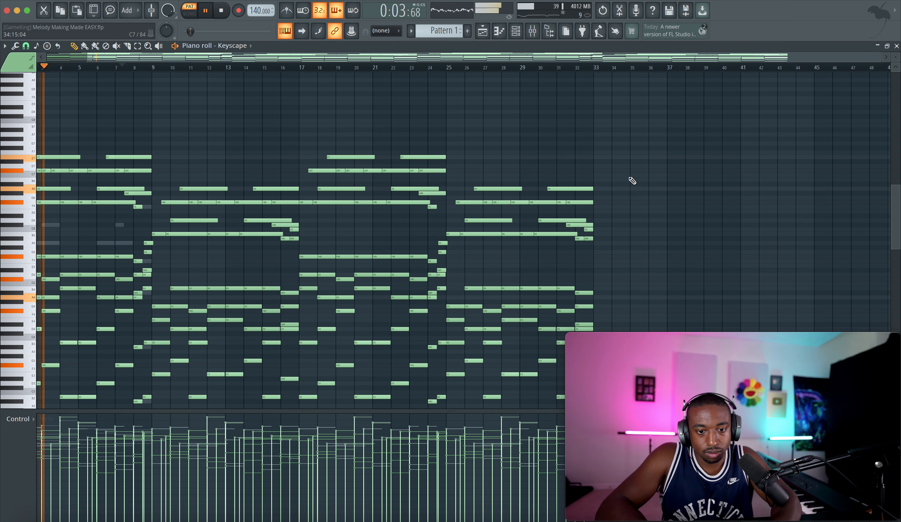
{"action": "scroll", "coordinate": [632, 179], "scroll_direction": "right", "scroll_amount": 4}
{"action": "left_click_drag", "start_coordinate": [546, 133], "coordinate": [371, 404], "text": "super"}
{"action": "scroll", "coordinate": [375, 372], "scroll_direction": "down", "scroll_amount": 1}
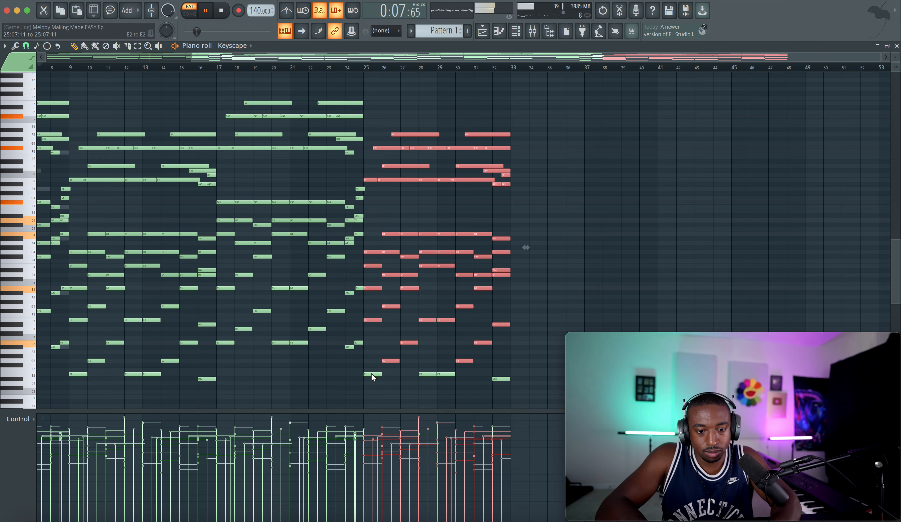
{"action": "left_click_drag", "start_coordinate": [514, 373], "coordinate": [363, 383], "text": "shift+super"}
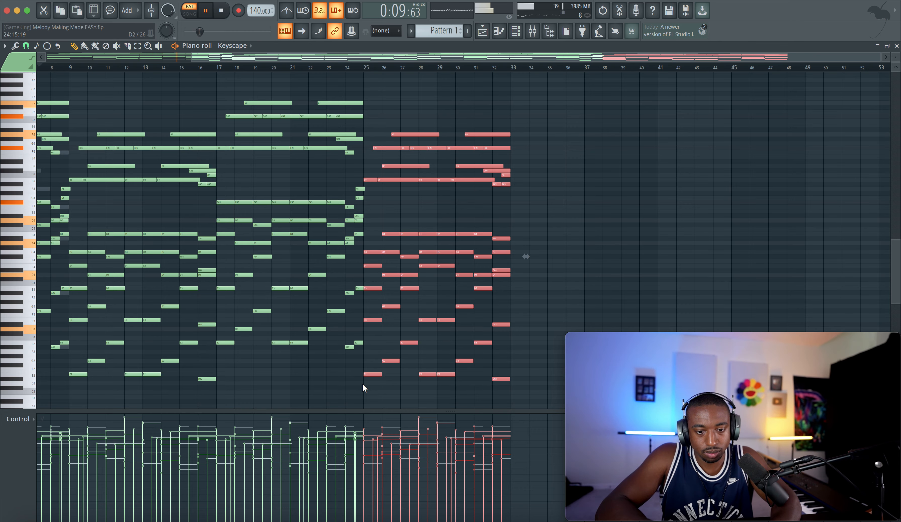
{"action": "key", "text": "super+Up"}
{"action": "scroll", "coordinate": [419, 311], "scroll_direction": "up", "scroll_amount": 1}
{"action": "scroll", "coordinate": [419, 314], "scroll_direction": "up", "scroll_amount": 4}
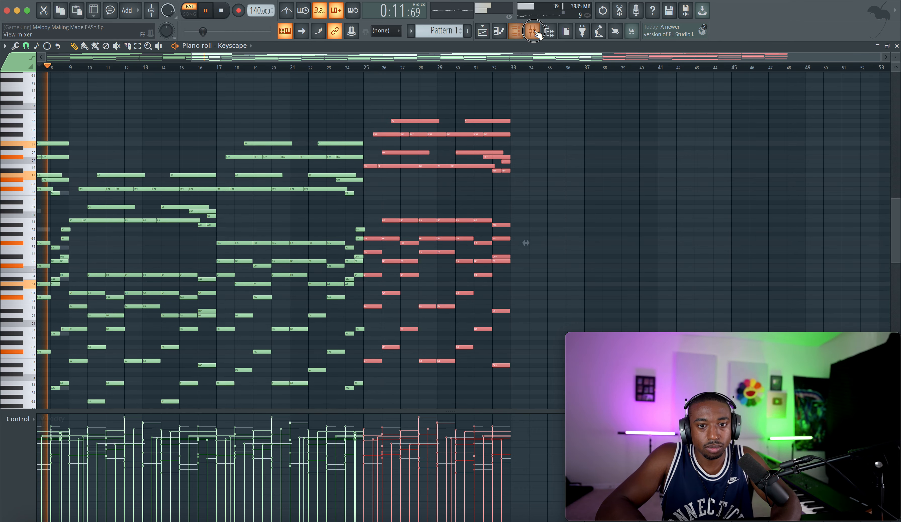
Stop playback, clear the note selection, move the playback position to bar 14 and view the whole 32-bar pattern.
{"action": "key", "text": "F9"}
{"action": "key", "text": "space"}
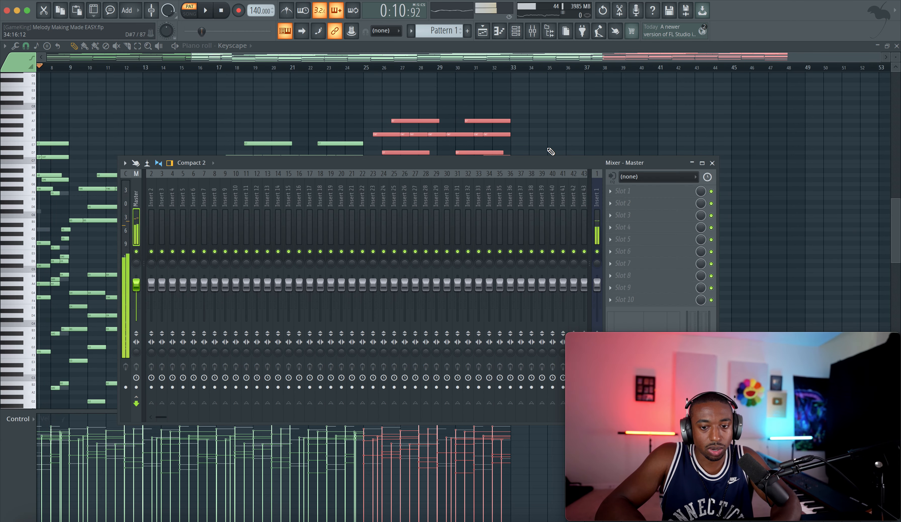
{"action": "left_click", "coordinate": [284, 82]}
{"action": "left_click", "coordinate": [166, 66]}
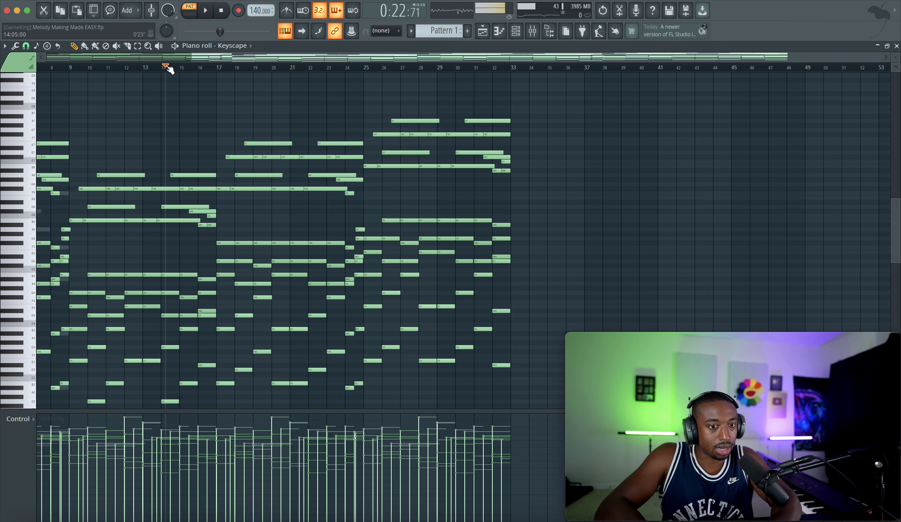
{"action": "left_click_drag", "start_coordinate": [217, 56], "coordinate": [22, 58]}
{"action": "scroll", "coordinate": [299, 174], "scroll_direction": "down", "scroll_amount": 1, "text": "ctrl"}
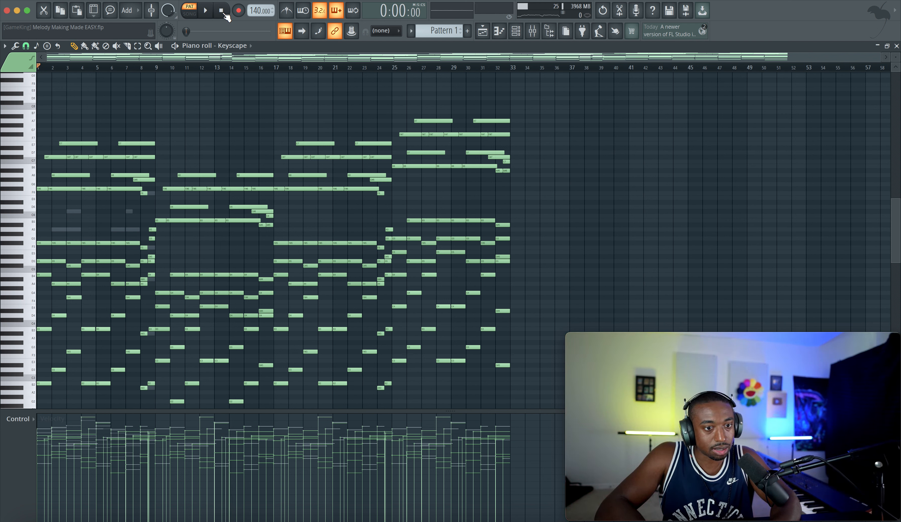
Play the opening of the pattern from bar 1 and check the levels in the mixer.
{"action": "left_click", "coordinate": [535, 32]}
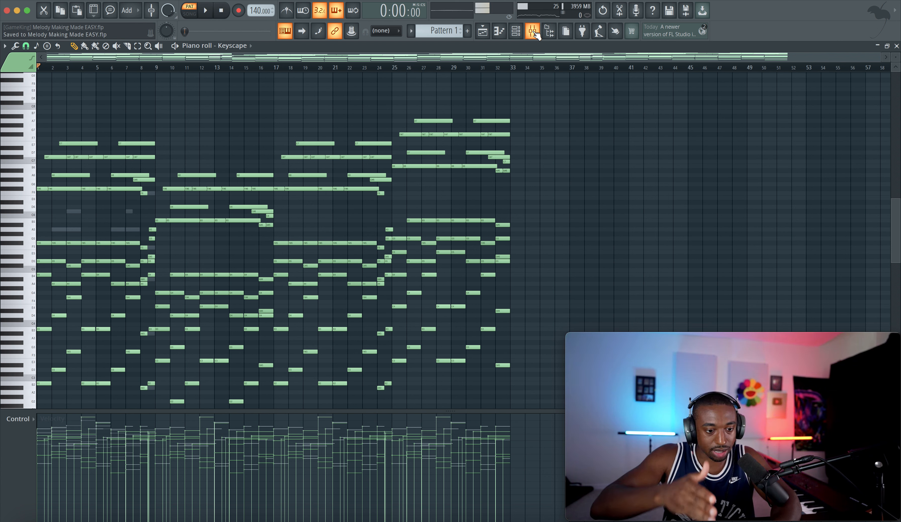
{"action": "key", "text": "space"}
{"action": "key", "text": "space"}
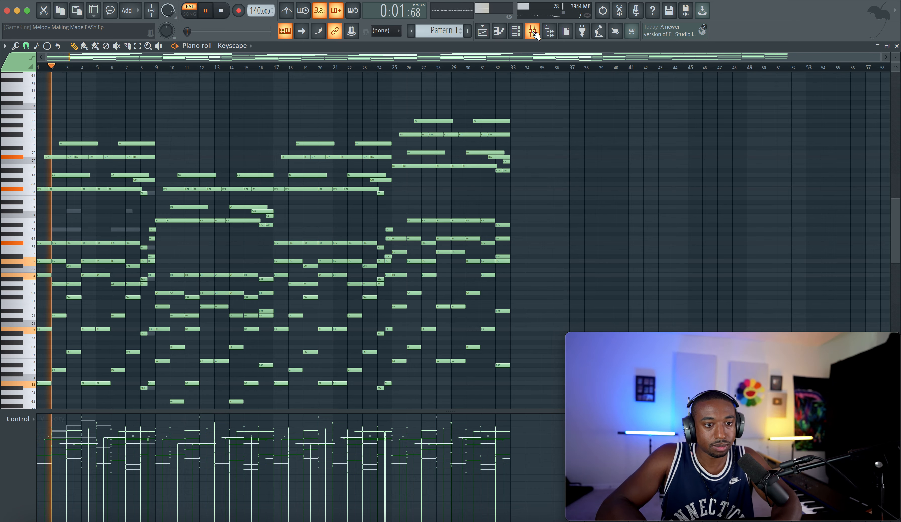
{"action": "left_click", "coordinate": [533, 31]}
{"action": "key", "text": "space"}
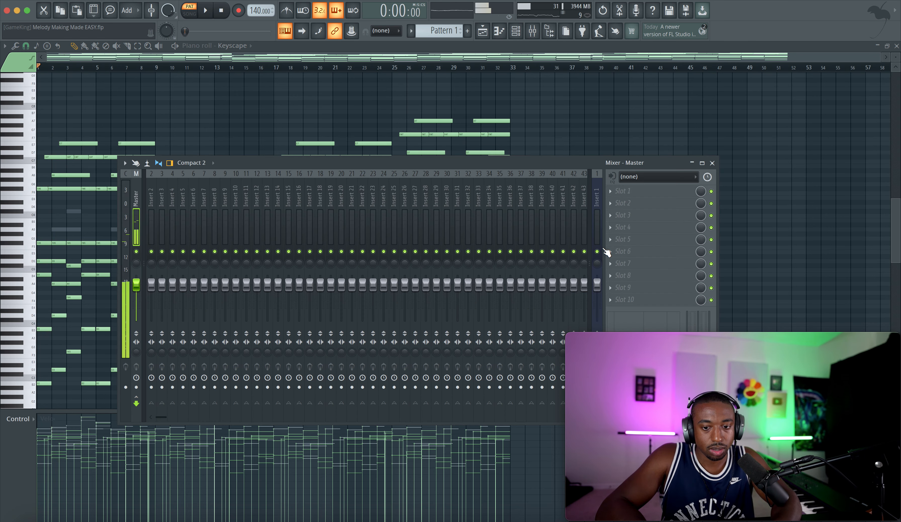
{"action": "key", "text": "F9"}
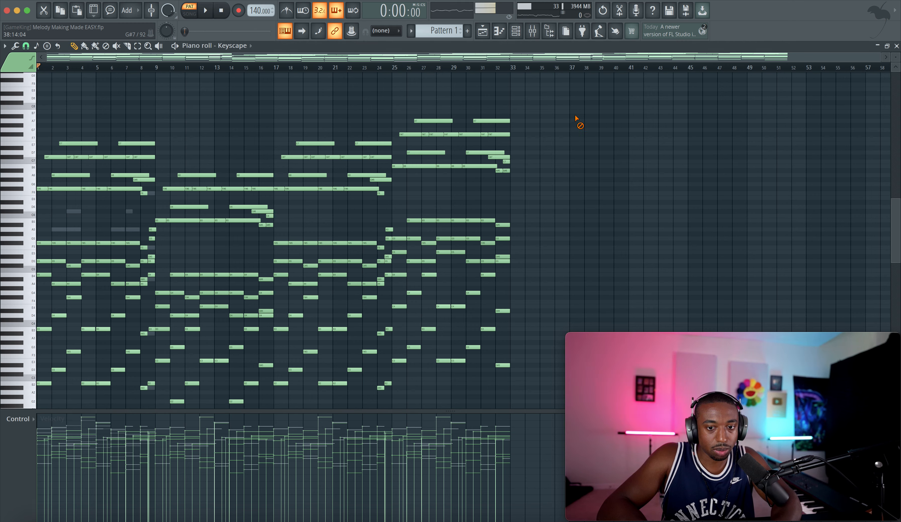
Clone Pattern 1 and paste the Keyscape notes into the BusyWorksBeats - Hercules channel of the new pattern.
{"action": "left_click", "coordinate": [516, 31]}
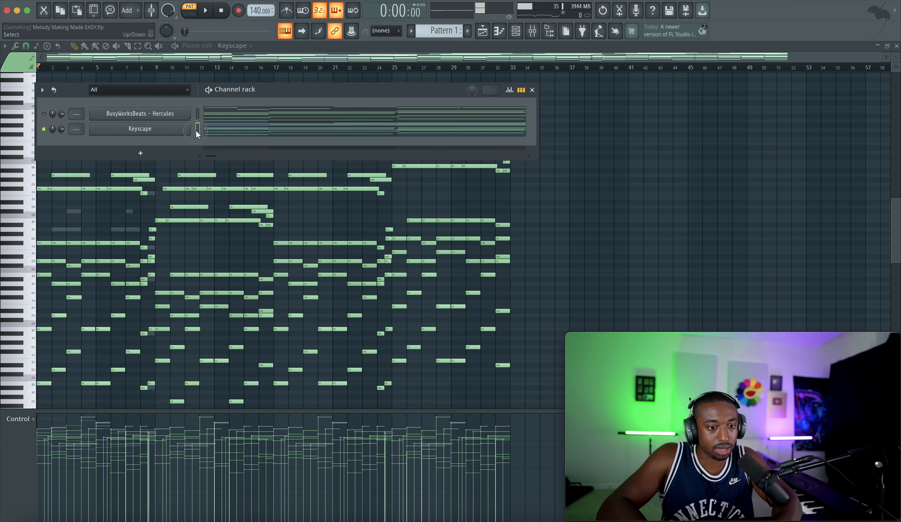
{"action": "left_click", "coordinate": [198, 117]}
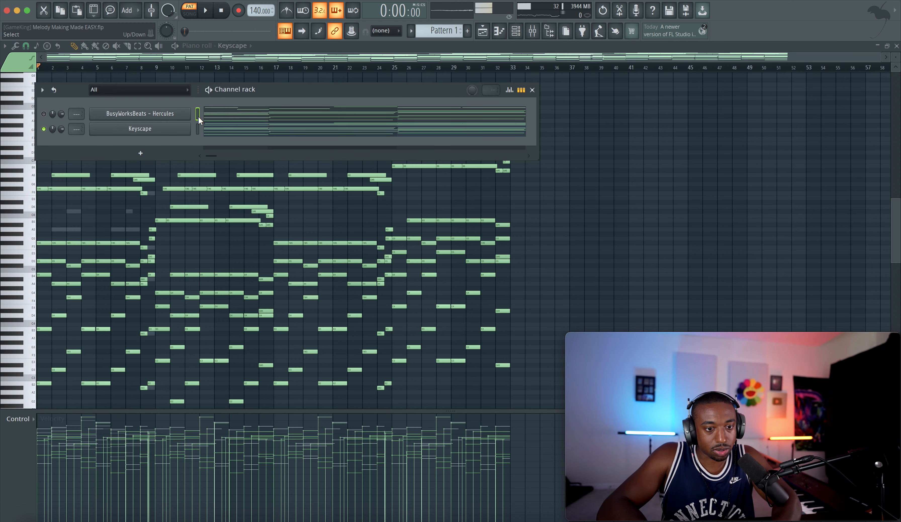
{"action": "left_click", "coordinate": [202, 119]}
{"action": "key", "text": "super+z"}
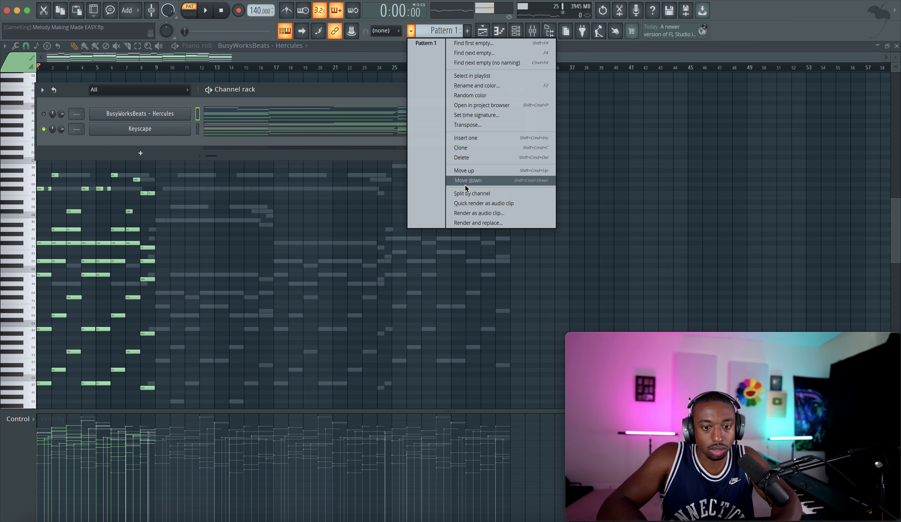
{"action": "left_click", "coordinate": [466, 148]}
{"action": "left_click", "coordinate": [198, 129]}
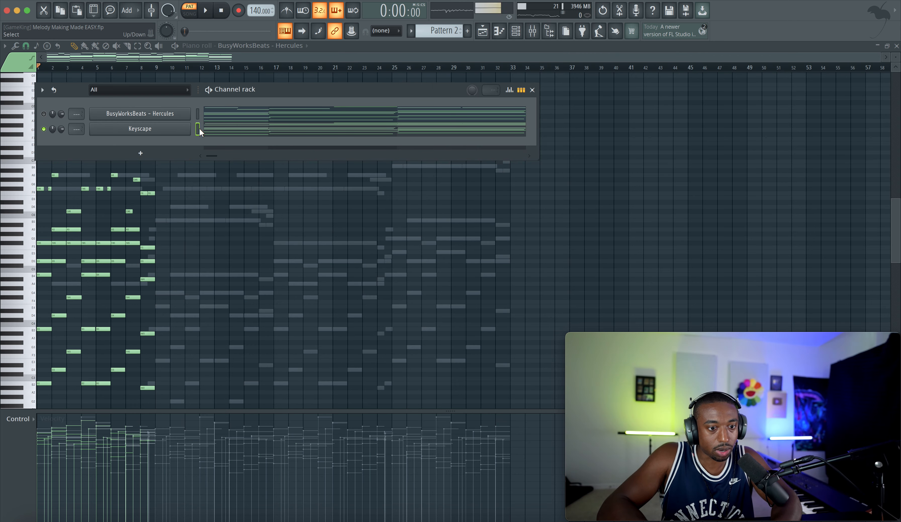
{"action": "key", "text": "ctrl+v"}
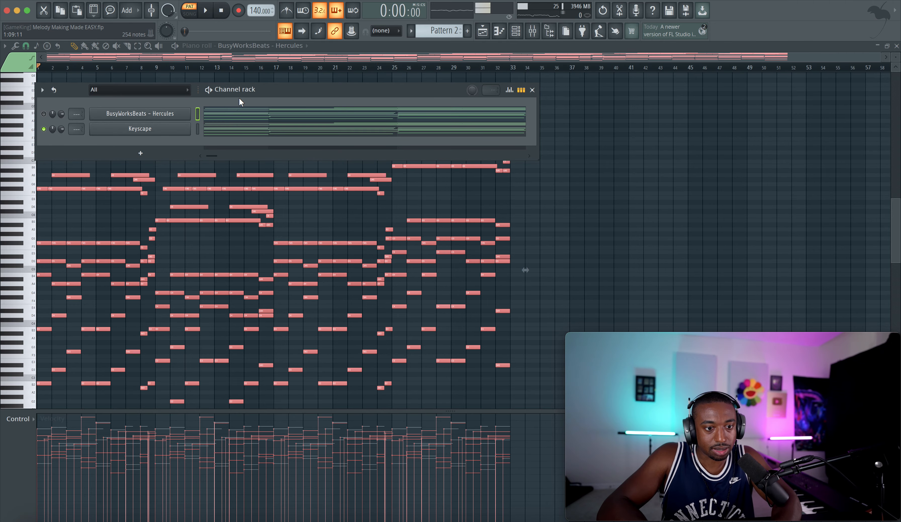
Place Pattern 2 at bar 9 on Track 1 and Pattern 1 at bar 1 on Track 2 of the playlist.
{"action": "left_click", "coordinate": [487, 31]}
{"action": "left_click", "coordinate": [337, 95]}
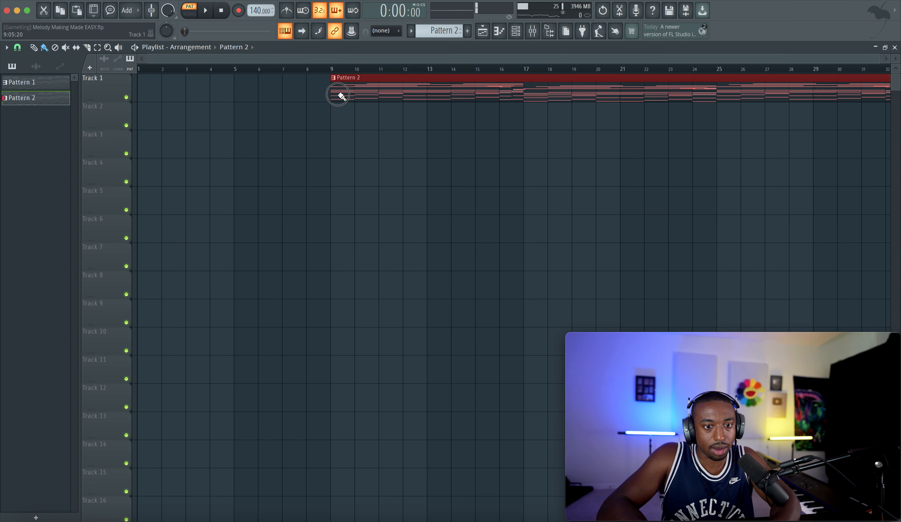
{"action": "scroll", "coordinate": [229, 95], "scroll_direction": "down", "scroll_amount": 3}
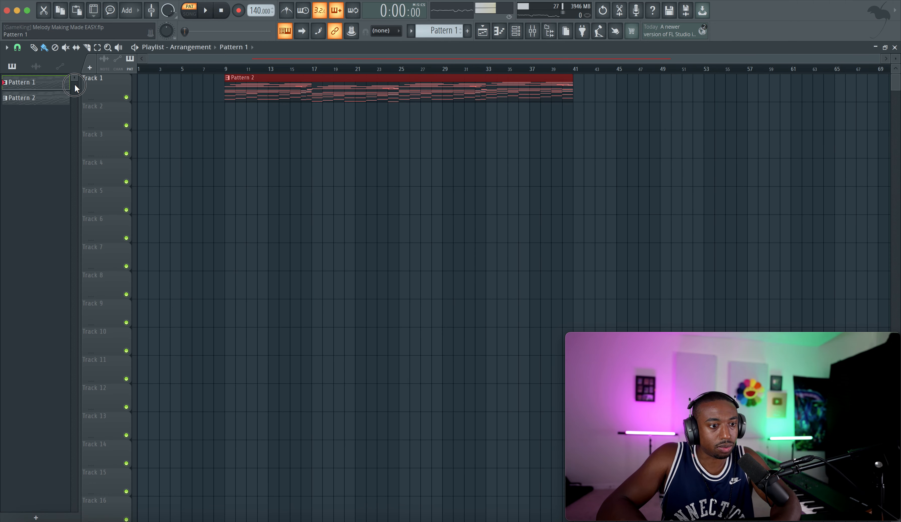
{"action": "left_click_drag", "start_coordinate": [76, 88], "coordinate": [154, 108]}
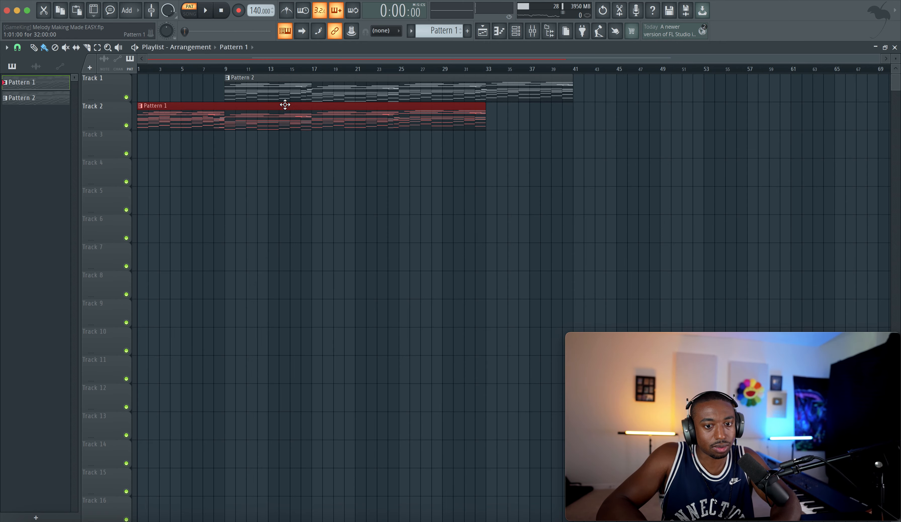
Cut the Keyscape notes from Pattern 1 and move its shortened clip onto Track 1, directly before Pattern 2.
{"action": "scroll", "coordinate": [303, 100], "scroll_direction": "down", "scroll_amount": 1}
{"action": "left_click", "coordinate": [517, 32]}
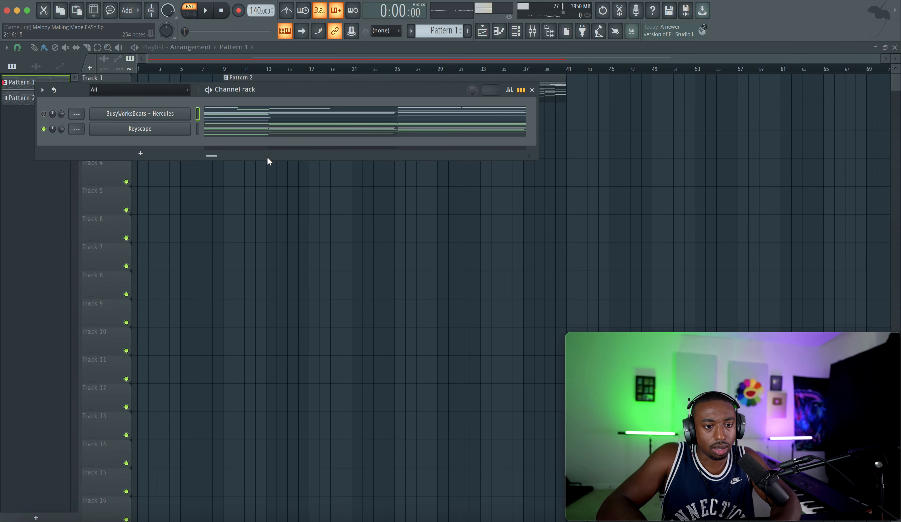
{"action": "key", "text": "super+x"}
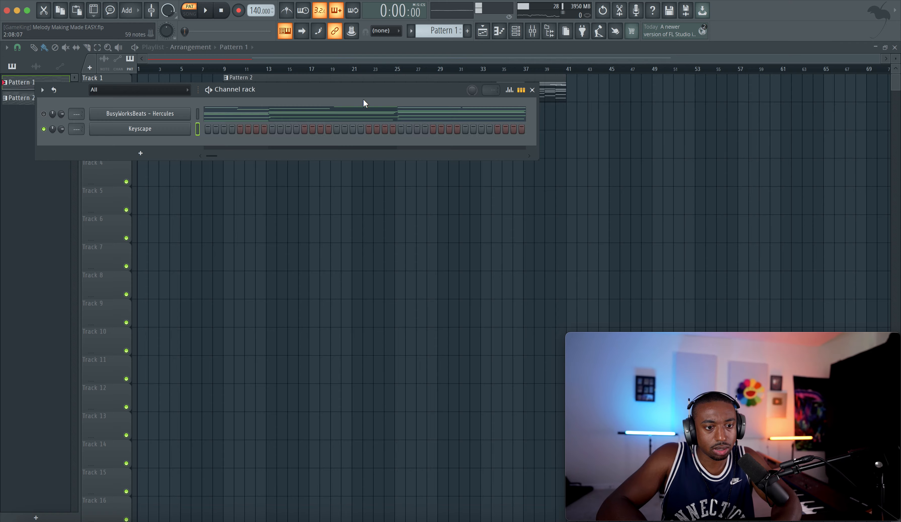
{"action": "key", "text": "F6"}
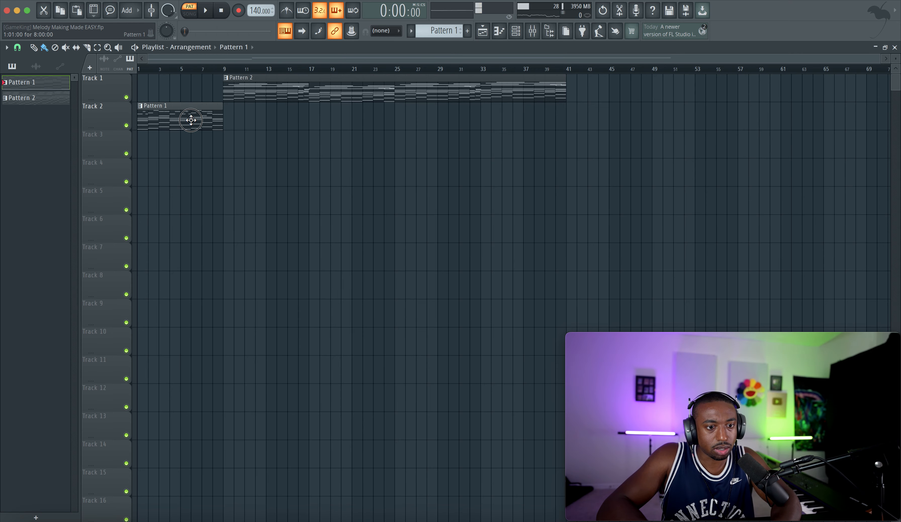
{"action": "left_click_drag", "start_coordinate": [191, 120], "coordinate": [186, 87]}
Check the channel contents of both patterns and the mixer, and set playback to Song mode.
{"action": "left_click", "coordinate": [516, 31]}
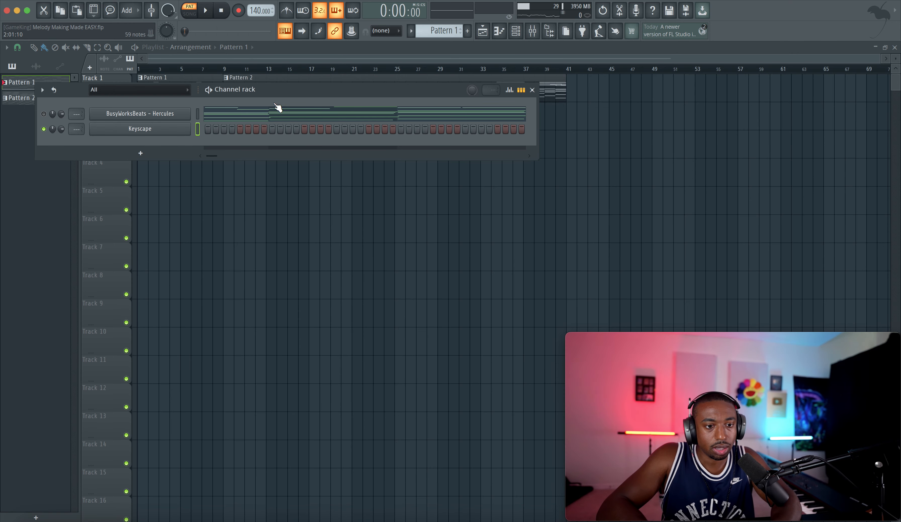
{"action": "scroll", "coordinate": [439, 31], "scroll_direction": "up", "scroll_amount": 1}
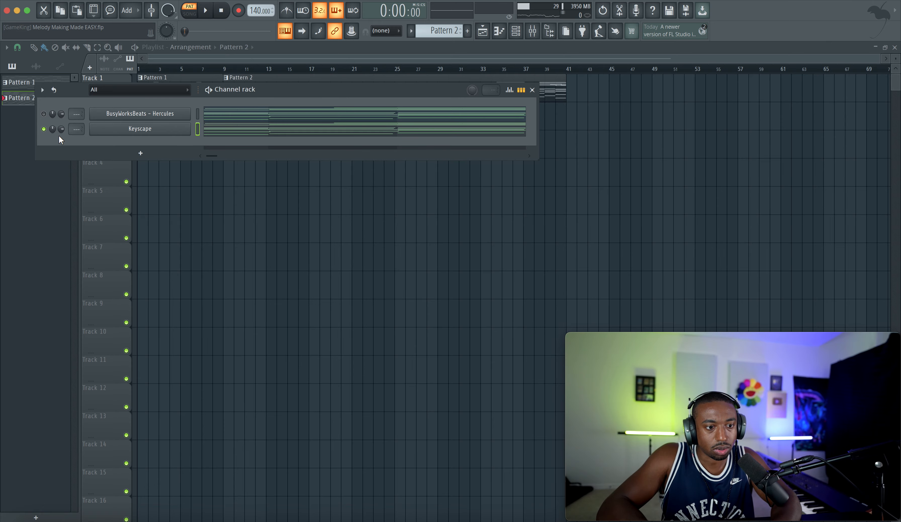
{"action": "key", "text": "F6"}
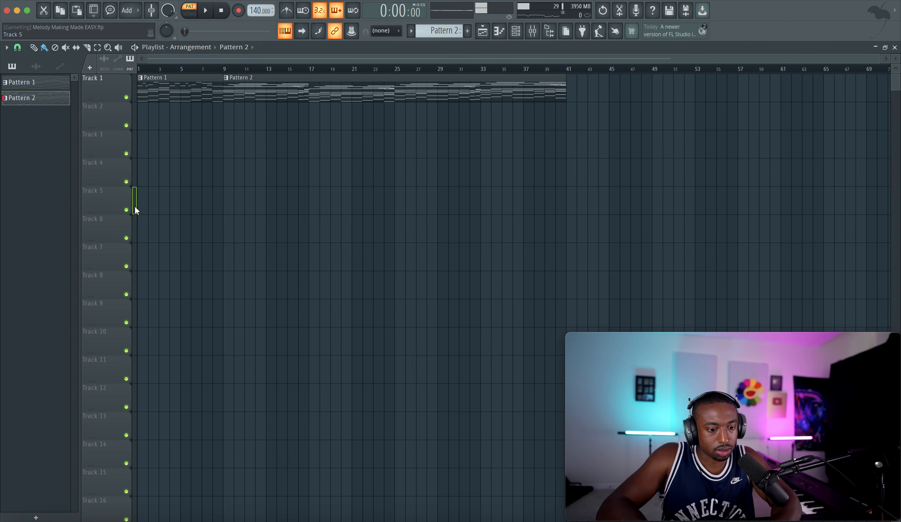
{"action": "key", "text": "ctrl+s"}
{"action": "left_click", "coordinate": [534, 32]}
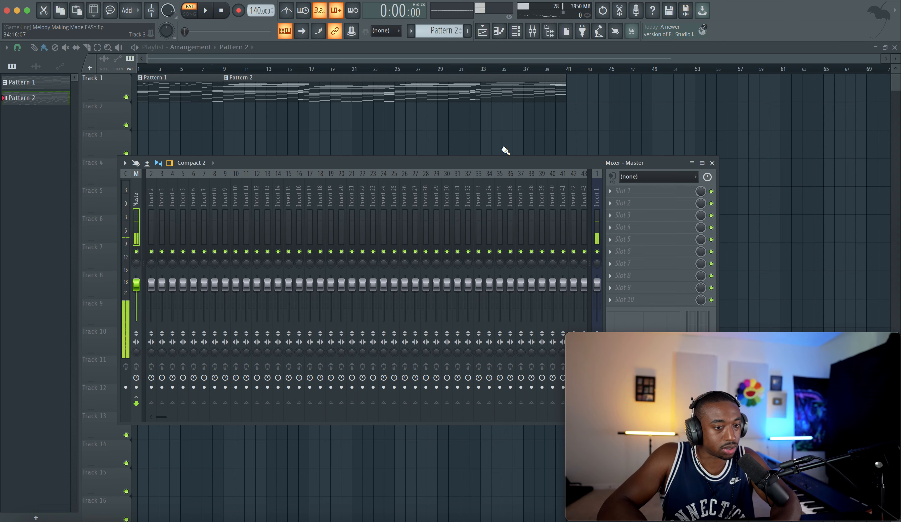
{"action": "key", "text": "F9"}
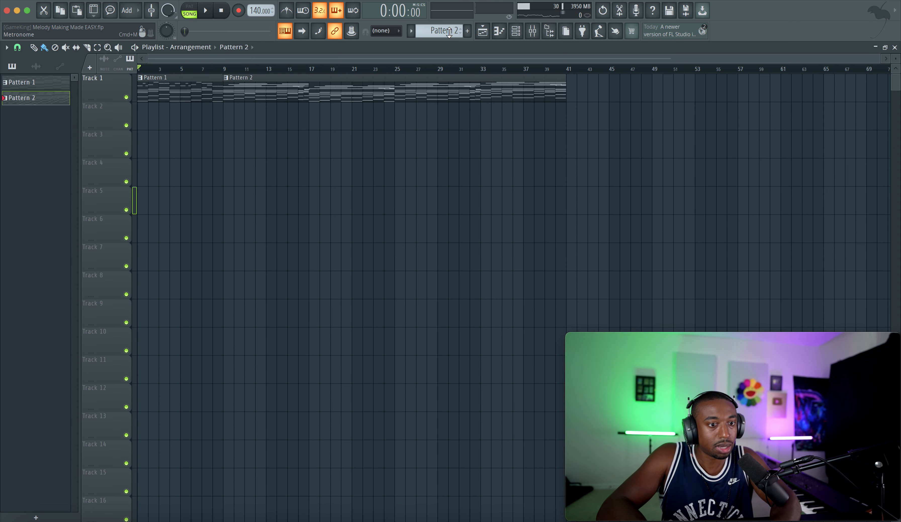
Play the arrangement from bar 1 with the Hercules channel soloed and mute Insert 1 in the mixer.
{"action": "left_click", "coordinate": [516, 31]}
{"action": "key", "text": "space"}
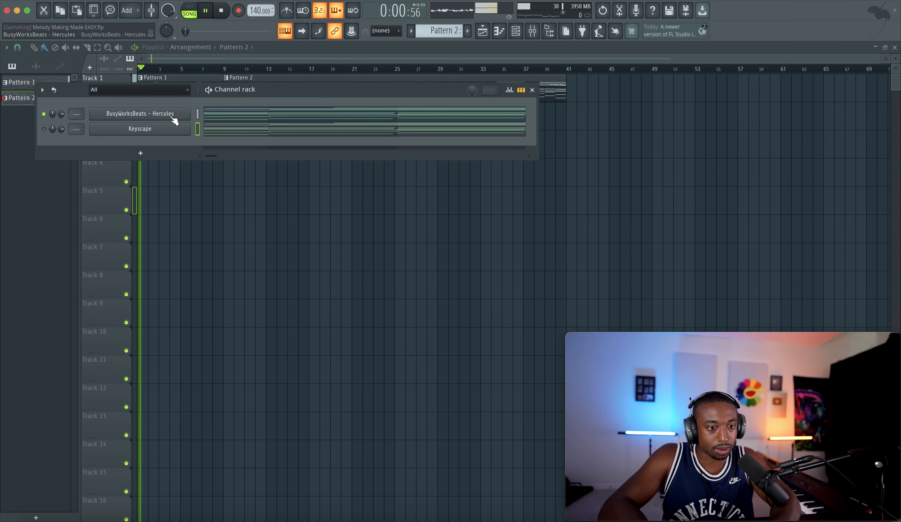
{"action": "key", "text": "F9"}
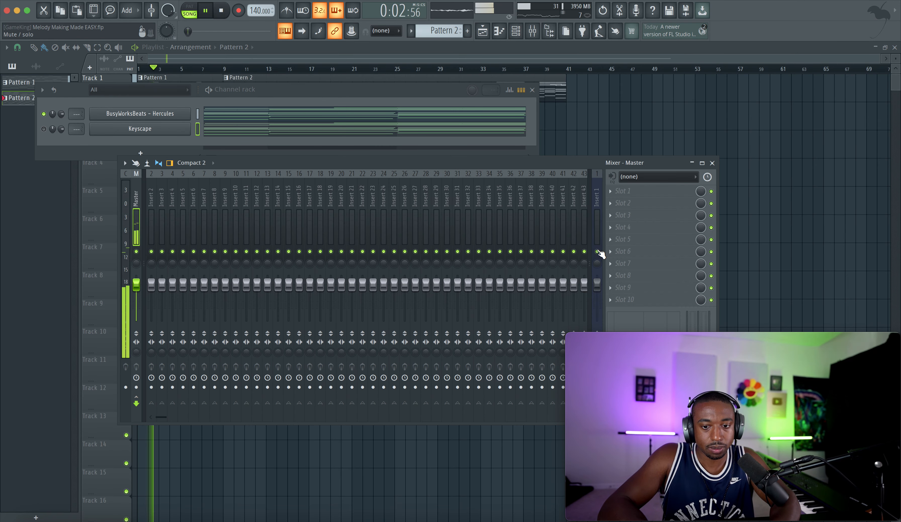
{"action": "left_click", "coordinate": [622, 124]}
{"action": "left_click", "coordinate": [516, 31]}
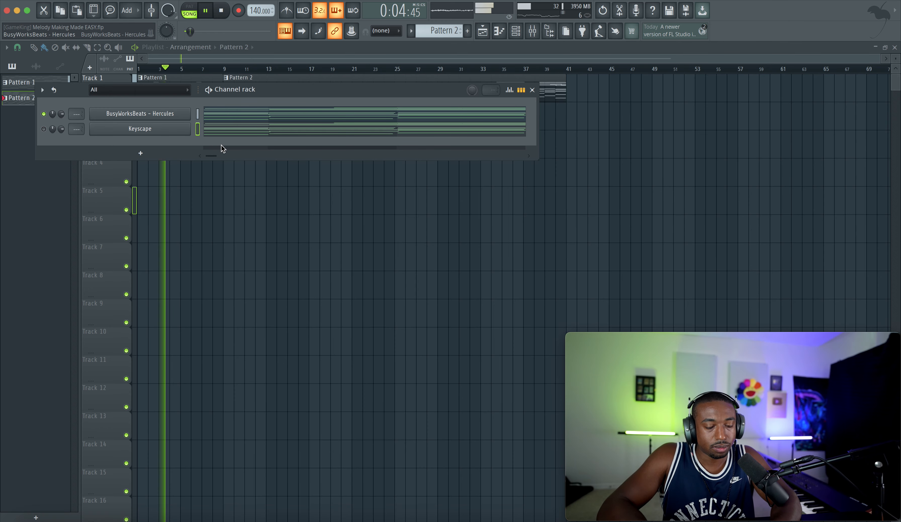
Load the favourite preset Dark Side of the Moon in the Hercules instrument while the arrangement plays.
{"action": "left_click", "coordinate": [140, 113]}
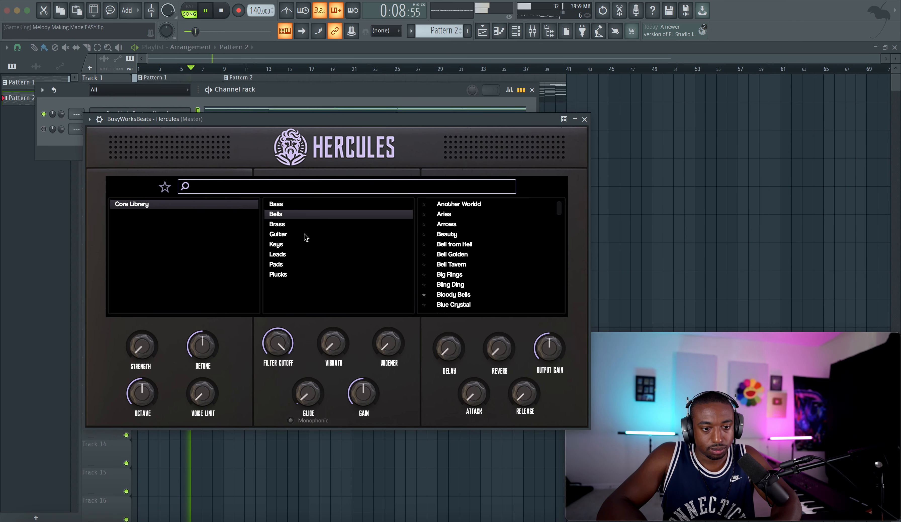
{"action": "left_click", "coordinate": [164, 186]}
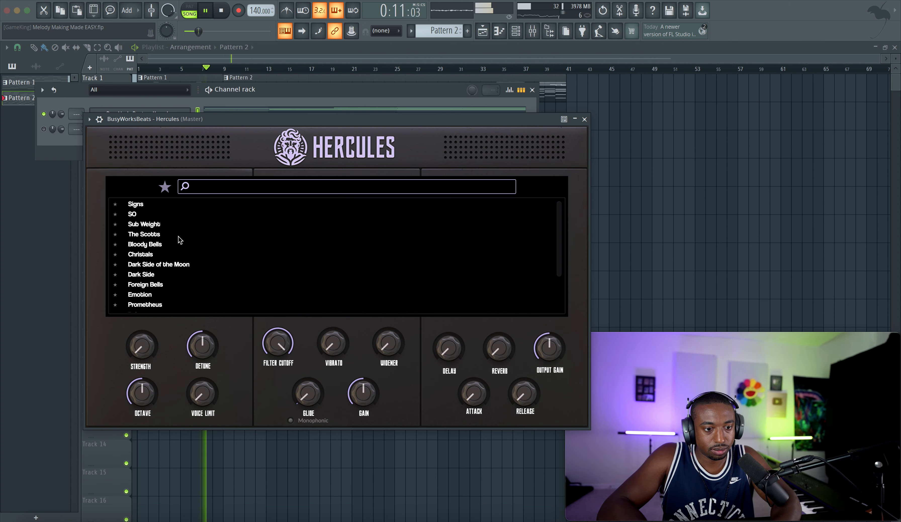
{"action": "left_click", "coordinate": [156, 267]}
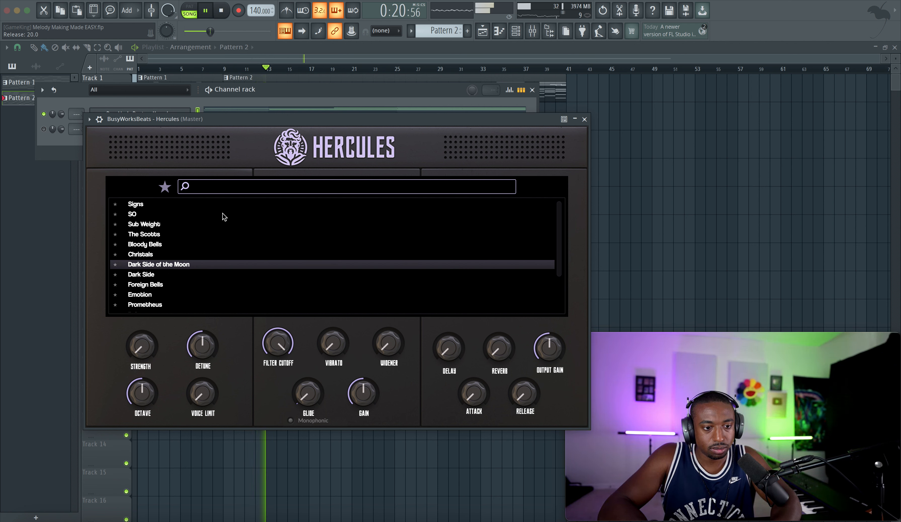
{"action": "left_click", "coordinate": [585, 119]}
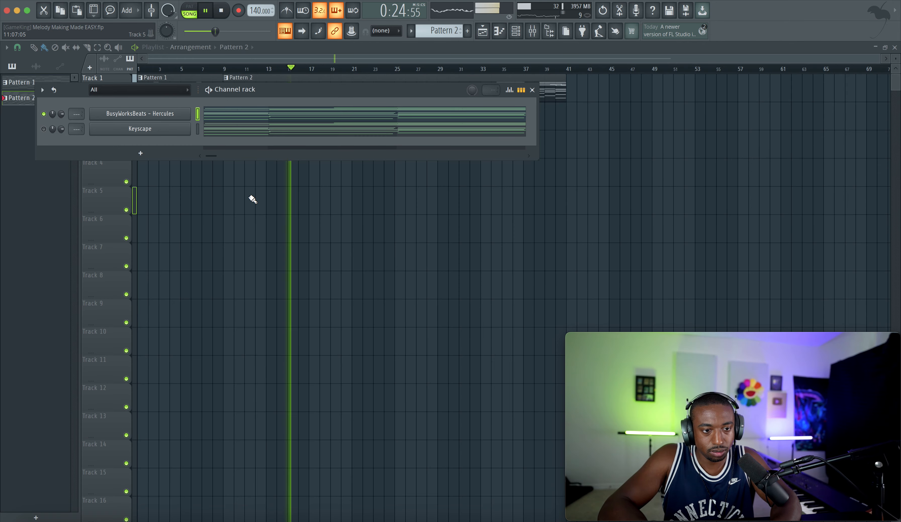
View Pattern 2's Hercules notes in the piano roll during playback and return to the playlist.
{"action": "key", "text": "F6"}
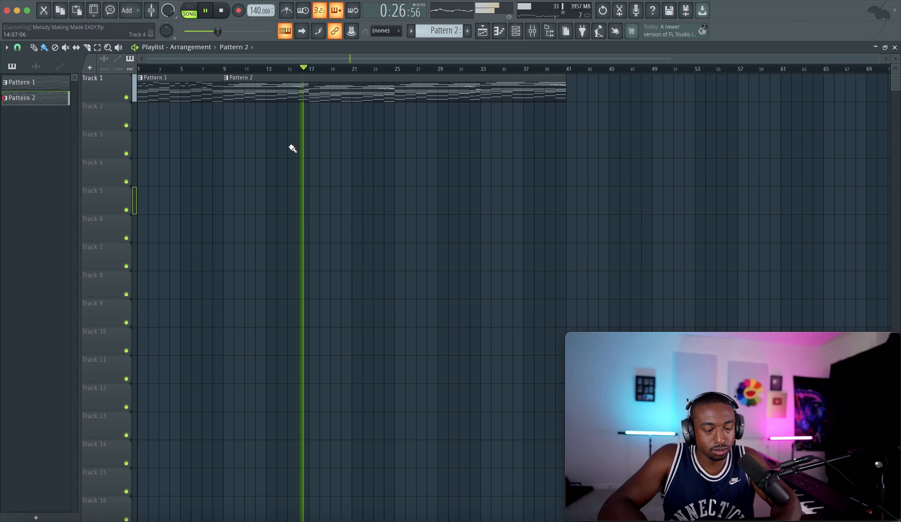
{"action": "double_click", "coordinate": [375, 91]}
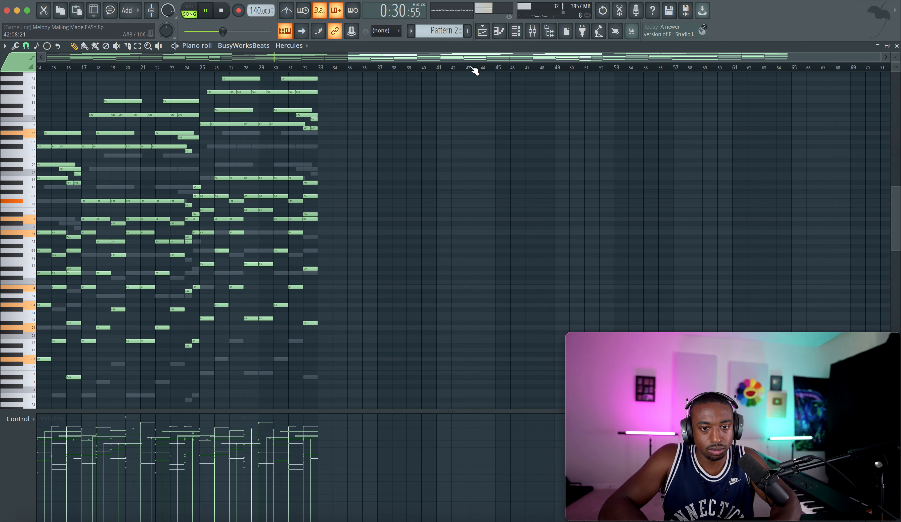
{"action": "left_click", "coordinate": [482, 31]}
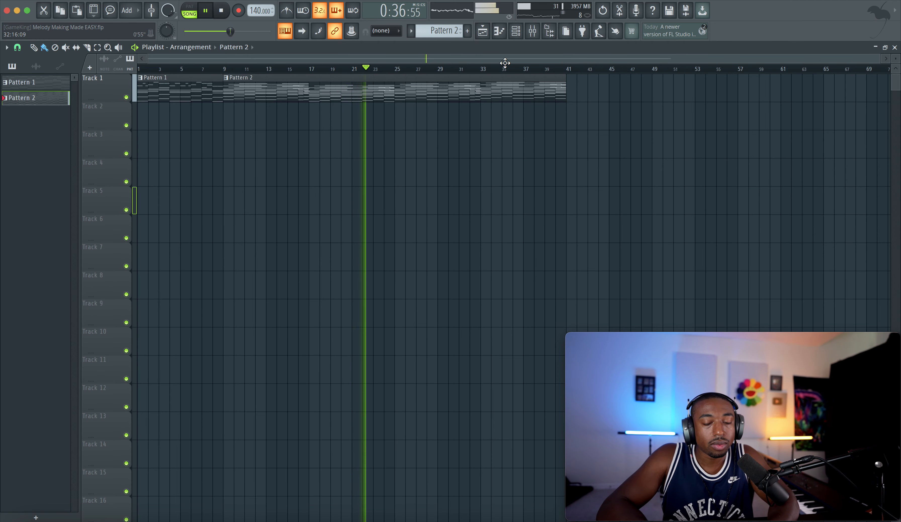
Route the BusyWorksBeats - Hercules channel to mixer insert 2 and stop playback.
{"action": "key", "text": "F9"}
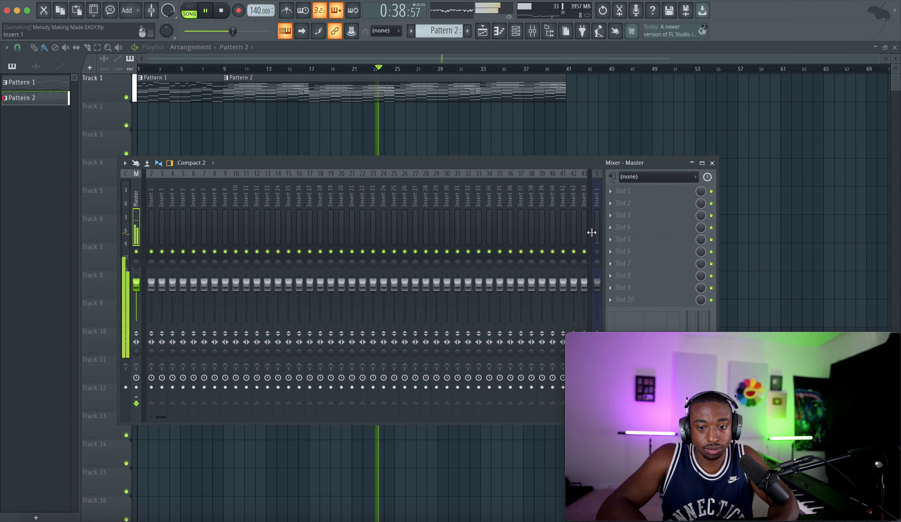
{"action": "key", "text": "F6"}
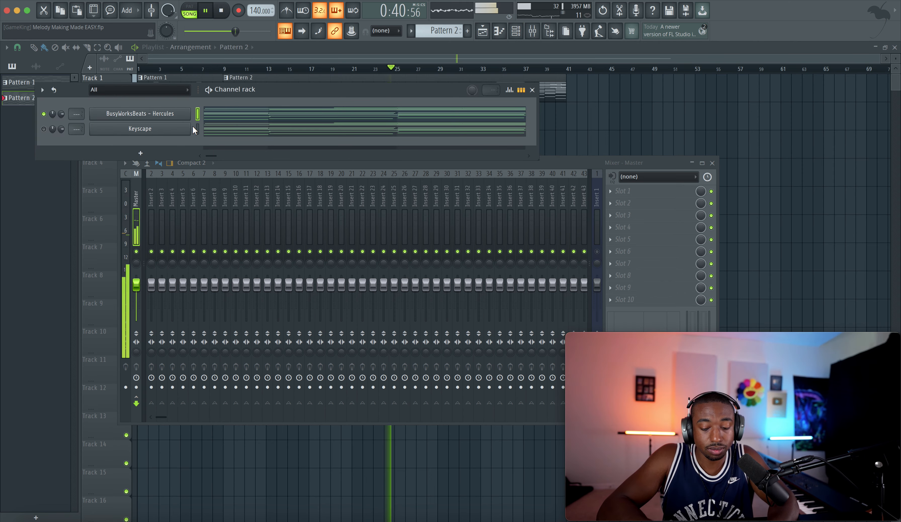
{"action": "key", "text": "ctrl+l"}
{"action": "key", "text": "space"}
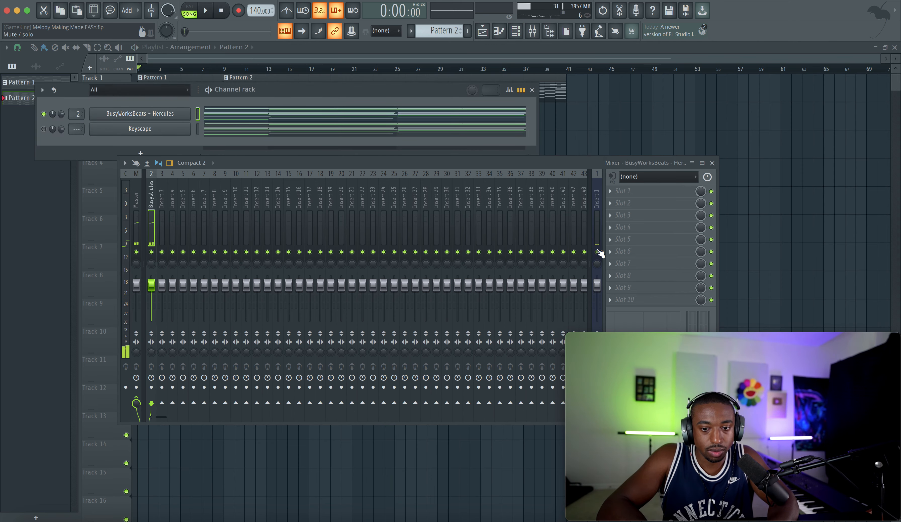
Load the Busy Works Beats - HADES effect in slot 1 of the Hercules mixer insert and close its window.
{"action": "left_click", "coordinate": [621, 193]}
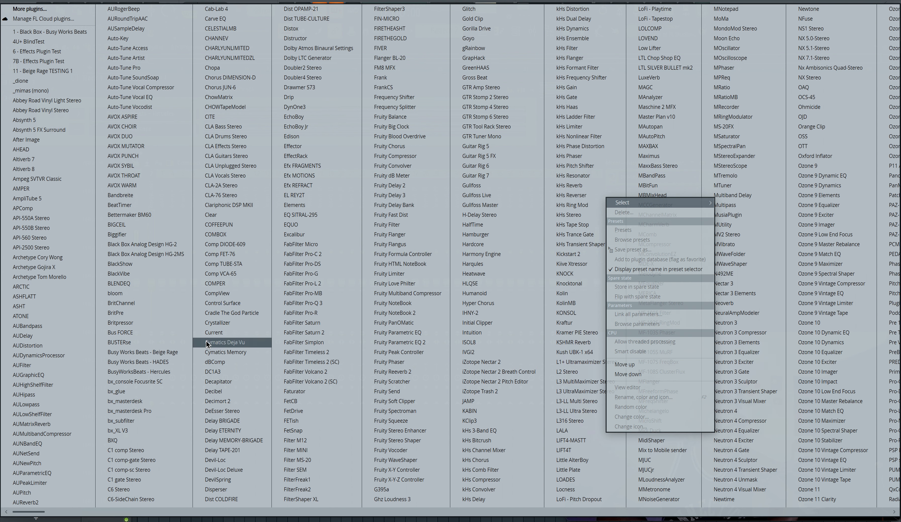
{"action": "left_click", "coordinate": [178, 361]}
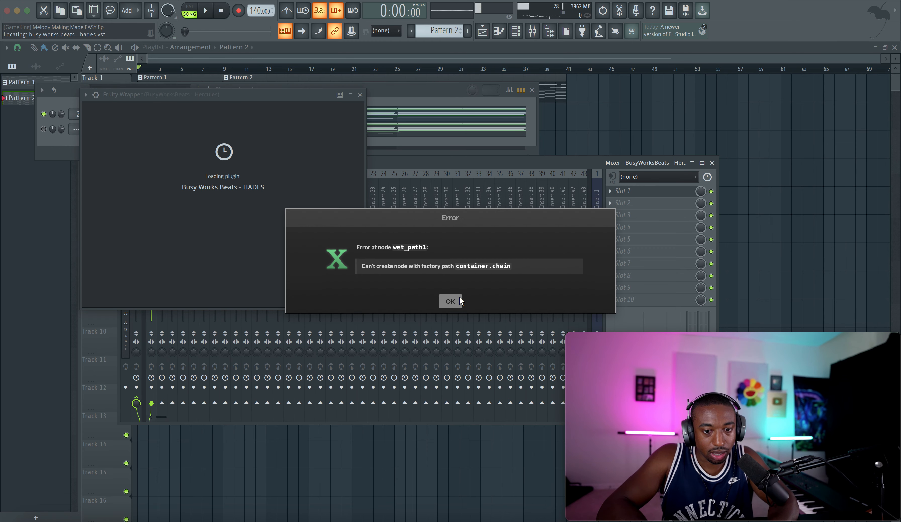
{"action": "left_click", "coordinate": [460, 302]}
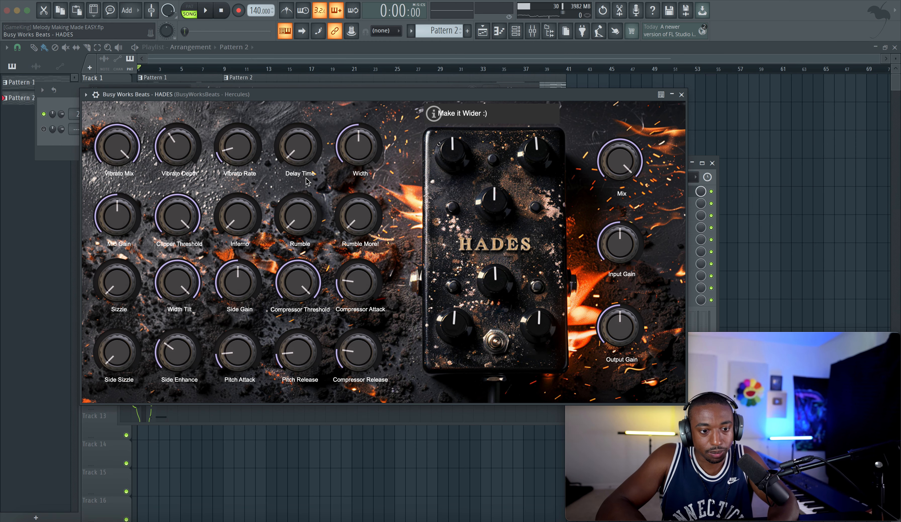
{"action": "left_click_drag", "start_coordinate": [435, 96], "coordinate": [418, 89]}
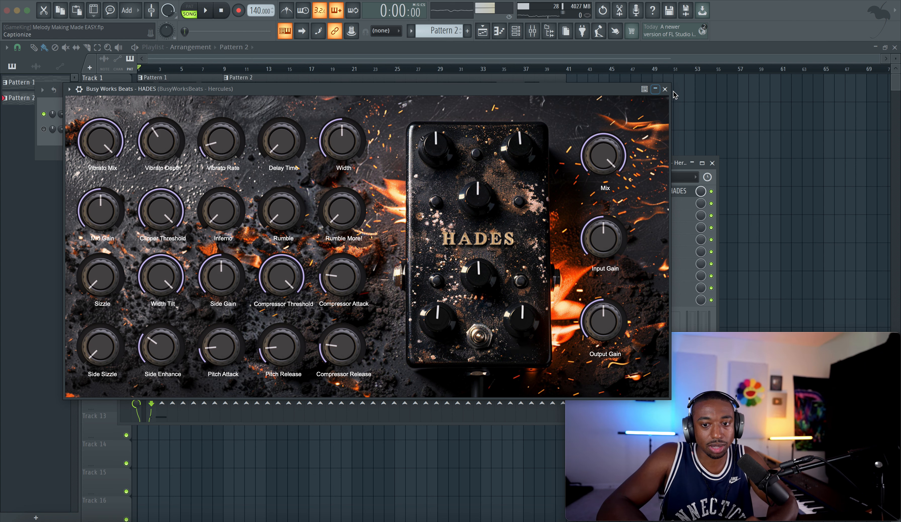
{"action": "key", "text": "Escape"}
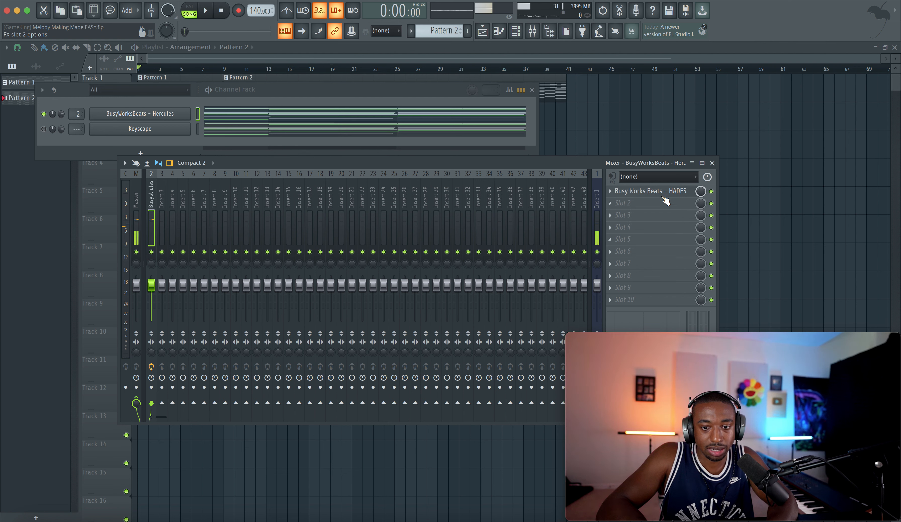
Play the opening of the arrangement through HADES and lower the effect's input gain.
{"action": "key", "text": "space"}
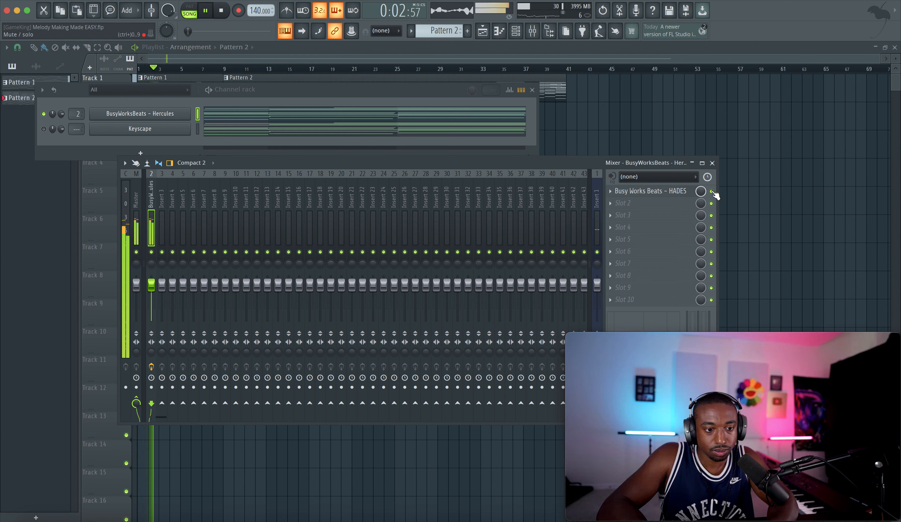
{"action": "left_click", "coordinate": [695, 191]}
{"action": "key", "text": "space"}
{"action": "left_click_drag", "start_coordinate": [599, 250], "coordinate": [600, 253]}
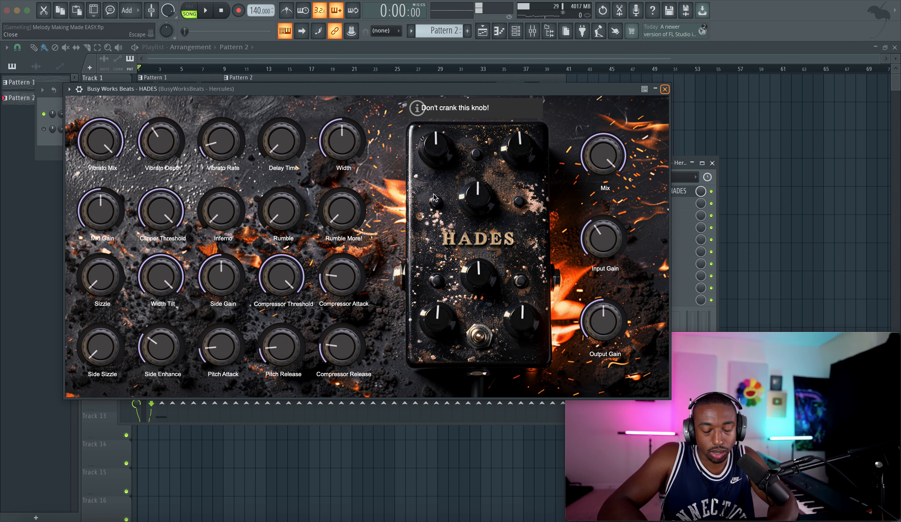
{"action": "key", "text": "Escape"}
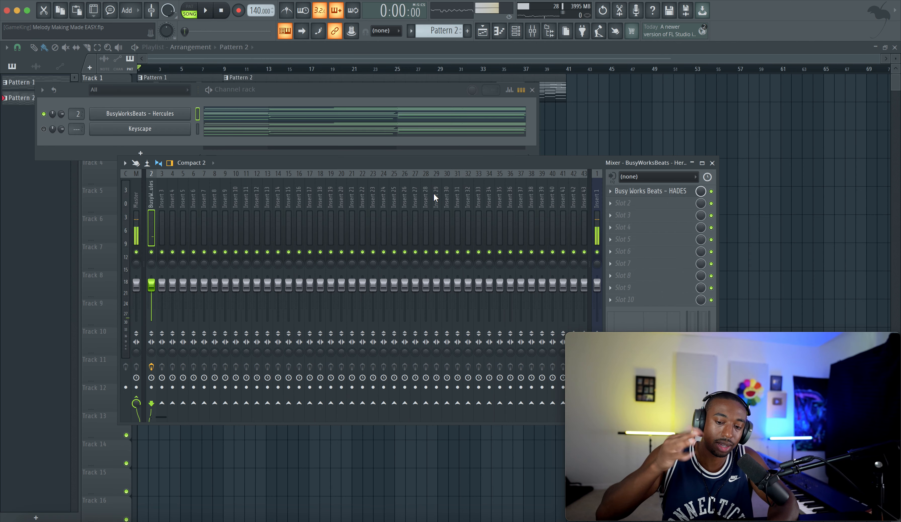
Replay the arrangement from bar 1, raise the HADES input gain and lower its output gain to about -14.2.
{"action": "key", "text": "space"}
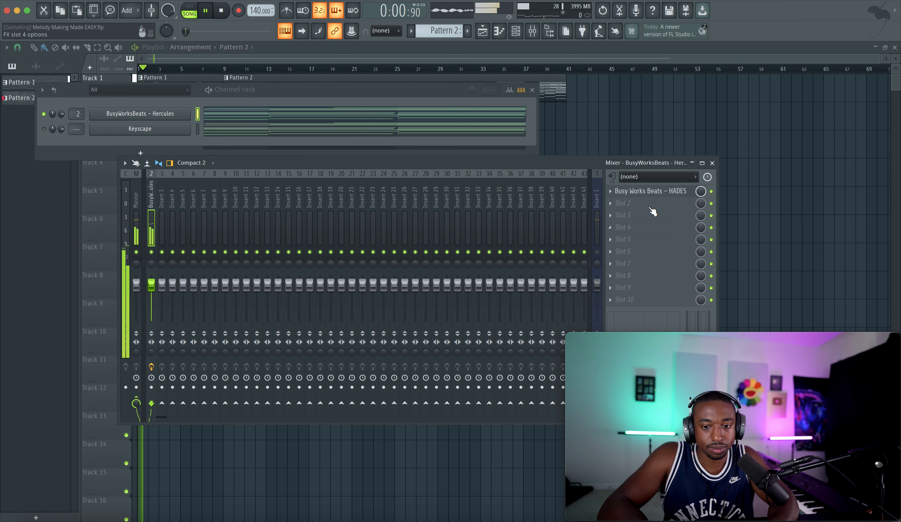
{"action": "left_click", "coordinate": [664, 196]}
{"action": "left_click_drag", "start_coordinate": [512, 90], "coordinate": [455, 79]}
{"action": "left_click_drag", "start_coordinate": [550, 315], "coordinate": [548, 327]}
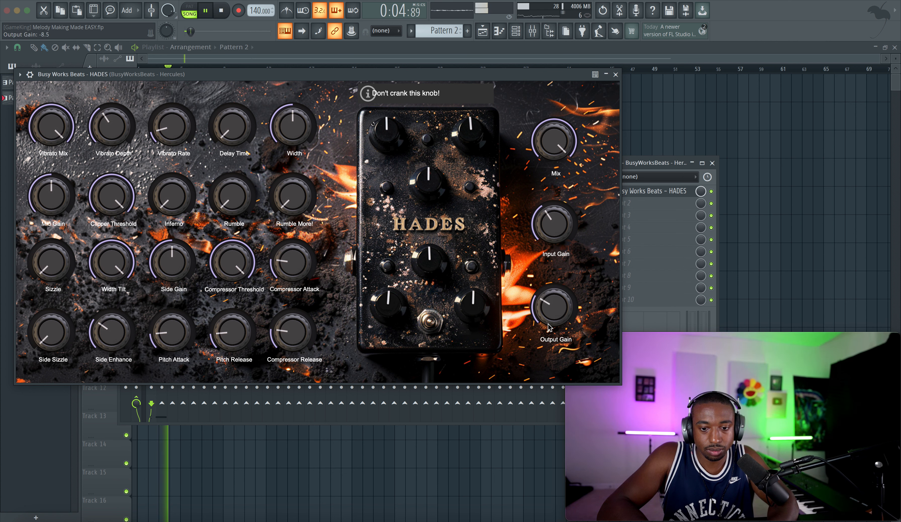
{"action": "left_click_drag", "start_coordinate": [553, 227], "coordinate": [554, 195]}
{"action": "left_click_drag", "start_coordinate": [555, 305], "coordinate": [557, 317]}
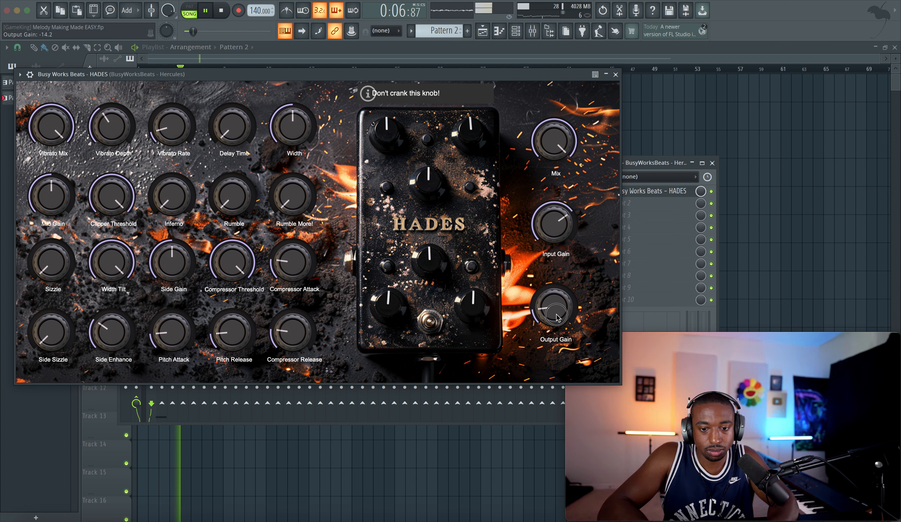
Set the HADES input gain to 12.2 and increase its pitch attack and pitch release.
{"action": "left_click_drag", "start_coordinate": [554, 238], "coordinate": [555, 215]}
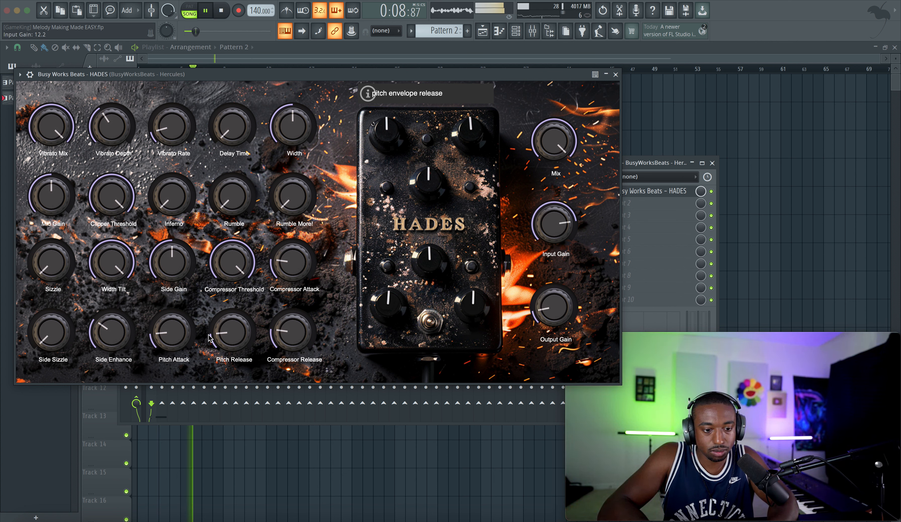
{"action": "left_click", "coordinate": [178, 331]}
{"action": "left_click_drag", "start_coordinate": [218, 334], "coordinate": [219, 324]}
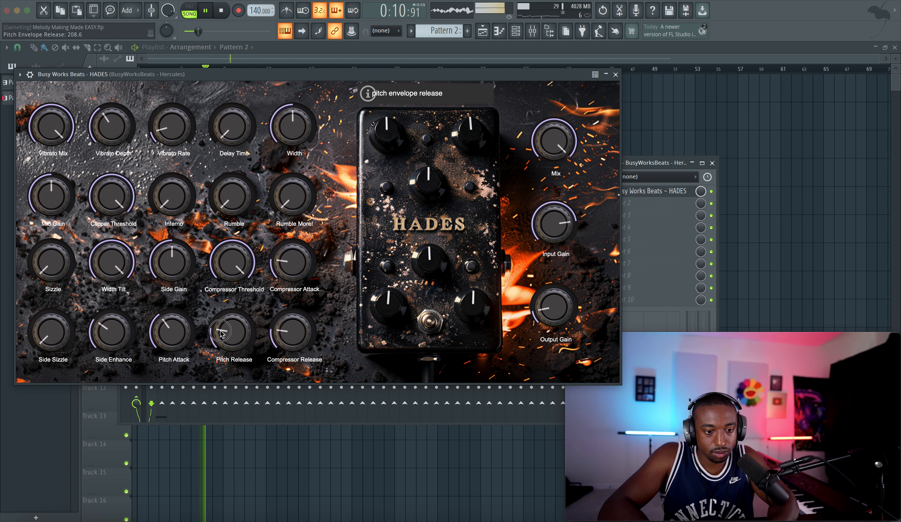
Increase the HADES vibrato depth and lower the output gain to -17.8.
{"action": "left_click_drag", "start_coordinate": [234, 80], "coordinate": [245, 104]}
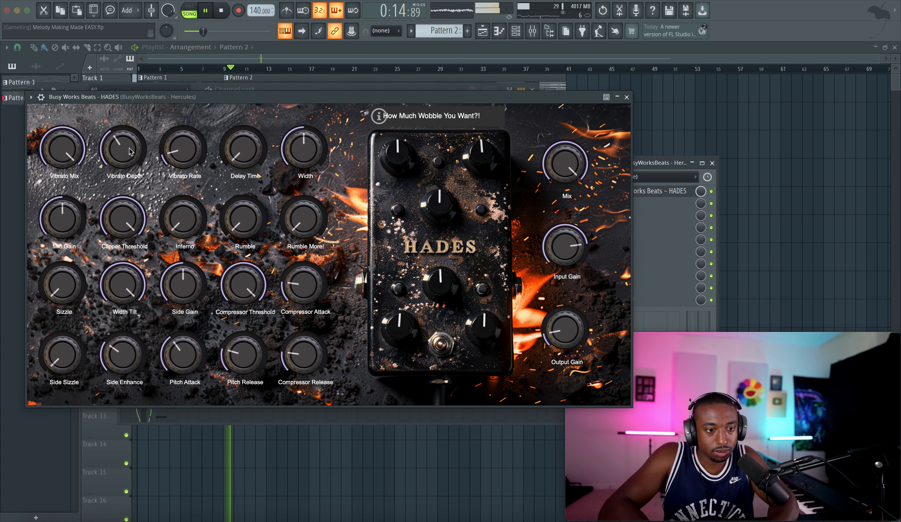
{"action": "left_click_drag", "start_coordinate": [130, 152], "coordinate": [130, 133]}
{"action": "left_click", "coordinate": [569, 337]}
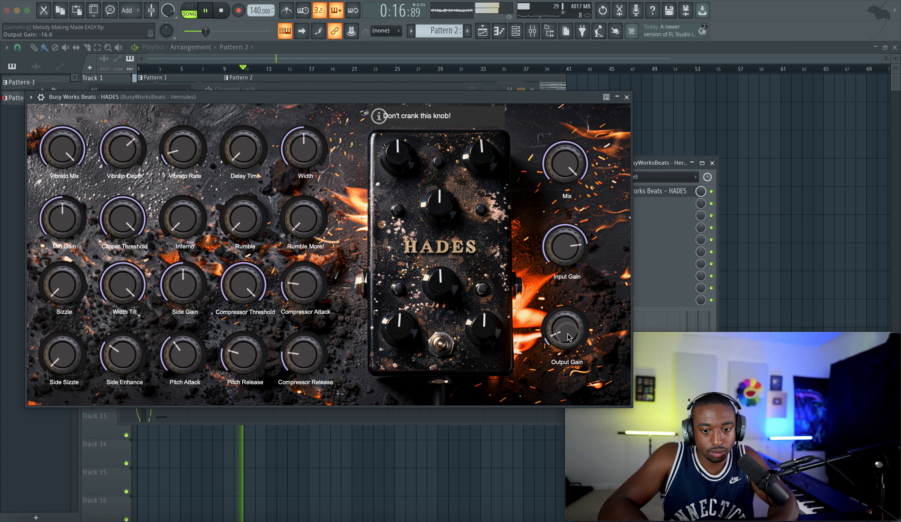
{"action": "left_click_drag", "start_coordinate": [568, 339], "coordinate": [570, 340]}
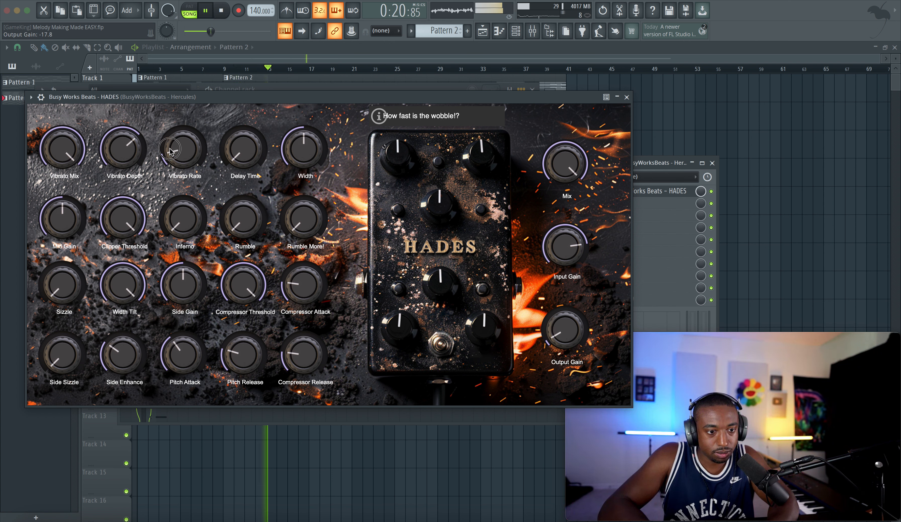
Set the HADES vibrato rate to 0.2, input gain to 8.4 and side enhance to 0.8.
{"action": "left_click_drag", "start_coordinate": [170, 150], "coordinate": [177, 129]}
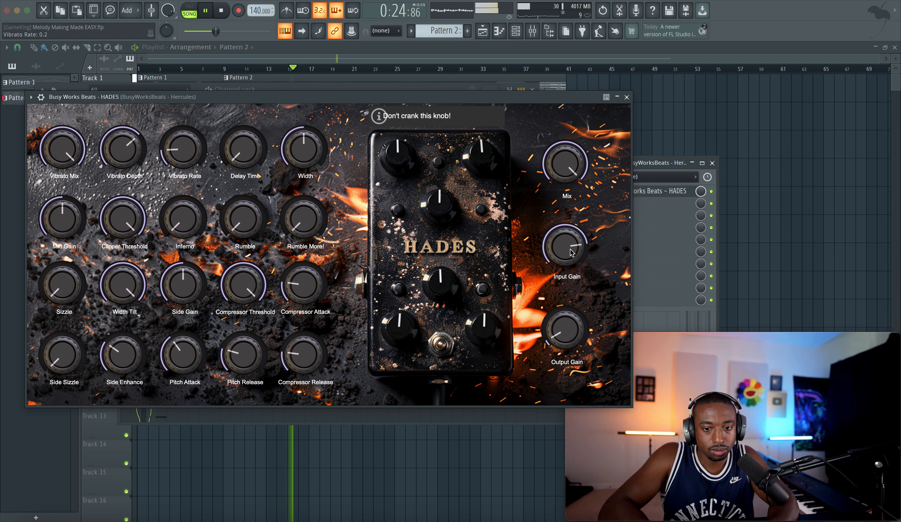
{"action": "left_click_drag", "start_coordinate": [567, 250], "coordinate": [570, 264]}
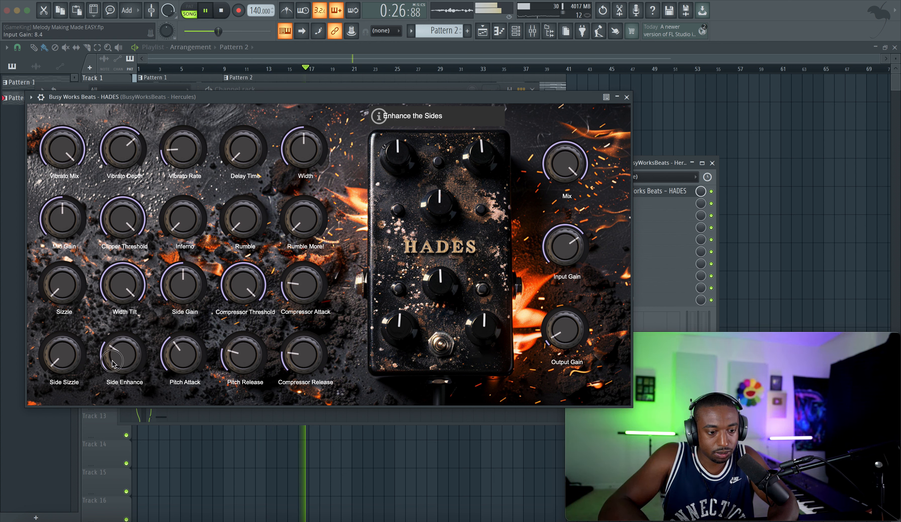
{"action": "left_click_drag", "start_coordinate": [112, 362], "coordinate": [117, 336]}
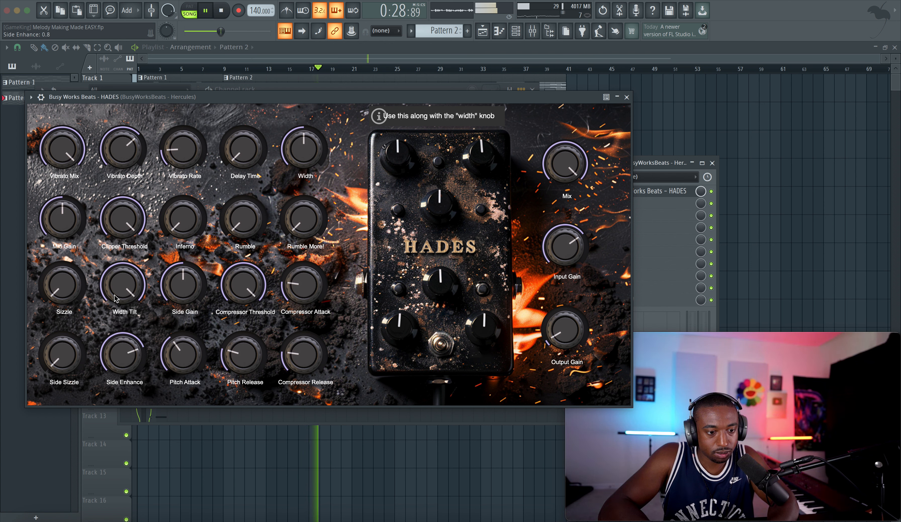
Raise the HADES width and set its width tilt to 6926.8.
{"action": "left_click_drag", "start_coordinate": [111, 304], "coordinate": [113, 279]}
{"action": "left_click_drag", "start_coordinate": [303, 170], "coordinate": [305, 156]}
{"action": "left_click_drag", "start_coordinate": [130, 274], "coordinate": [115, 332]}
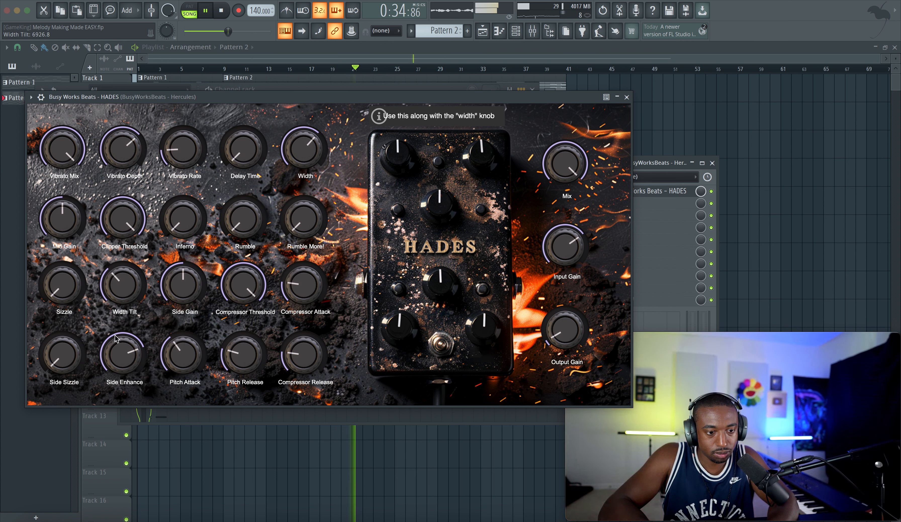
Raise the HADES Sizzle and Rumble amounts, with Side Sizzle at 6.7 and Rumble More at 3.0.
{"action": "left_click_drag", "start_coordinate": [64, 287], "coordinate": [83, 221]}
{"action": "left_click_drag", "start_coordinate": [66, 346], "coordinate": [75, 271]}
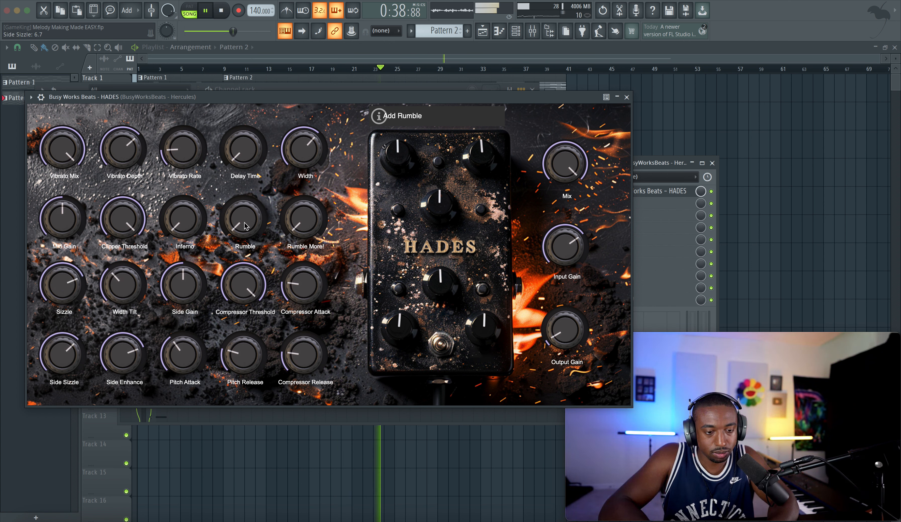
{"action": "left_click_drag", "start_coordinate": [246, 226], "coordinate": [244, 197]}
{"action": "left_click_drag", "start_coordinate": [299, 218], "coordinate": [304, 183]}
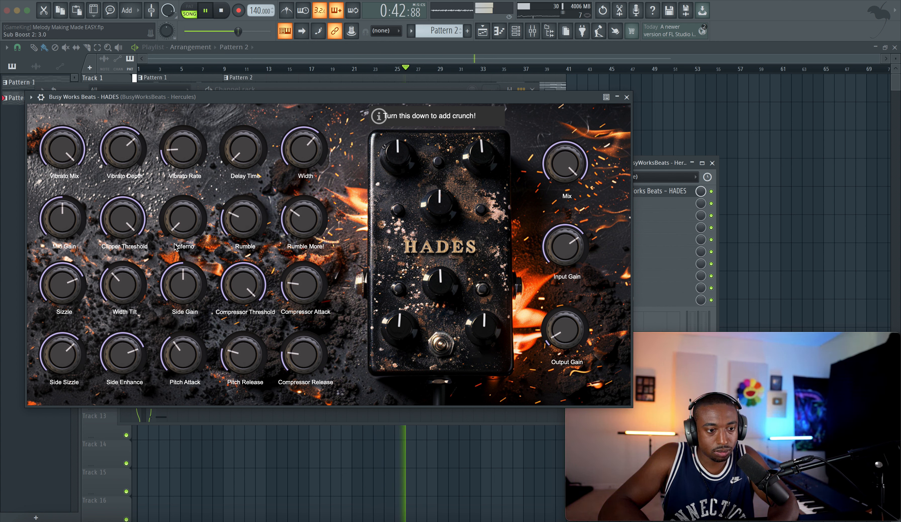
Lower the HADES compressor threshold, raise its output gain, and close the effect with playback stopped.
{"action": "left_click_drag", "start_coordinate": [244, 287], "coordinate": [248, 320]}
{"action": "left_click_drag", "start_coordinate": [565, 330], "coordinate": [566, 317]}
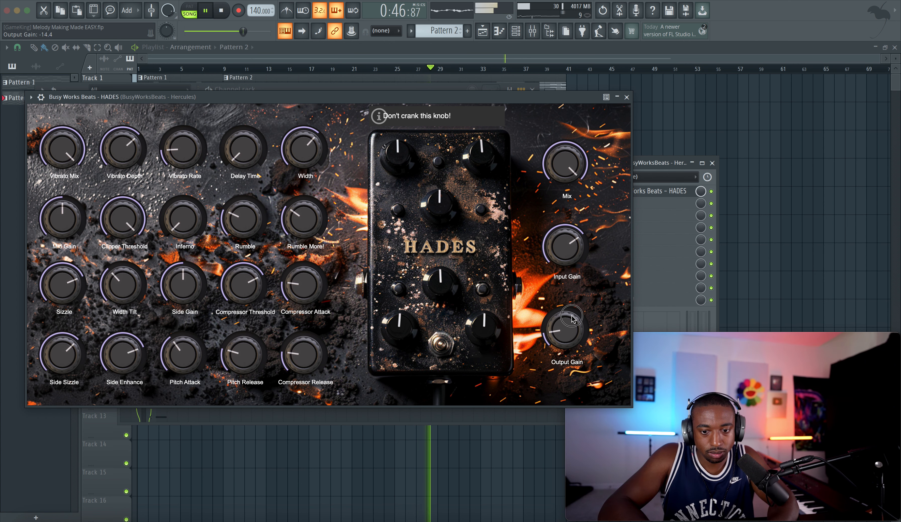
{"action": "left_click", "coordinate": [626, 97]}
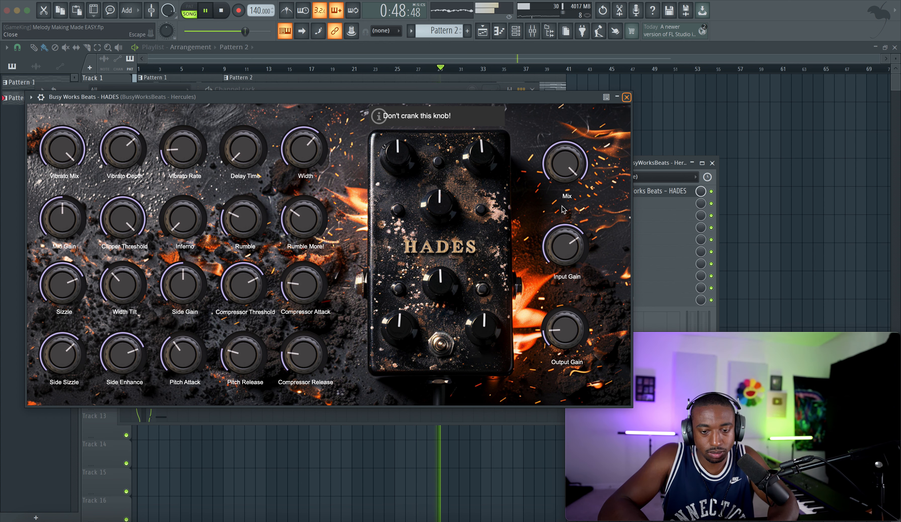
{"action": "key", "text": "space"}
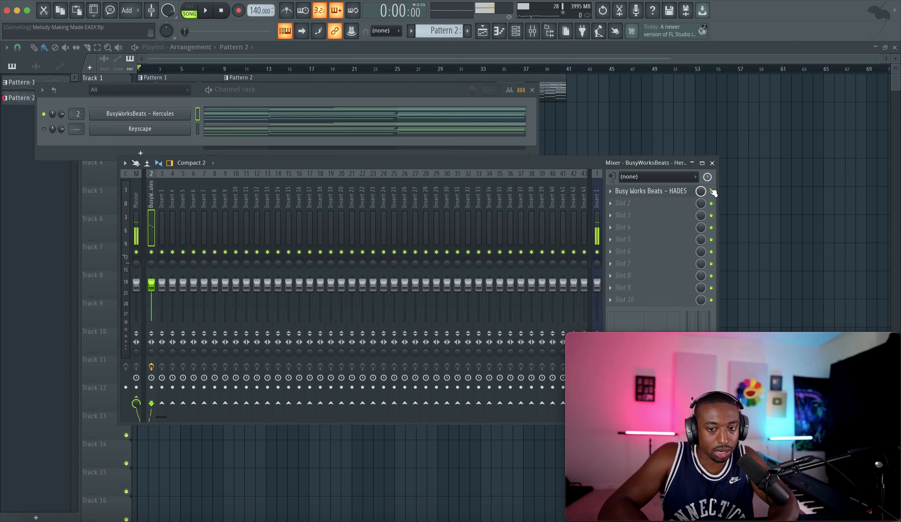
Replay the arrangement from bar 1 with HADES bypassed and make the mixer window narrower.
{"action": "key", "text": "space"}
{"action": "key", "text": "F12"}
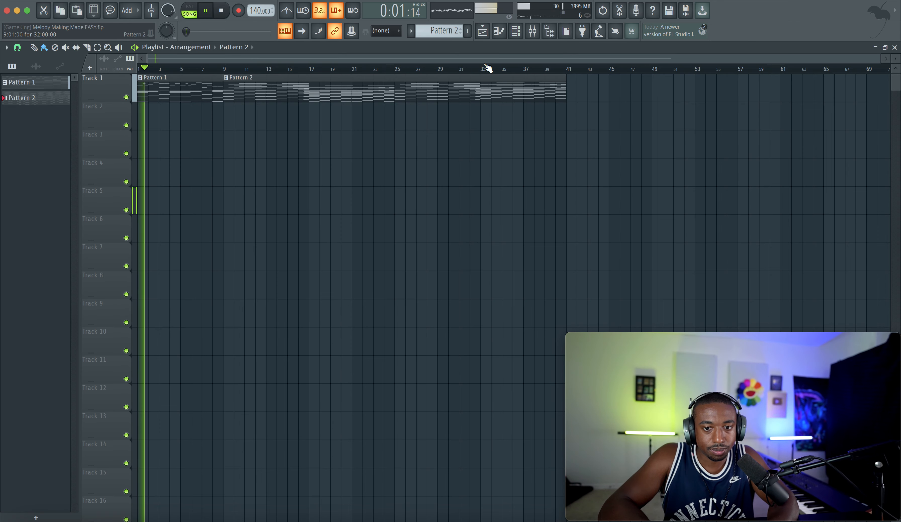
{"action": "key", "text": "F9"}
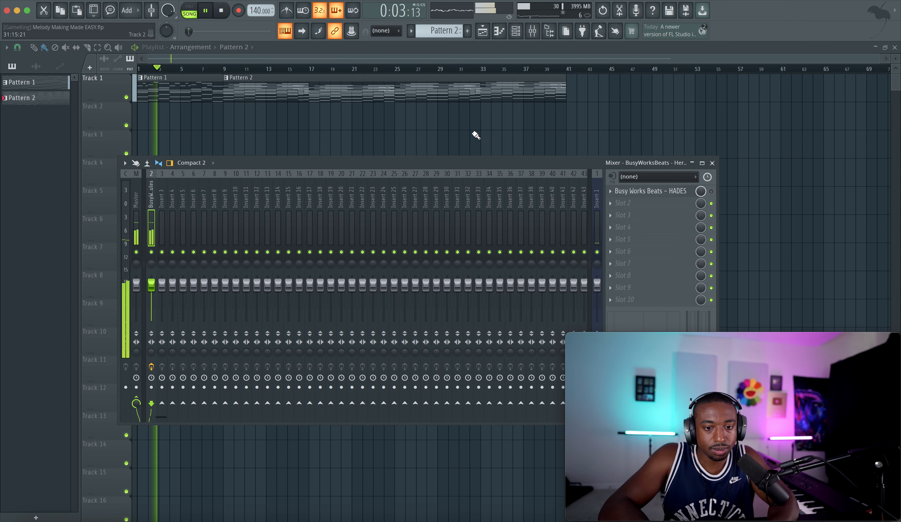
{"action": "left_click_drag", "start_coordinate": [717, 185], "coordinate": [500, 184]}
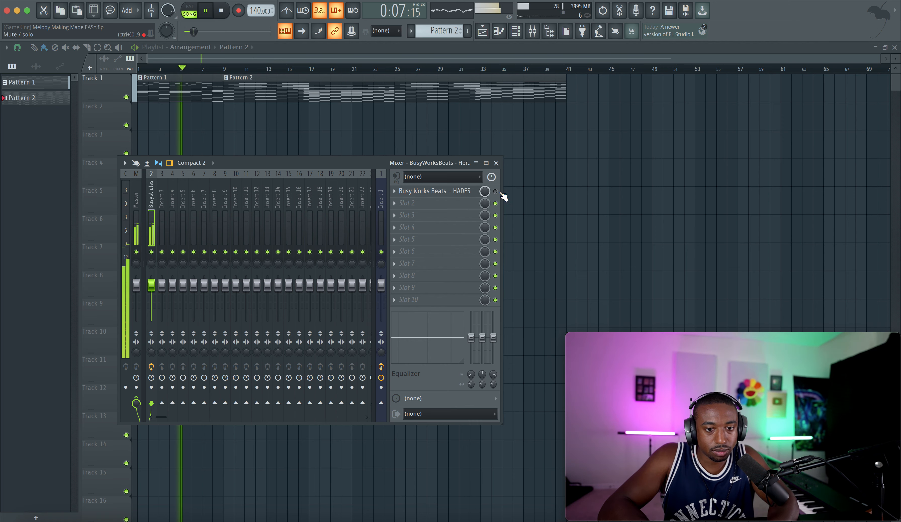
Set the HADES width tilt to 11750 with the effect enabled, then stop playback and close its window.
{"action": "left_click", "coordinate": [448, 191]}
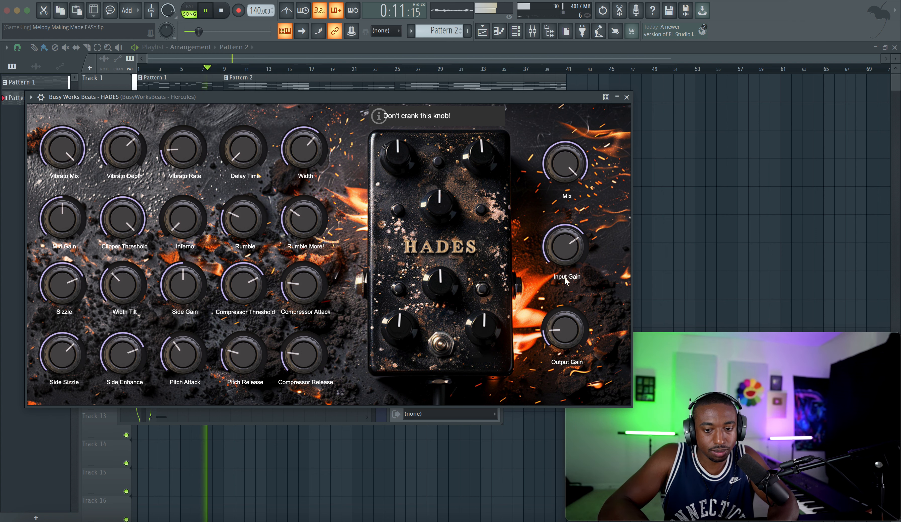
{"action": "left_click_drag", "start_coordinate": [123, 285], "coordinate": [123, 274]}
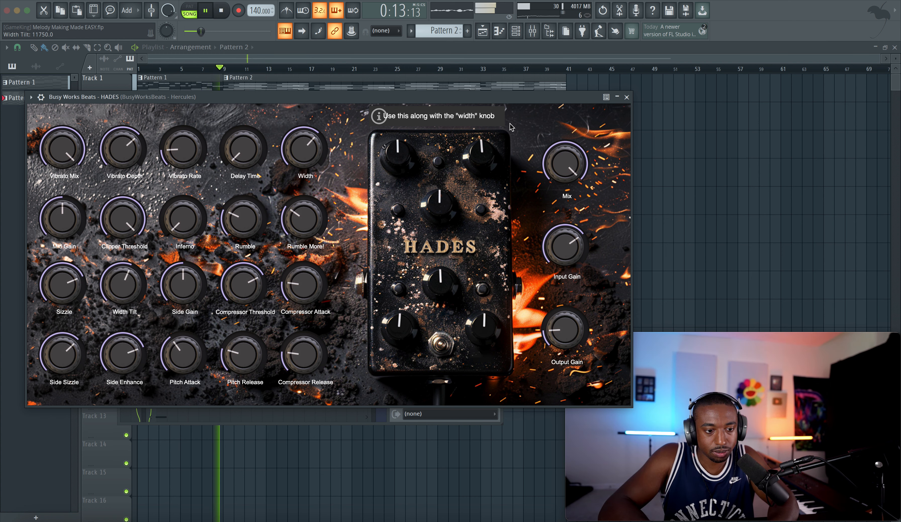
{"action": "key", "text": "space"}
{"action": "left_click", "coordinate": [626, 97]}
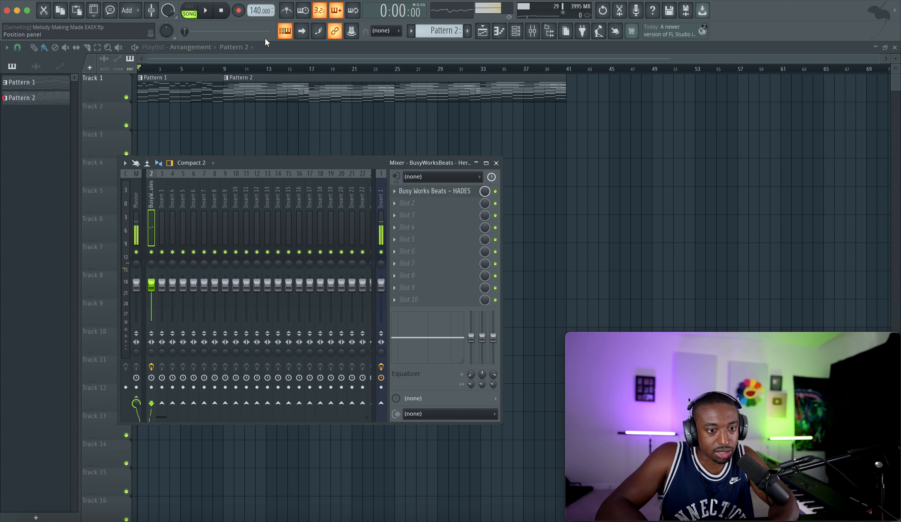
Play the arrangement from the start of Pattern 2 at bar 9 with the mixer shown.
{"action": "left_click", "coordinate": [227, 68]}
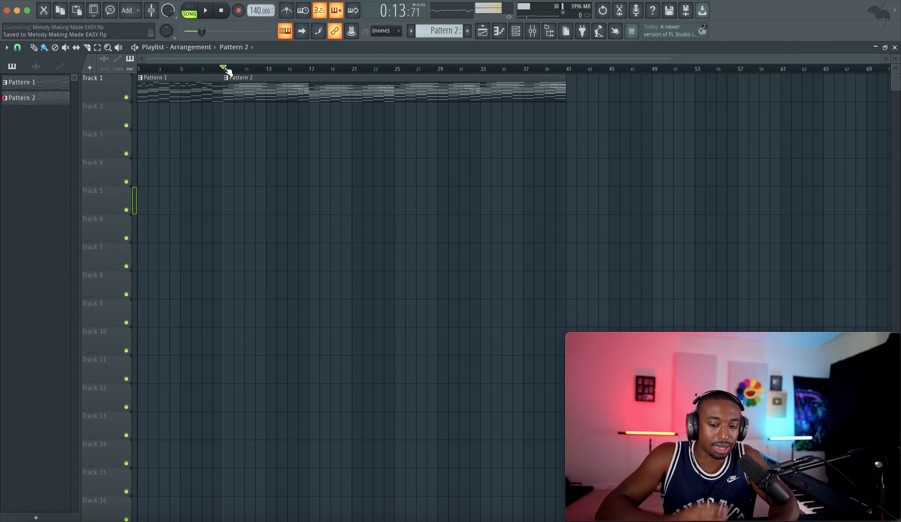
{"action": "key", "text": "space"}
{"action": "left_click", "coordinate": [537, 36]}
{"action": "key", "text": "space"}
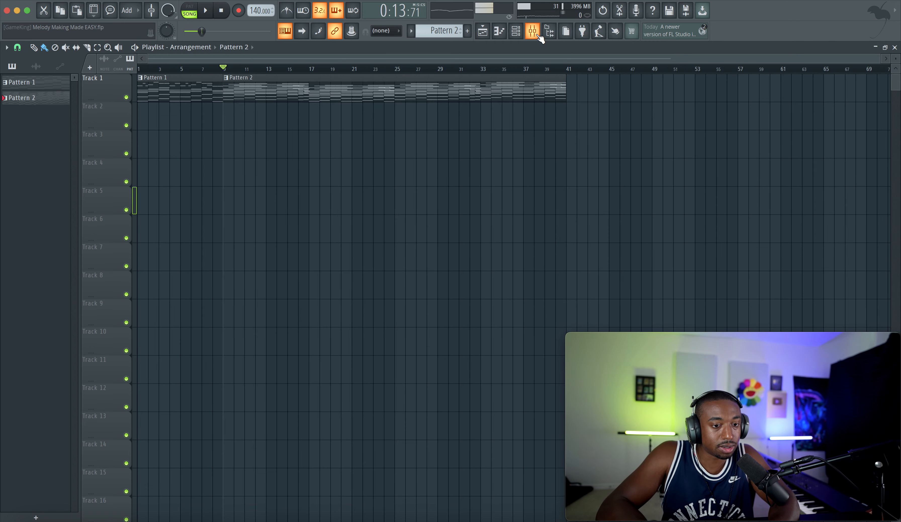
{"action": "key", "text": "space"}
{"action": "left_click", "coordinate": [537, 35]}
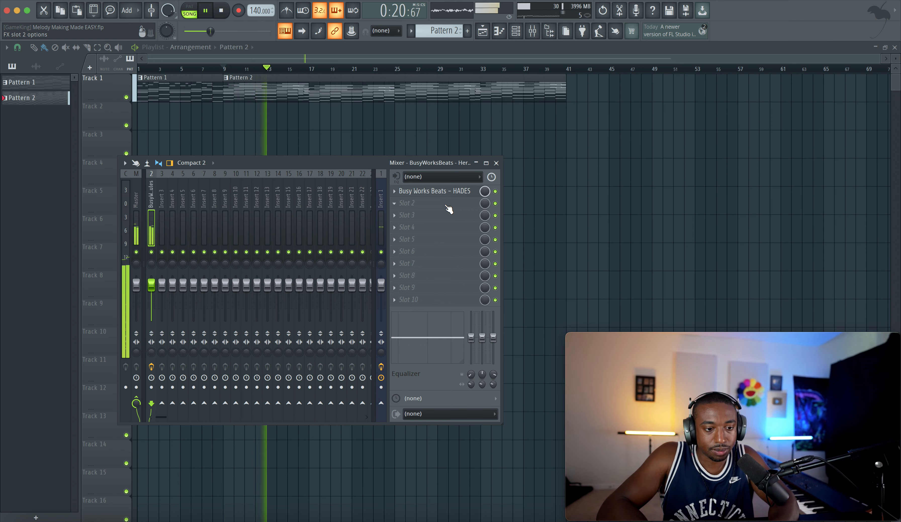
Compare the Hercules sound with HADES bypassed and enabled during playback.
{"action": "left_click", "coordinate": [496, 191]}
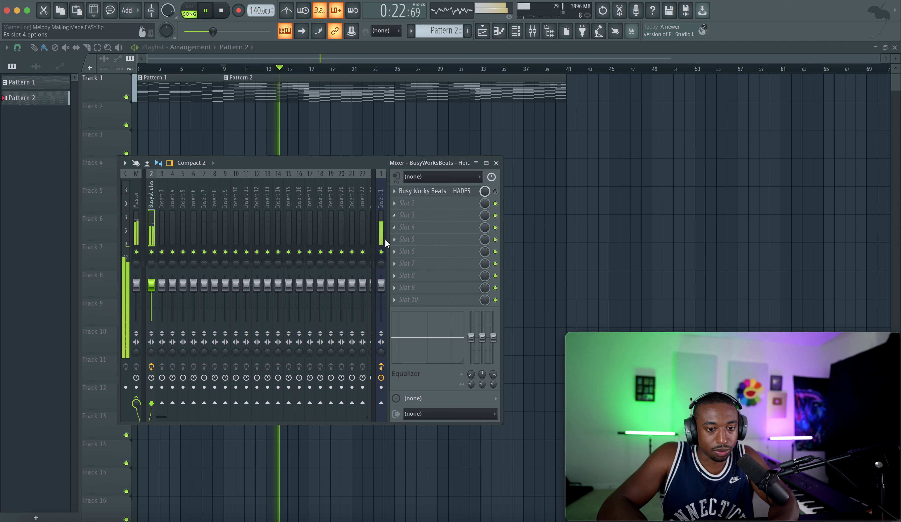
{"action": "left_click", "coordinate": [380, 252]}
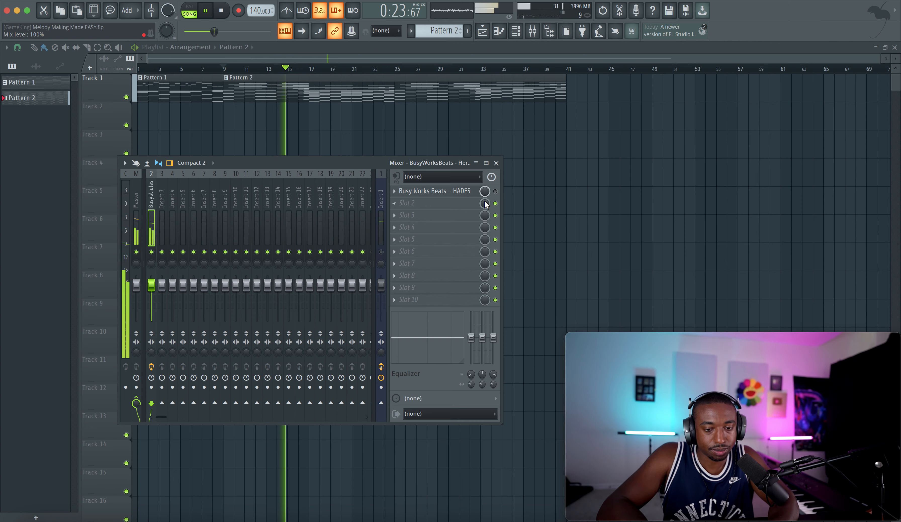
{"action": "left_click", "coordinate": [381, 252]}
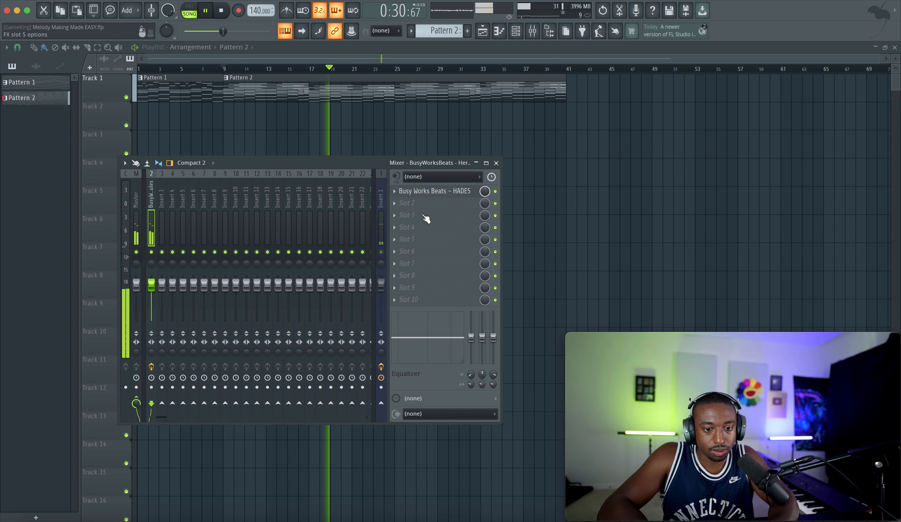
Raise the HADES output gain, close the effect, and slightly lower the Hercules insert's volume fader.
{"action": "left_click", "coordinate": [446, 191]}
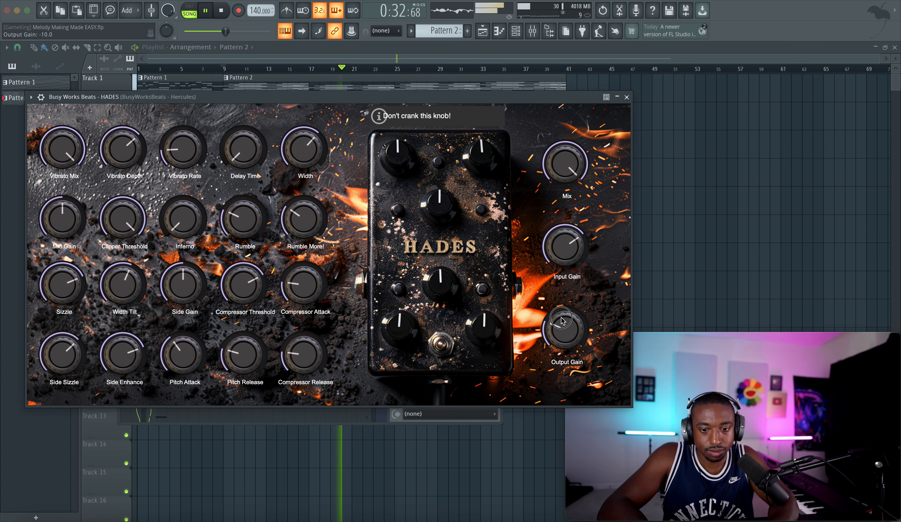
{"action": "left_click_drag", "start_coordinate": [561, 320], "coordinate": [562, 316]}
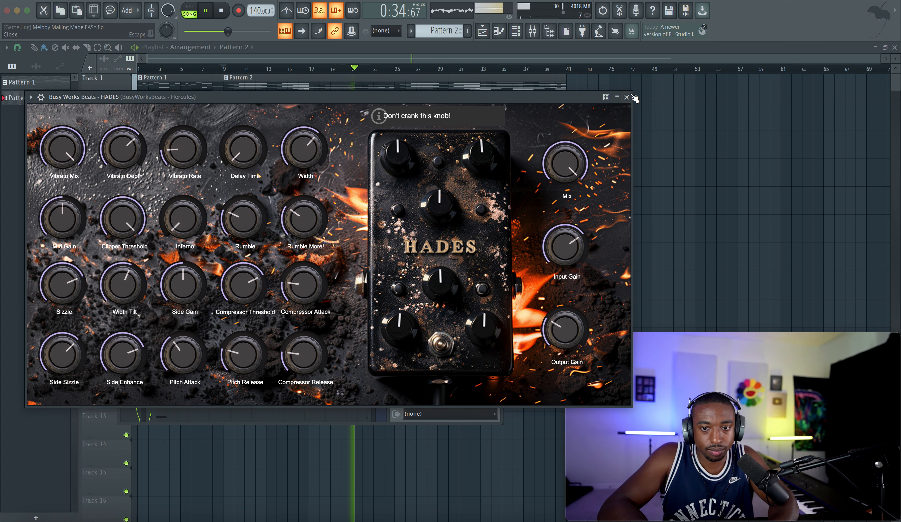
{"action": "key", "text": "Escape"}
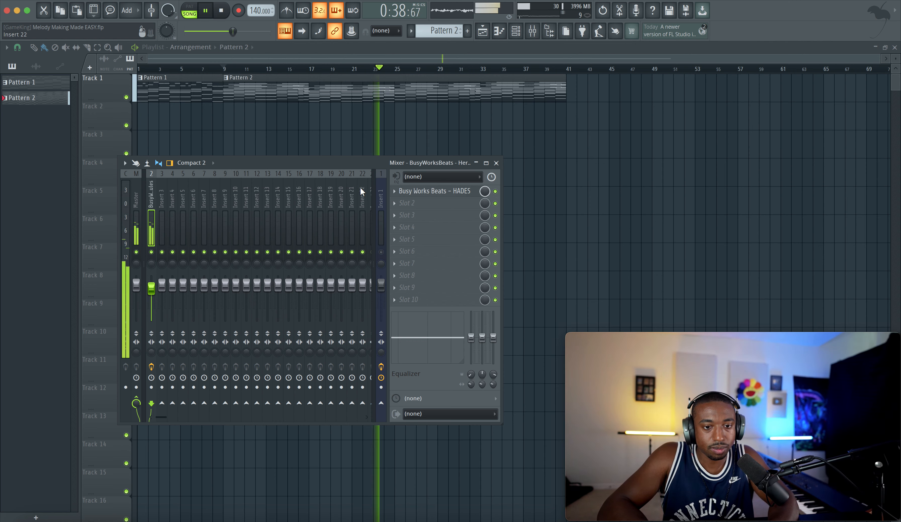
Check the rebalanced Hercules level with HADES off and back on, then stop playback.
{"action": "left_click", "coordinate": [495, 191]}
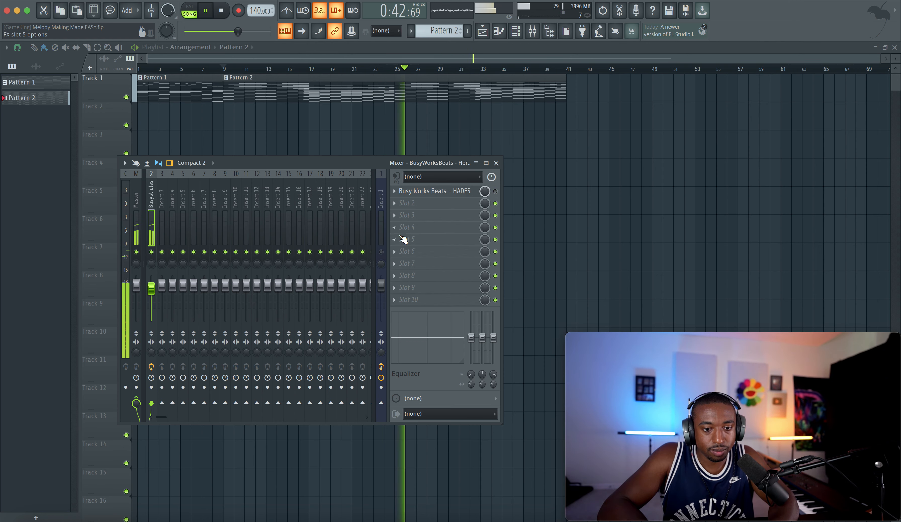
{"action": "left_click", "coordinate": [496, 191]}
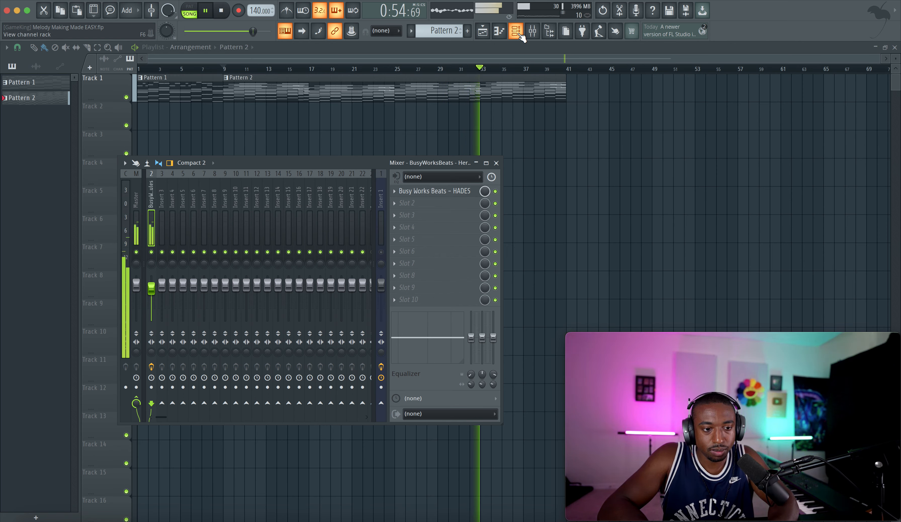
{"action": "key", "text": "space"}
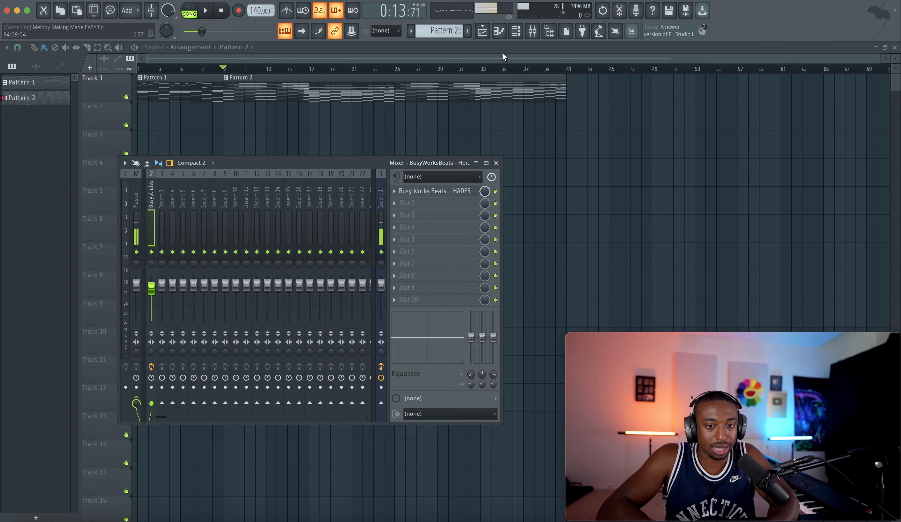
Show the channel rack and load kHs Bitcrush into slot 2 of the Hercules mixer insert.
{"action": "left_click", "coordinate": [515, 35]}
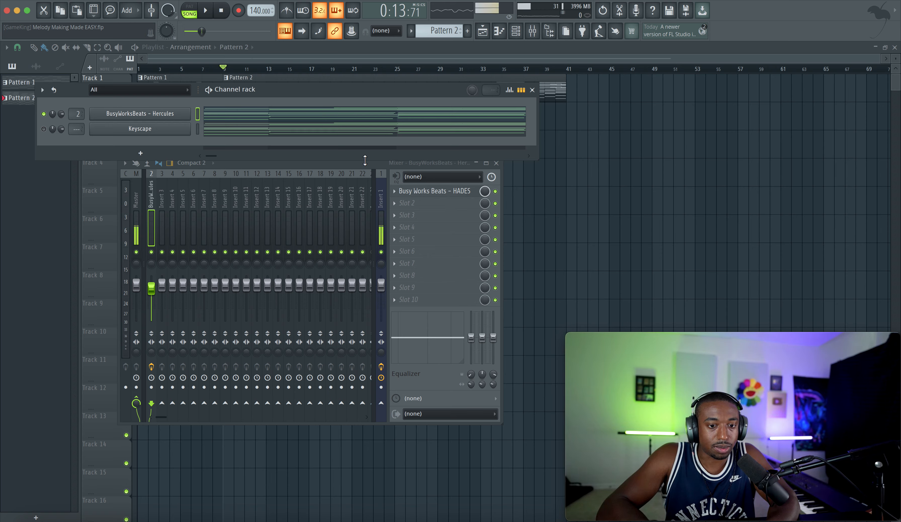
{"action": "left_click", "coordinate": [381, 189]}
{"action": "left_click", "coordinate": [154, 203]}
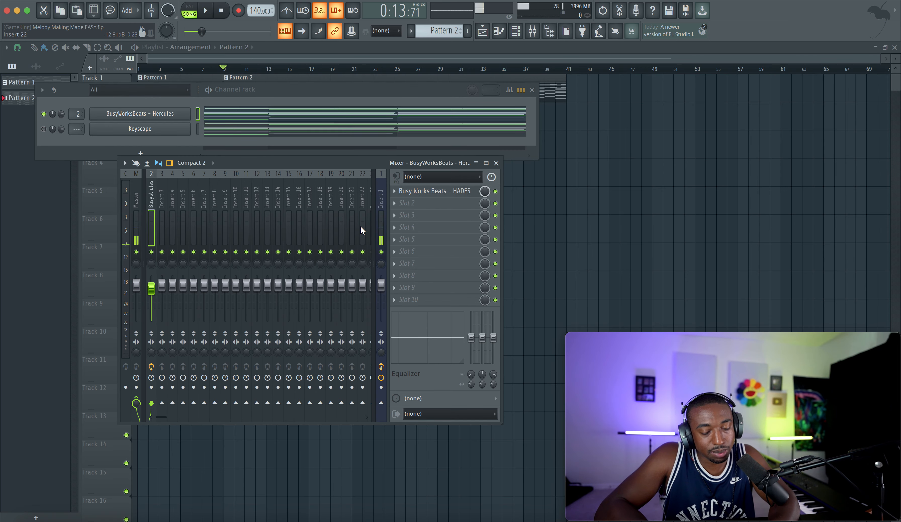
{"action": "left_click", "coordinate": [415, 208]}
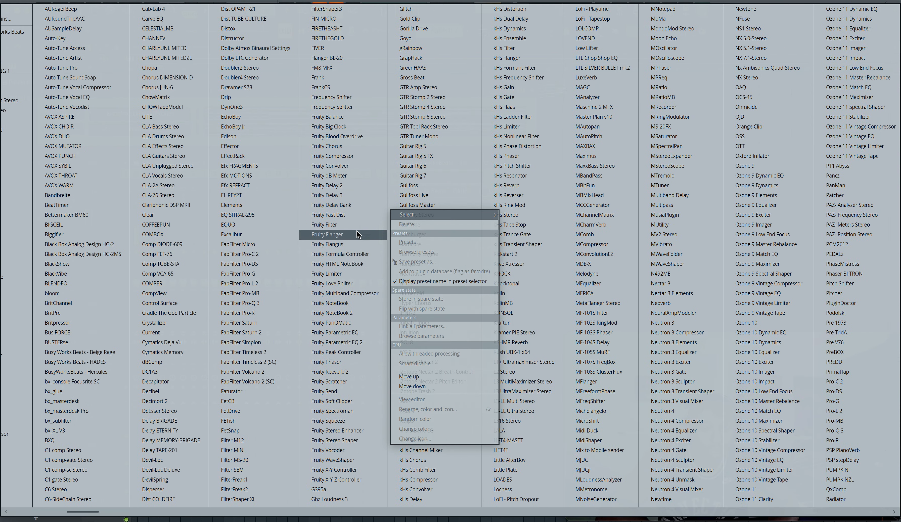
{"action": "scroll", "coordinate": [357, 231], "scroll_direction": "down", "scroll_amount": 1}
{"action": "scroll", "coordinate": [320, 367], "scroll_direction": "down", "scroll_amount": 1}
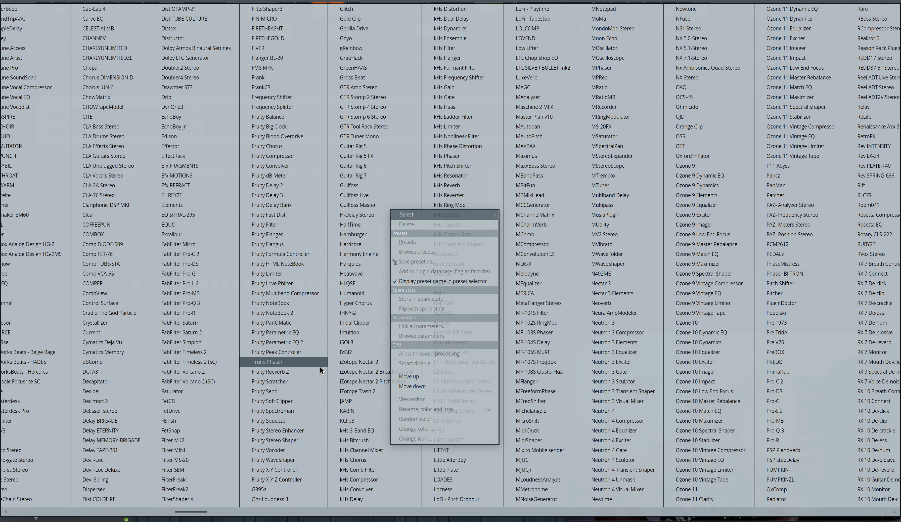
{"action": "scroll", "coordinate": [320, 366], "scroll_direction": "down", "scroll_amount": 2}
{"action": "left_click", "coordinate": [221, 442]}
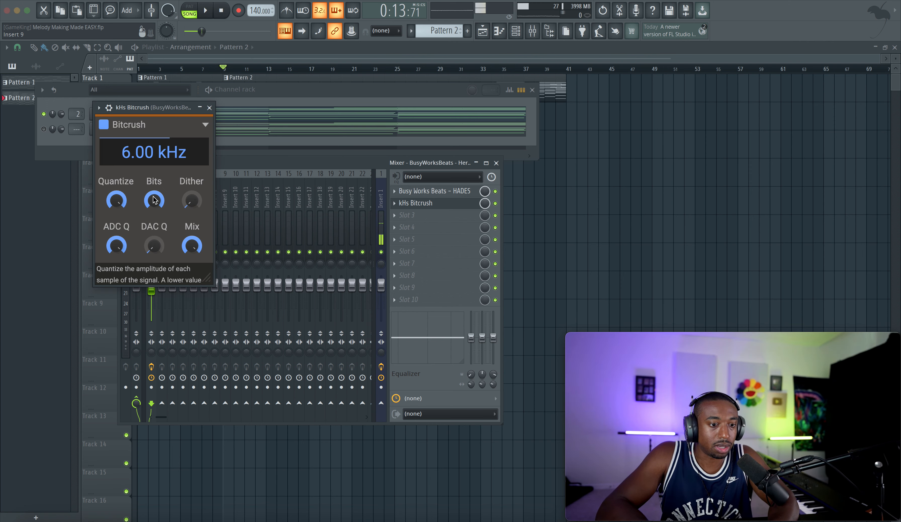
Set Bitcrush to a 40 kHz rate, 12 bits and 100% DAC quality, close it, and briefly audition the sound.
{"action": "double_click", "coordinate": [157, 163]}
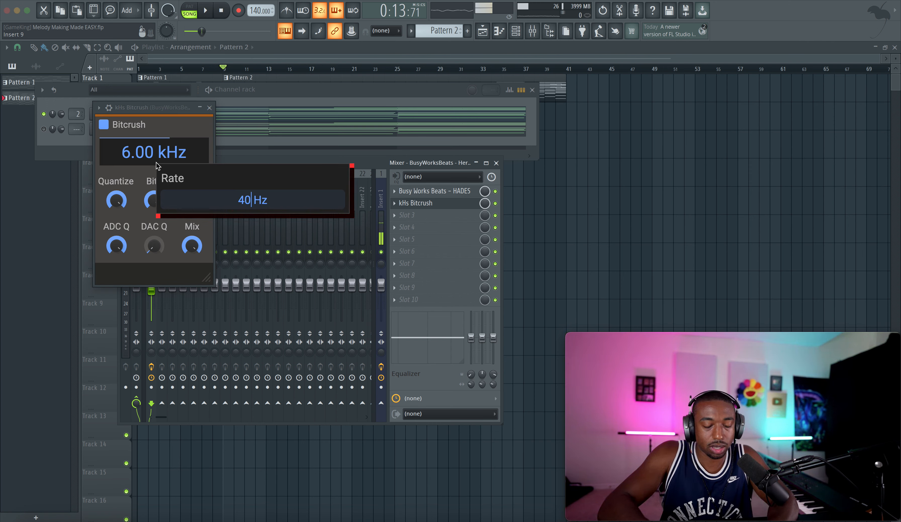
{"action": "key", "text": "Return"}
{"action": "double_click", "coordinate": [150, 201]}
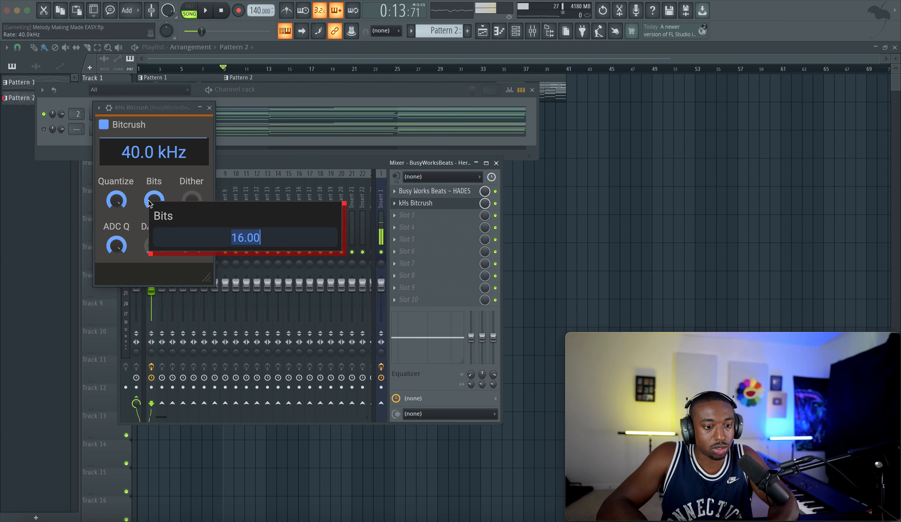
{"action": "type", "text": "12"}
{"action": "key", "text": "Return"}
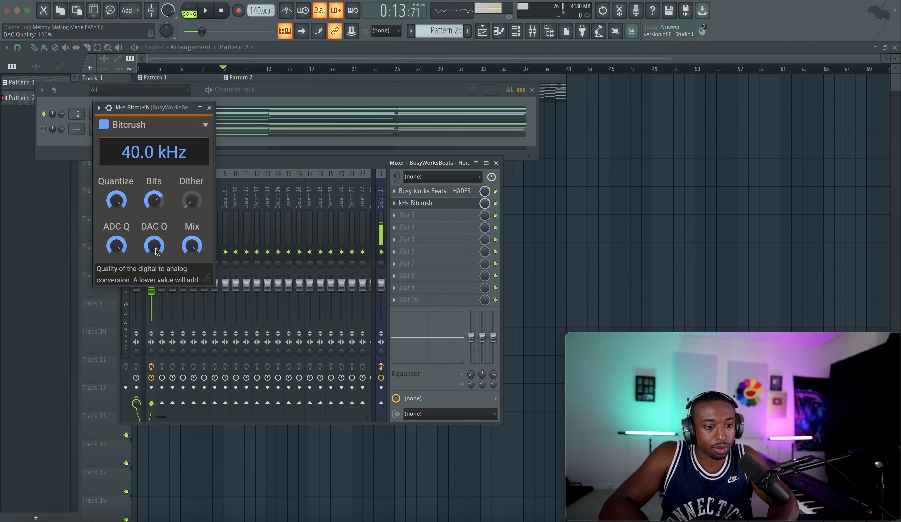
{"action": "left_click", "coordinate": [210, 108]}
{"action": "key", "text": "space"}
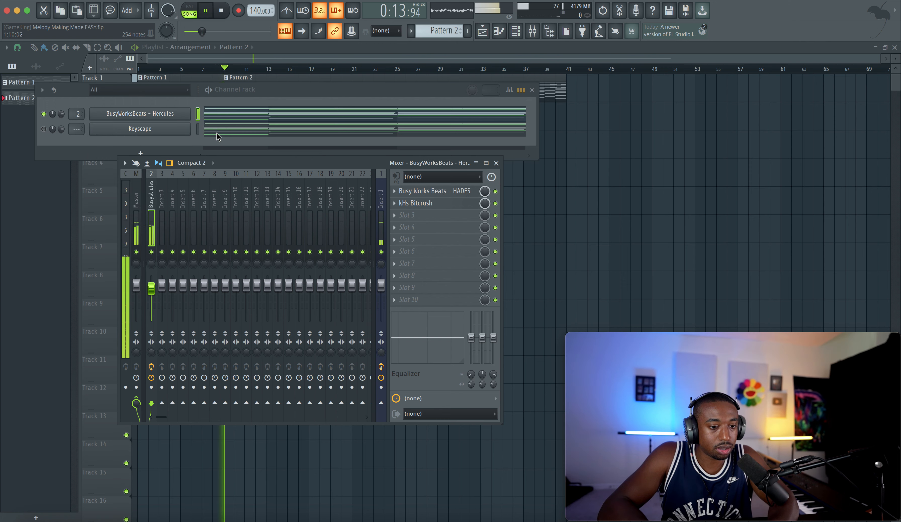
{"action": "key", "text": "space"}
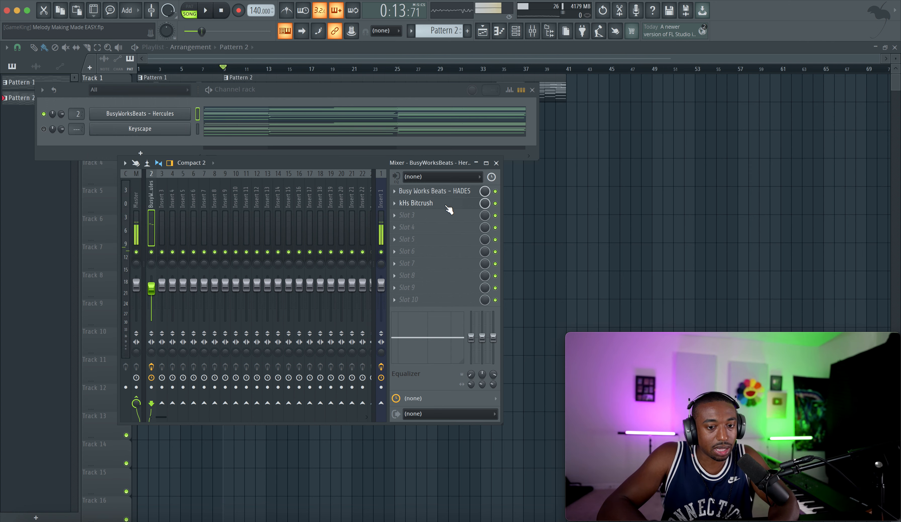
Reopen Bitcrush, set its rate to 20 kHz, and audition the Hercules sound briefly.
{"action": "left_click", "coordinate": [444, 204]}
{"action": "double_click", "coordinate": [147, 155]}
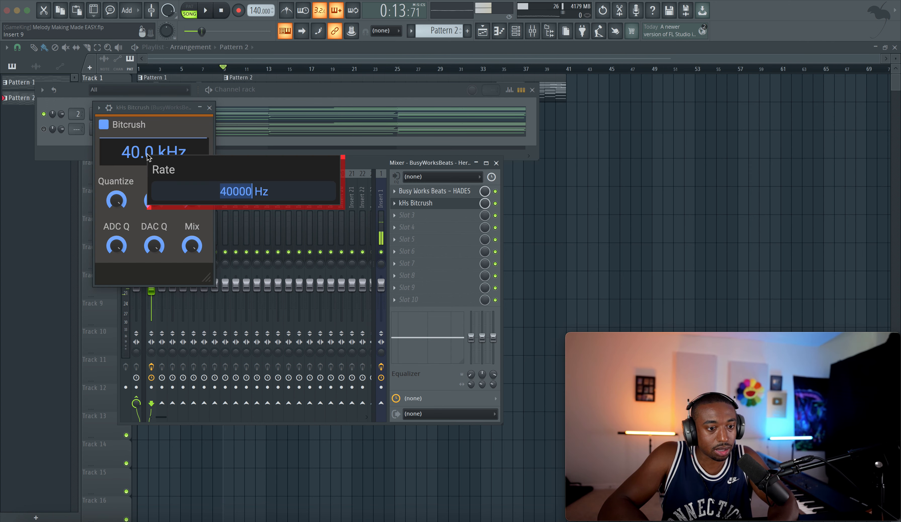
{"action": "type", "text": "200"}
{"action": "key", "text": "Return"}
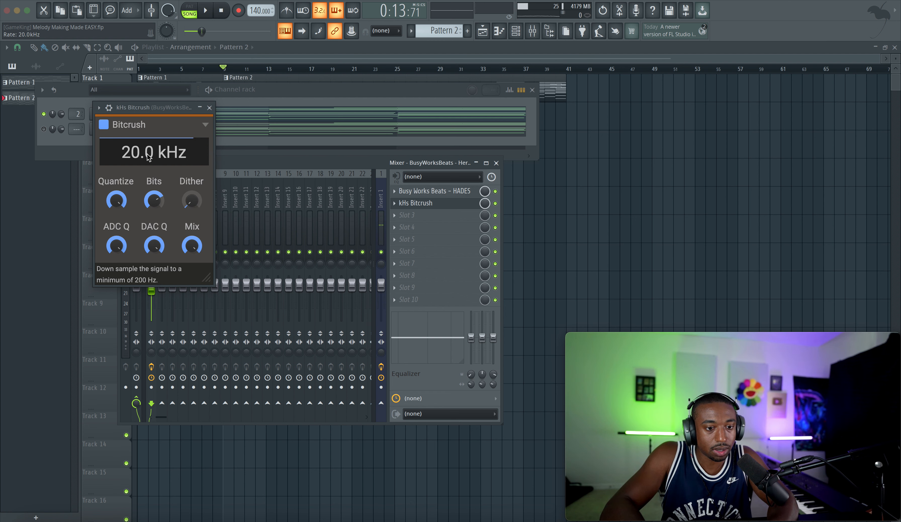
{"action": "key", "text": "space"}
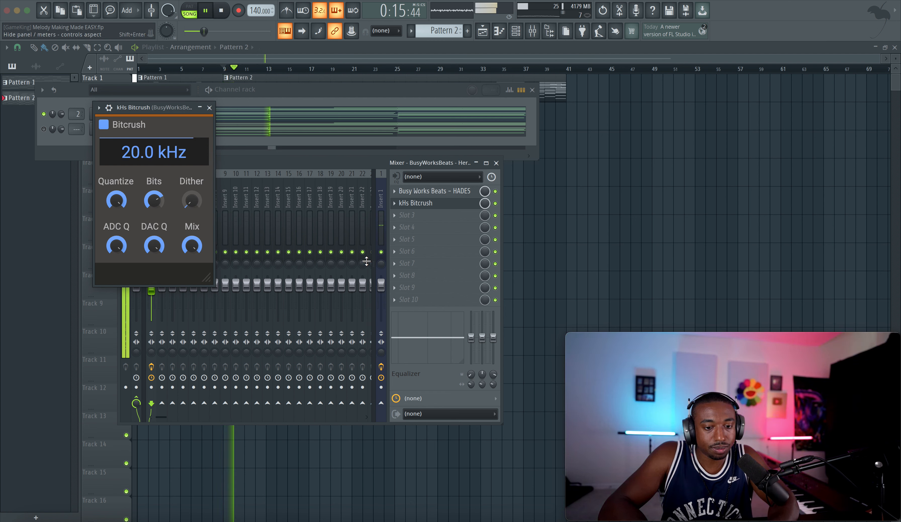
{"action": "key", "text": "space"}
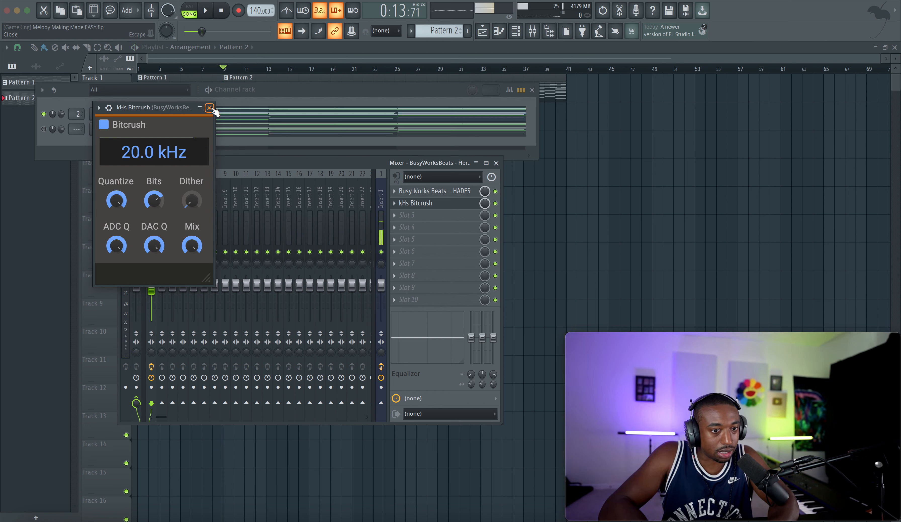
Close Bitcrush and listen to Pattern 2 with Insert 1 muted and the channel rack hidden.
{"action": "key", "text": "Escape"}
{"action": "key", "text": "space"}
{"action": "left_click", "coordinate": [382, 253]}
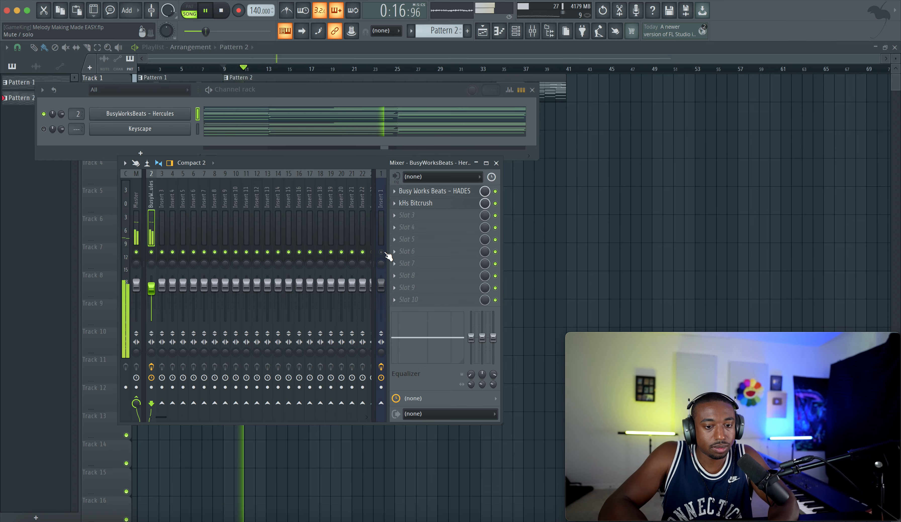
{"action": "key", "text": "F12"}
{"action": "left_click", "coordinate": [533, 31]}
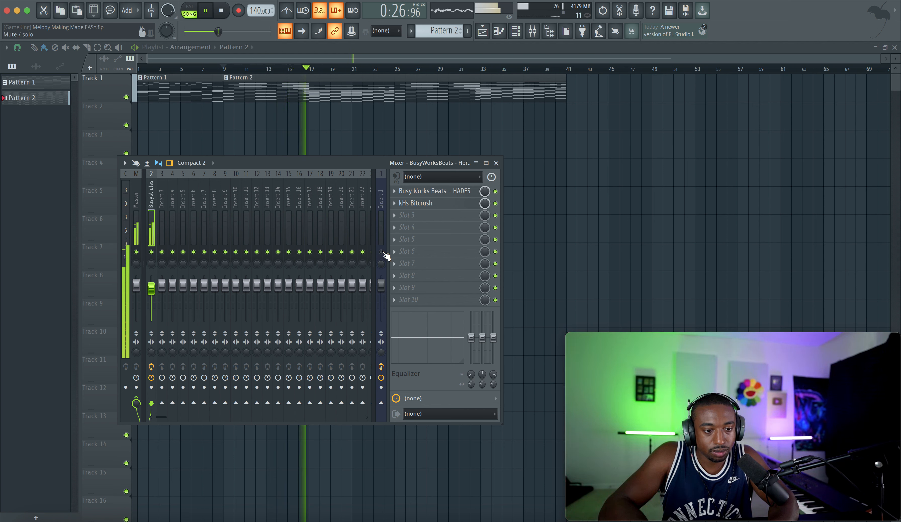
Load Rosetta Compressor into slot 3 of the Hercules insert and close its window.
{"action": "left_click", "coordinate": [402, 217]}
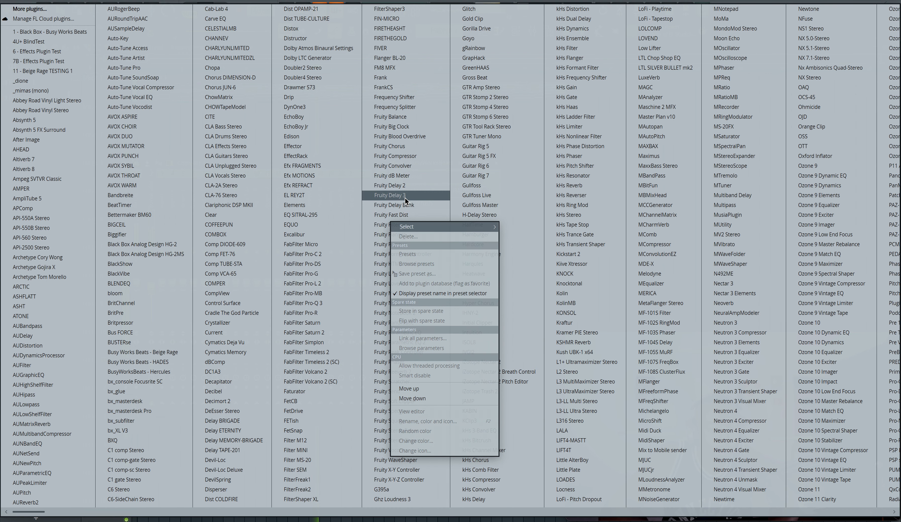
{"action": "scroll", "coordinate": [385, 205], "scroll_direction": "down", "scroll_amount": 5}
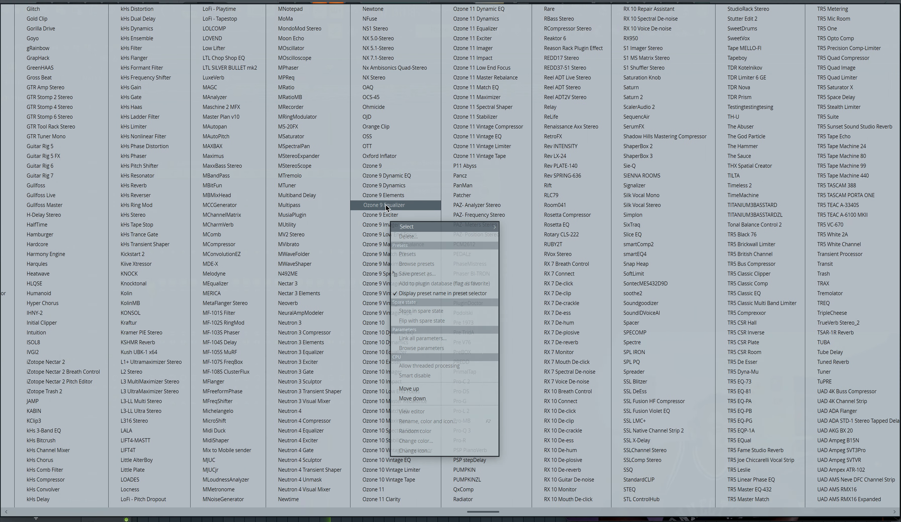
{"action": "scroll", "coordinate": [364, 239], "scroll_direction": "down", "scroll_amount": 4}
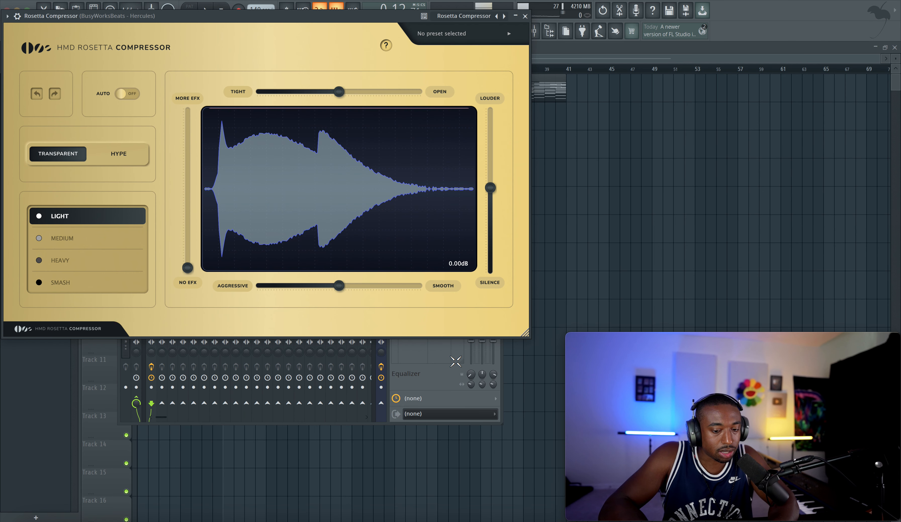
{"action": "key", "text": "Escape"}
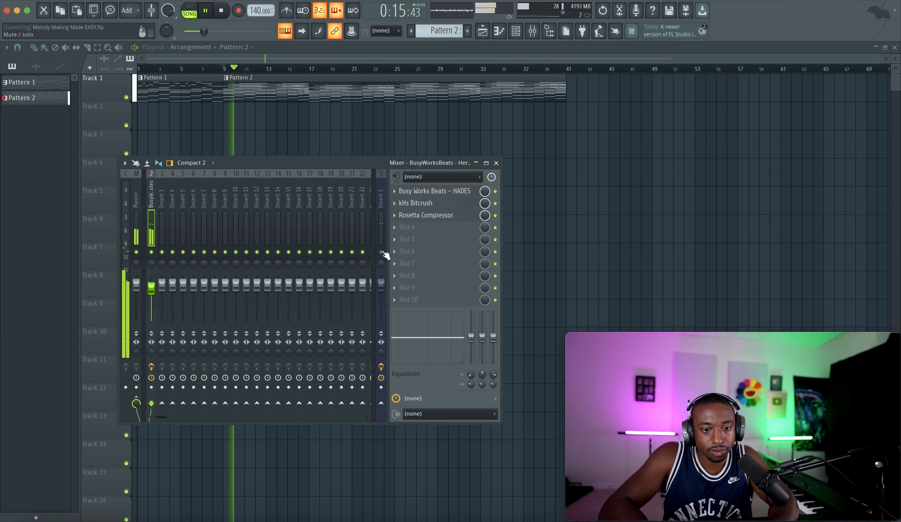
Set Rosetta Compressor to Auto, Medium and Transparent, raise its effect amount substantially, shift the Tight/Open slider toward Tight, and close it.
{"action": "left_click", "coordinate": [443, 215]}
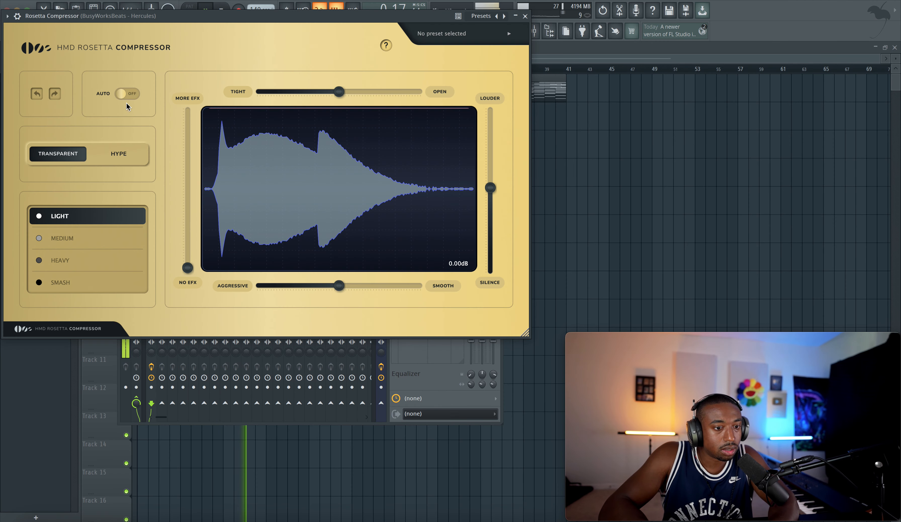
{"action": "left_click_drag", "start_coordinate": [187, 268], "coordinate": [187, 143]}
{"action": "left_click", "coordinate": [89, 238]}
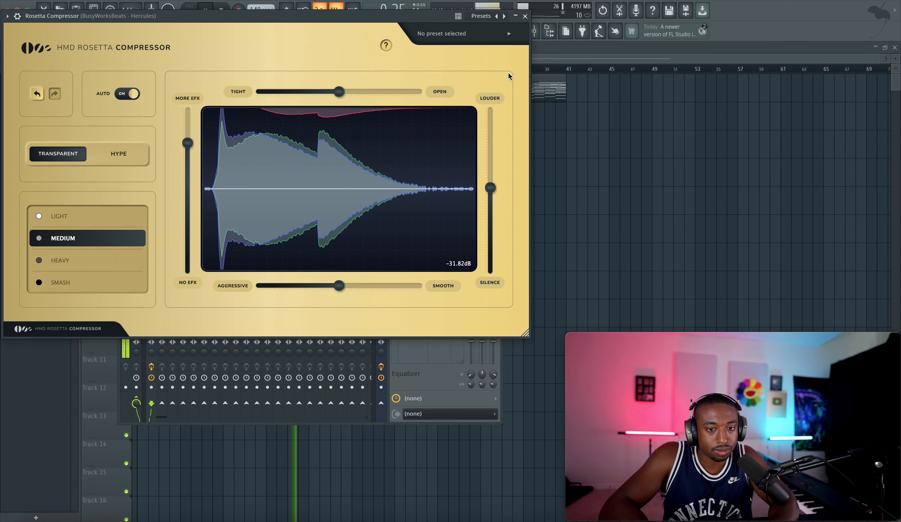
{"action": "left_click", "coordinate": [116, 156]}
{"action": "left_click", "coordinate": [82, 158]}
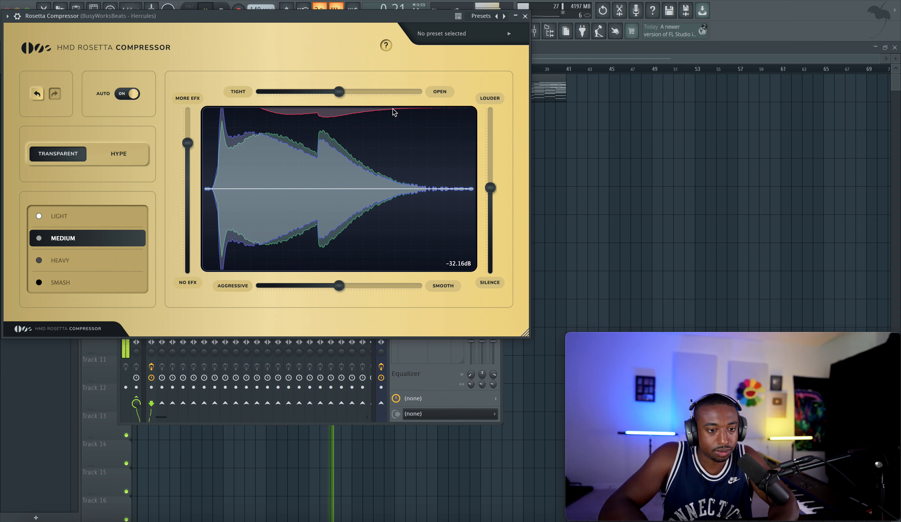
{"action": "left_click_drag", "start_coordinate": [325, 93], "coordinate": [287, 90]}
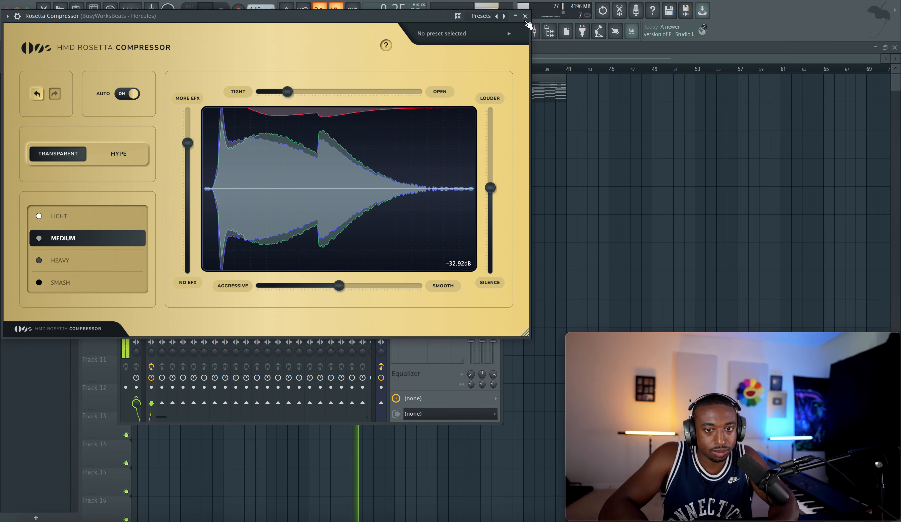
{"action": "key", "text": "Escape"}
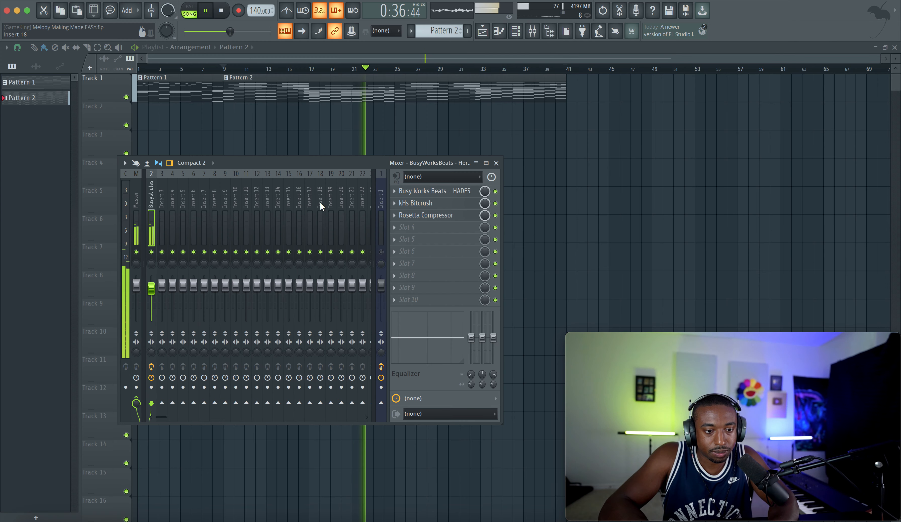
Listen to the compressed Hercules part with Insert 1 muted, stop playback, and unmute the insert.
{"action": "left_click", "coordinate": [381, 253]}
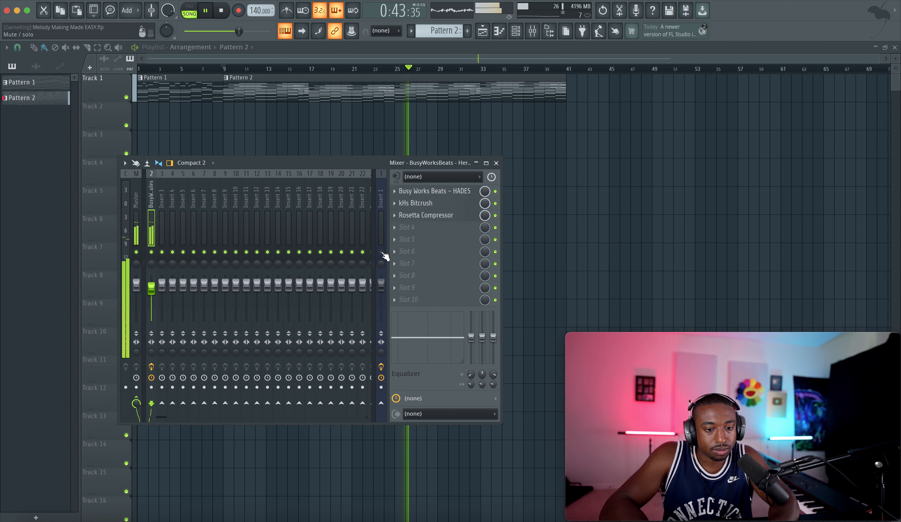
{"action": "left_click", "coordinate": [381, 252]}
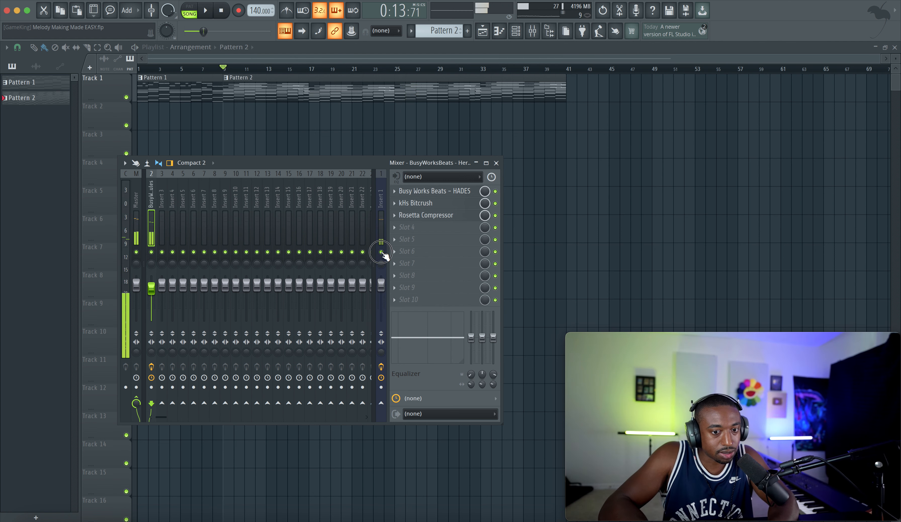
{"action": "left_click", "coordinate": [222, 11]}
Replay the section from bar 9 with Insert 1 muted, and restart playback from the intro.
{"action": "key", "text": "space"}
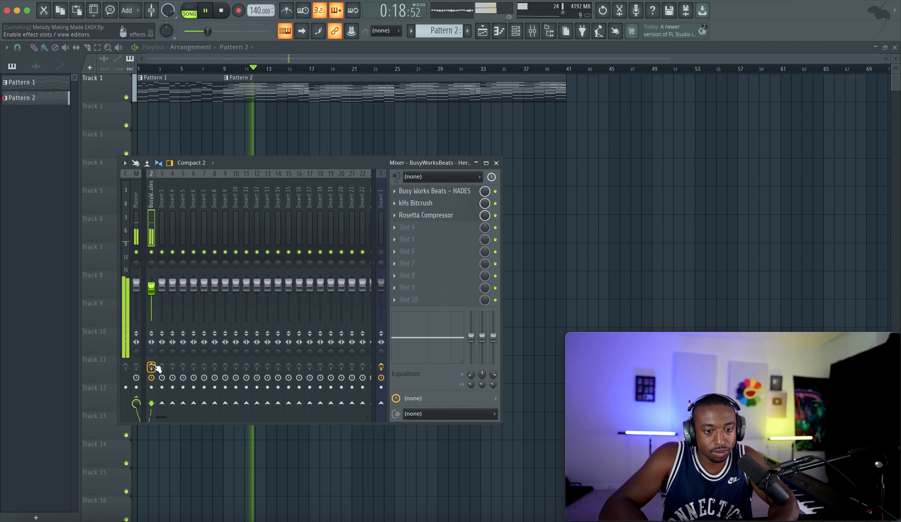
{"action": "left_click", "coordinate": [382, 253]}
{"action": "key", "text": "space"}
{"action": "key", "text": "space"}
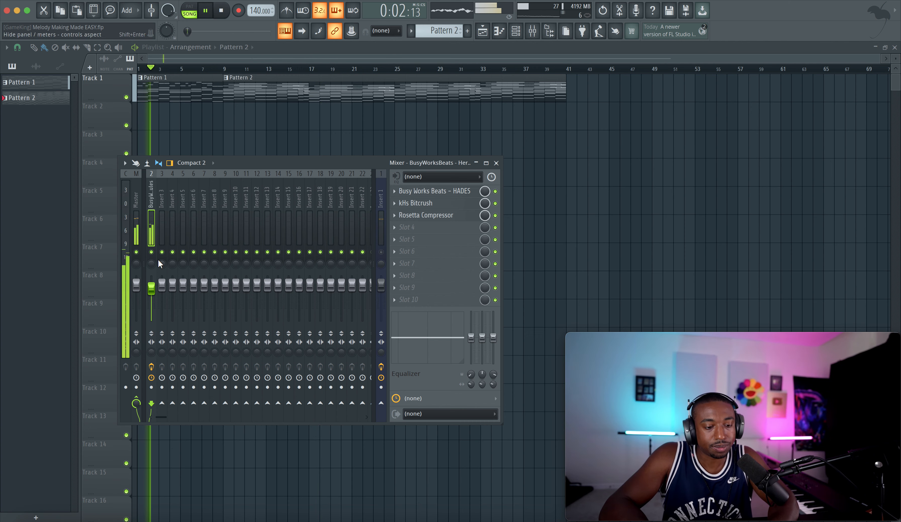
Move playback to the start of Pattern 2 at bar 9, show the mixer, and stop playback.
{"action": "left_click", "coordinate": [226, 68]}
{"action": "key", "text": "F9"}
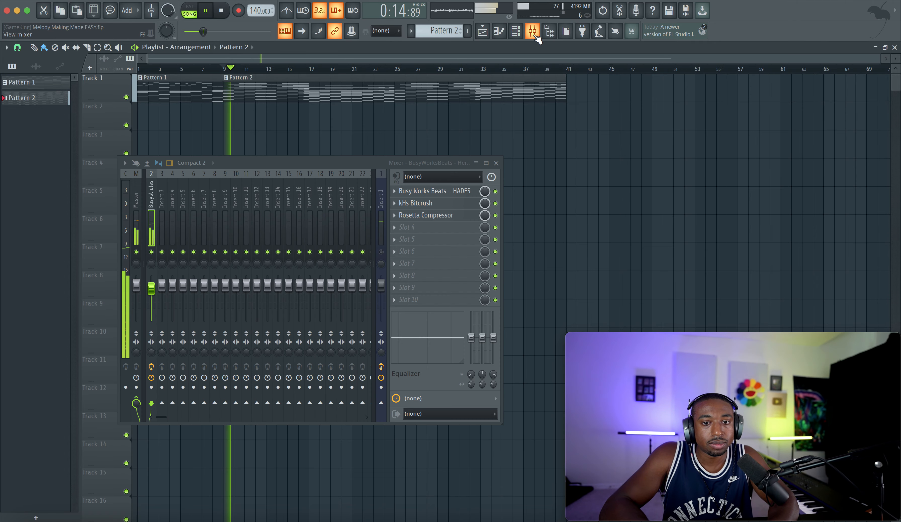
{"action": "key", "text": "space"}
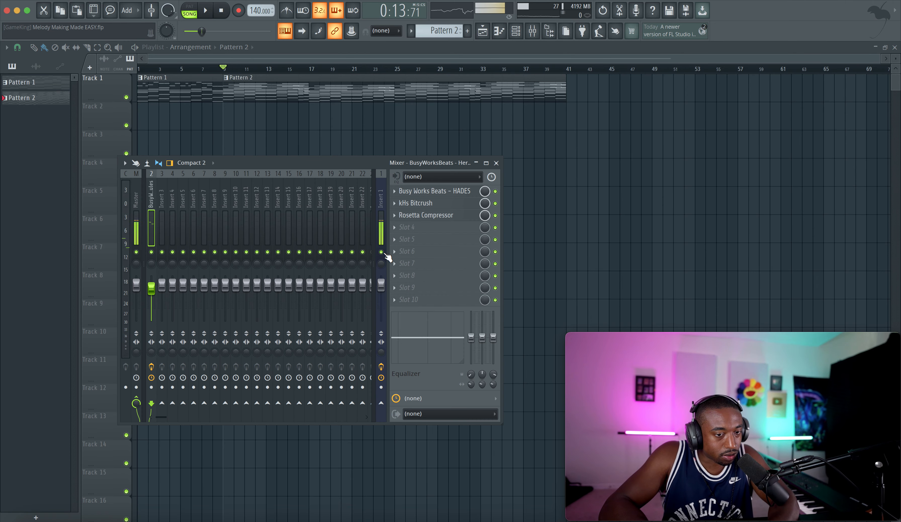
Compare Hercules with its whole effect chain bypassed and enabled during playback, and reposition the mixer window.
{"action": "key", "text": "space"}
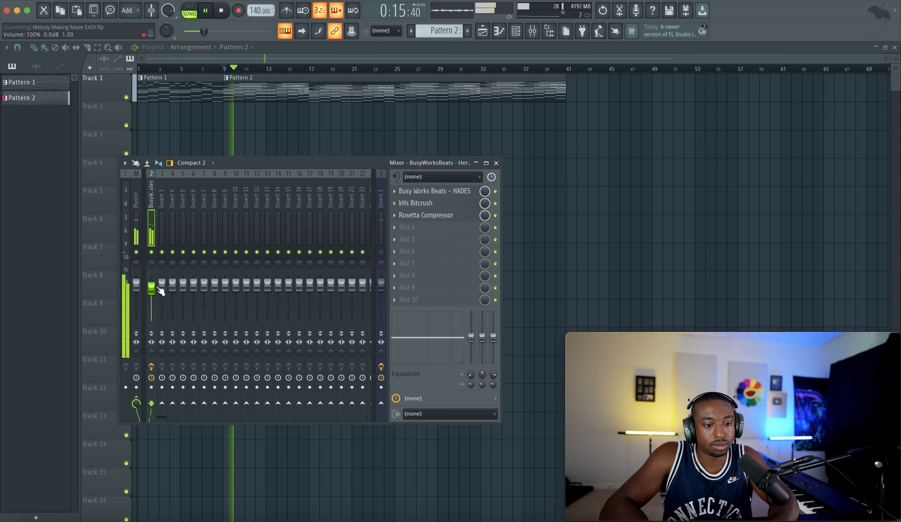
{"action": "left_click", "coordinate": [152, 366]}
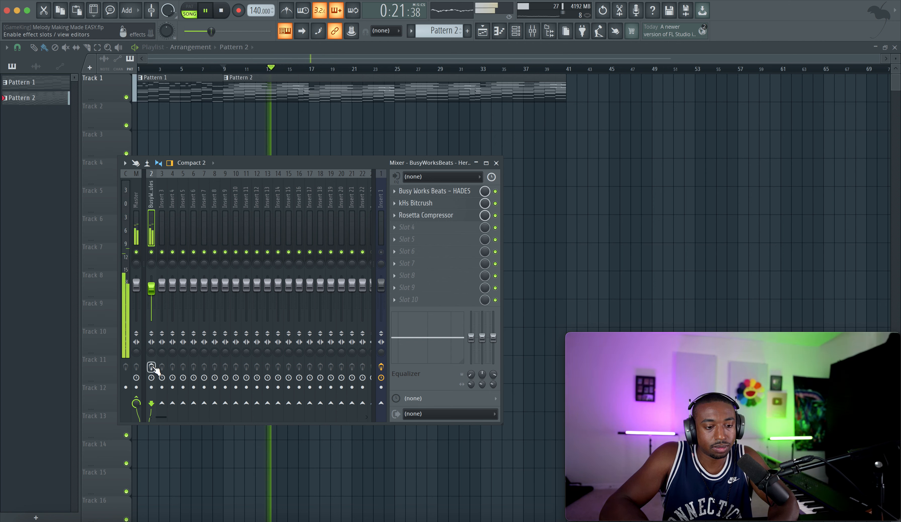
{"action": "left_click", "coordinate": [152, 367]}
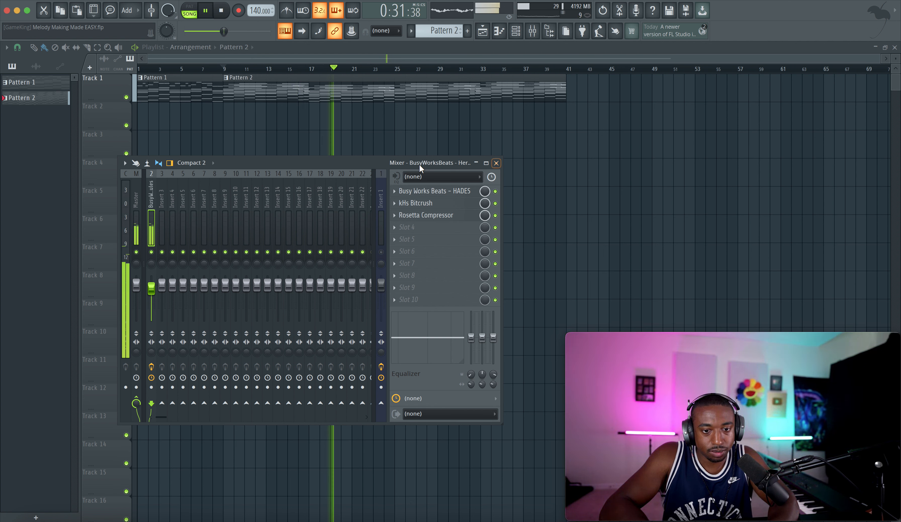
{"action": "left_click_drag", "start_coordinate": [376, 161], "coordinate": [360, 181]}
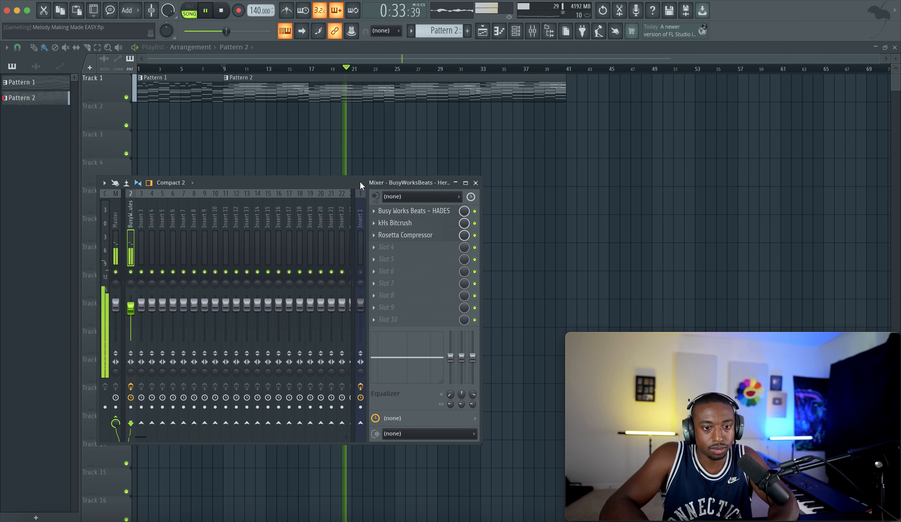
Compare playback with Insert 1 unmuted and muted in the mixer, and bring up the channel rack.
{"action": "left_click", "coordinate": [361, 271]}
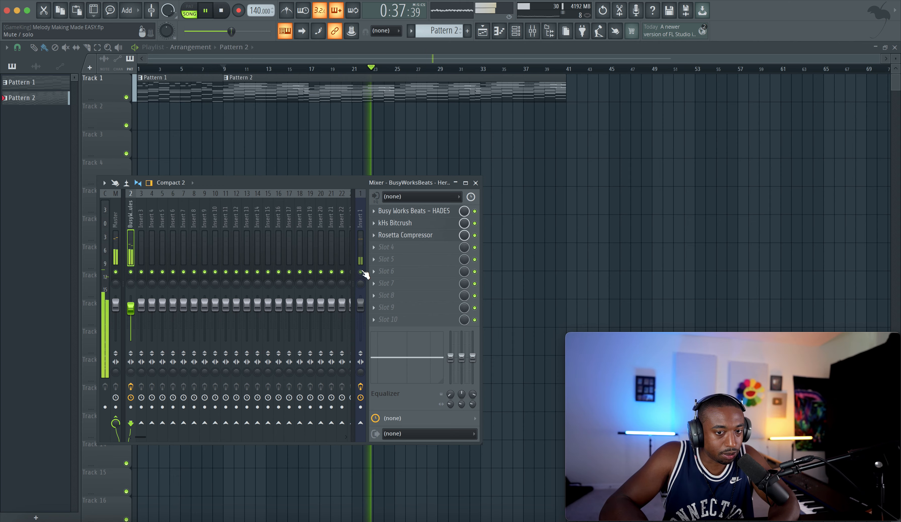
{"action": "left_click", "coordinate": [360, 271]}
{"action": "key", "text": "F6"}
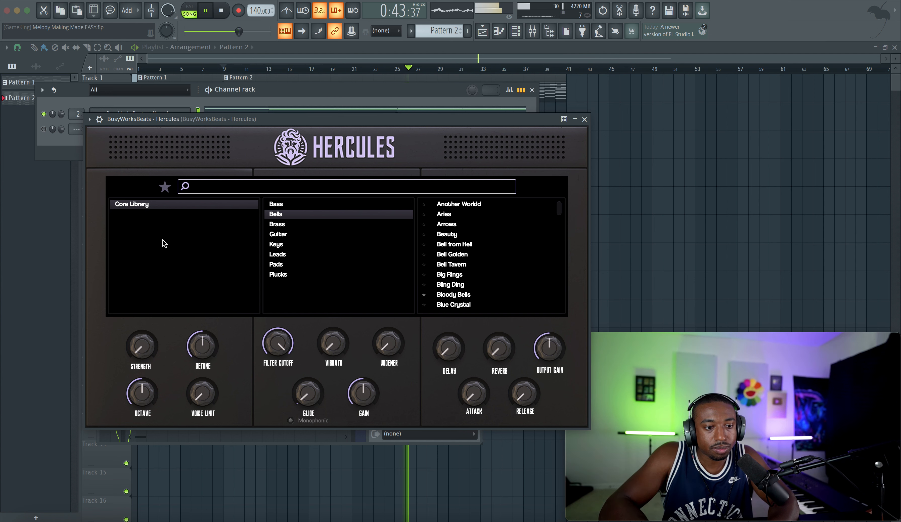
Show the favourite presets in Hercules and audition Dragon, Soul Neo and Ruins during playback.
{"action": "left_click", "coordinate": [165, 186]}
{"action": "scroll", "coordinate": [150, 291], "scroll_direction": "down", "scroll_amount": 3}
{"action": "left_click", "coordinate": [145, 308]}
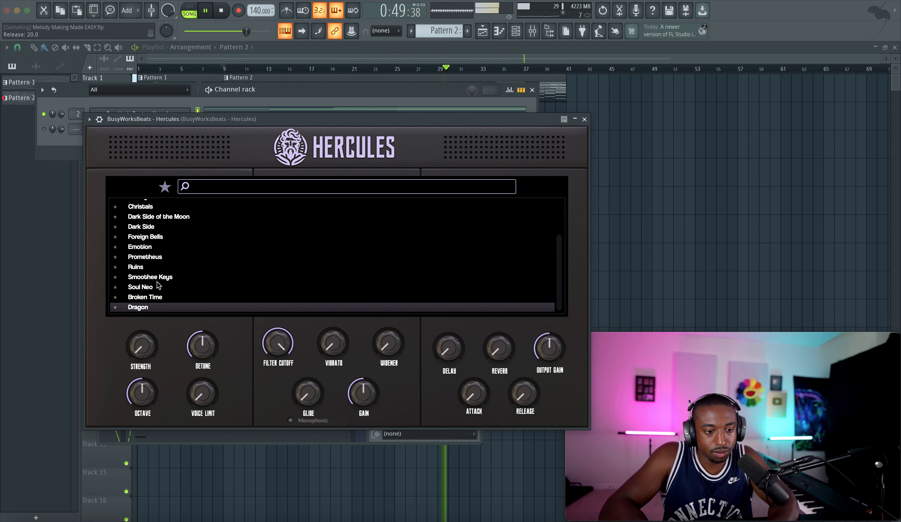
{"action": "left_click", "coordinate": [151, 287]}
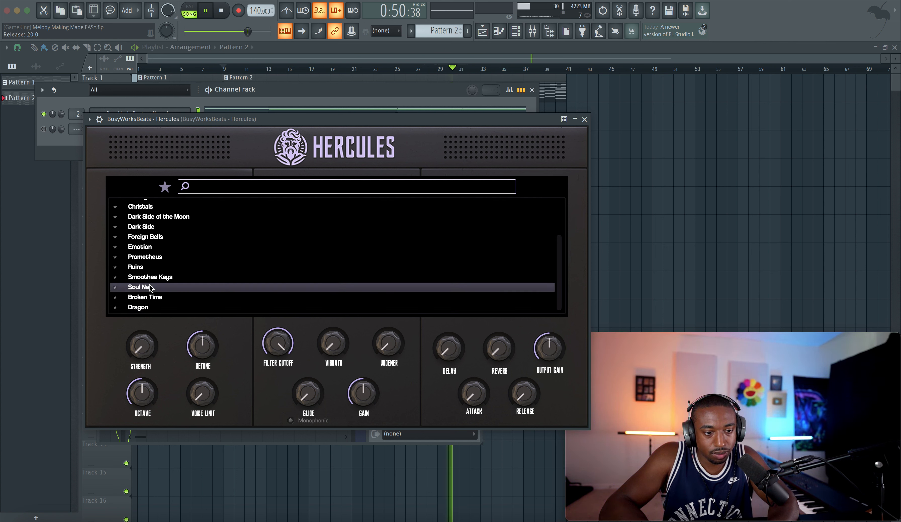
{"action": "left_click", "coordinate": [145, 268]}
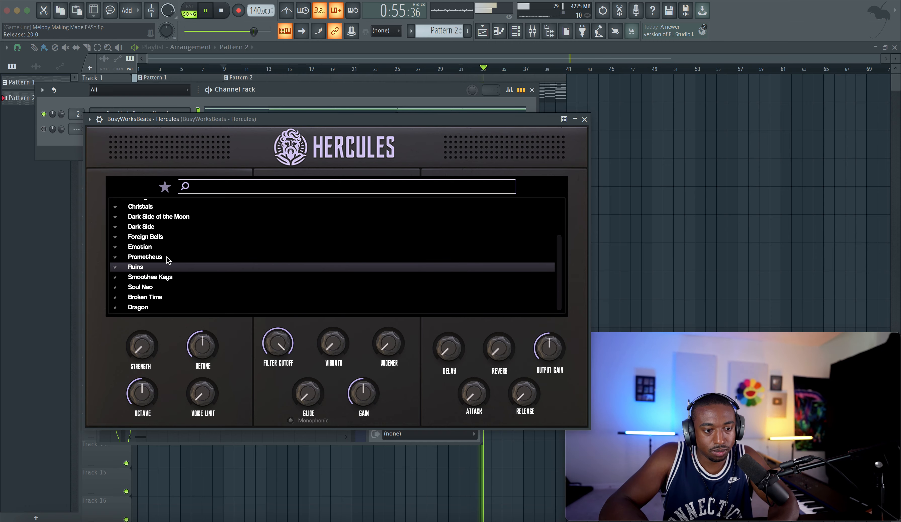
Return to the playlist, audition Ruins and Prometheus from bar 9, and move the Hercules window below the clips.
{"action": "left_click", "coordinate": [553, 89]}
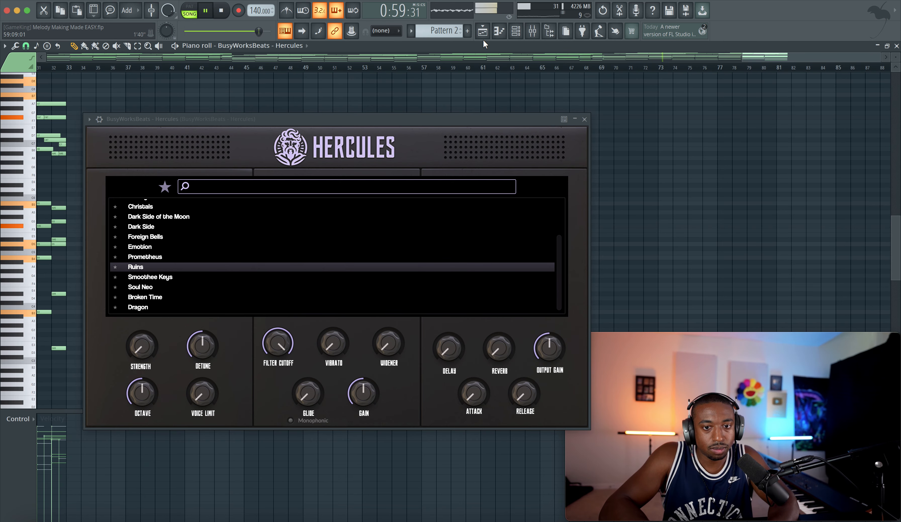
{"action": "key", "text": "F5"}
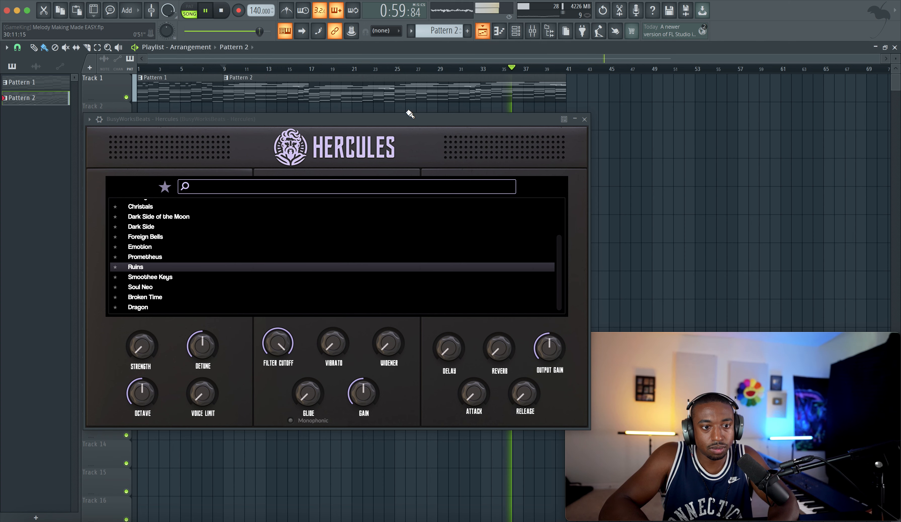
{"action": "left_click", "coordinate": [225, 69]}
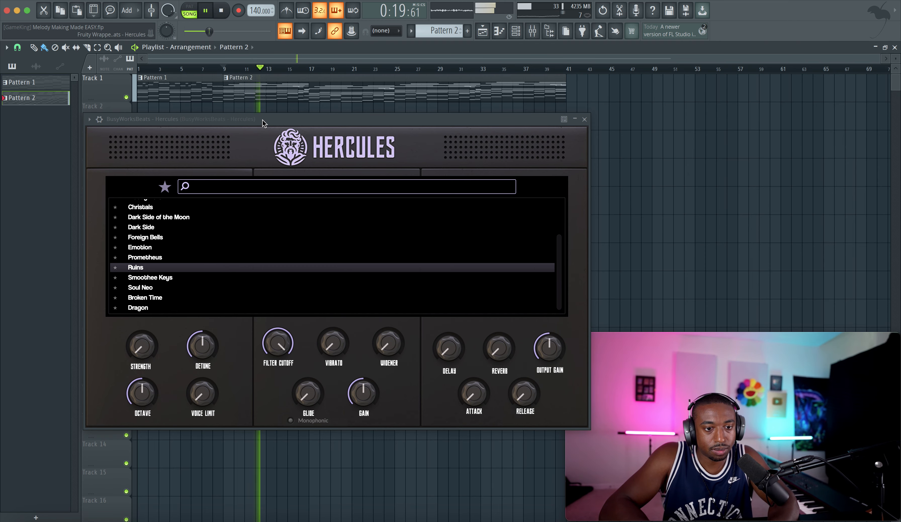
{"action": "left_click_drag", "start_coordinate": [263, 123], "coordinate": [258, 155]}
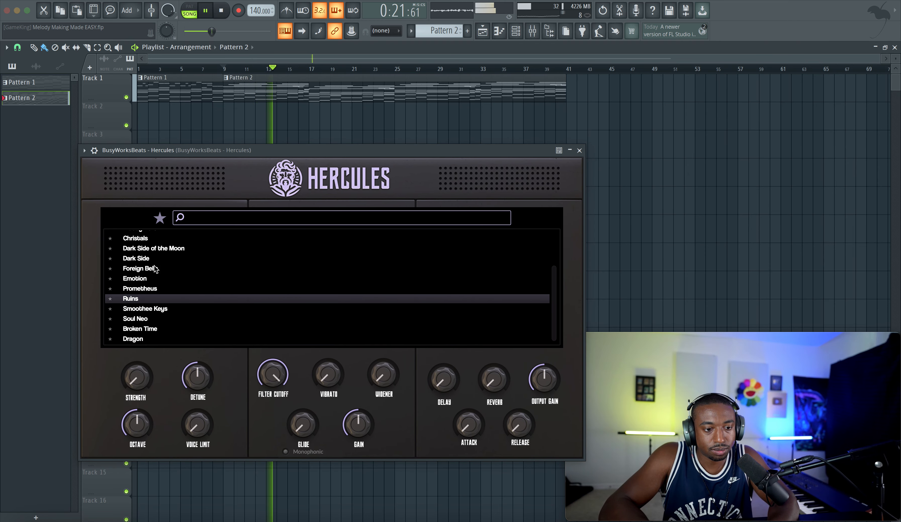
{"action": "left_click", "coordinate": [143, 289]}
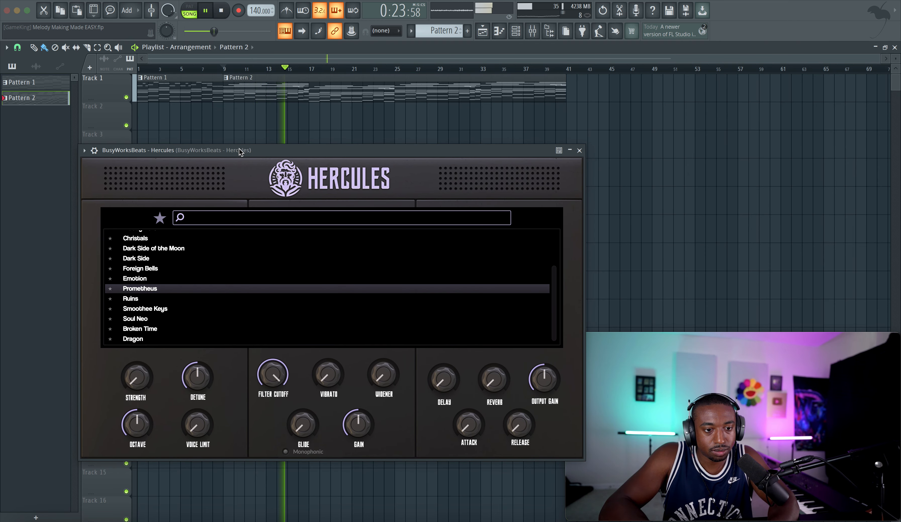
{"action": "left_click", "coordinate": [227, 70]}
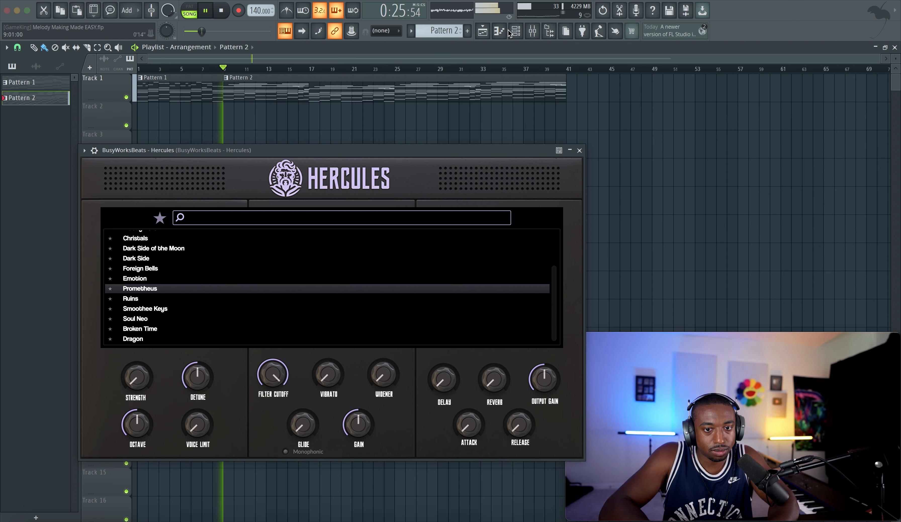
Show the channel rack and audition the Hercules favourites Foreign Bells, Emotion and Bloody Bells during playback.
{"action": "left_click", "coordinate": [517, 32]}
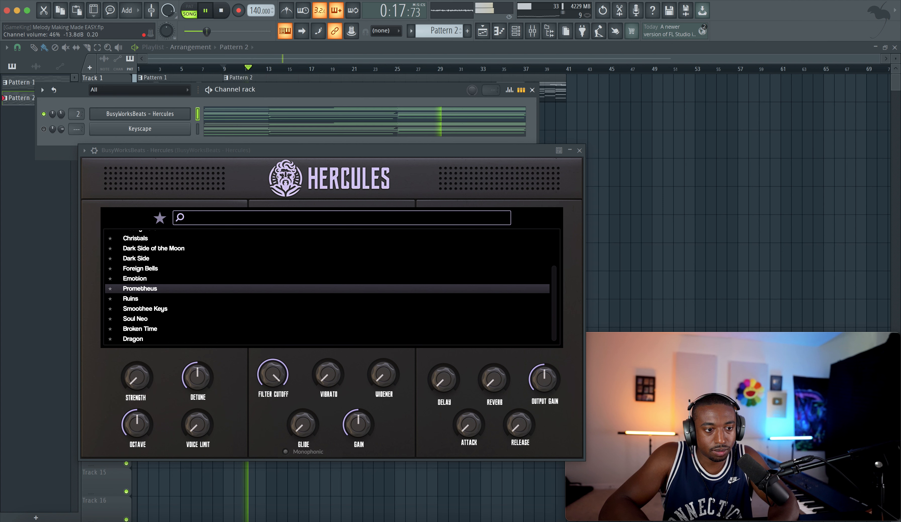
{"action": "scroll", "coordinate": [152, 301], "scroll_direction": "up", "scroll_amount": 1}
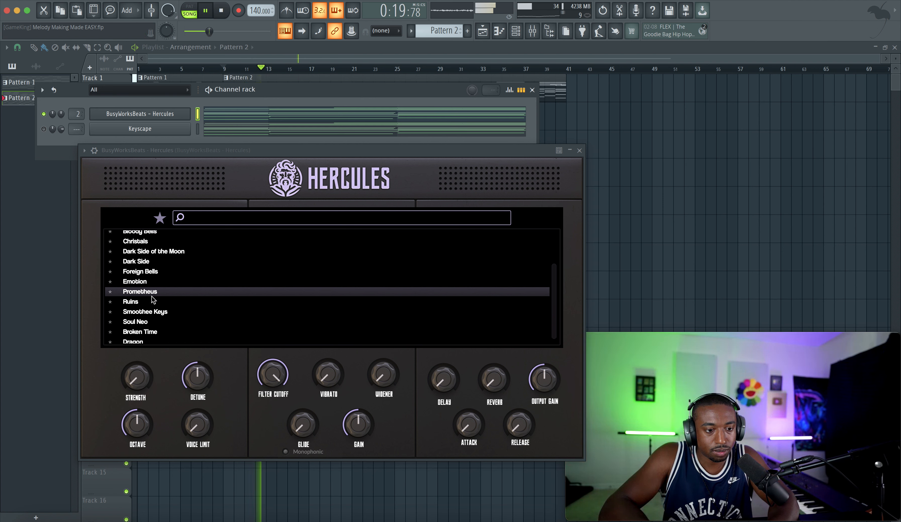
{"action": "left_click", "coordinate": [154, 273]}
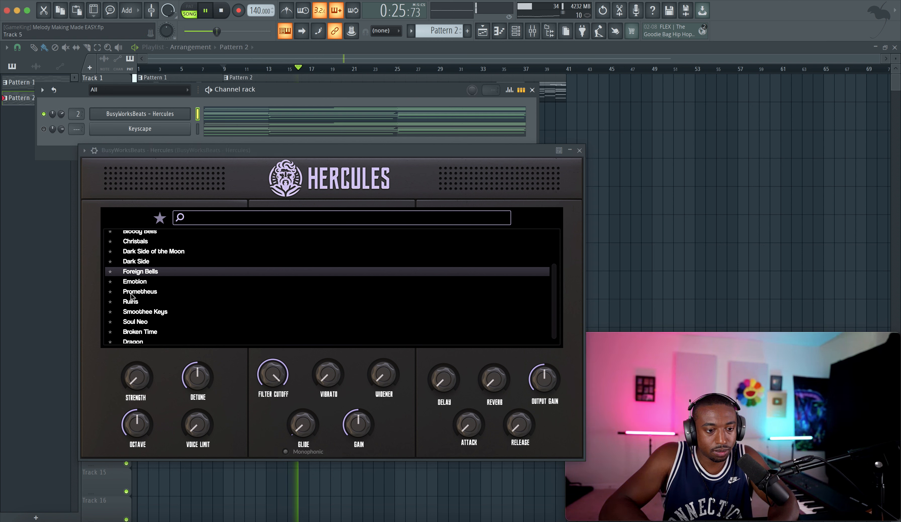
{"action": "left_click", "coordinate": [134, 281]}
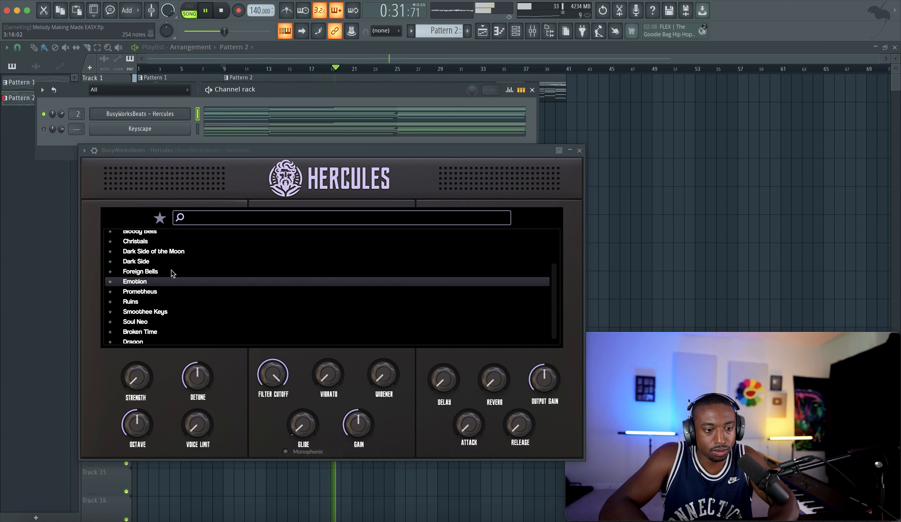
{"action": "scroll", "coordinate": [172, 273], "scroll_direction": "up", "scroll_amount": 1}
{"action": "scroll", "coordinate": [154, 279], "scroll_direction": "up", "scroll_amount": 1}
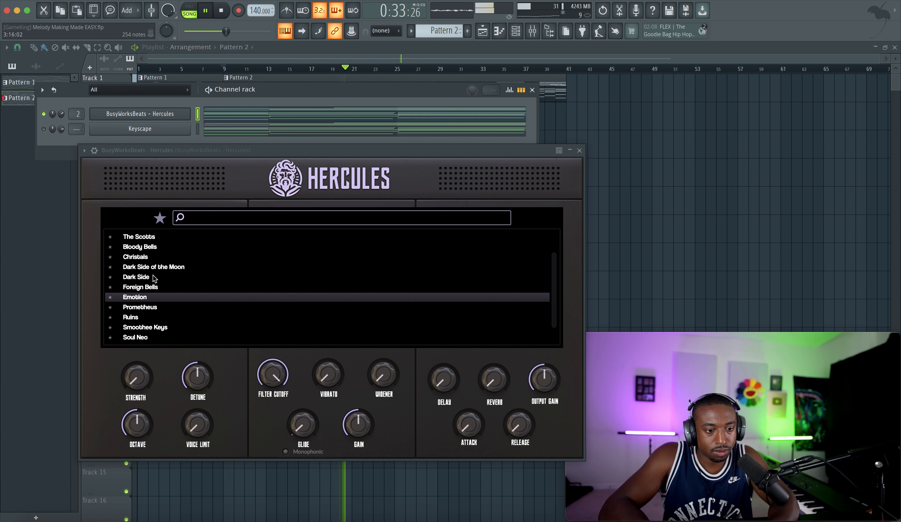
{"action": "left_click", "coordinate": [154, 247]}
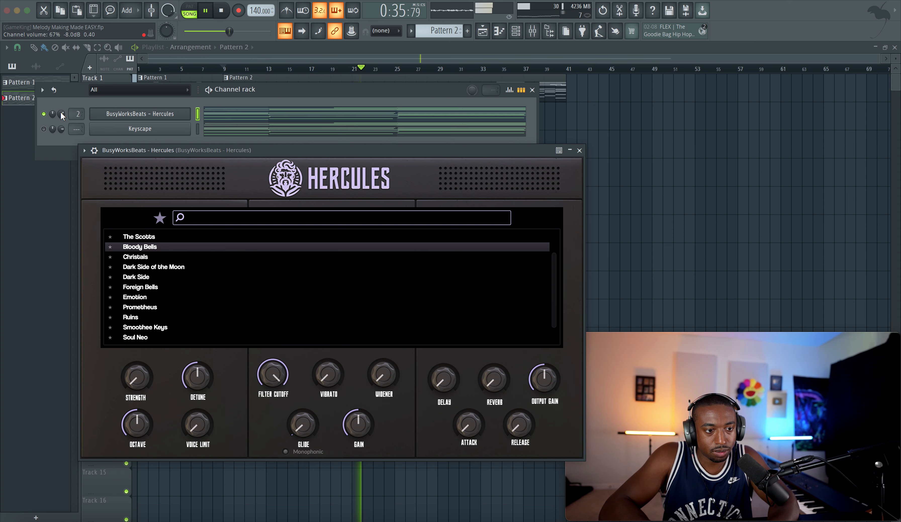
Return to the playlist, load the favourite preset Broken Time in Hercules, and close the instrument window.
{"action": "left_click", "coordinate": [241, 117]}
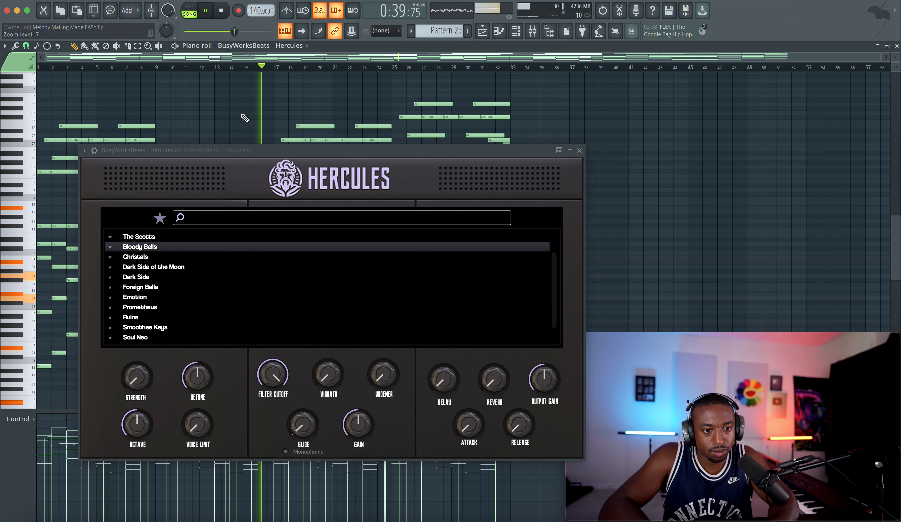
{"action": "left_click", "coordinate": [482, 31]}
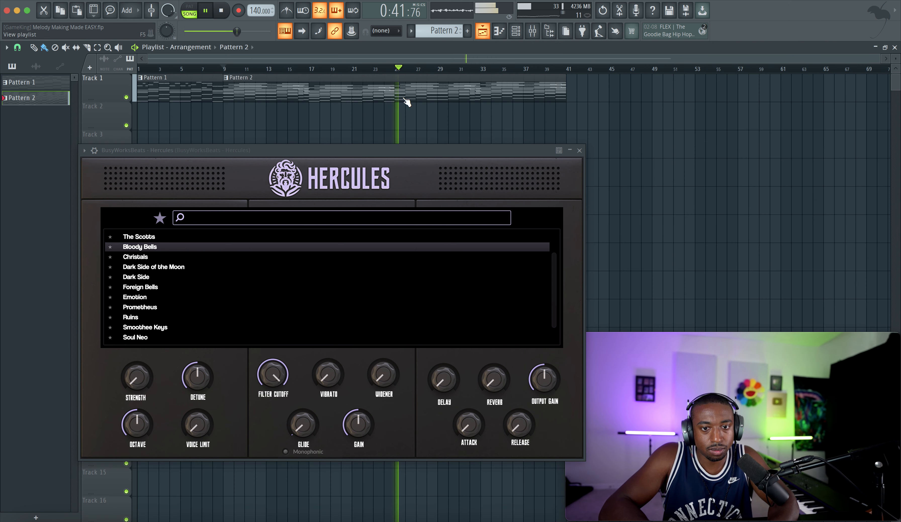
{"action": "scroll", "coordinate": [151, 261], "scroll_direction": "up", "scroll_amount": 3}
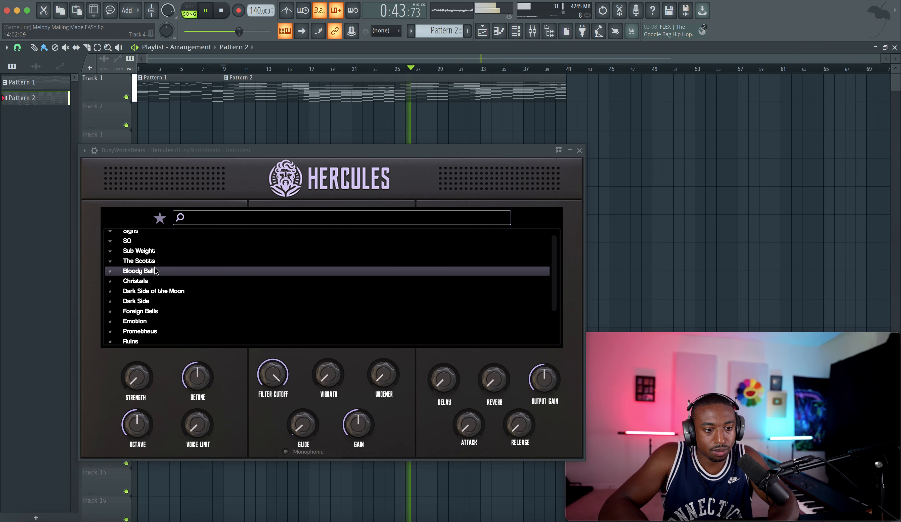
{"action": "scroll", "coordinate": [156, 271], "scroll_direction": "down", "scroll_amount": 5}
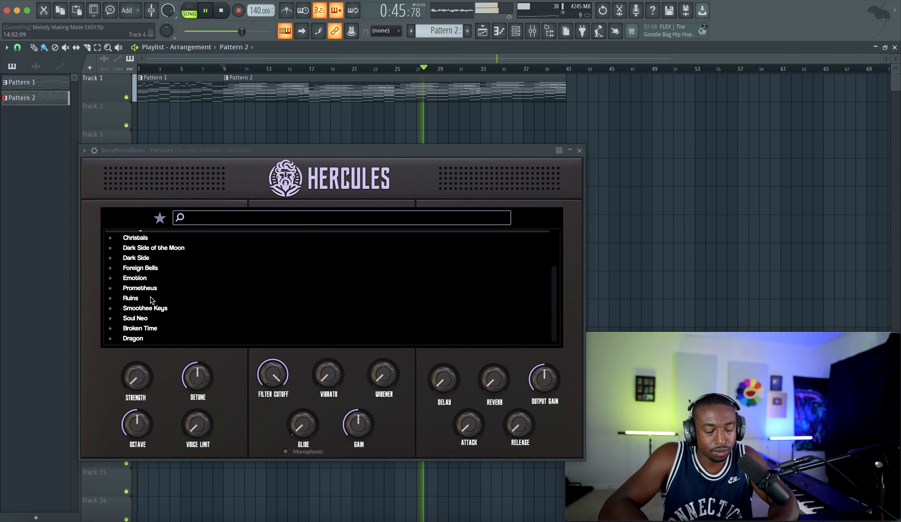
{"action": "left_click", "coordinate": [148, 331]}
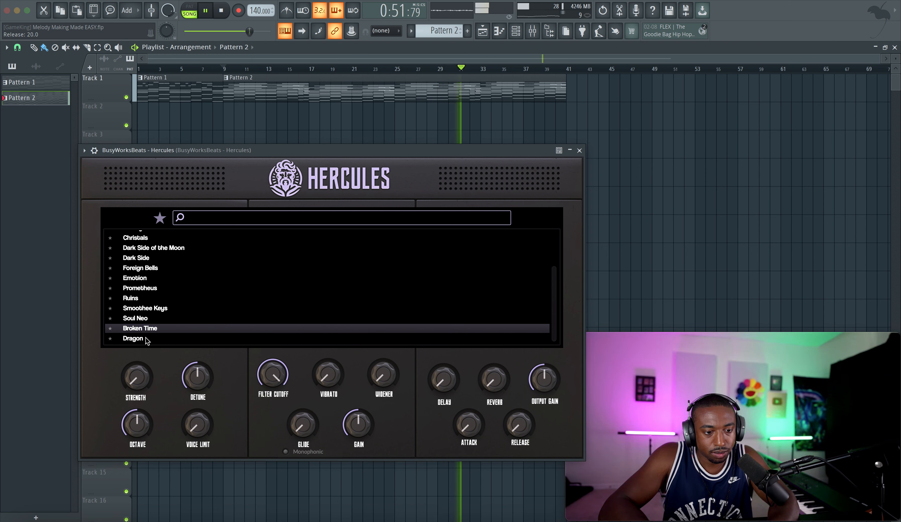
{"action": "left_click", "coordinate": [580, 150]}
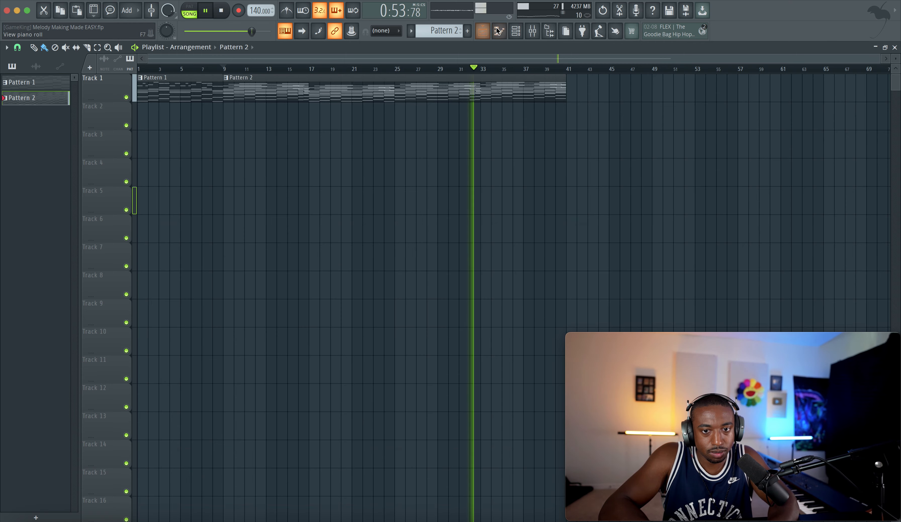
Compare playback in the mixer with Insert 1's mute toggled and the Hercules effects bypassed, and hide the mixer and channel rack.
{"action": "left_click", "coordinate": [515, 32]}
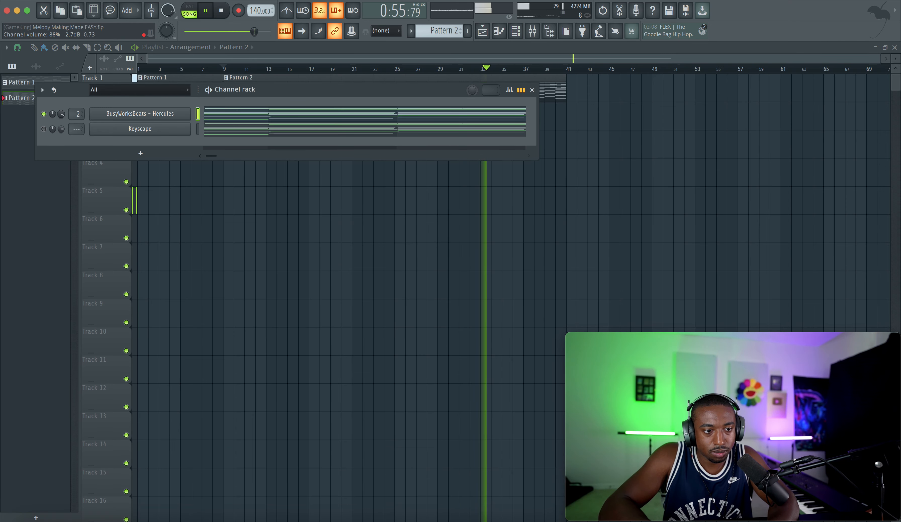
{"action": "left_click", "coordinate": [533, 32]}
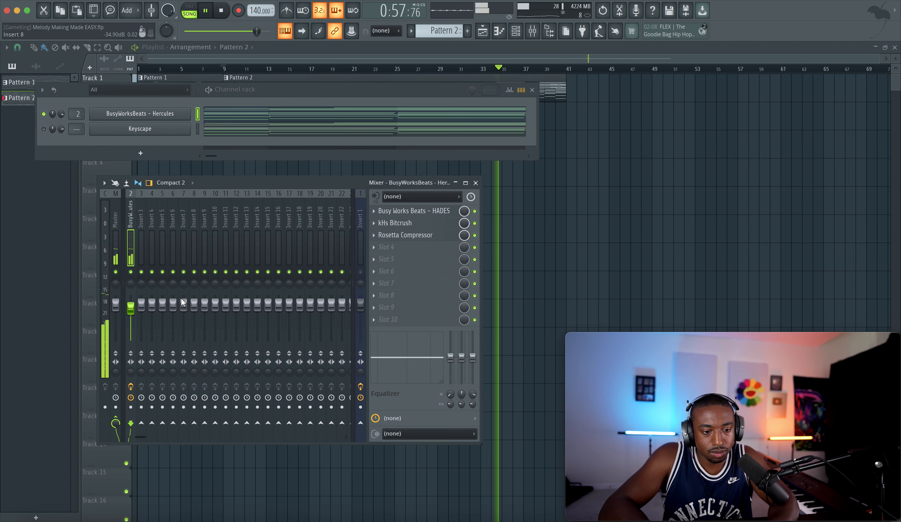
{"action": "left_click", "coordinate": [361, 271]}
{"action": "left_click", "coordinate": [360, 272]}
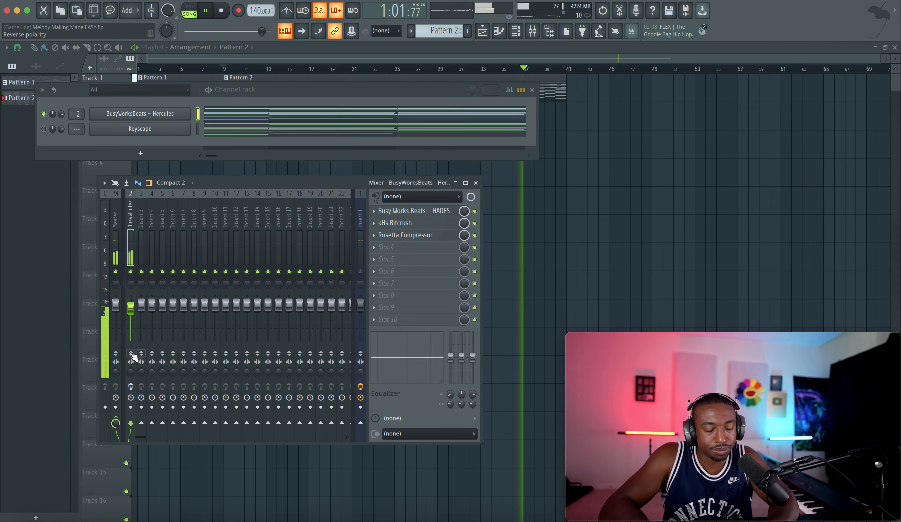
{"action": "left_click", "coordinate": [360, 271]}
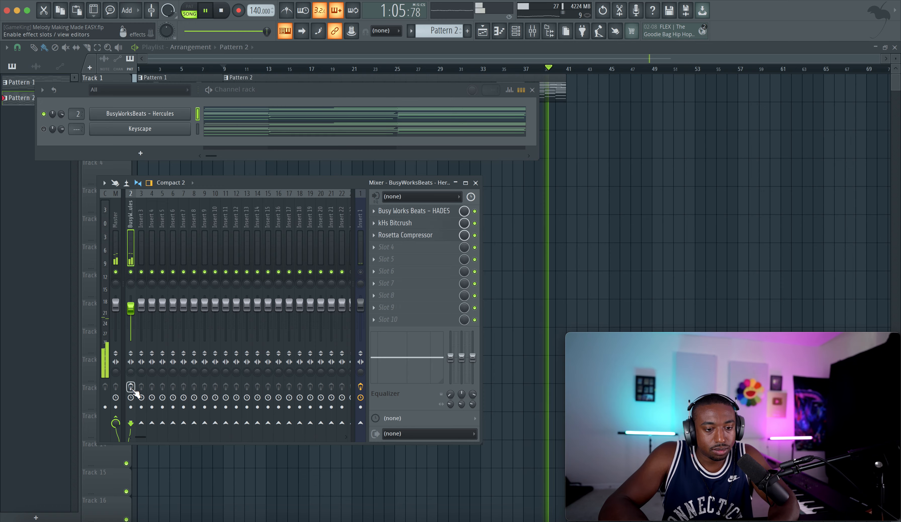
{"action": "left_click", "coordinate": [566, 220]}
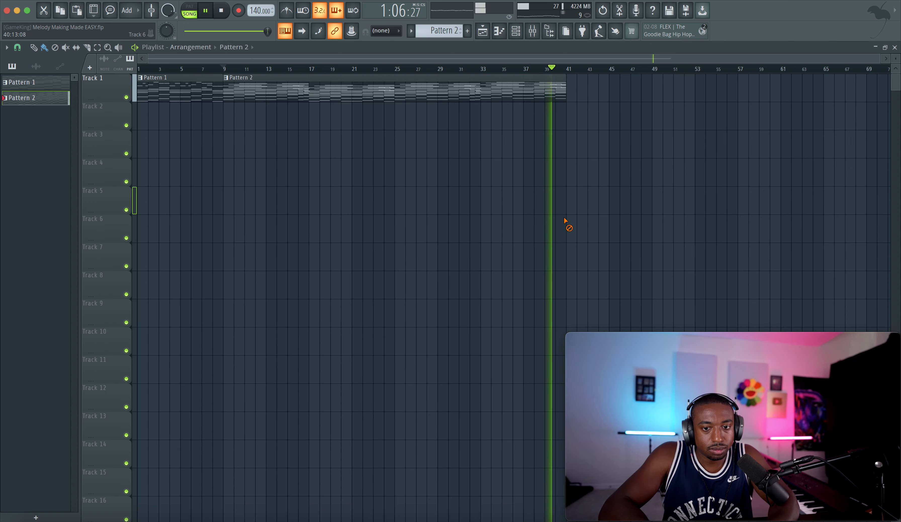
Replay Pattern 2 from bar 9, re-enable the Hercules insert's effects in the mixer, and hide the mixer.
{"action": "left_click", "coordinate": [226, 69]}
{"action": "left_click", "coordinate": [533, 31]}
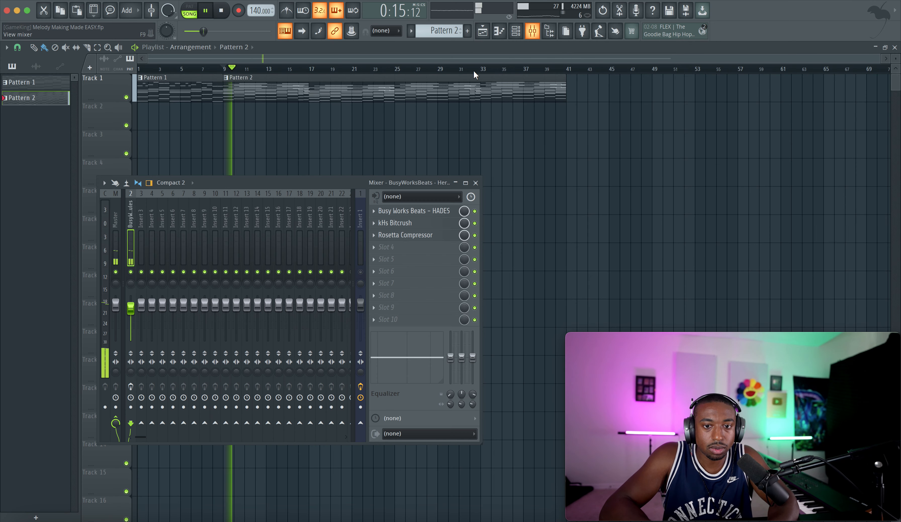
{"action": "left_click", "coordinate": [130, 386]}
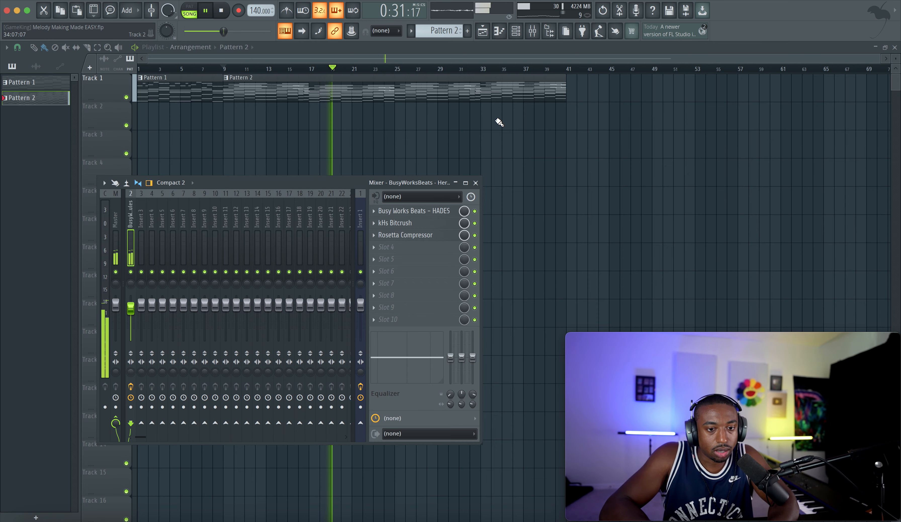
{"action": "key", "text": "F9"}
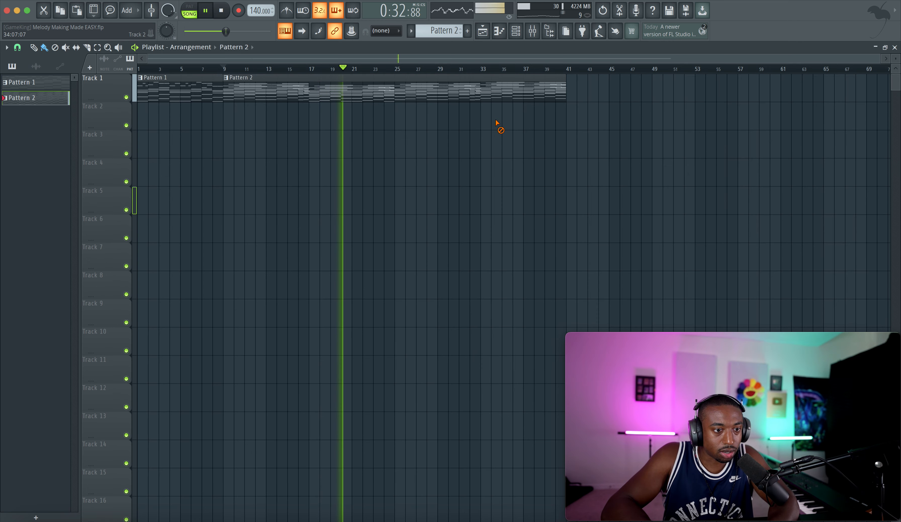
Save the project during playback and take a brief look at the mixer.
{"action": "key", "text": "super+s"}
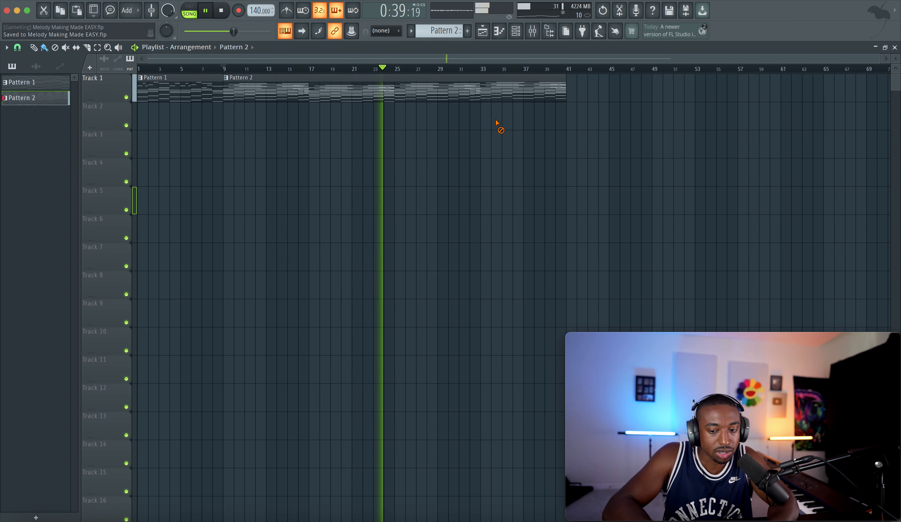
{"action": "left_click", "coordinate": [496, 123]}
{"action": "key", "text": "super+s"}
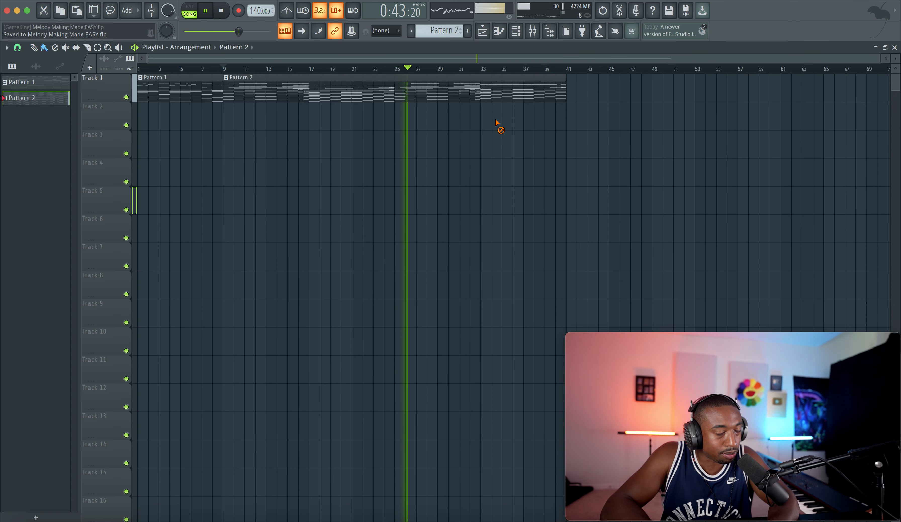
{"action": "left_click", "coordinate": [534, 32]}
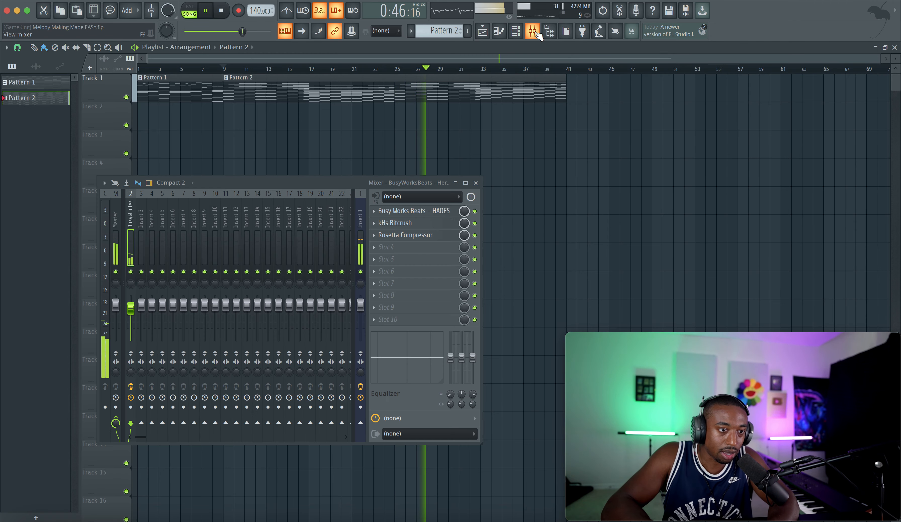
{"action": "left_click", "coordinate": [476, 183]}
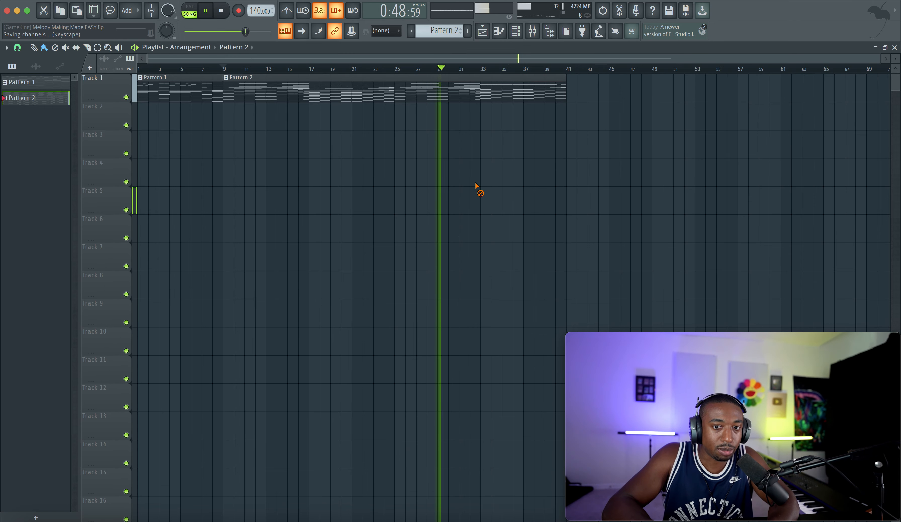